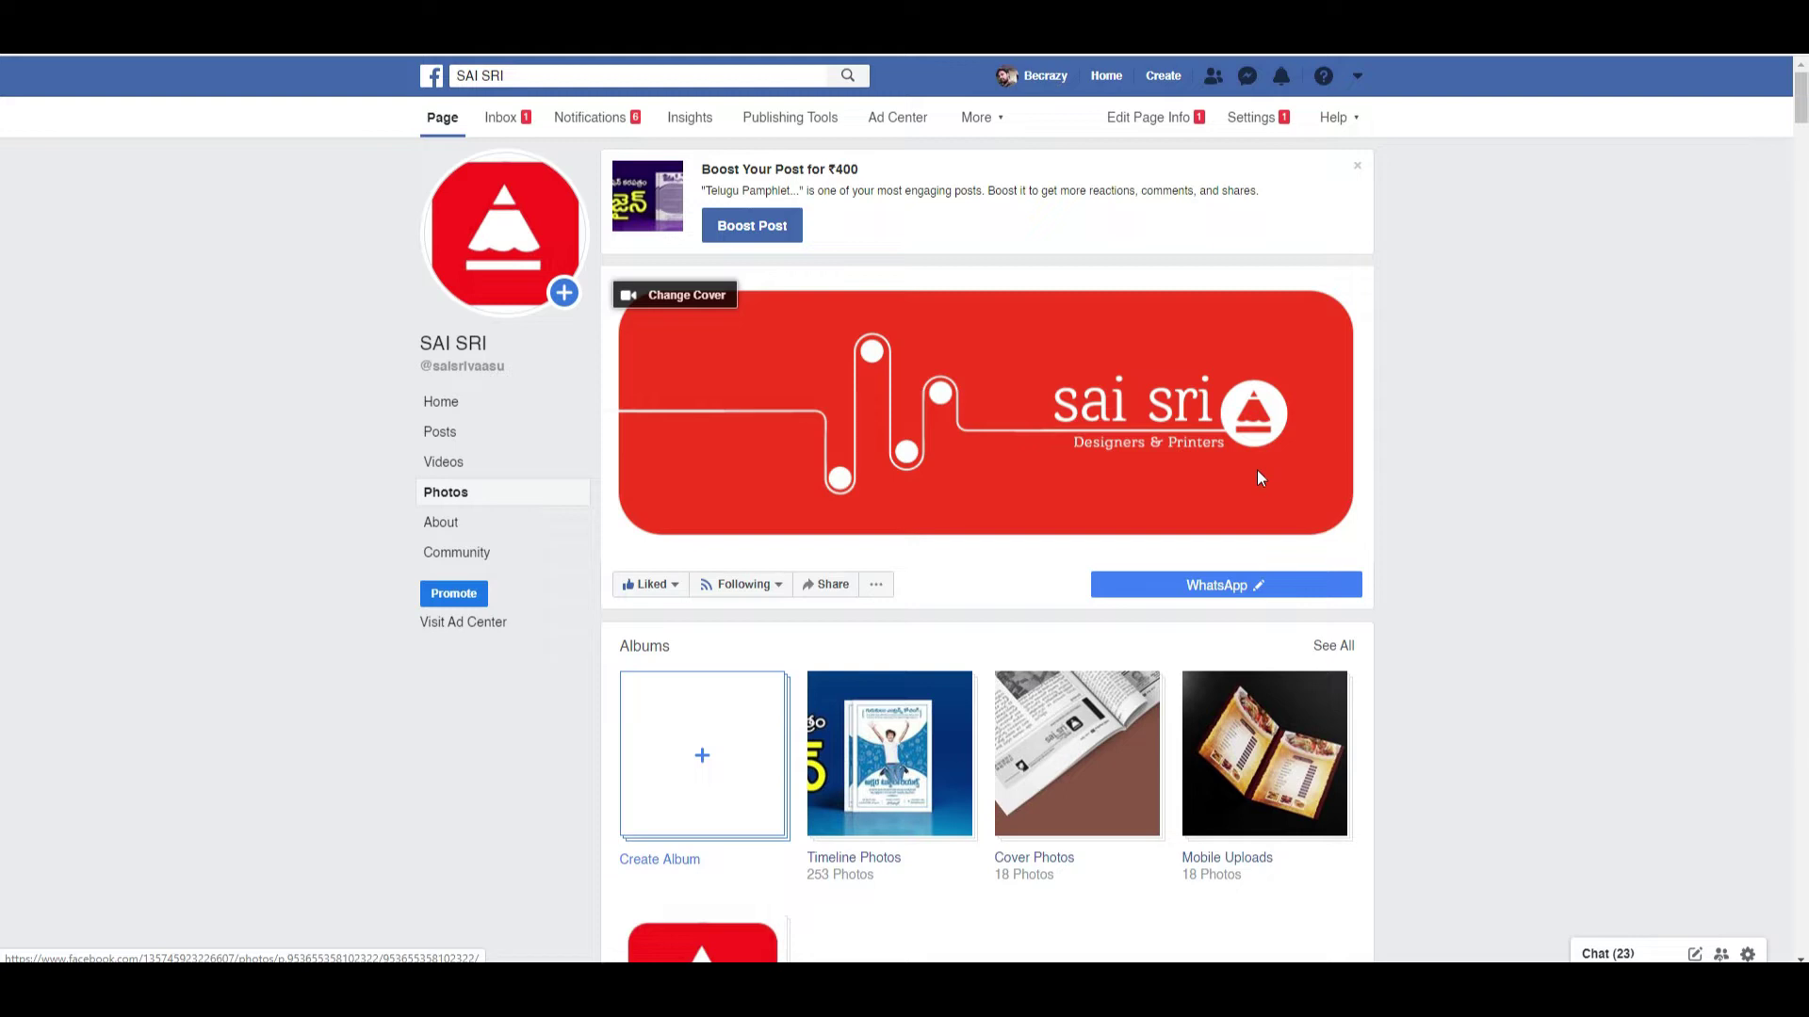
- Scroll down the Facebook Photos page to look over the page's albums
scroll(1071, 593, "down", 4)
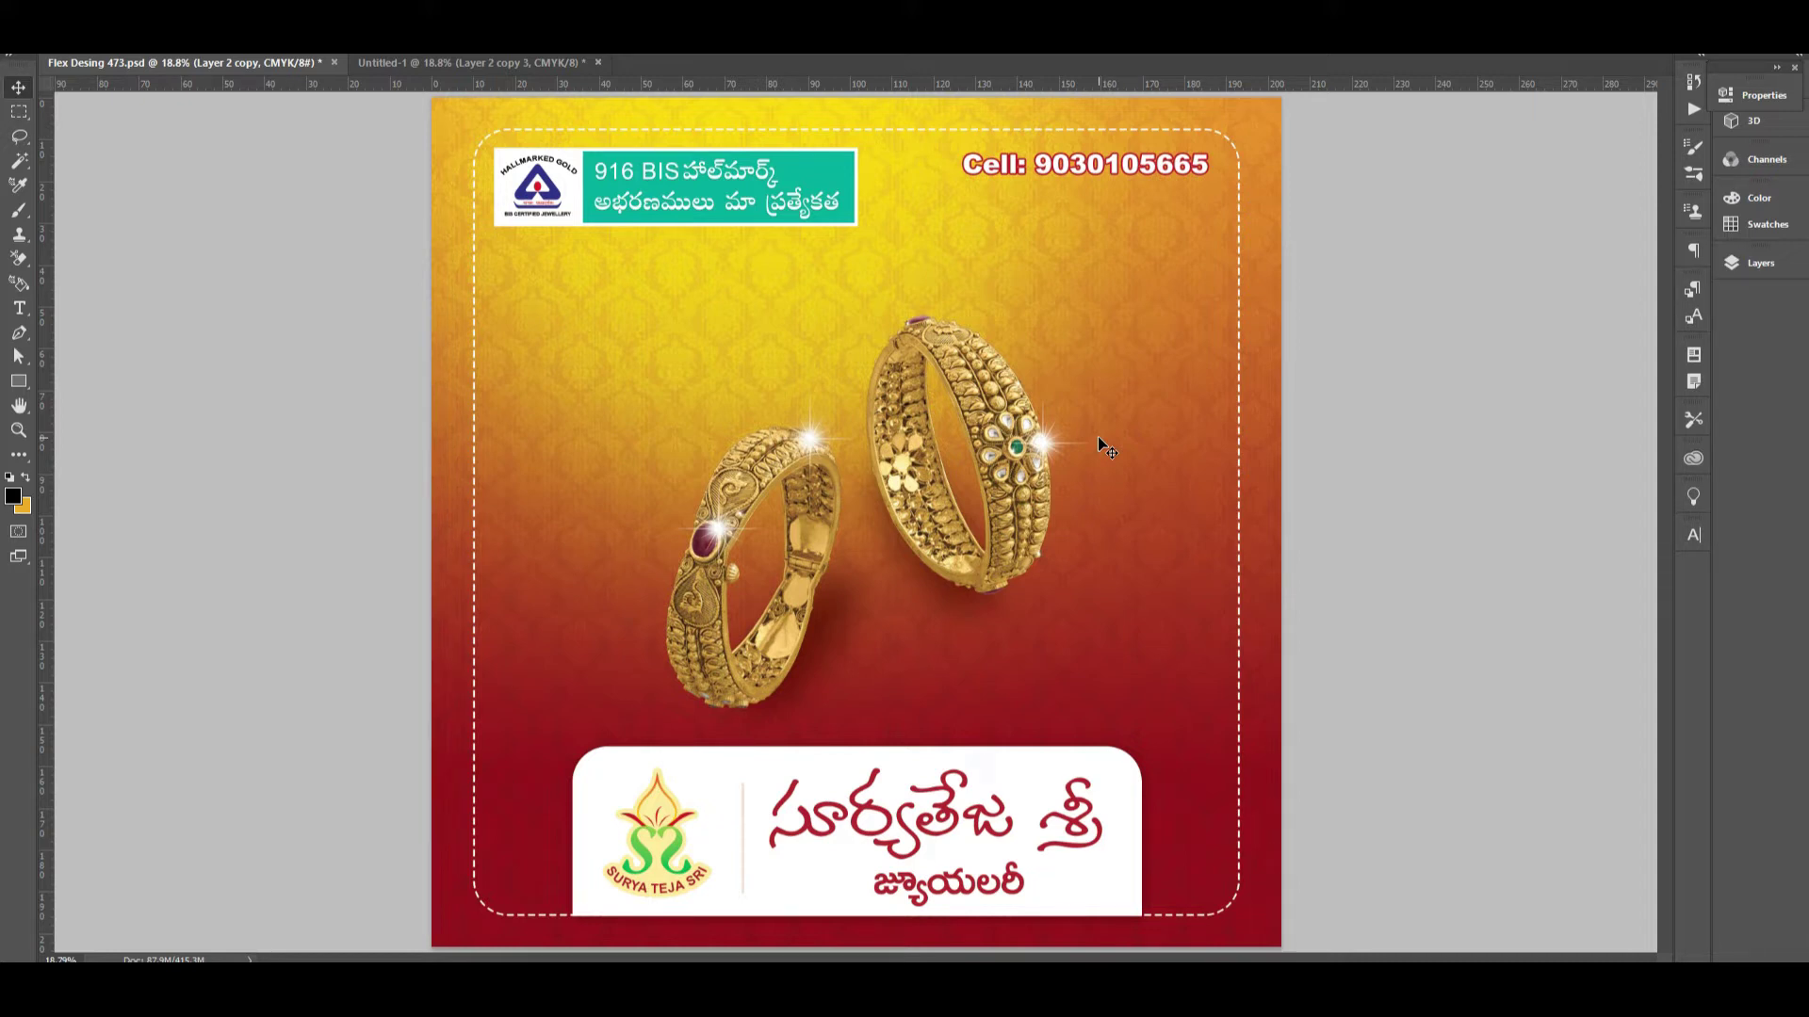
- Close Untitled-1 without saving and sample the banner's dark red a1171b as foreground colour
left_click(598, 62)
left_click(880, 362)
left_click(13, 496)
left_click(1275, 899)
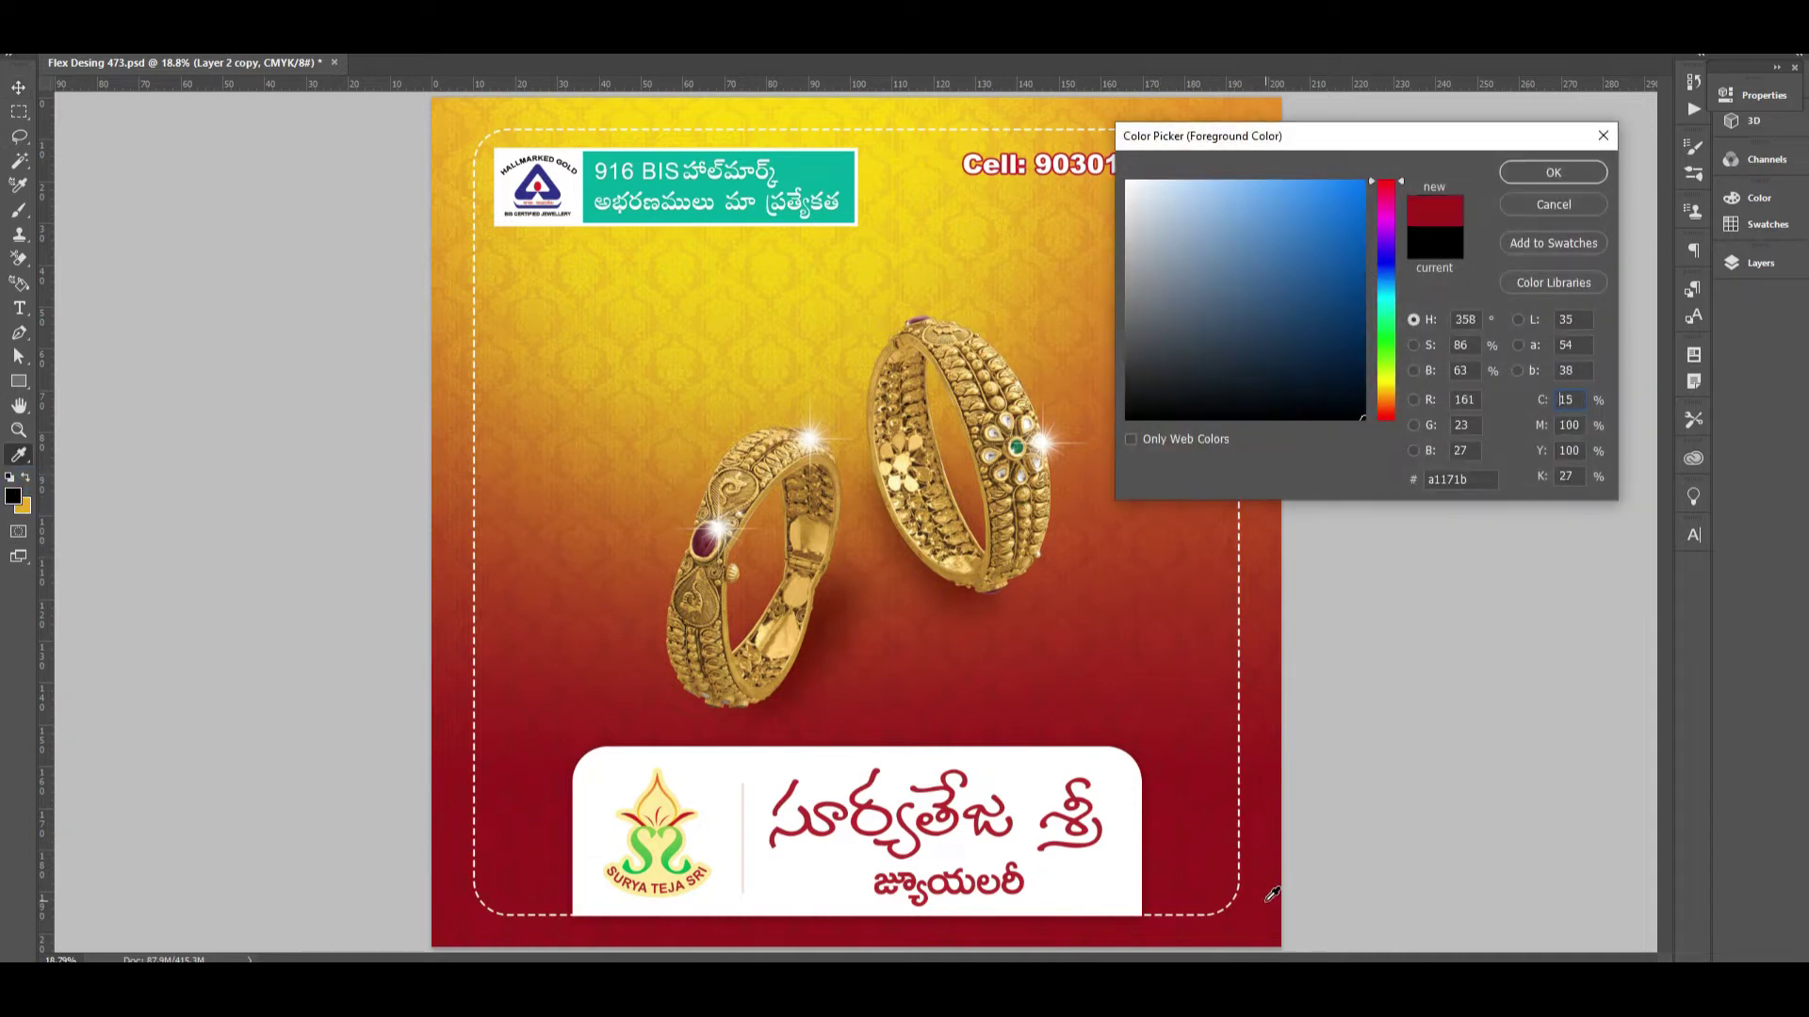
key("Return")
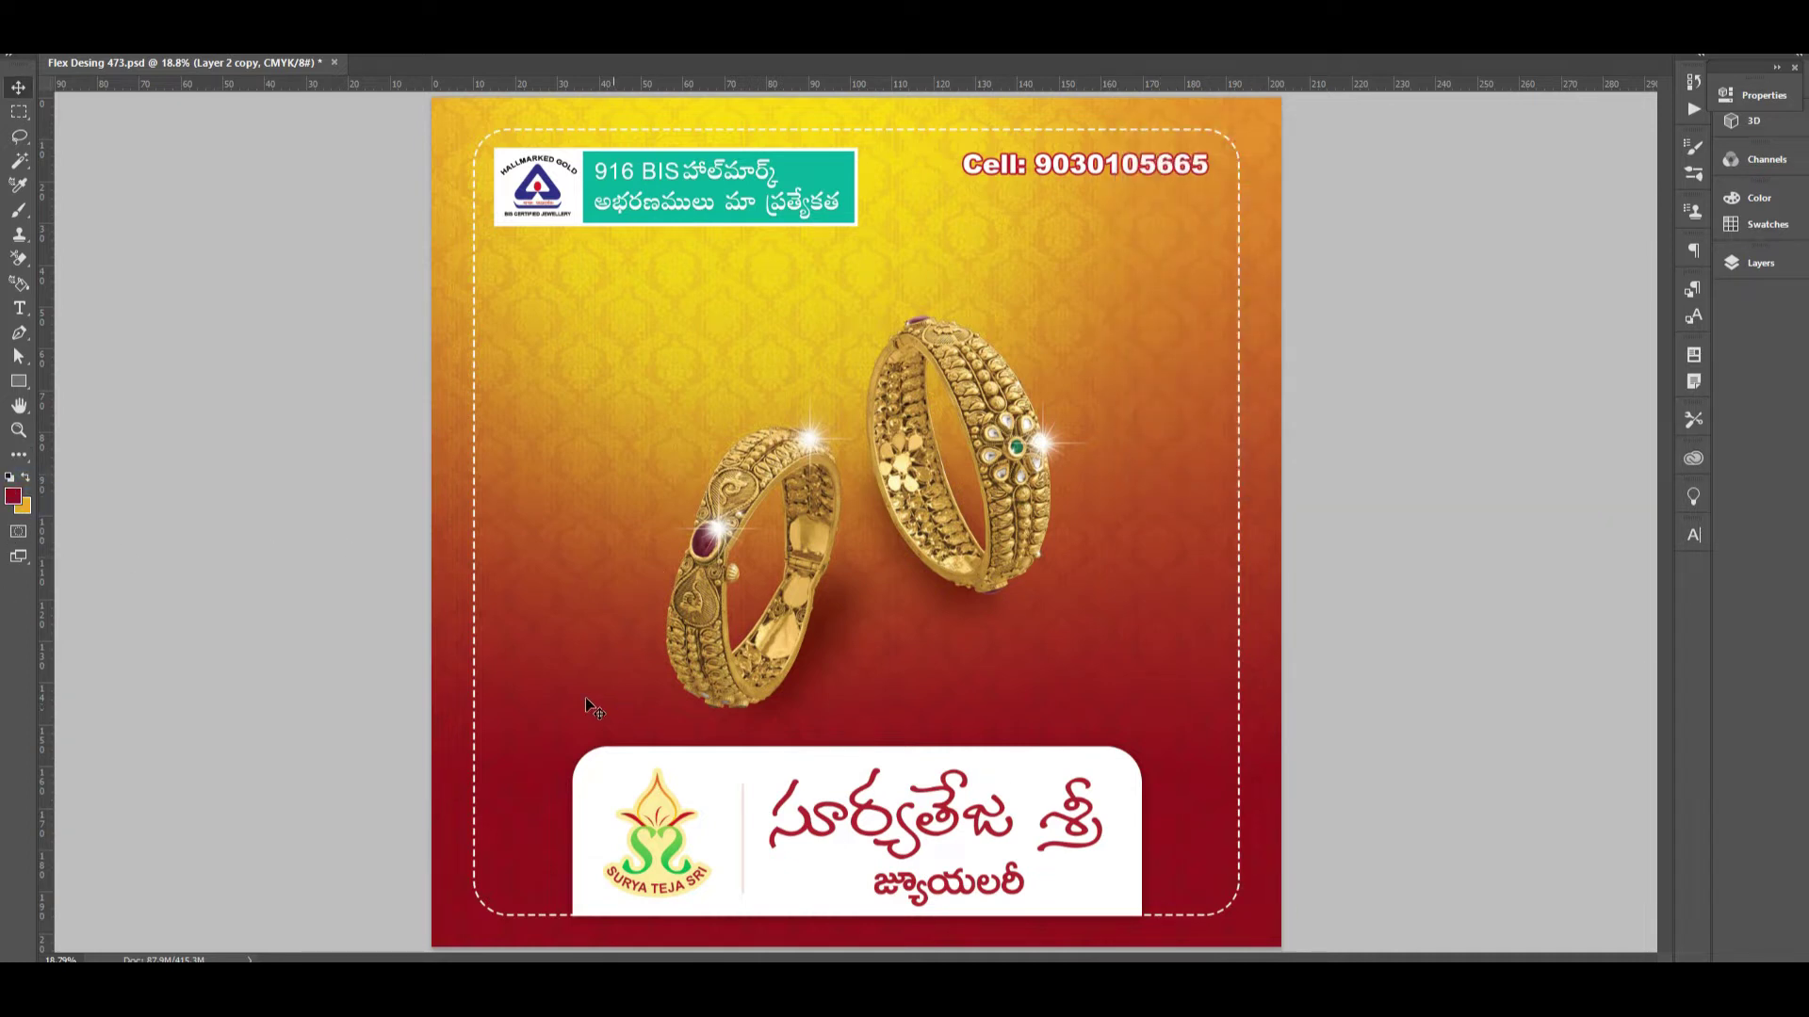
- Sample the banner's yellow as the background colour
left_click(22, 506)
left_click(475, 121)
key("Return")
key("ctrl")
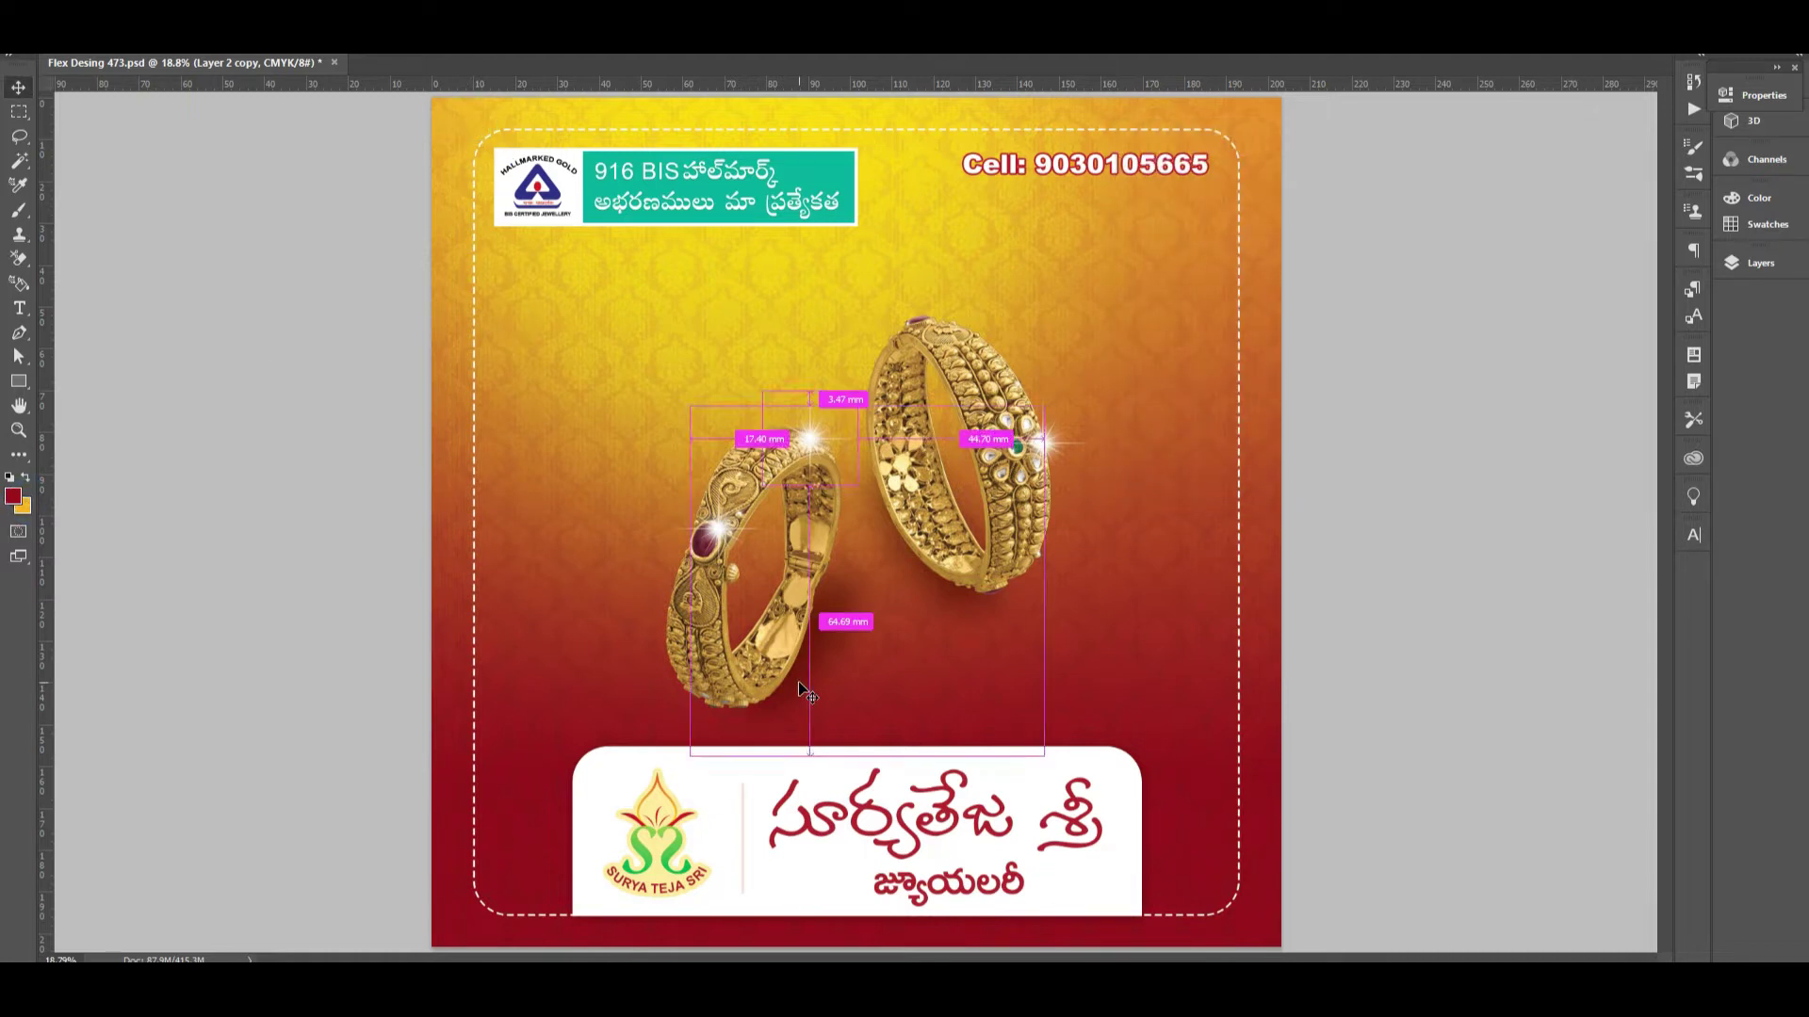
- Start a new Print-preset document, first trying 8 inch width and 600 ppi resolution
key("ctrl+n")
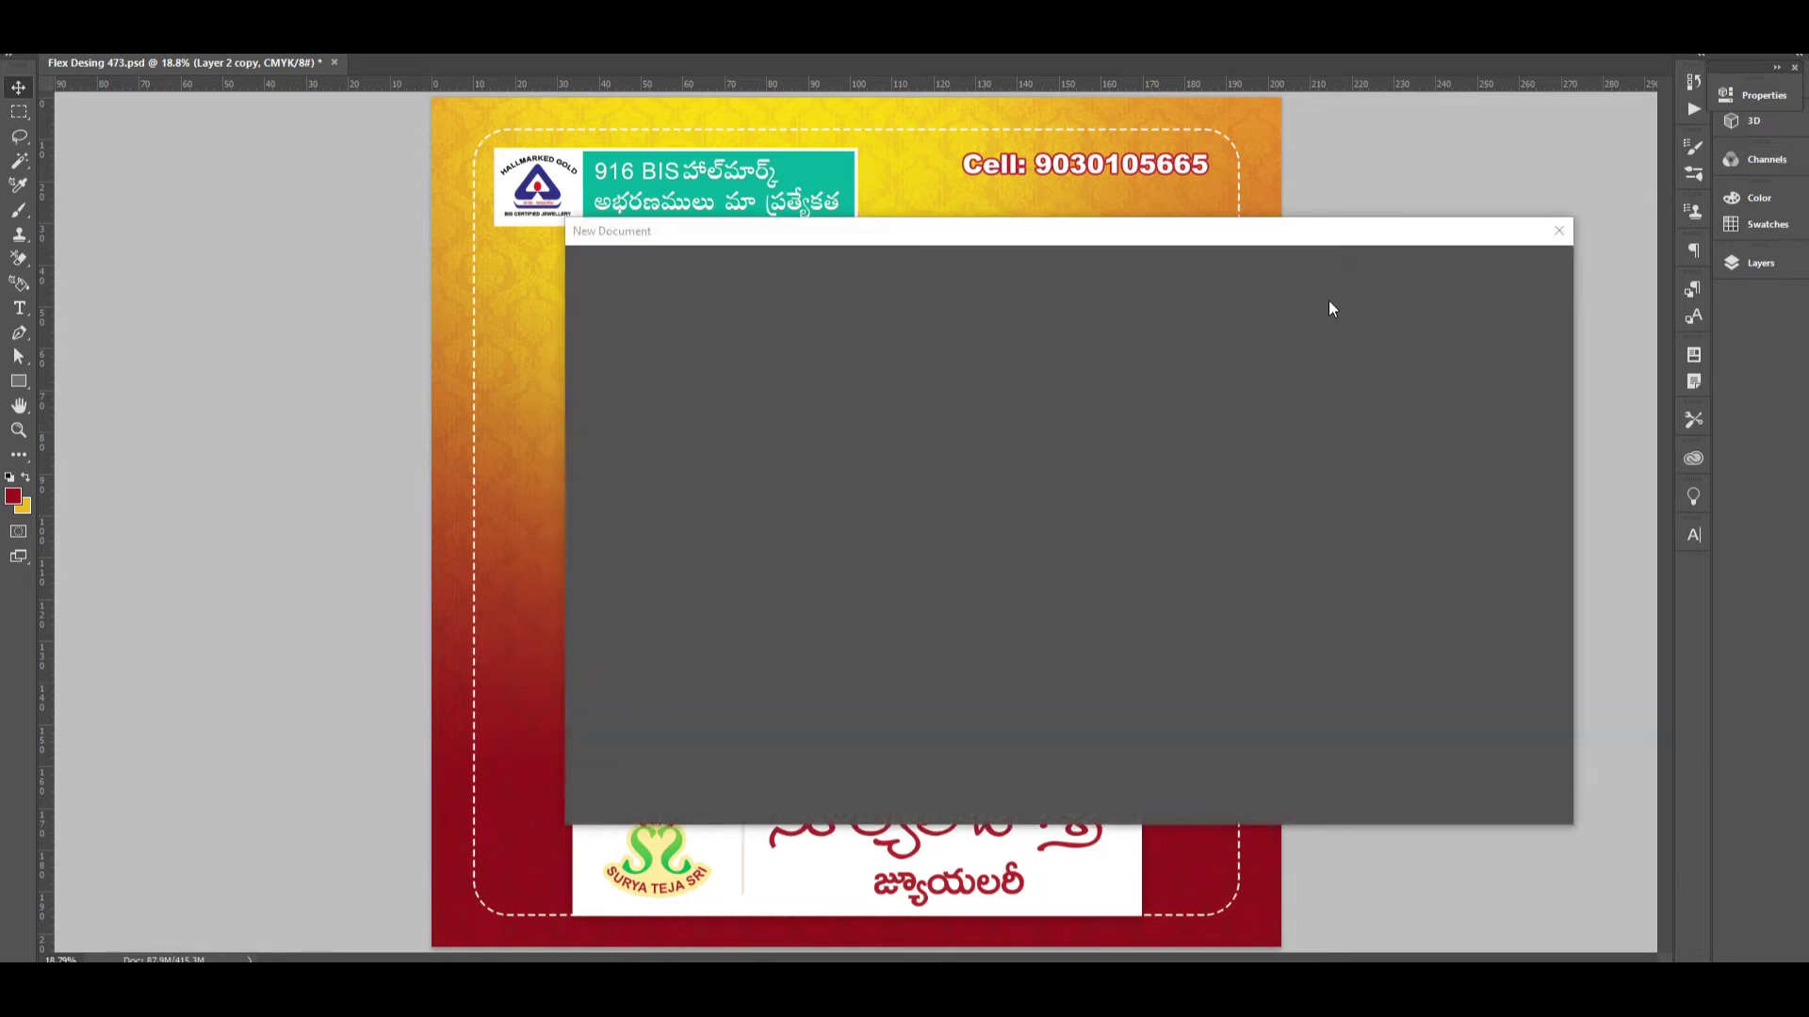
left_click(1004, 267)
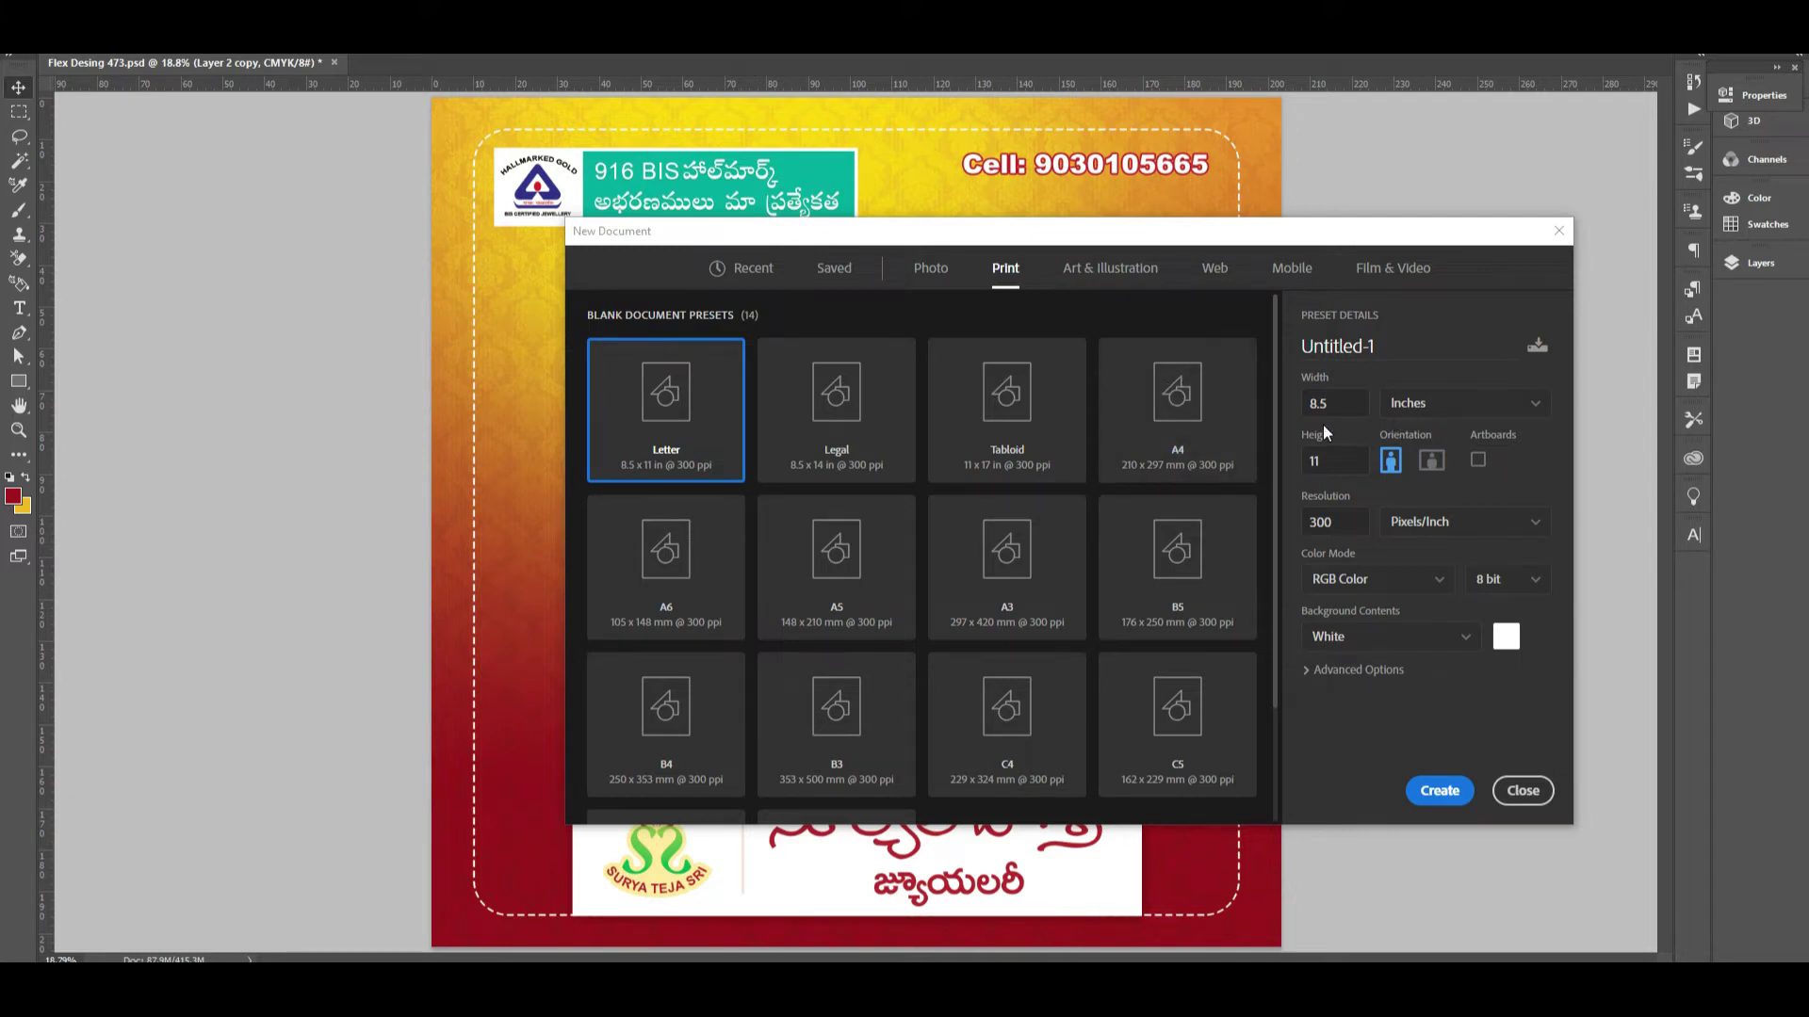
left_click(1354, 397)
type("6")
key("BackSpace")
type("8")
key("Tab")
type("8")
key("shift+Tab")
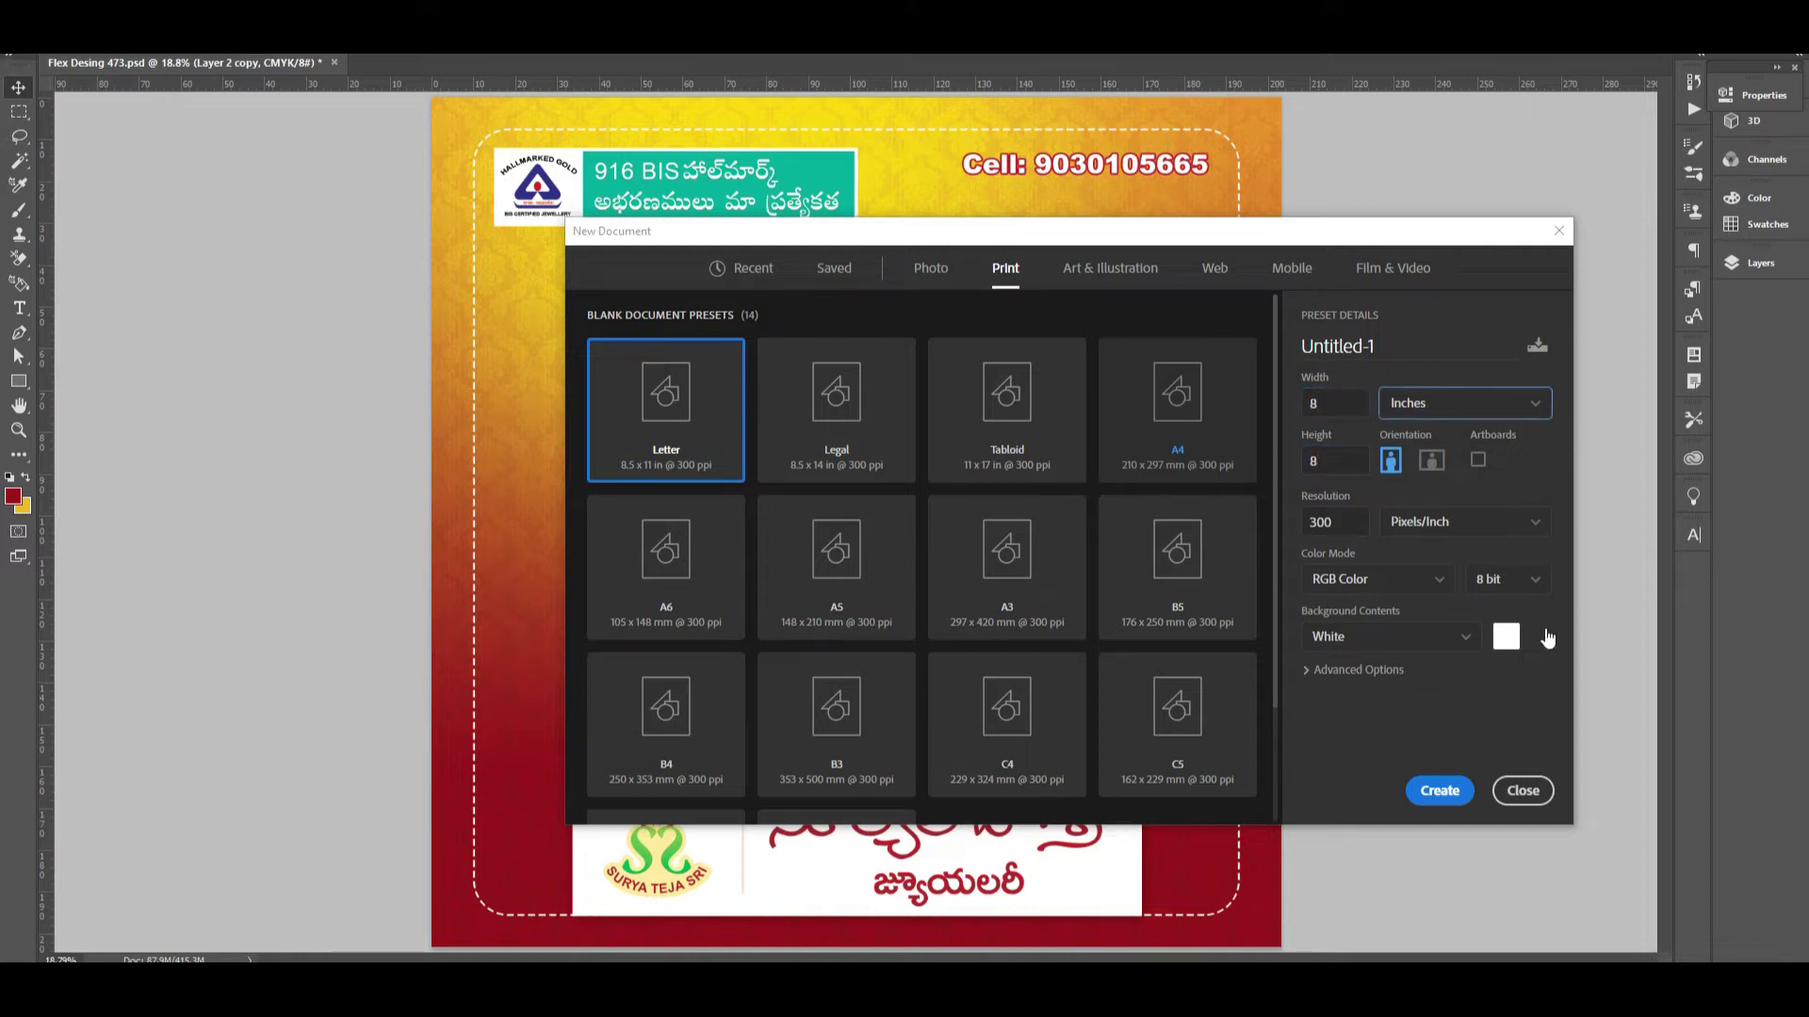
left_click(1334, 523)
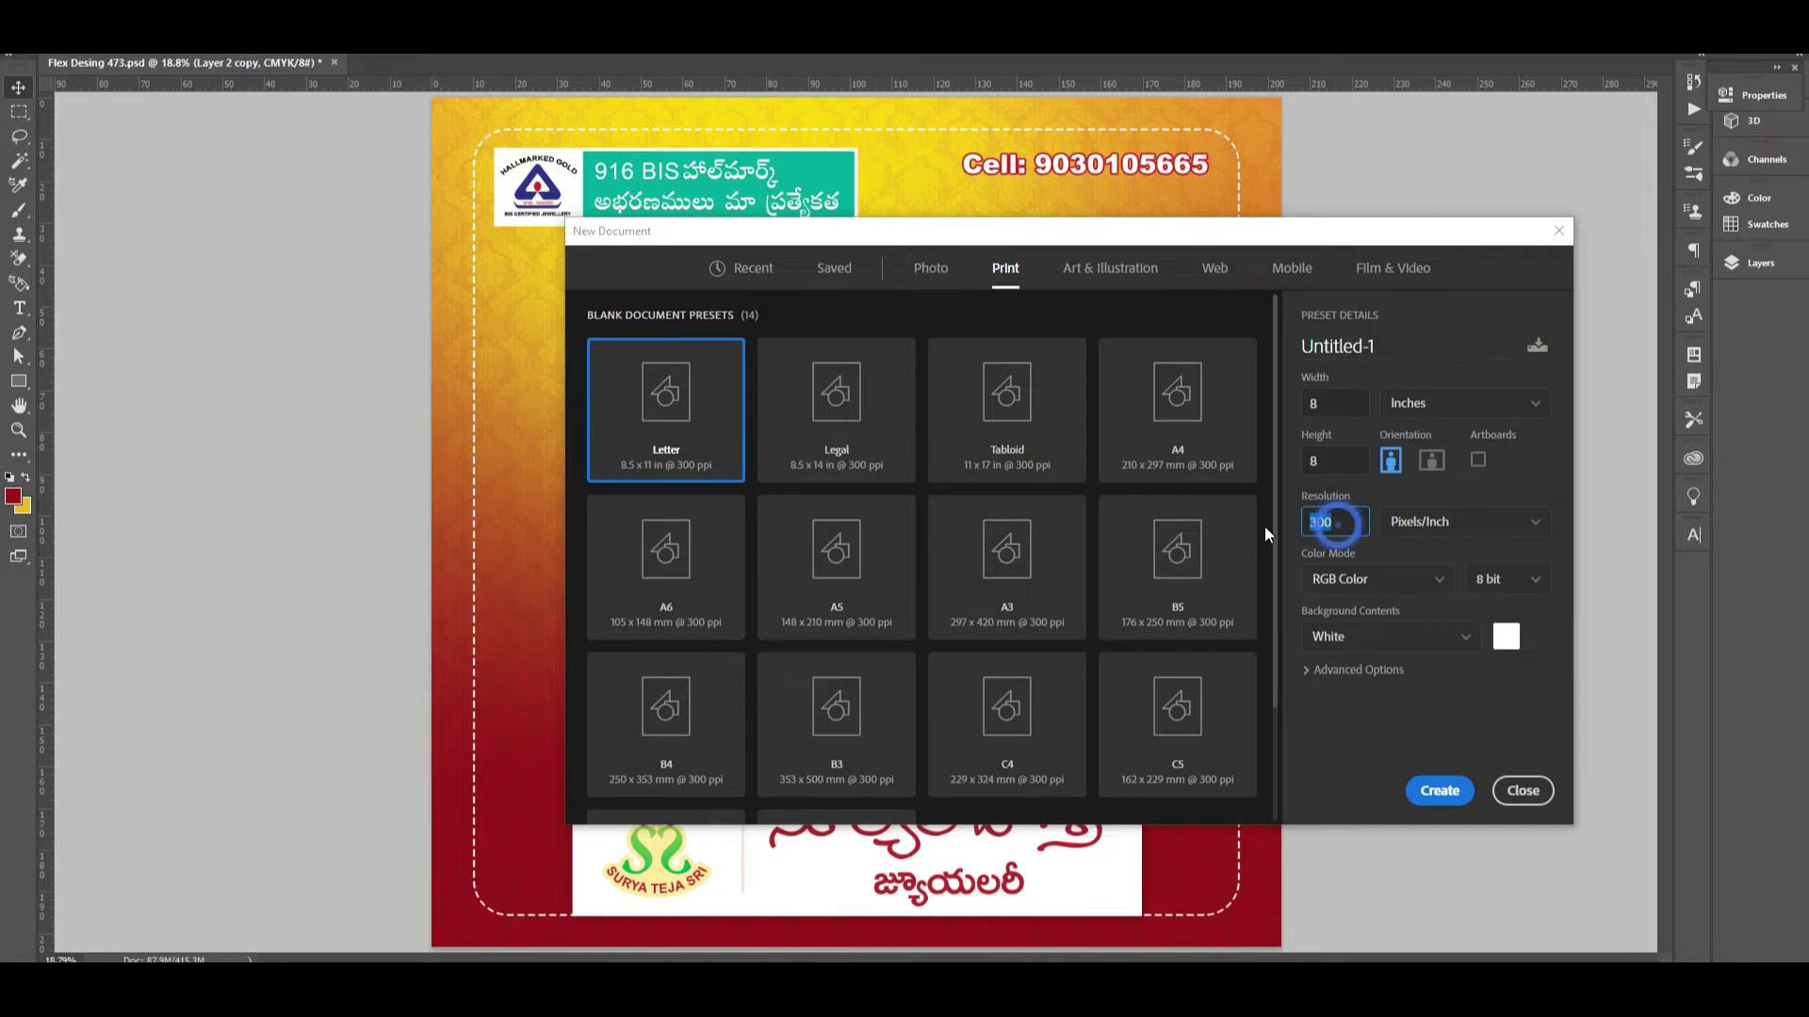
type("600")
- Enter 8*12 (96 inches) for width and height and 100 pixels/inch resolution
left_click(1343, 403)
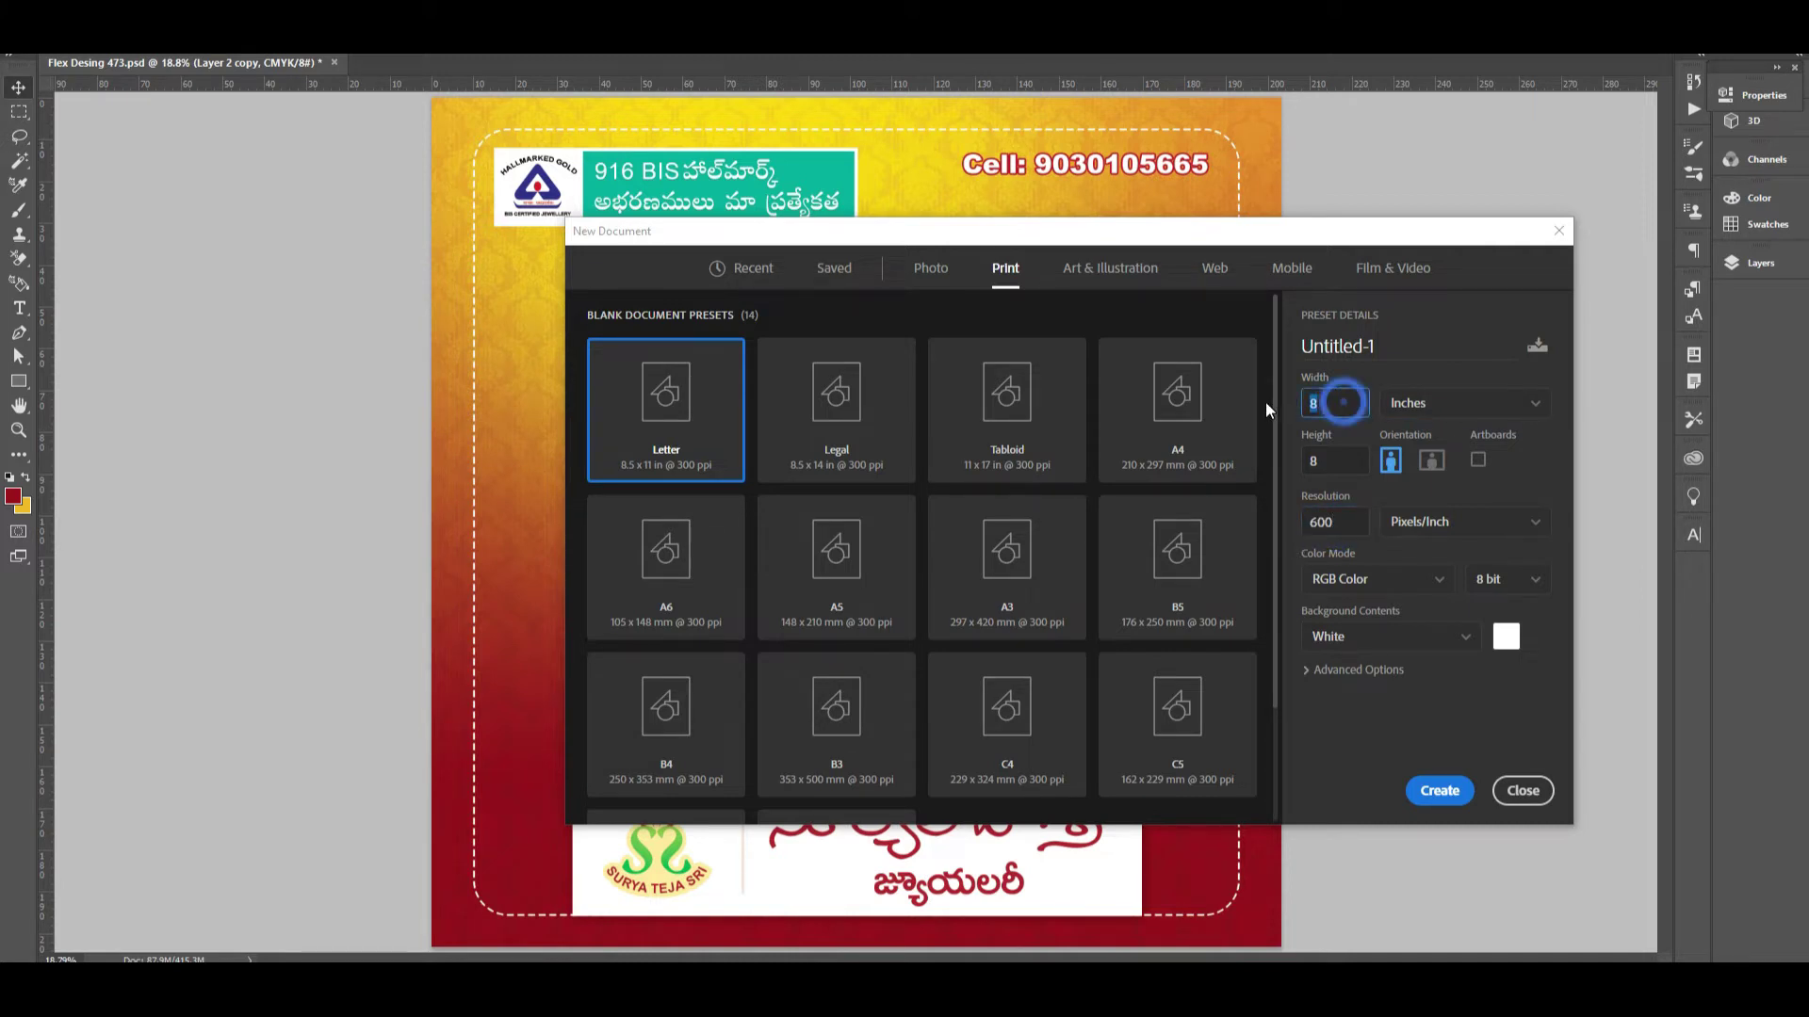
left_click(1328, 522)
type("1")
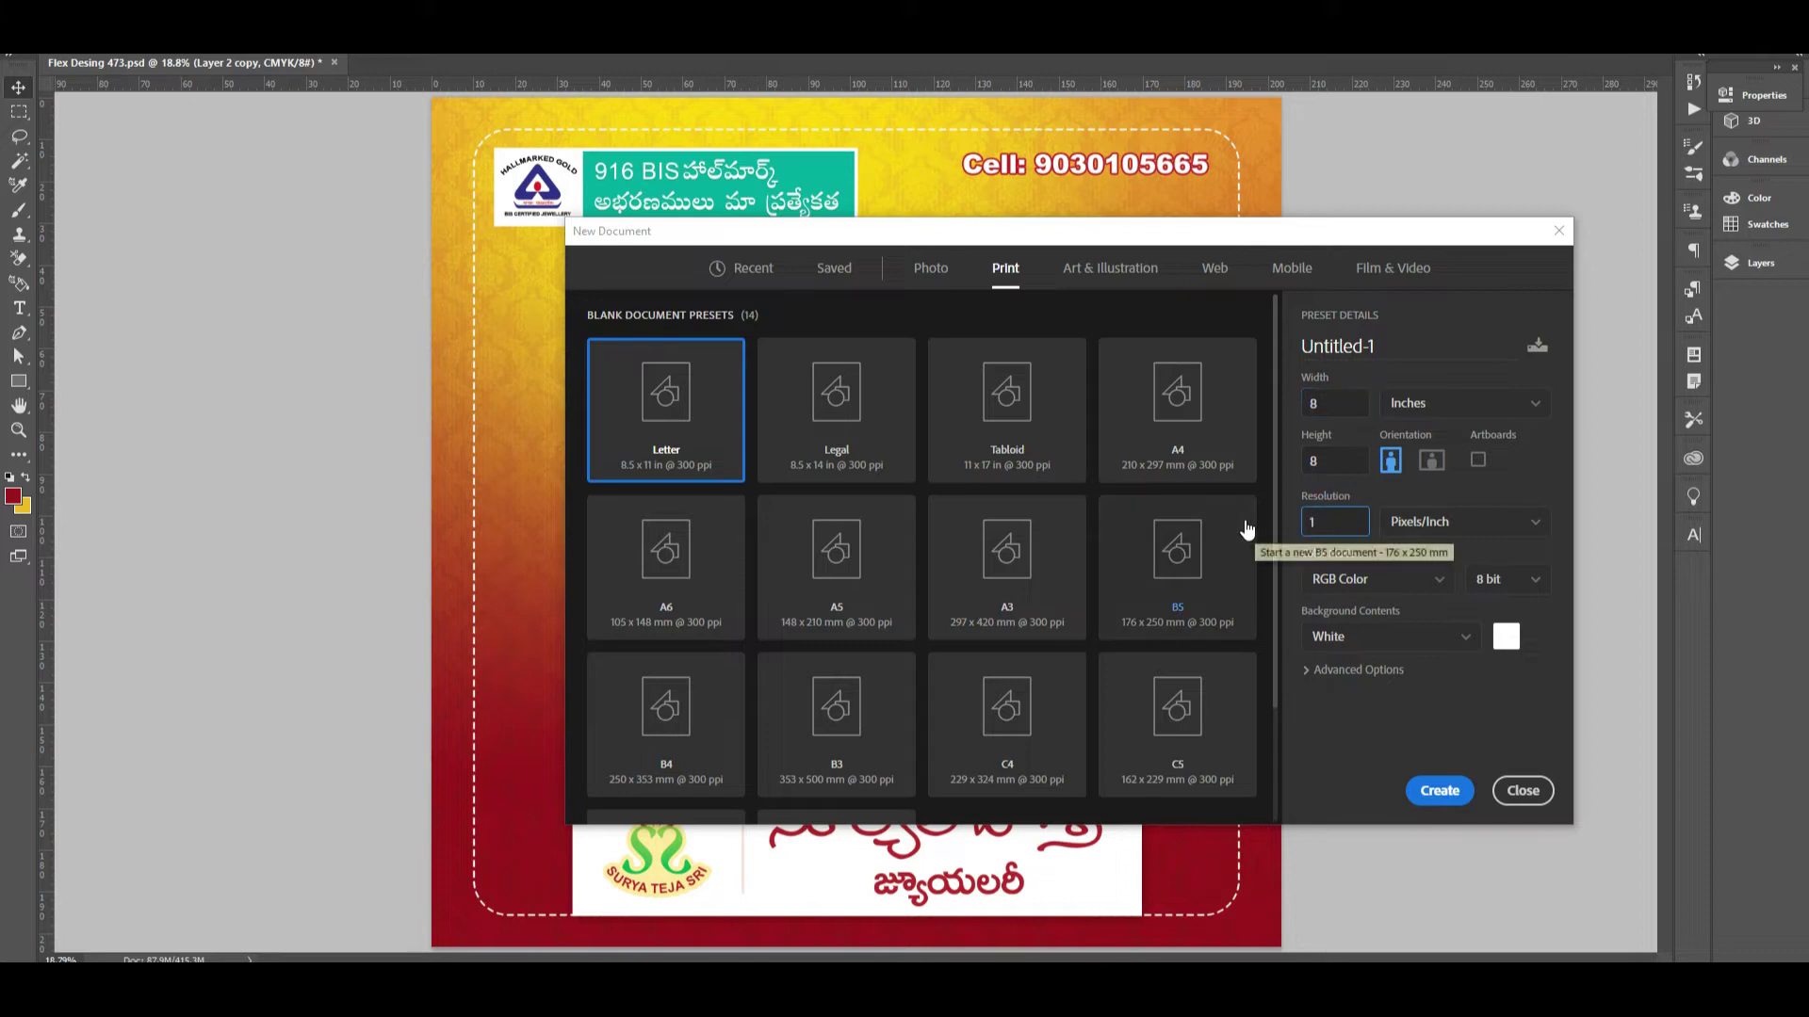
type("00")
left_click(1336, 403)
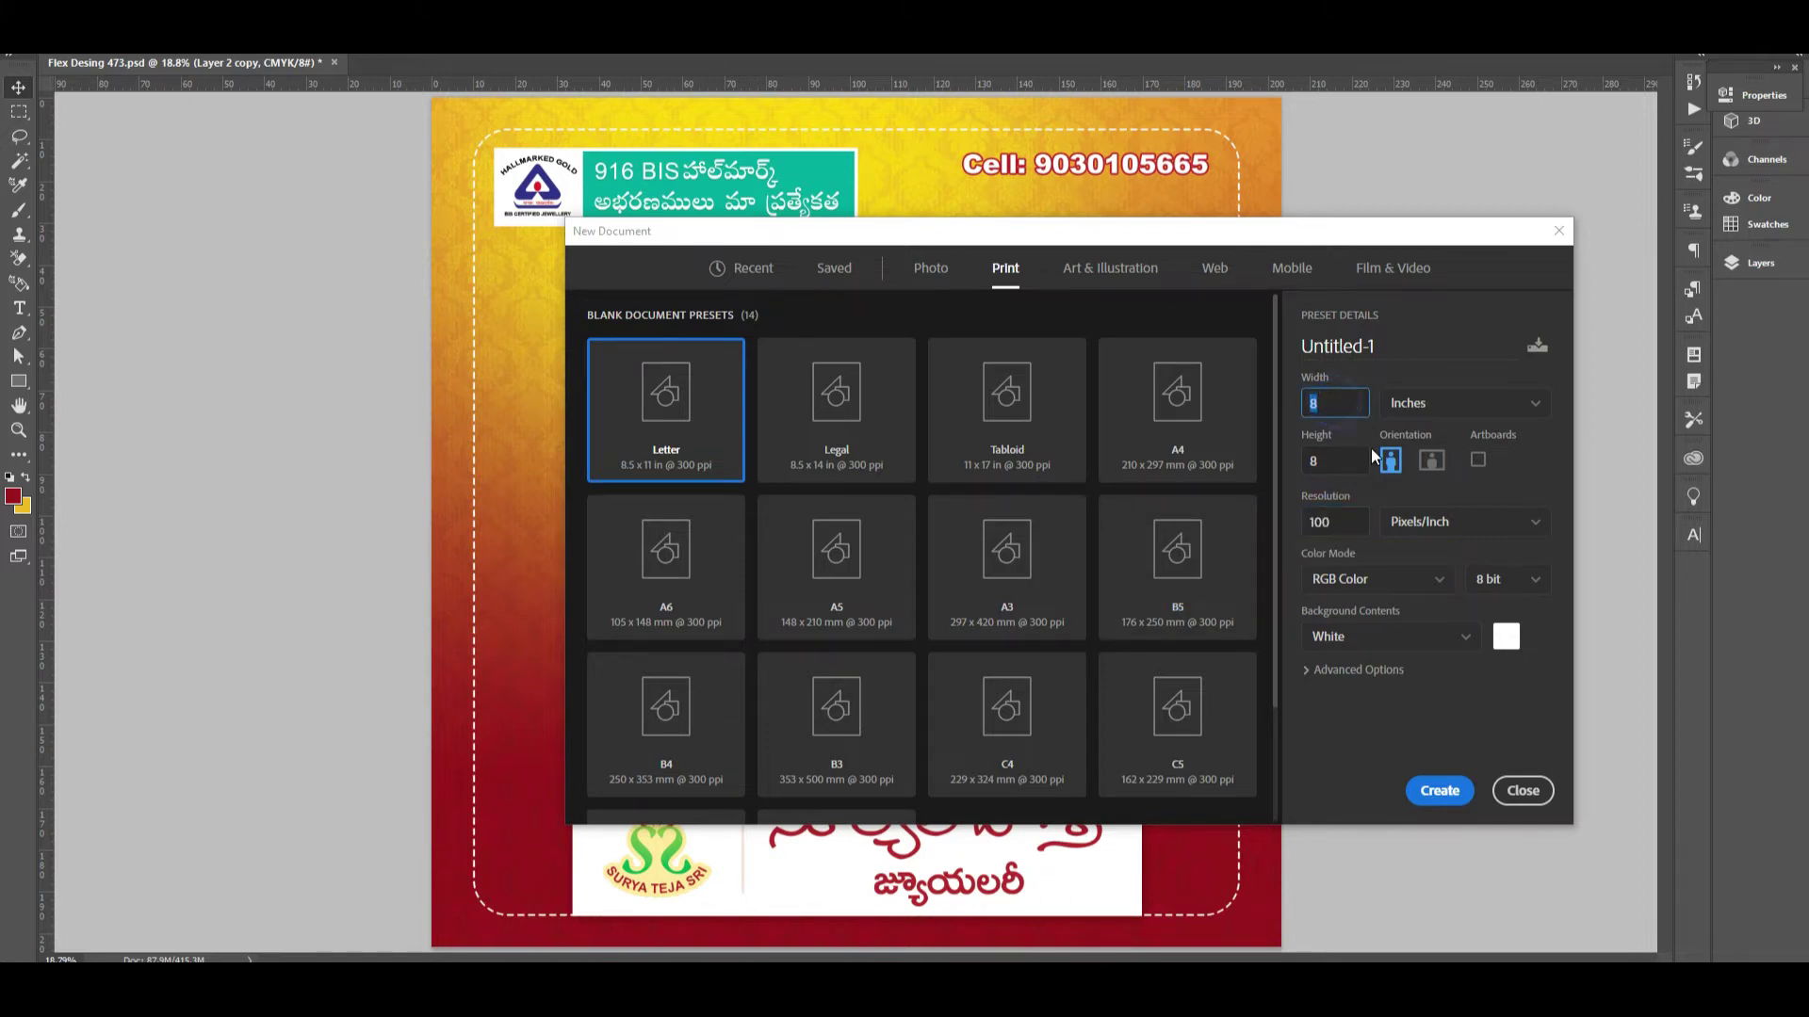
type("8*12")
key("Tab")
type("8*12")
key("Tab")
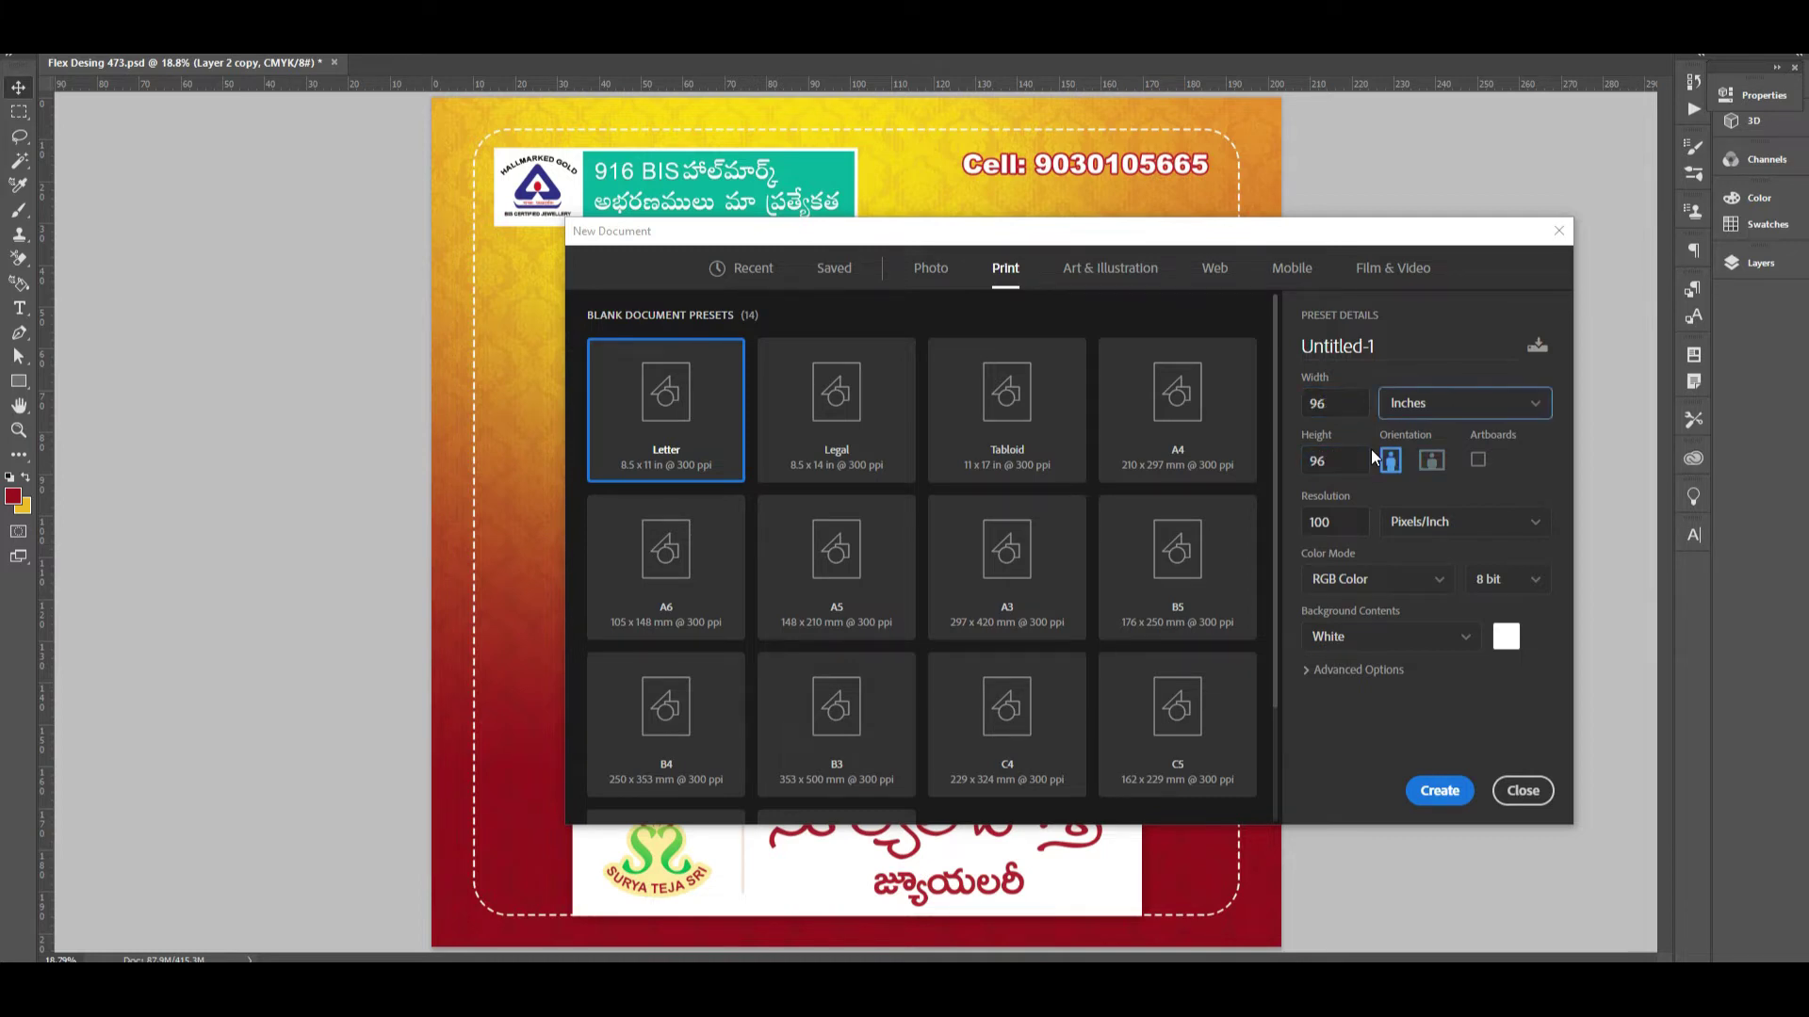
left_click(1340, 524)
- Reset width and height to 8 inches and resolution to 600 pixels/inch
double_click(1338, 522)
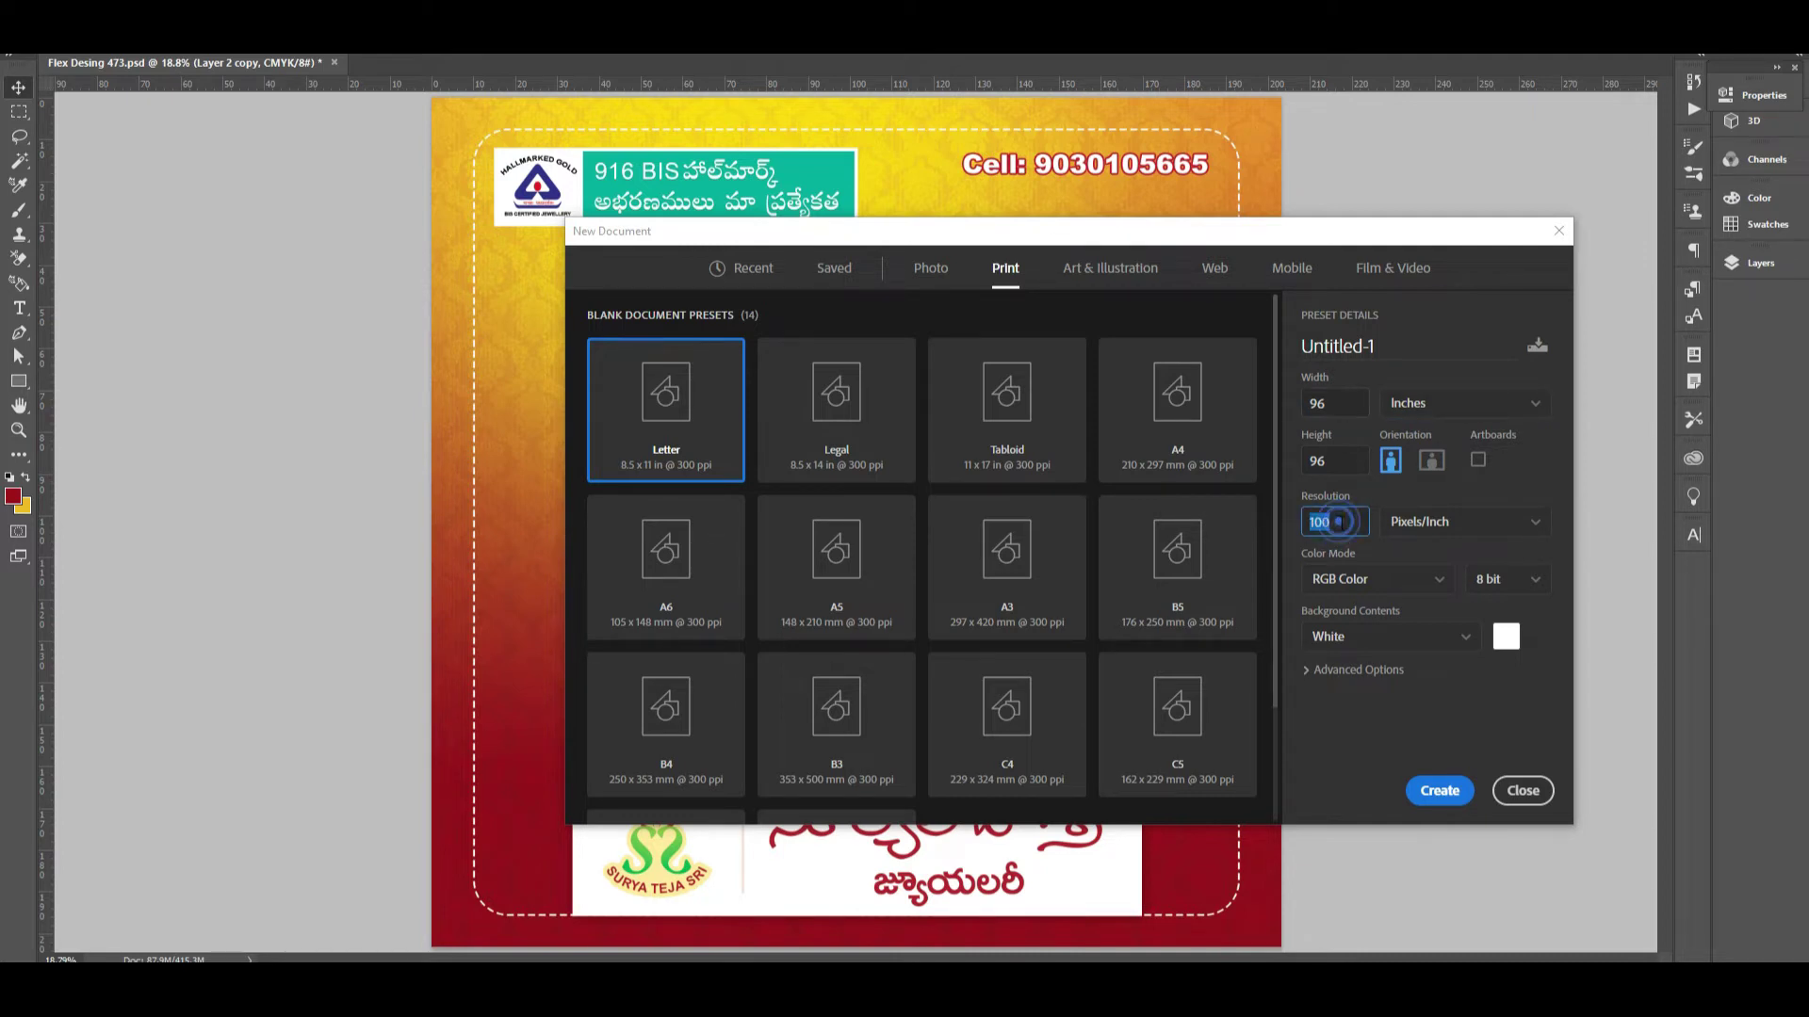
double_click(1341, 515)
left_click(1334, 520)
left_click(1346, 525)
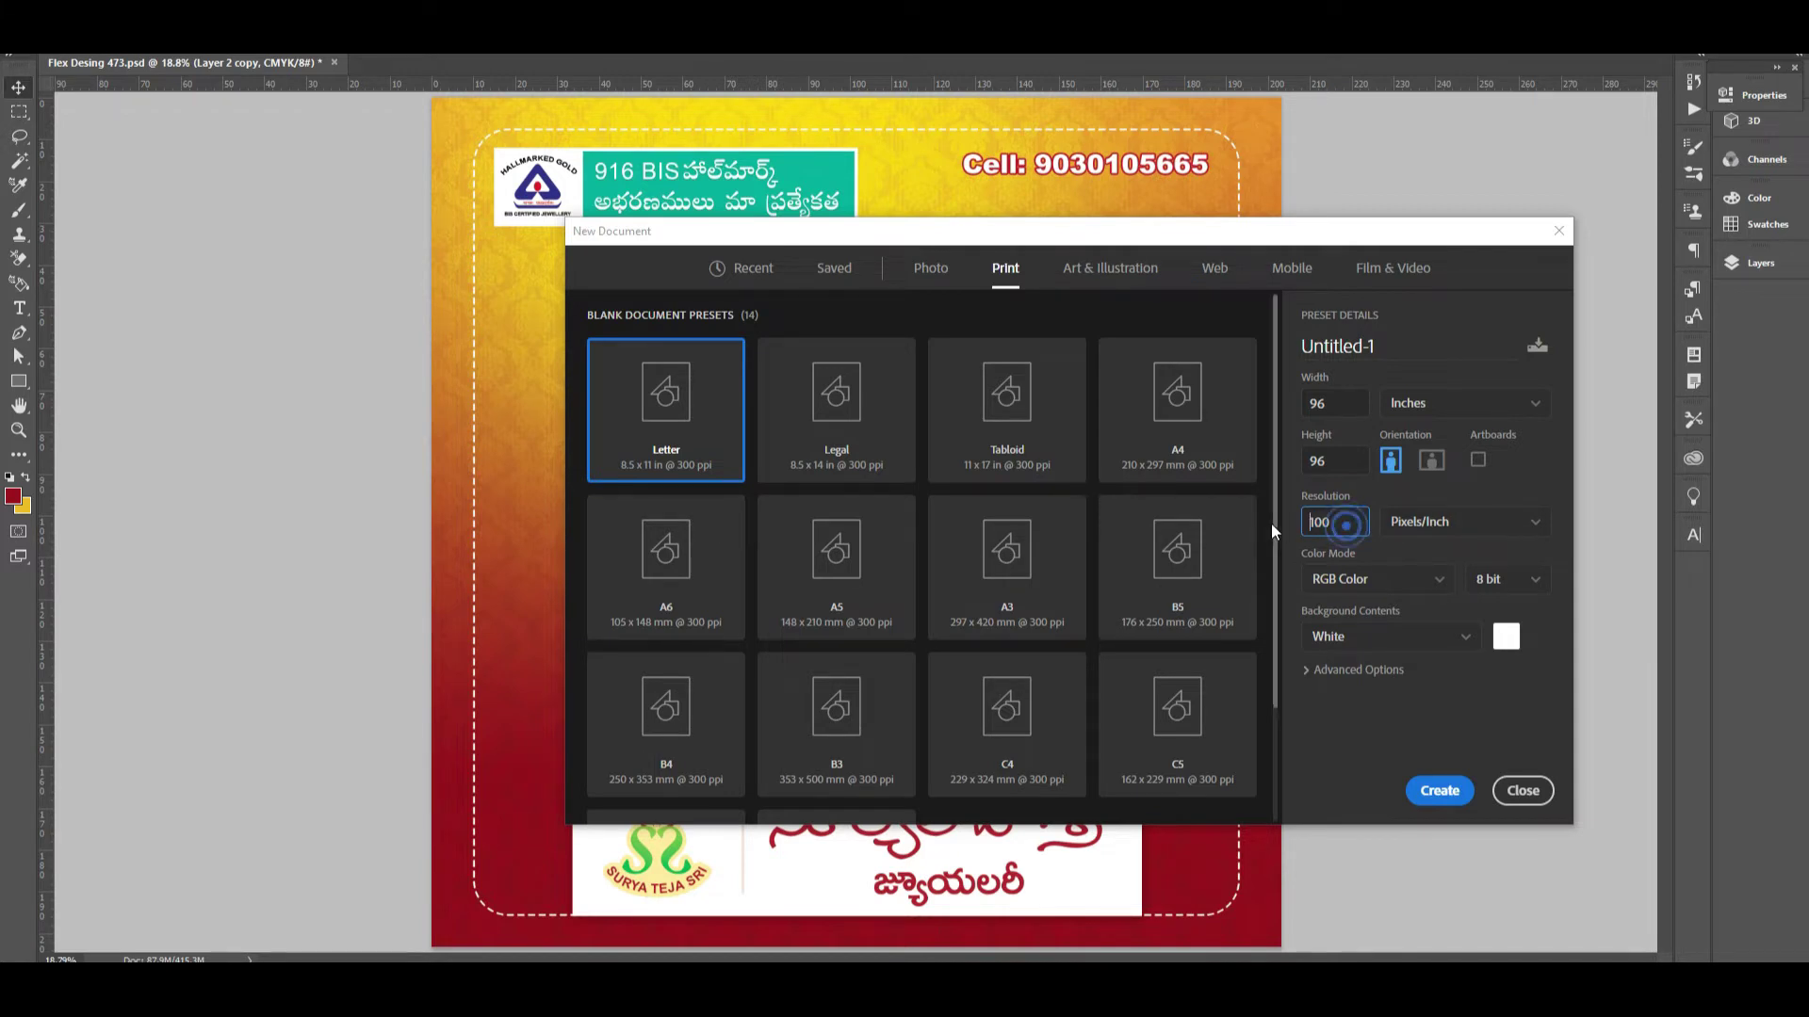
left_click(1334, 403)
type("8")
key("Tab")
type("8")
key("Tab")
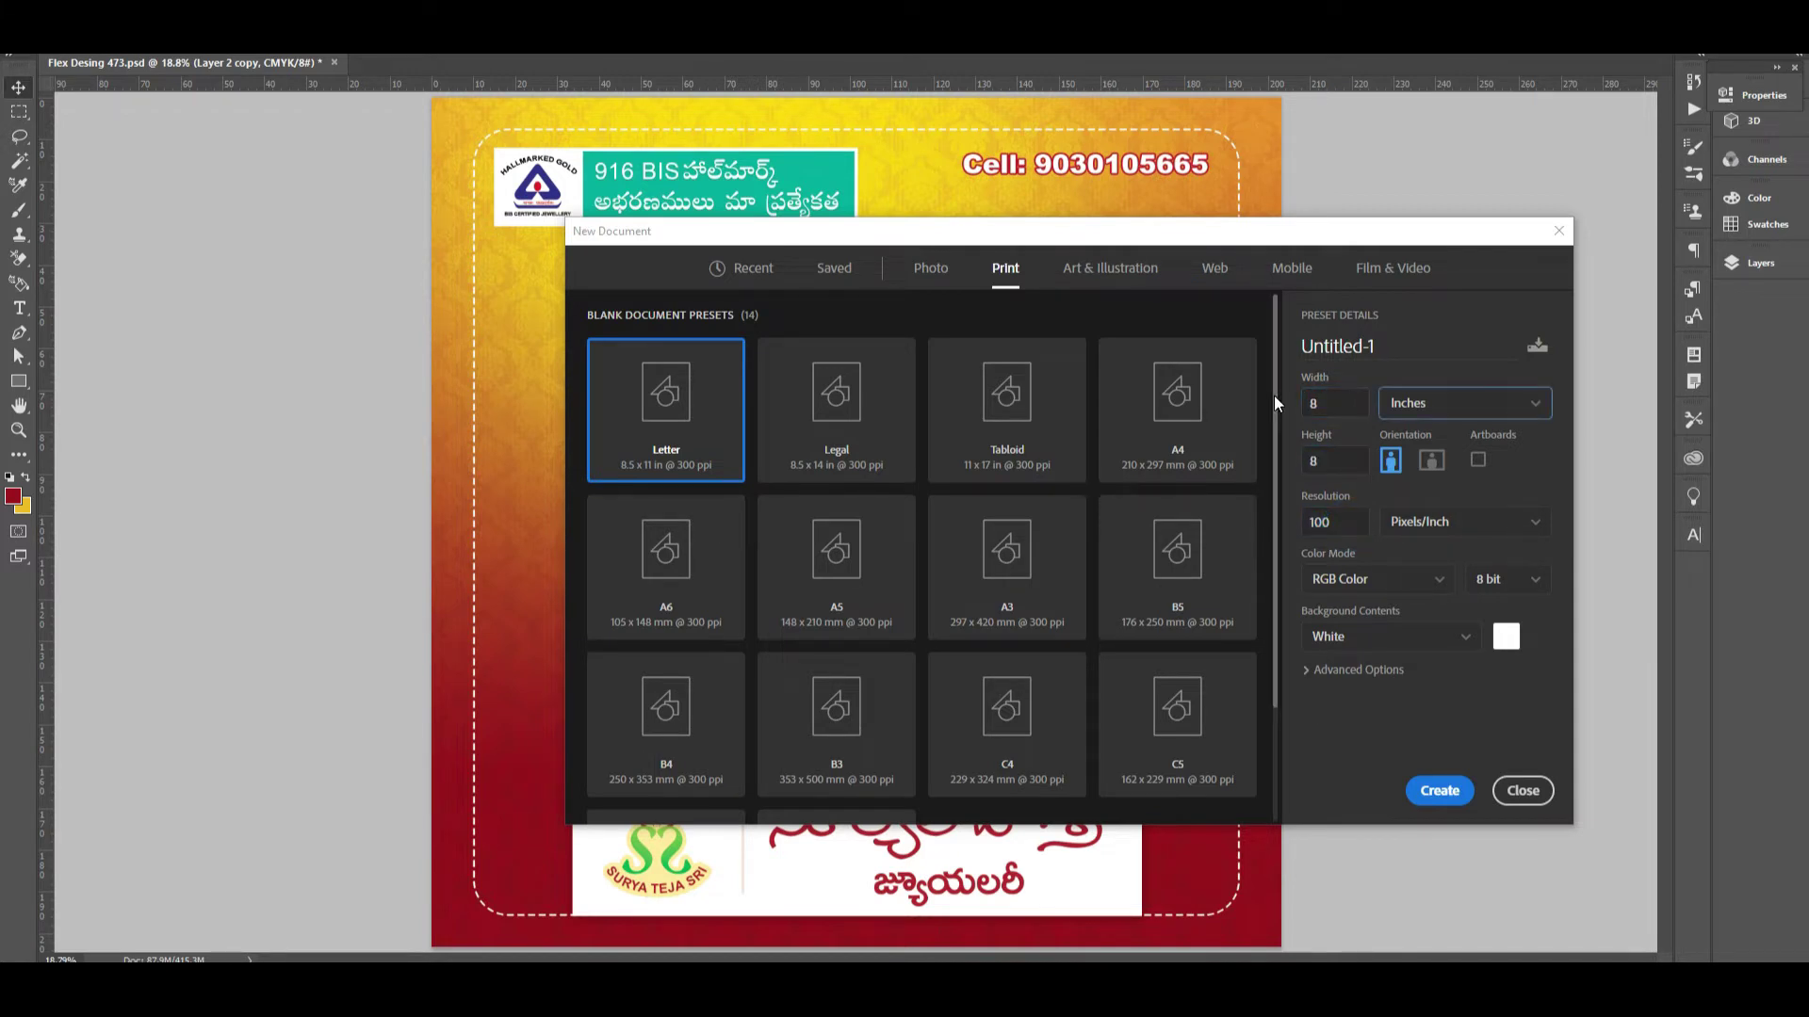
double_click(1331, 524)
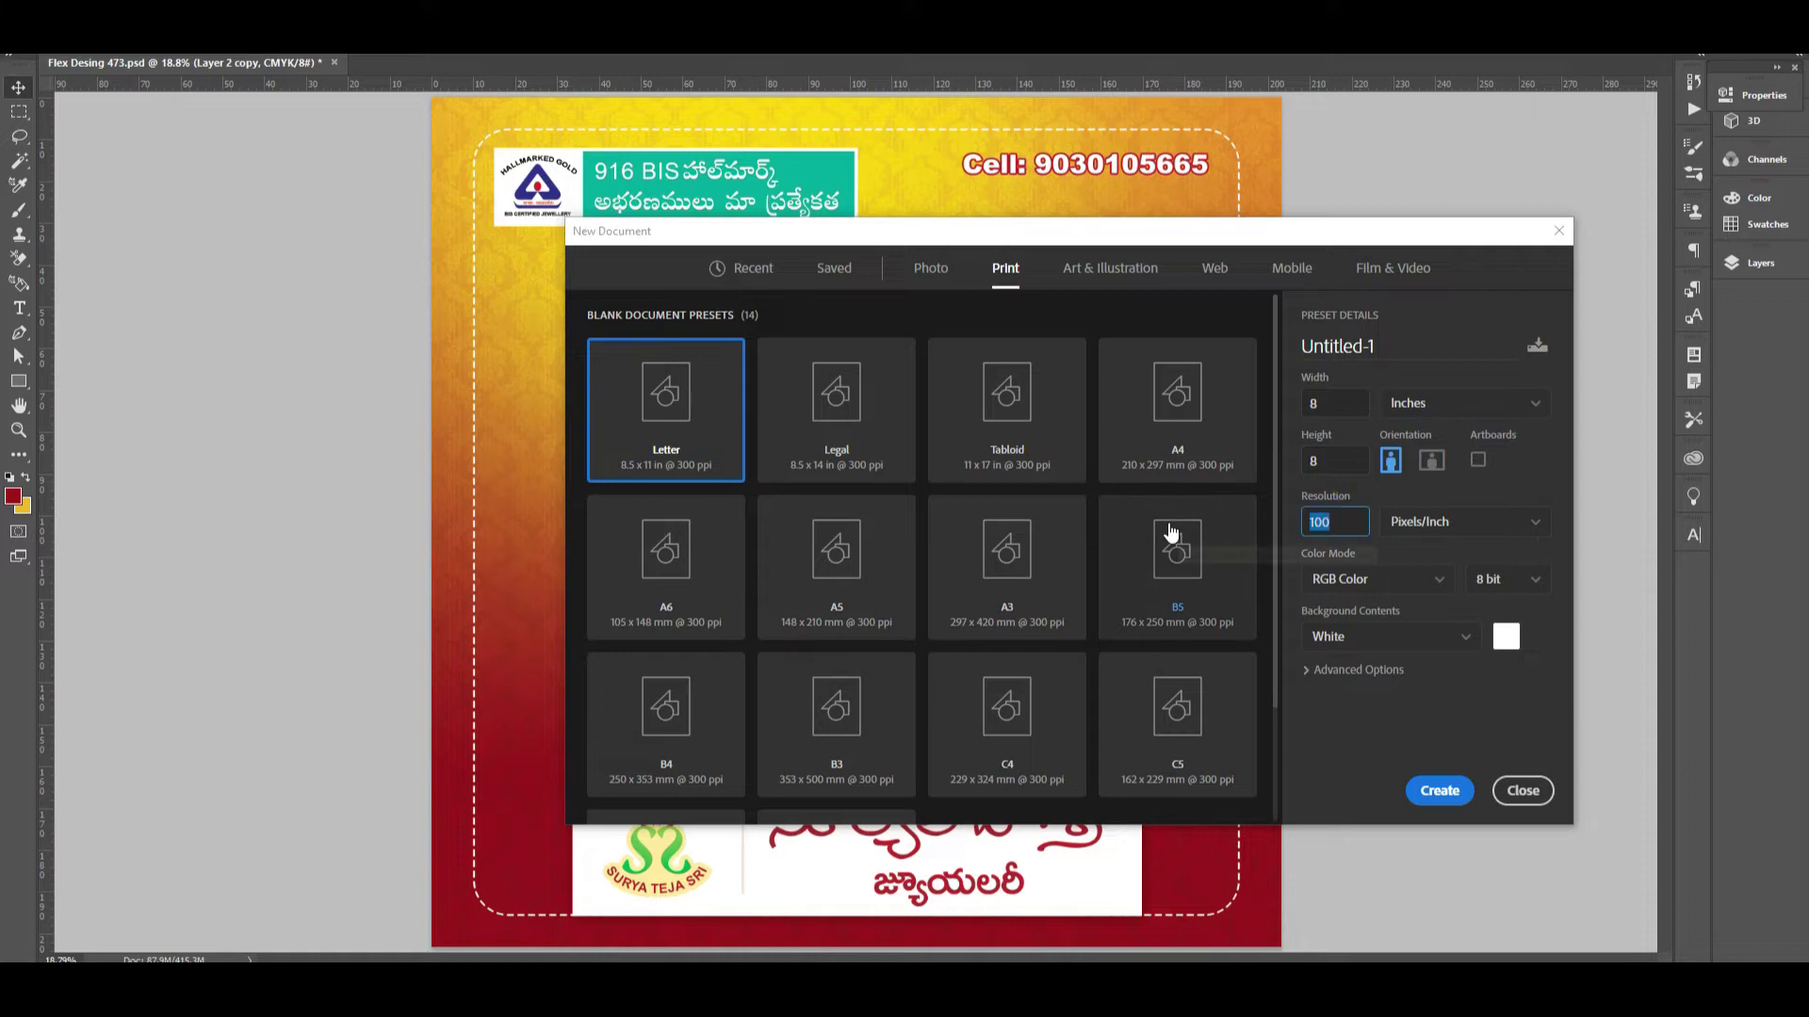
type("600")
key("Tab")
key("shift+Tab")
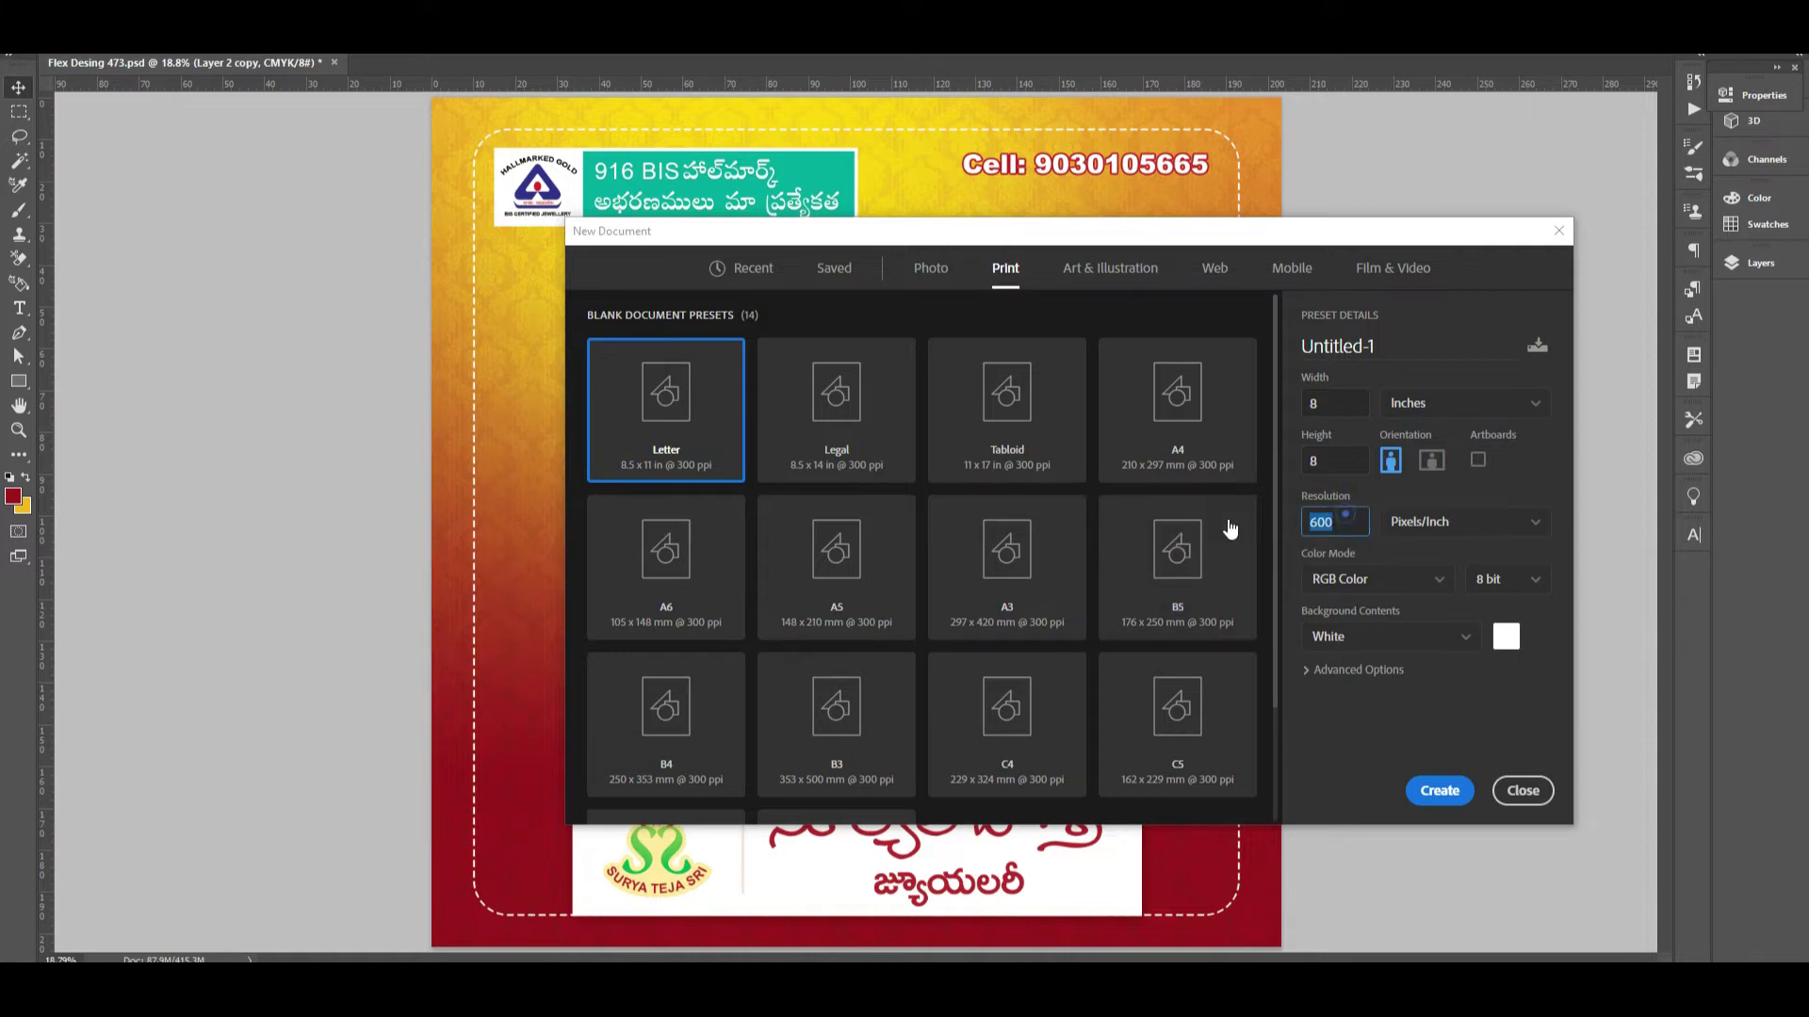
- Retry 8*12 for the width, then return it to 8 inches
double_click(1367, 405)
type("8*12")
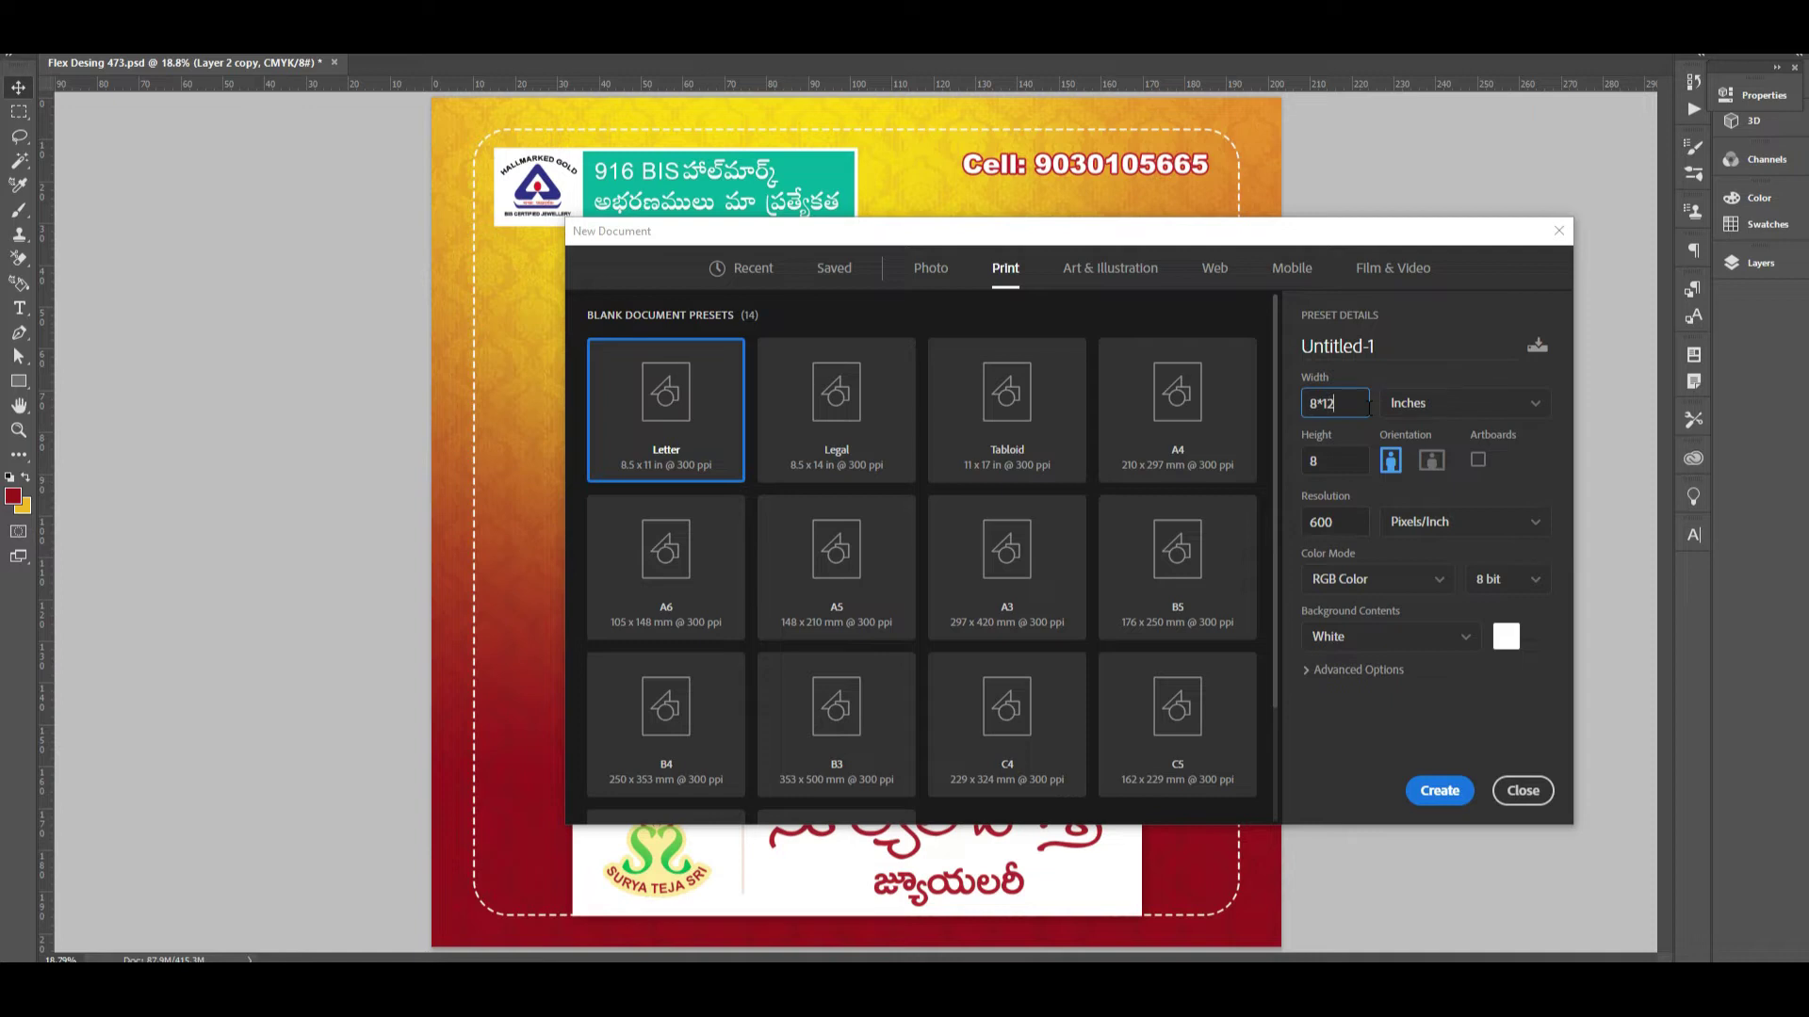
key("Tab")
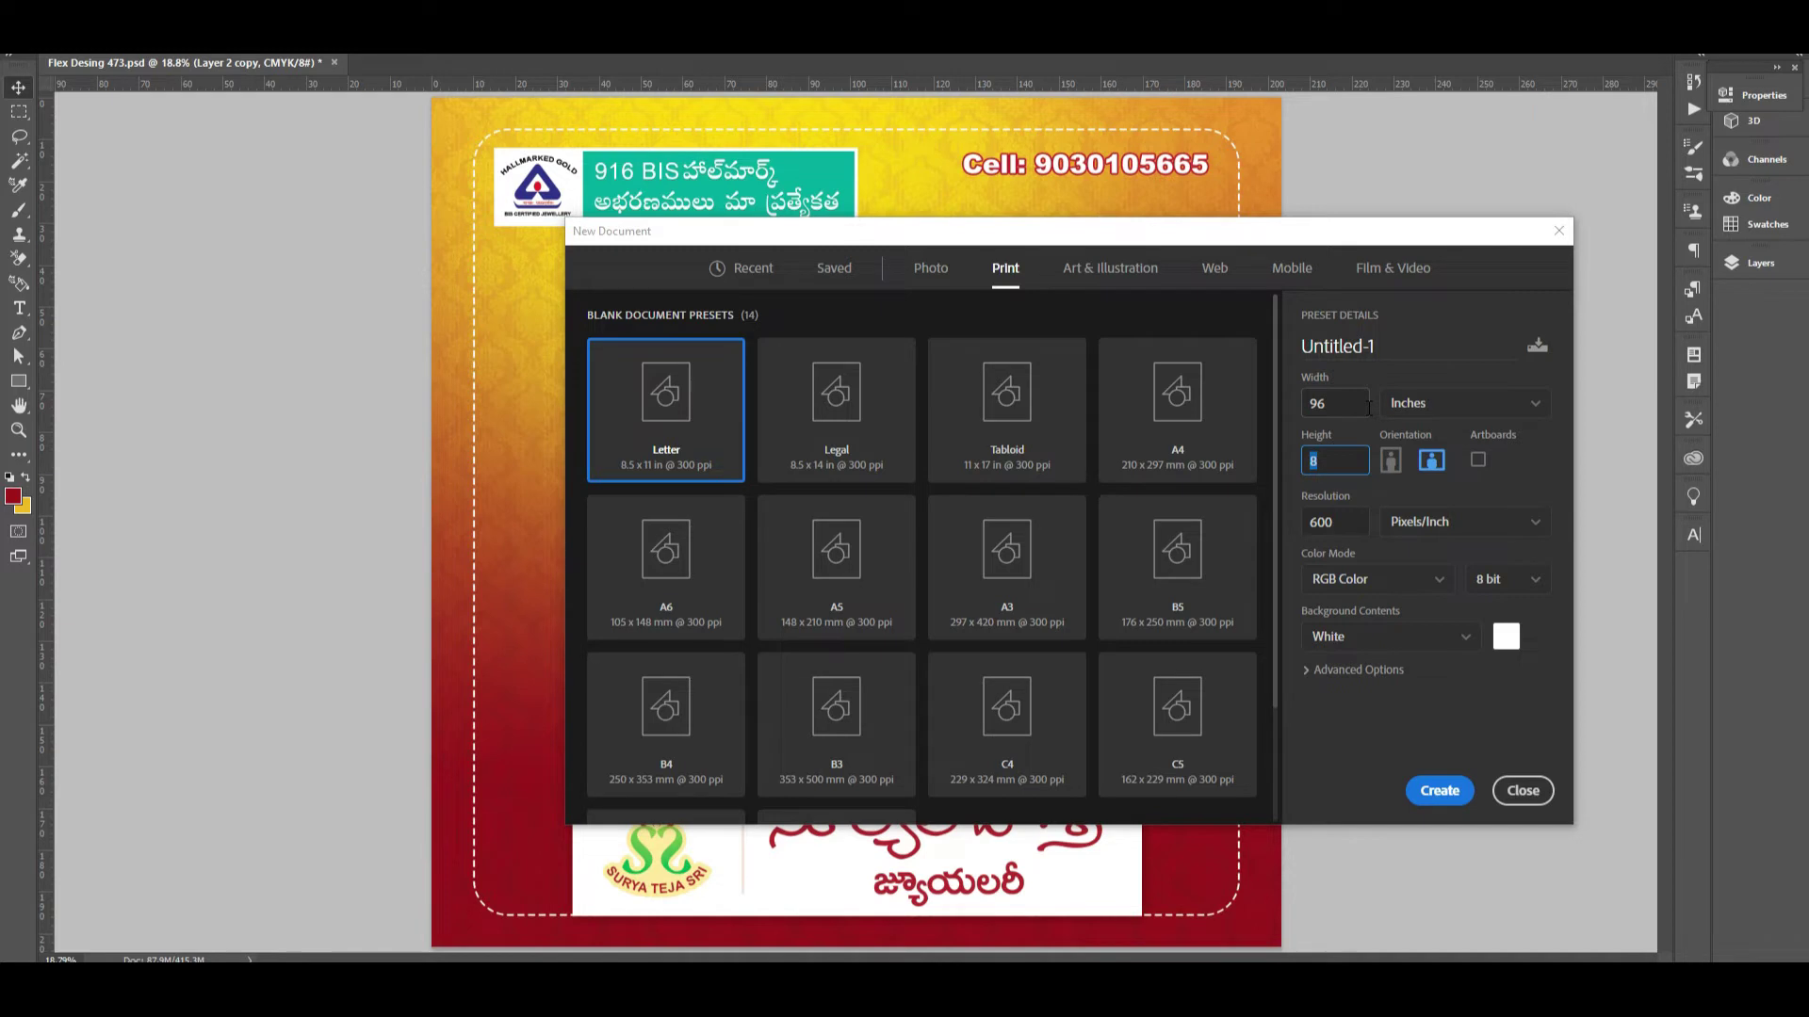
key("shift+Tab")
type("8")
key("Tab")
key("Tab")
- Choose CMYK Color mode and create the 8 × 8 inch, 600 ppi document
left_click(1393, 580)
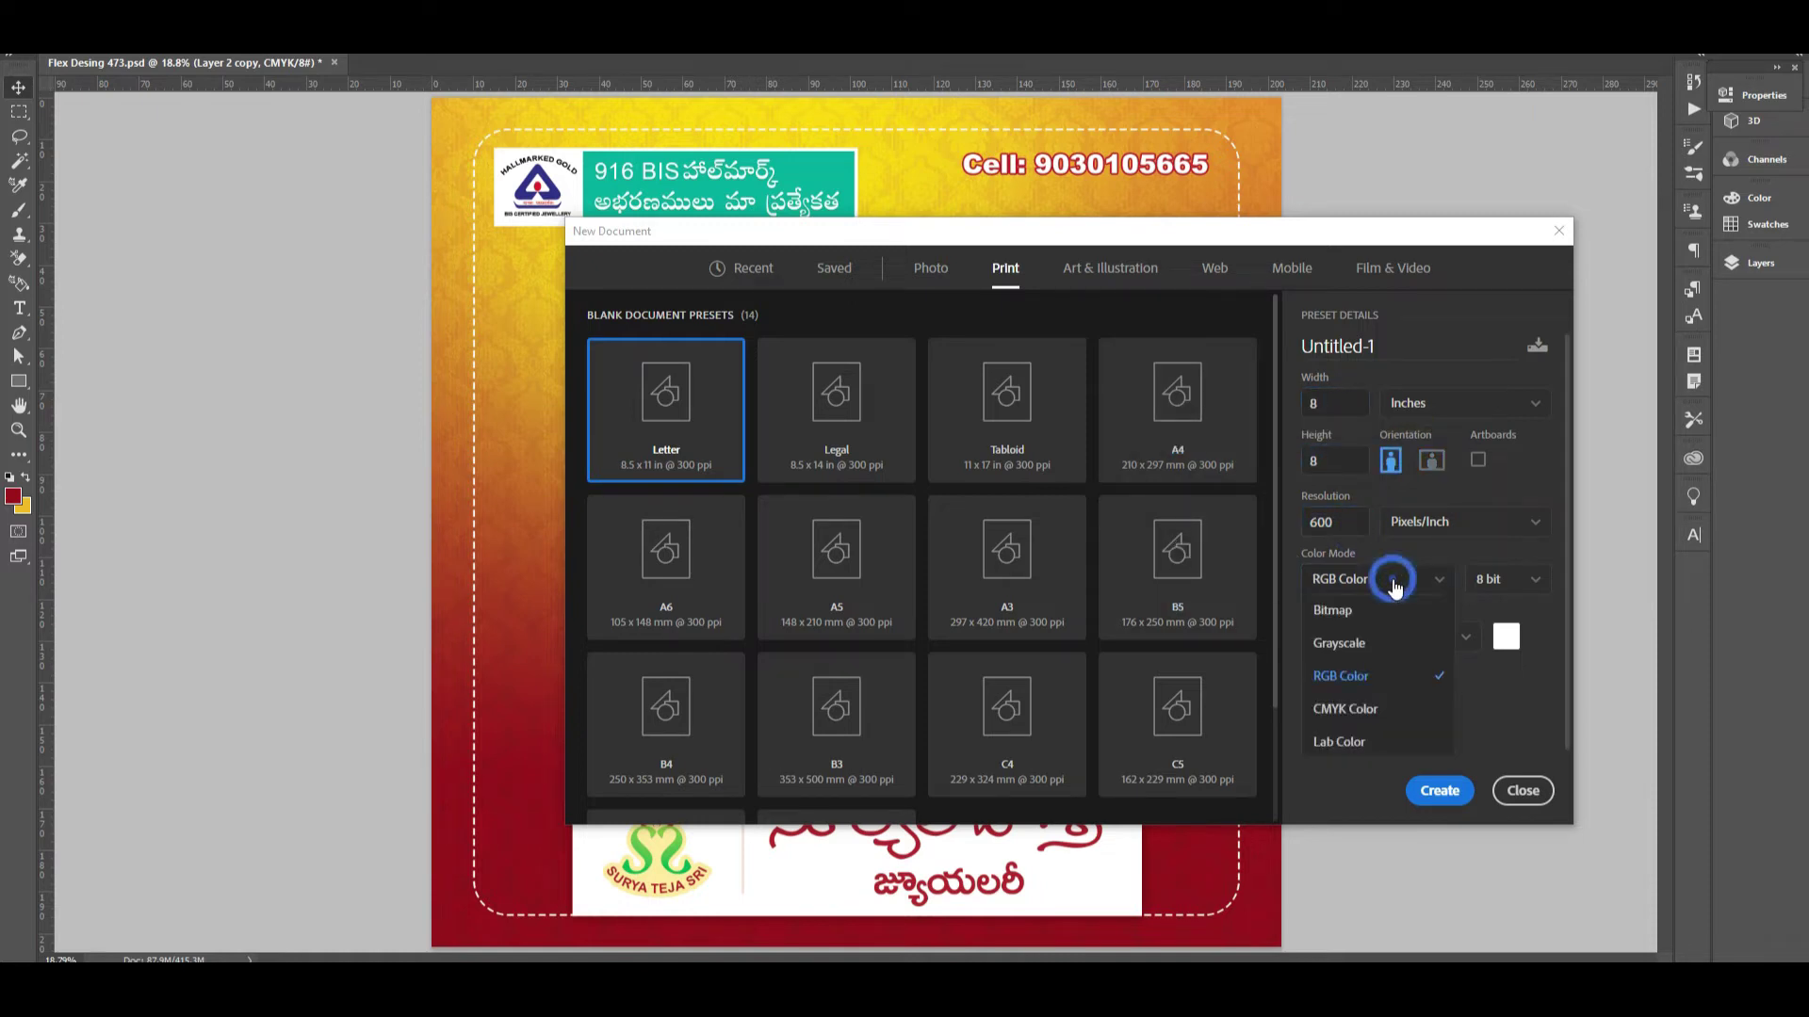
left_click(1354, 716)
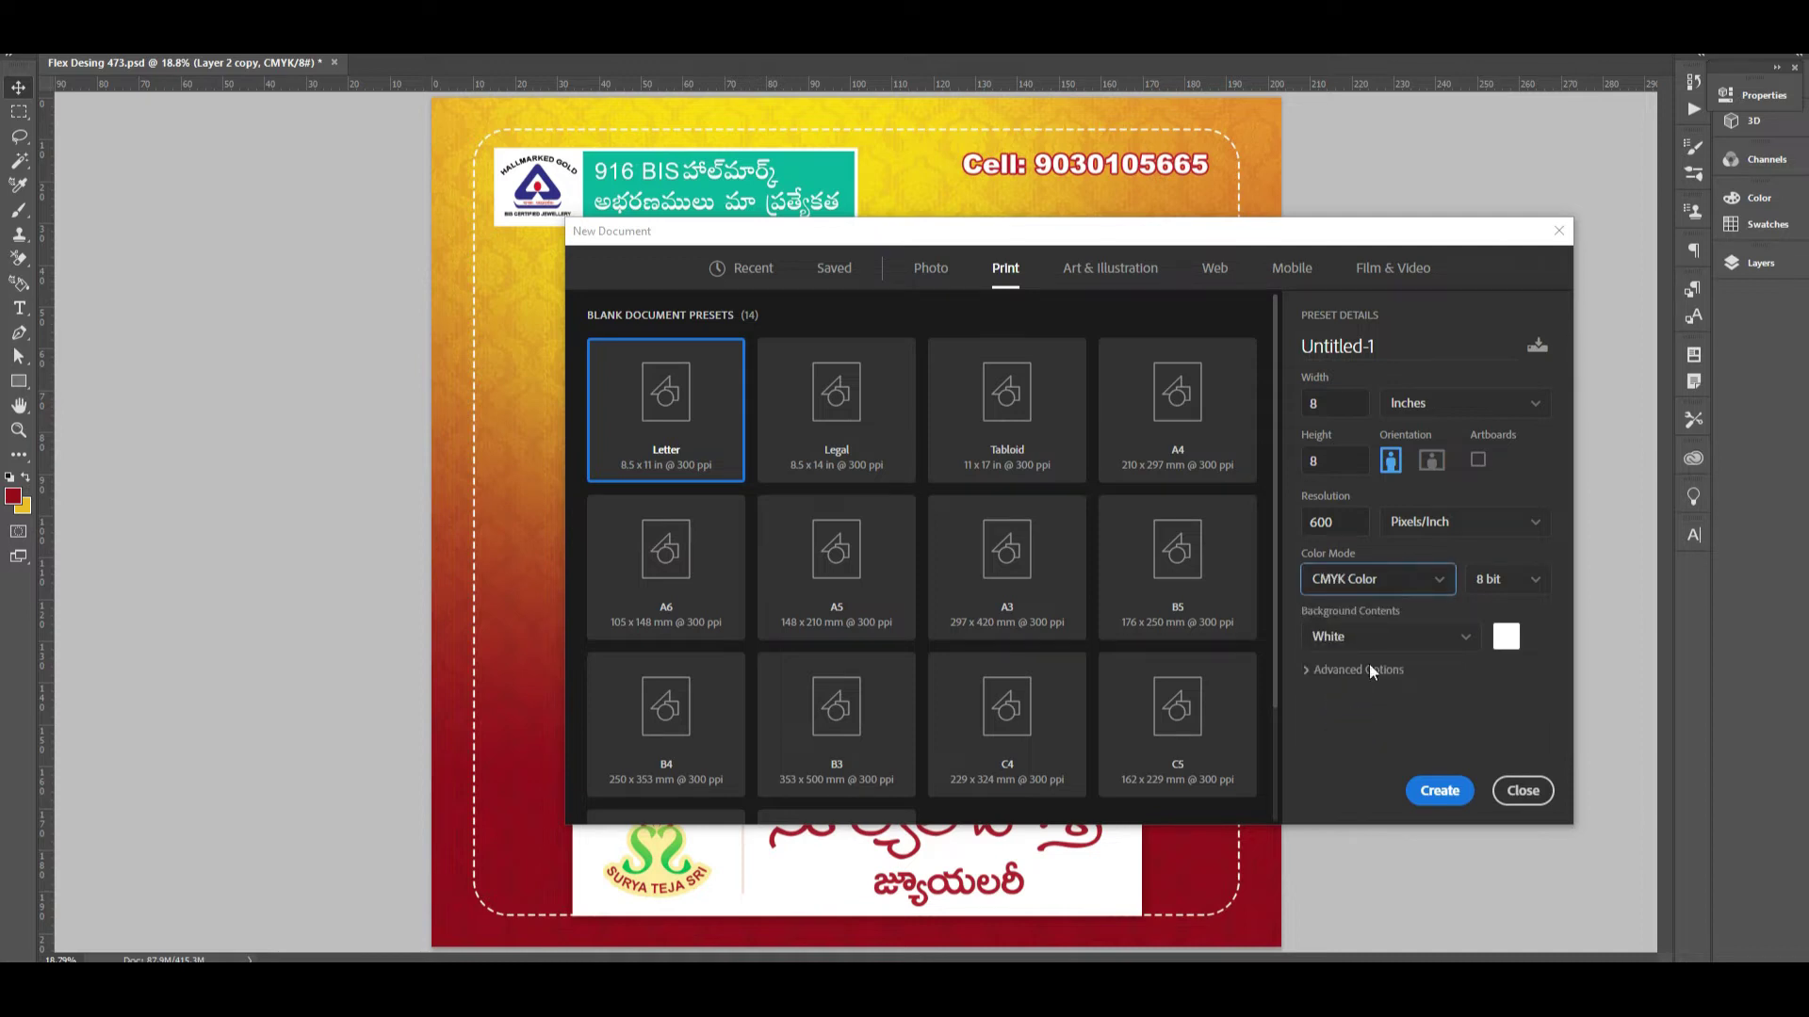
left_click(1384, 582)
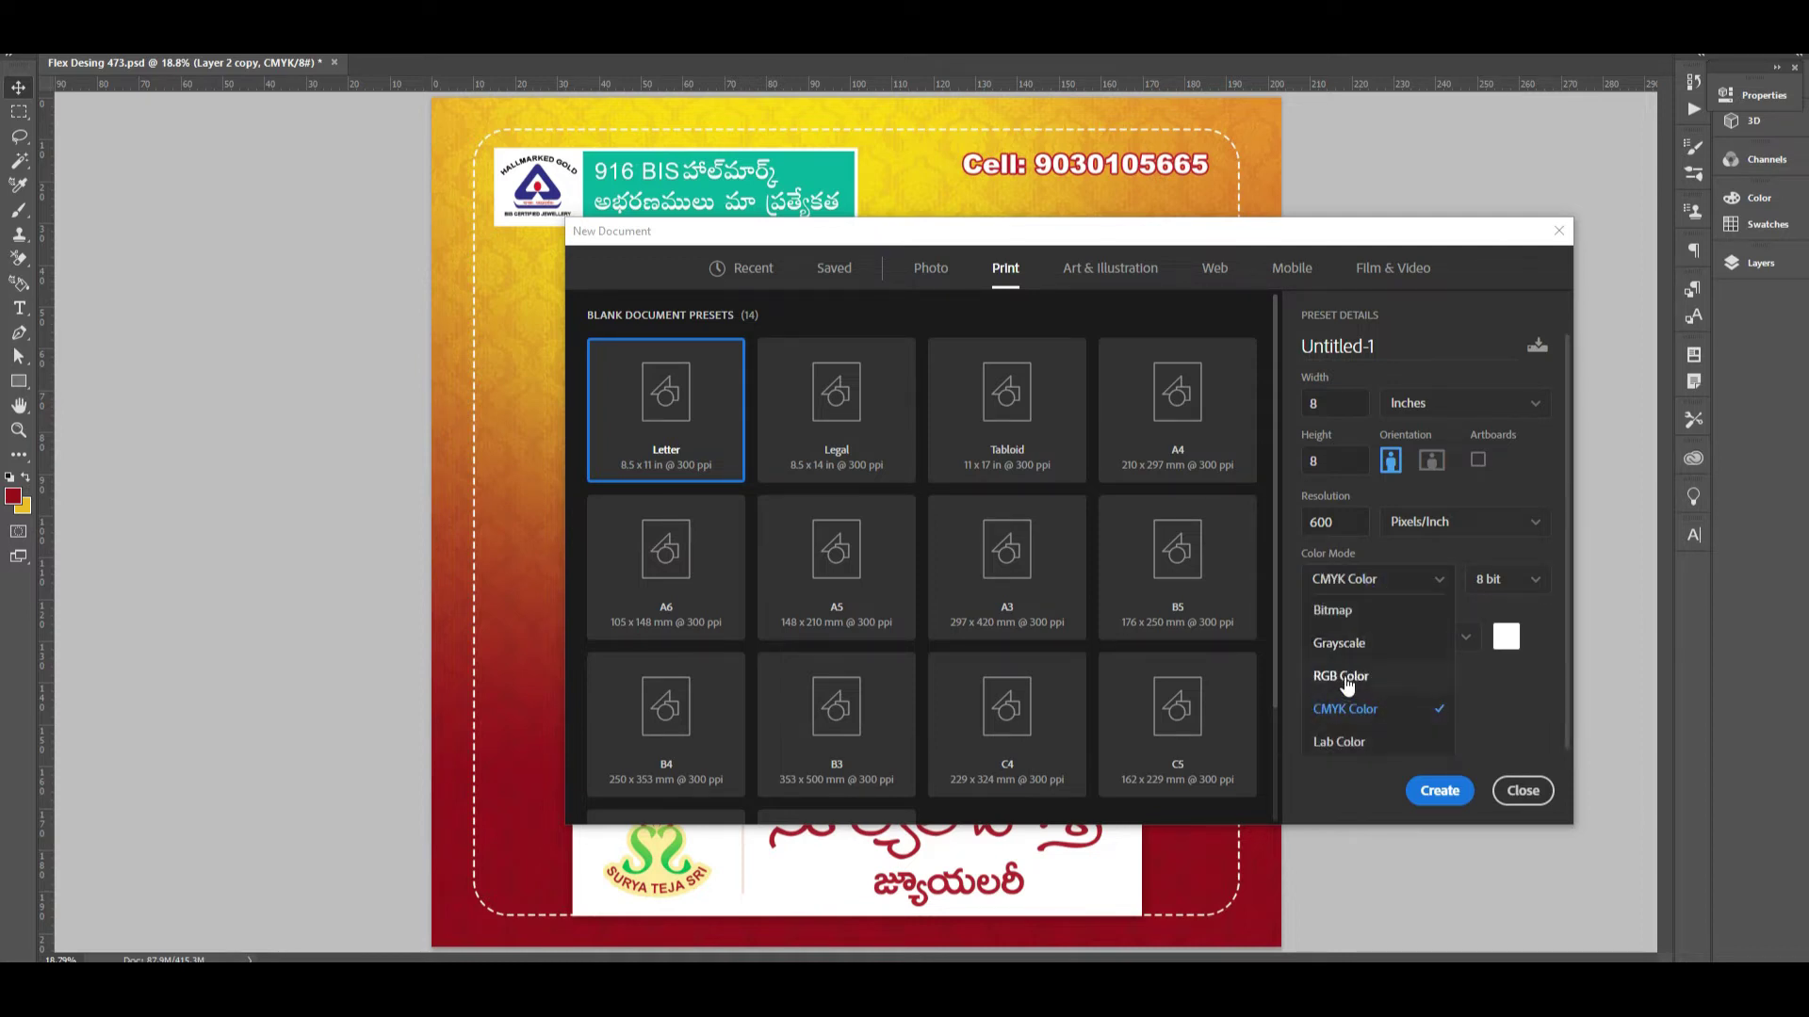
left_click(1400, 582)
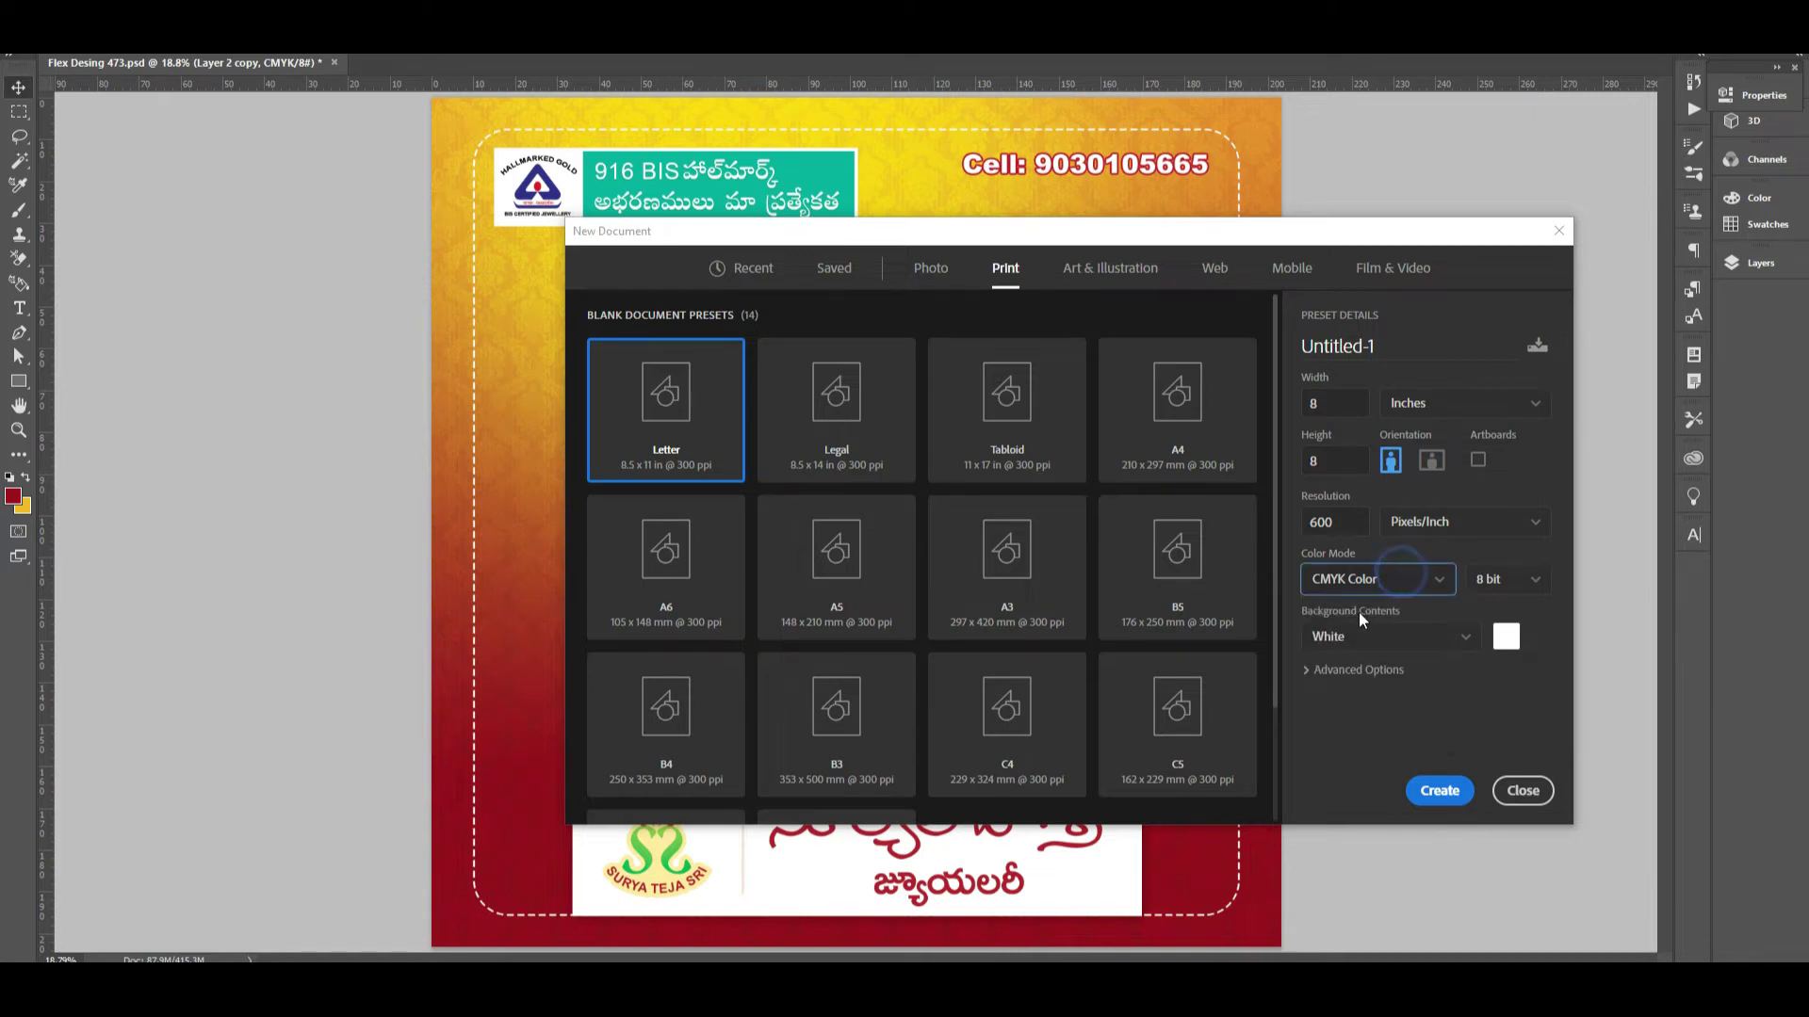
left_click(1452, 796)
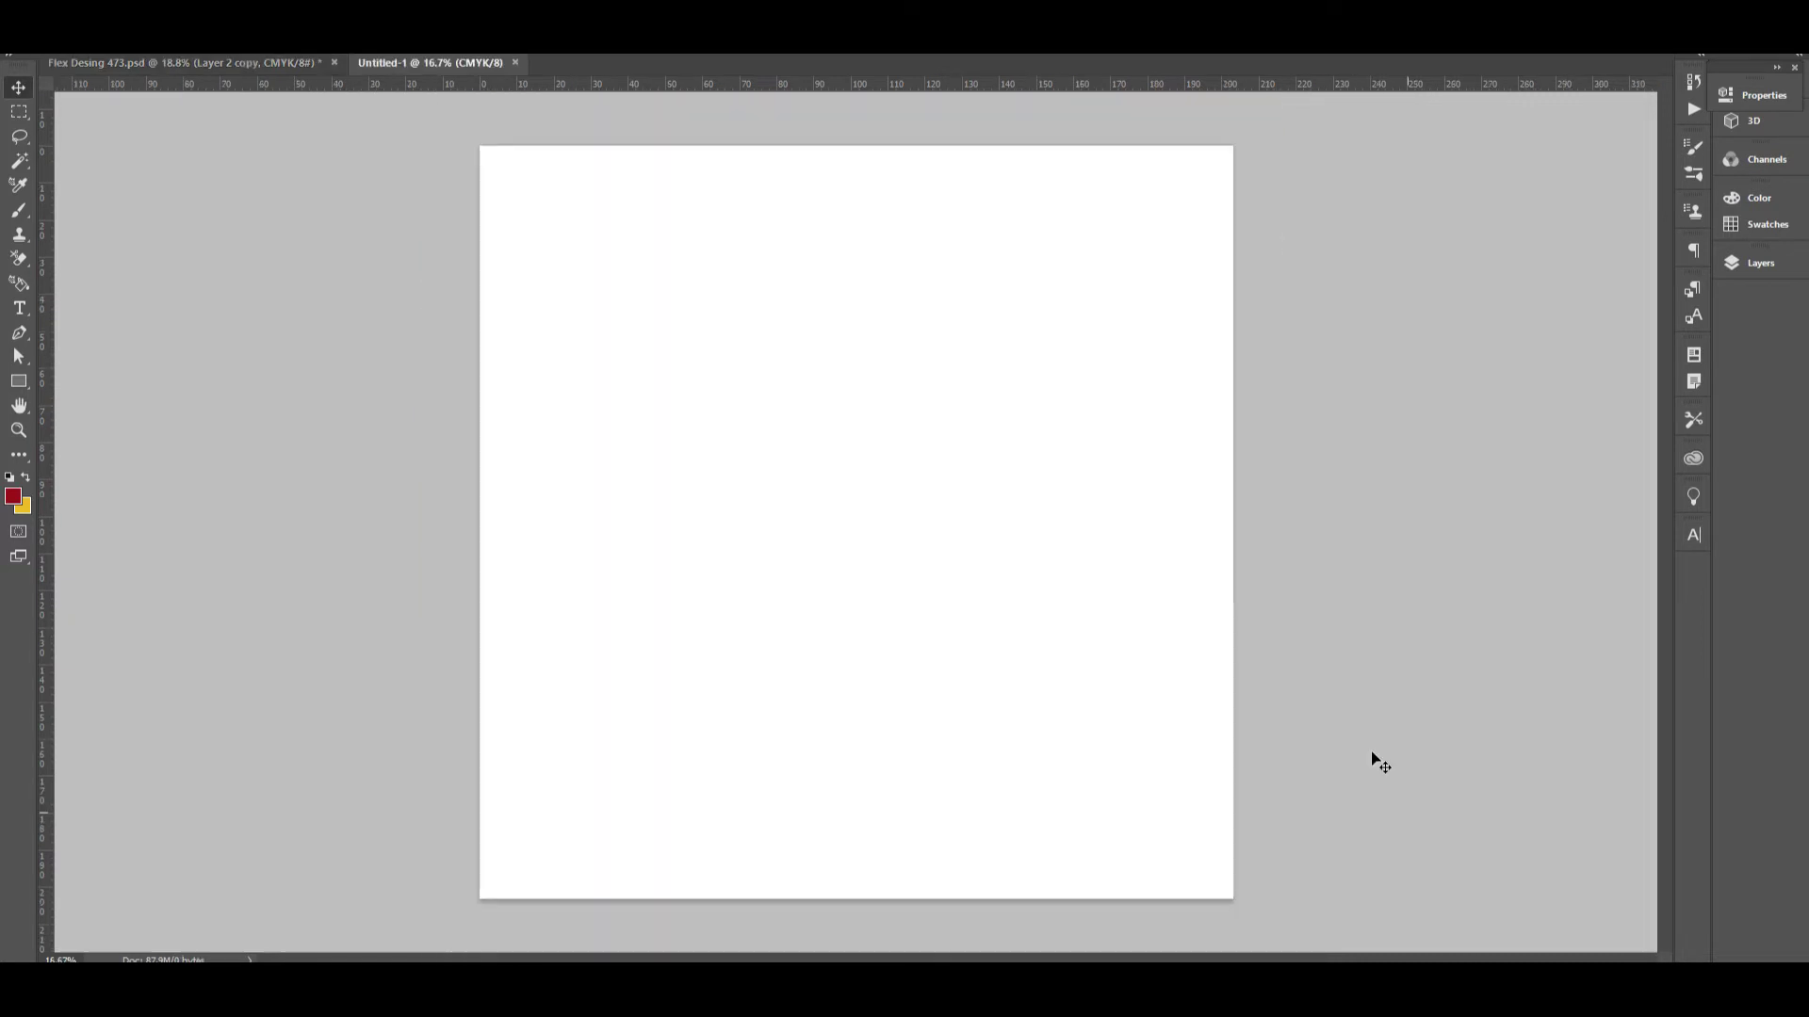
- Add a Gradient Fill layer to the blank Untitled-1 document
left_click(241, 62)
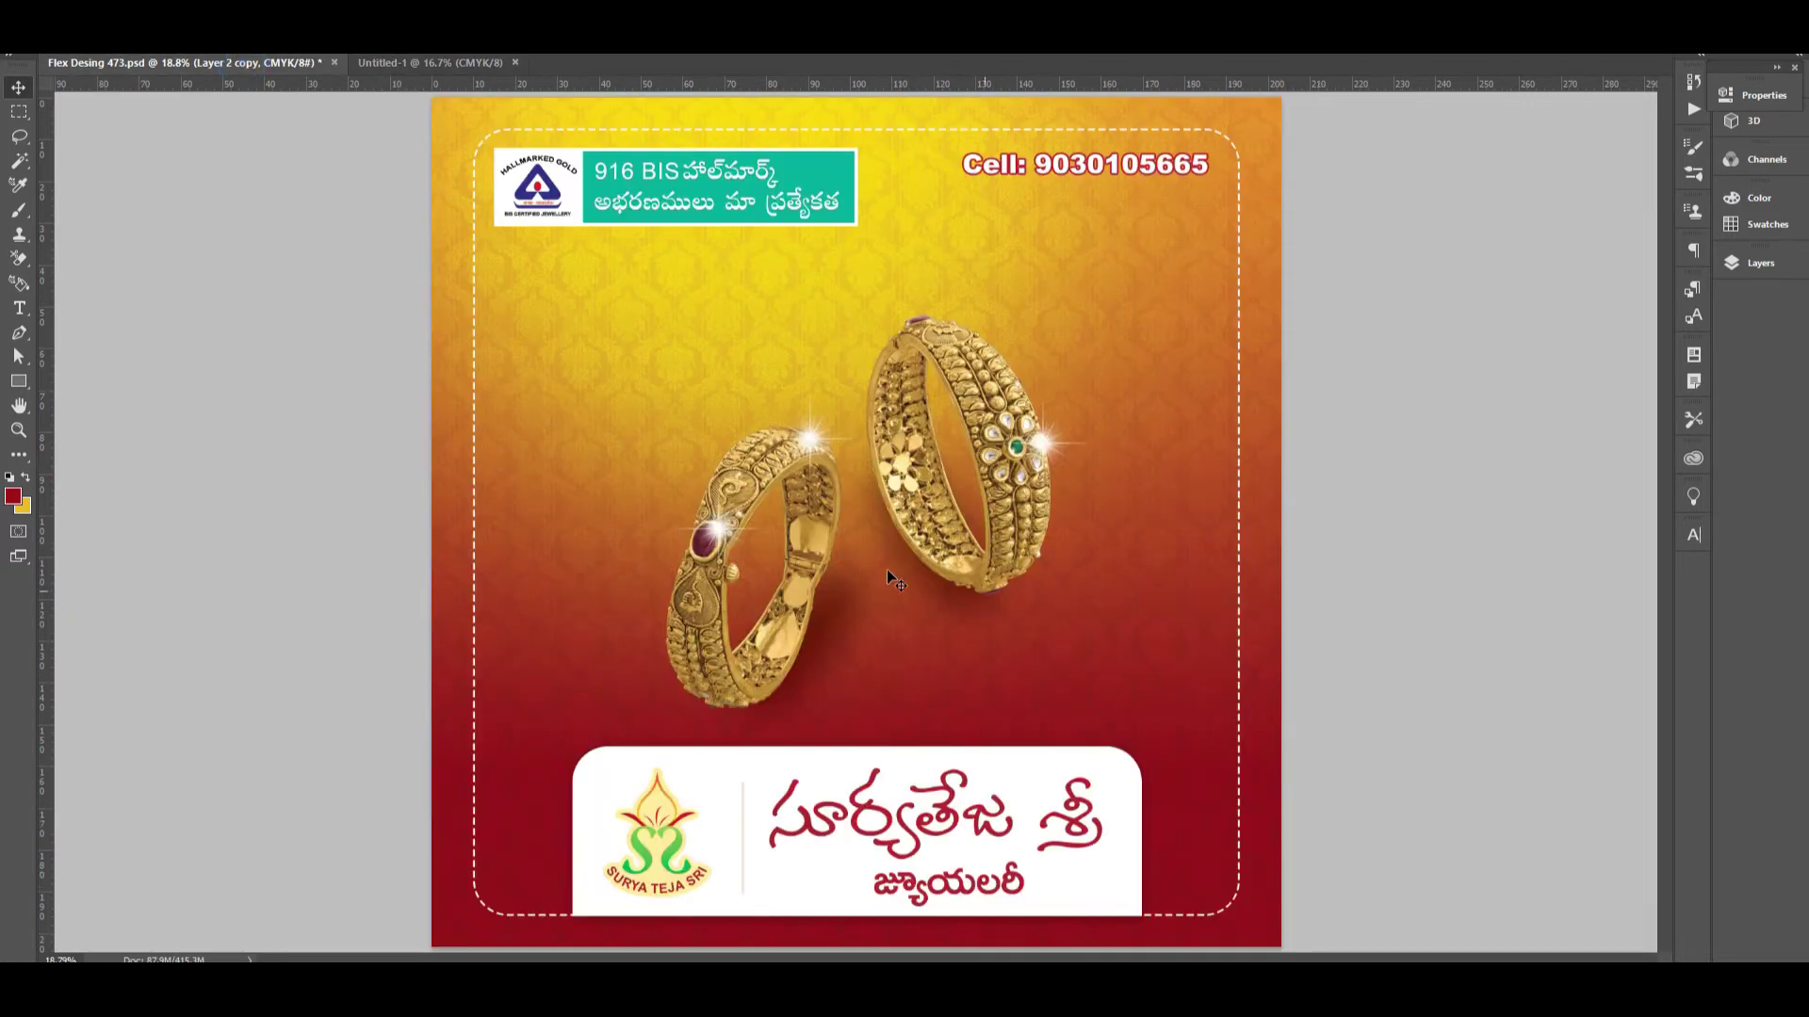
left_click(430, 63)
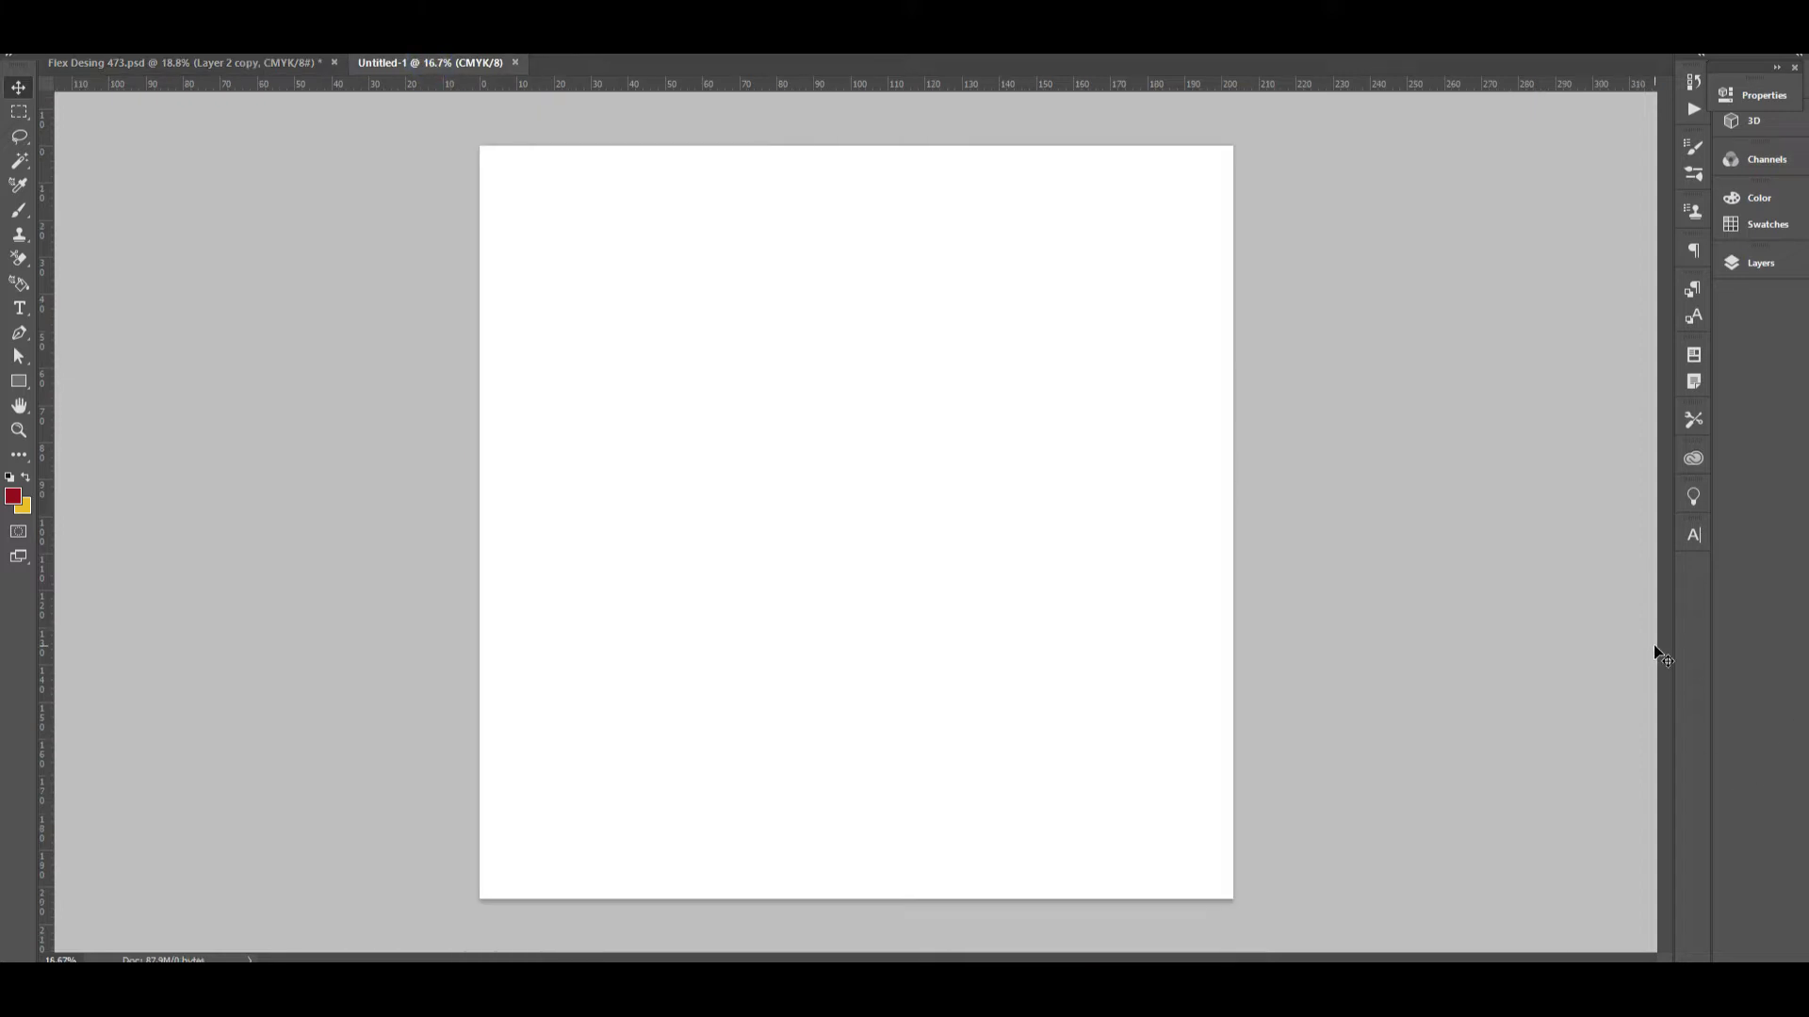
key("F7")
left_click(1602, 805)
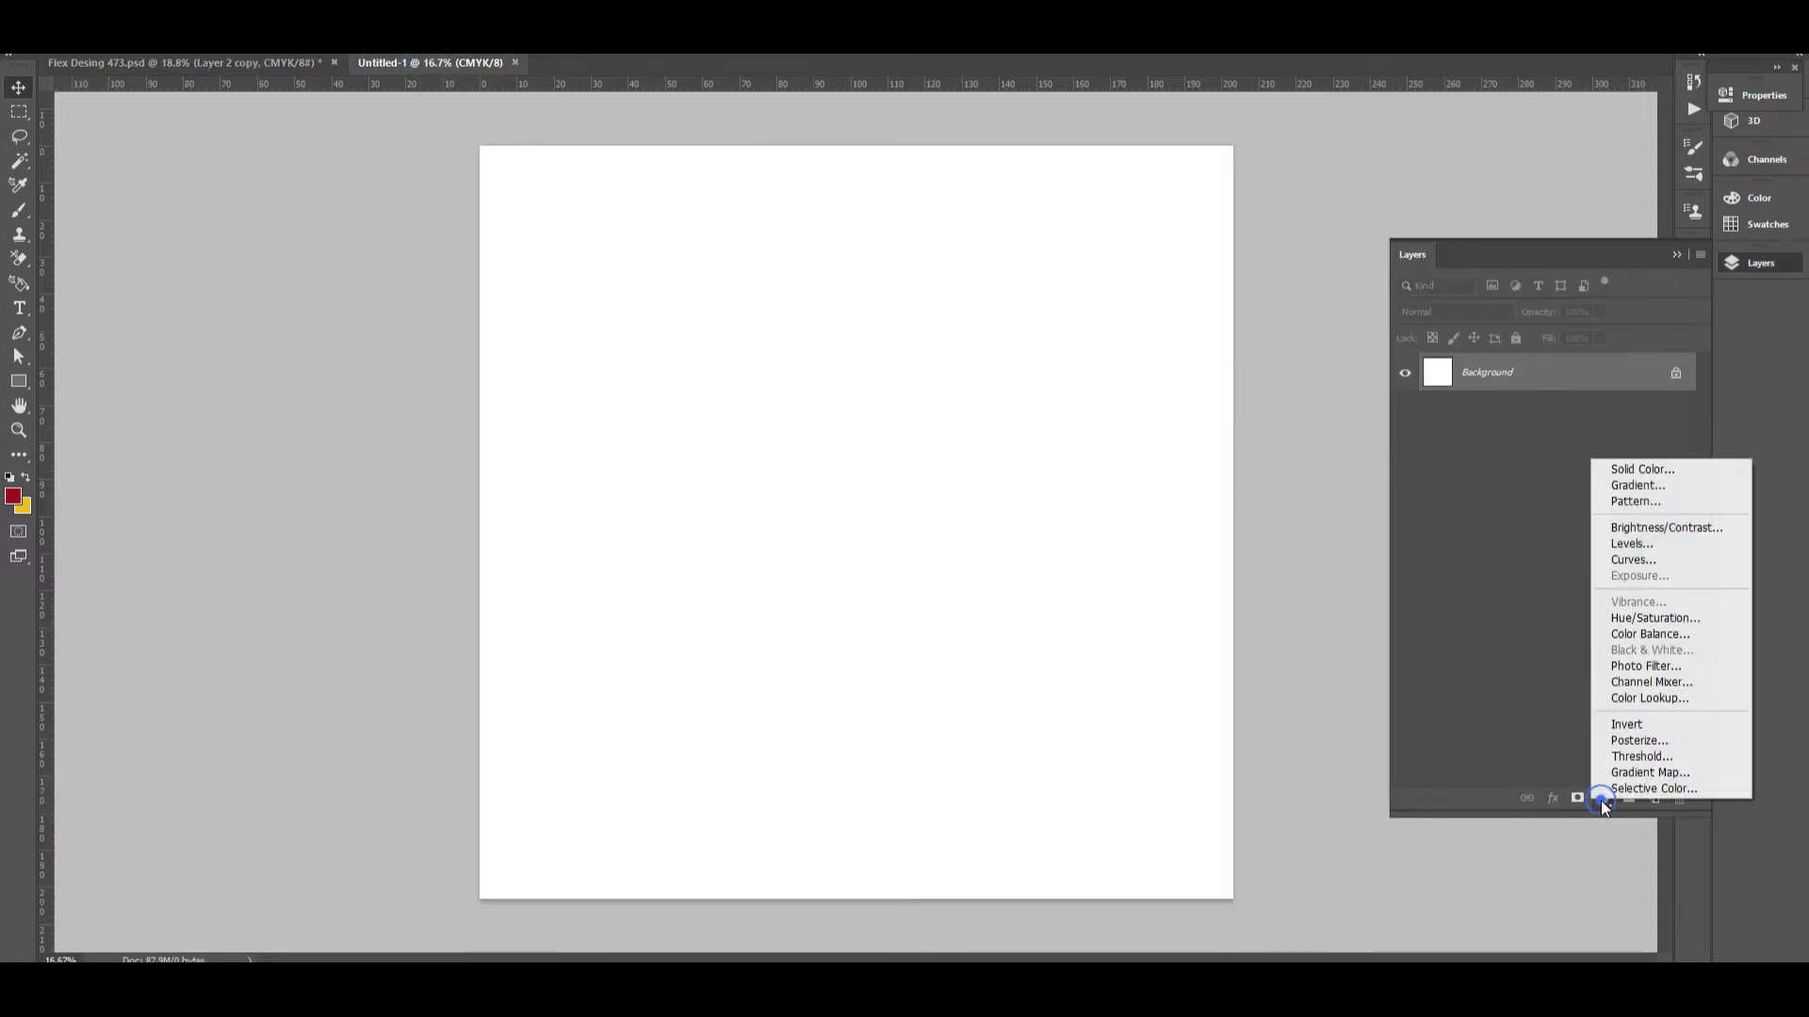
left_click(1644, 482)
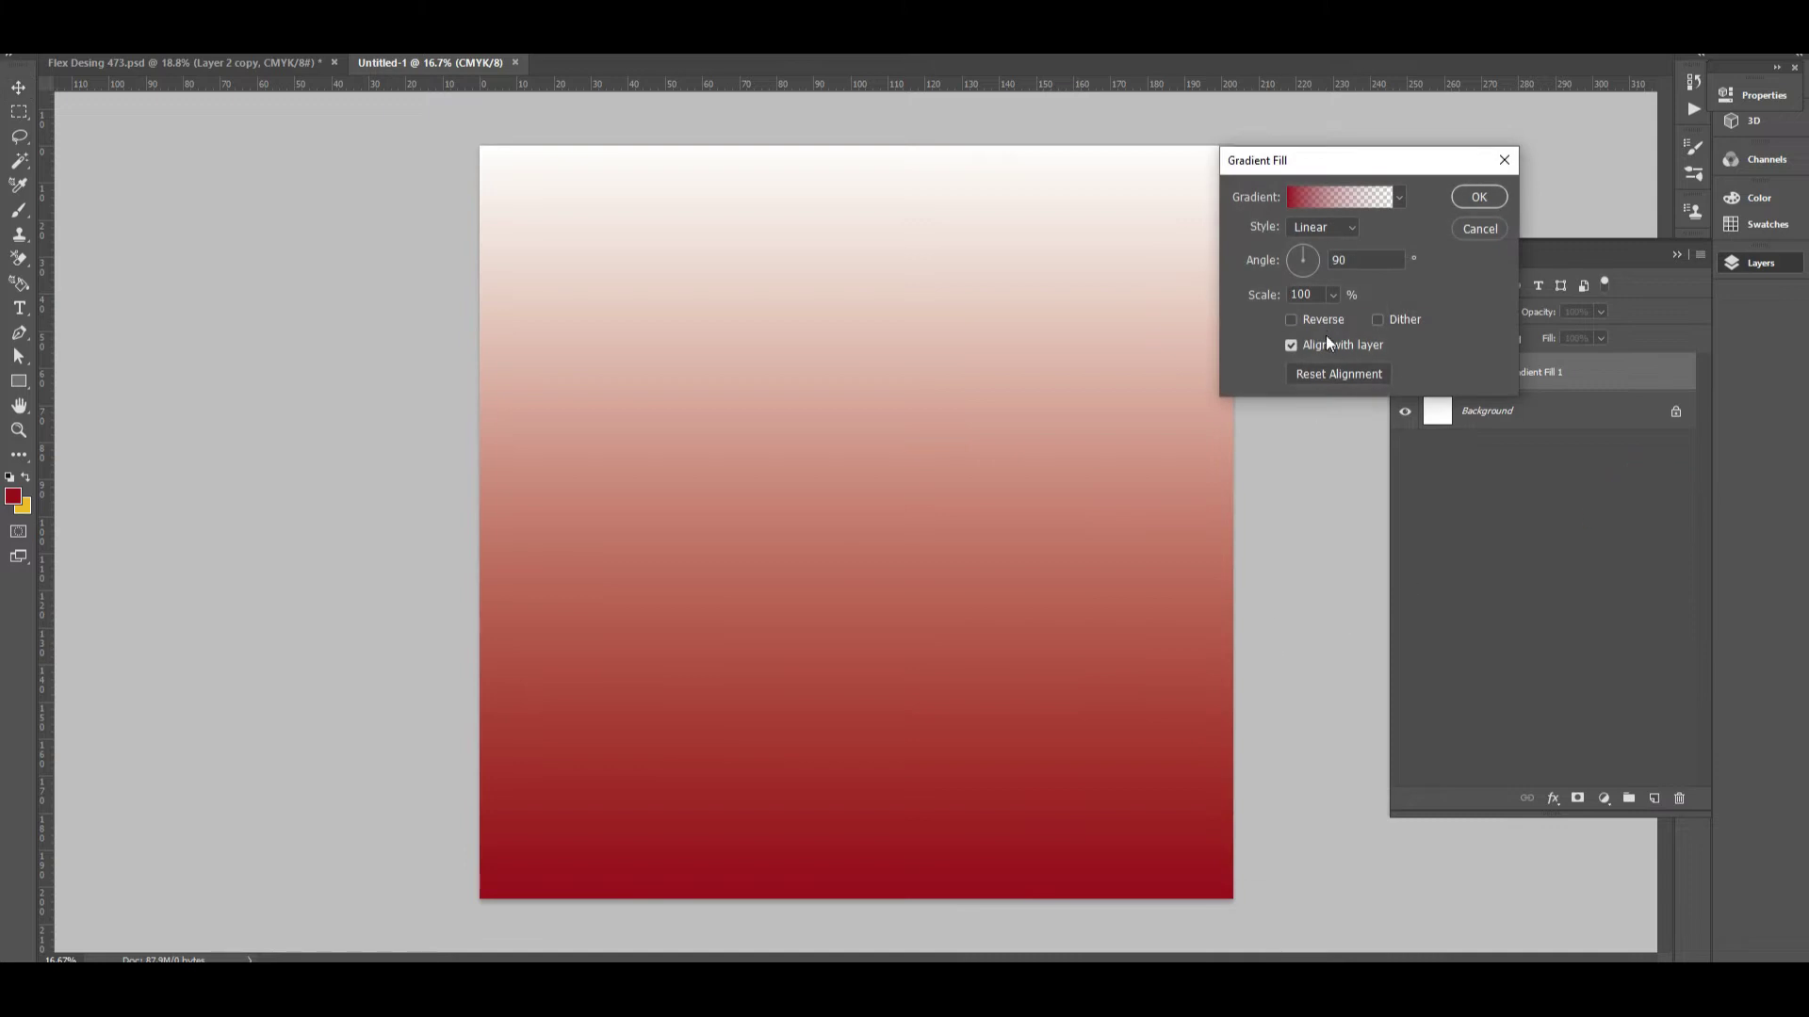
- Edit the gradient to fully opaque stops, yellow on the left and red on the right
left_click(1349, 198)
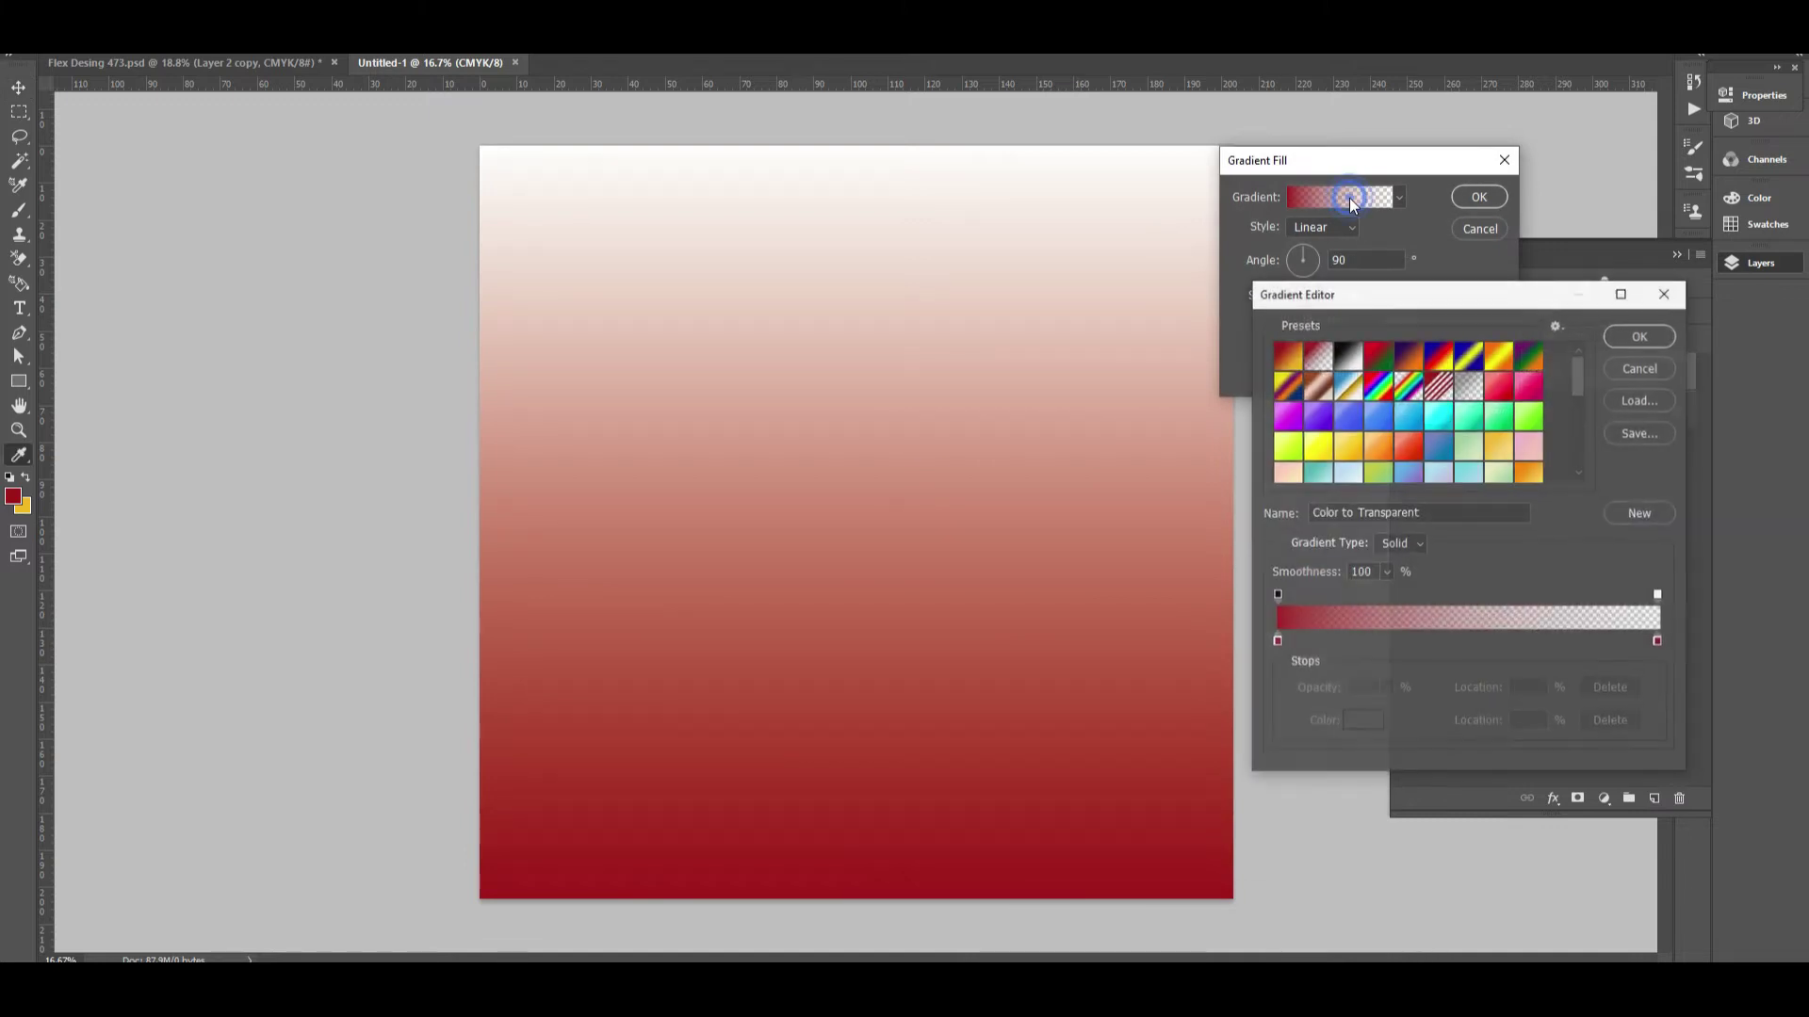
left_click(1657, 596)
left_click(1386, 688)
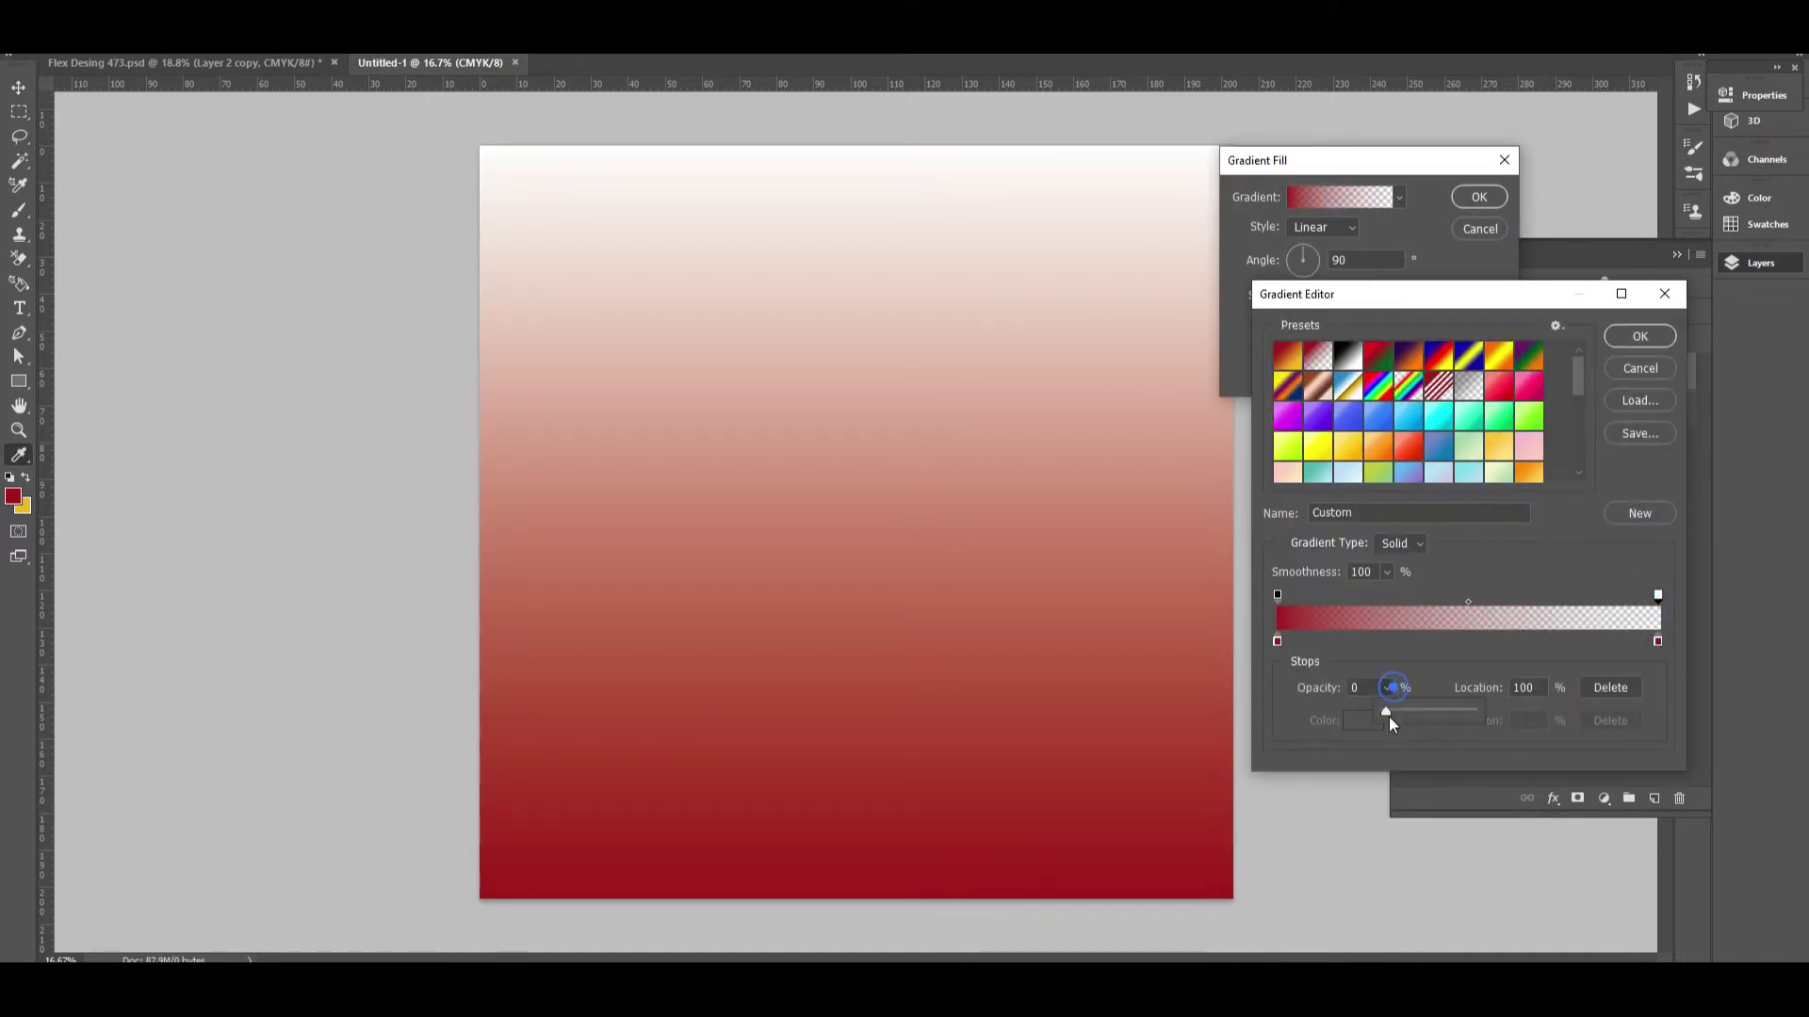
left_click_drag(1391, 716, 1498, 731)
left_click(1277, 643)
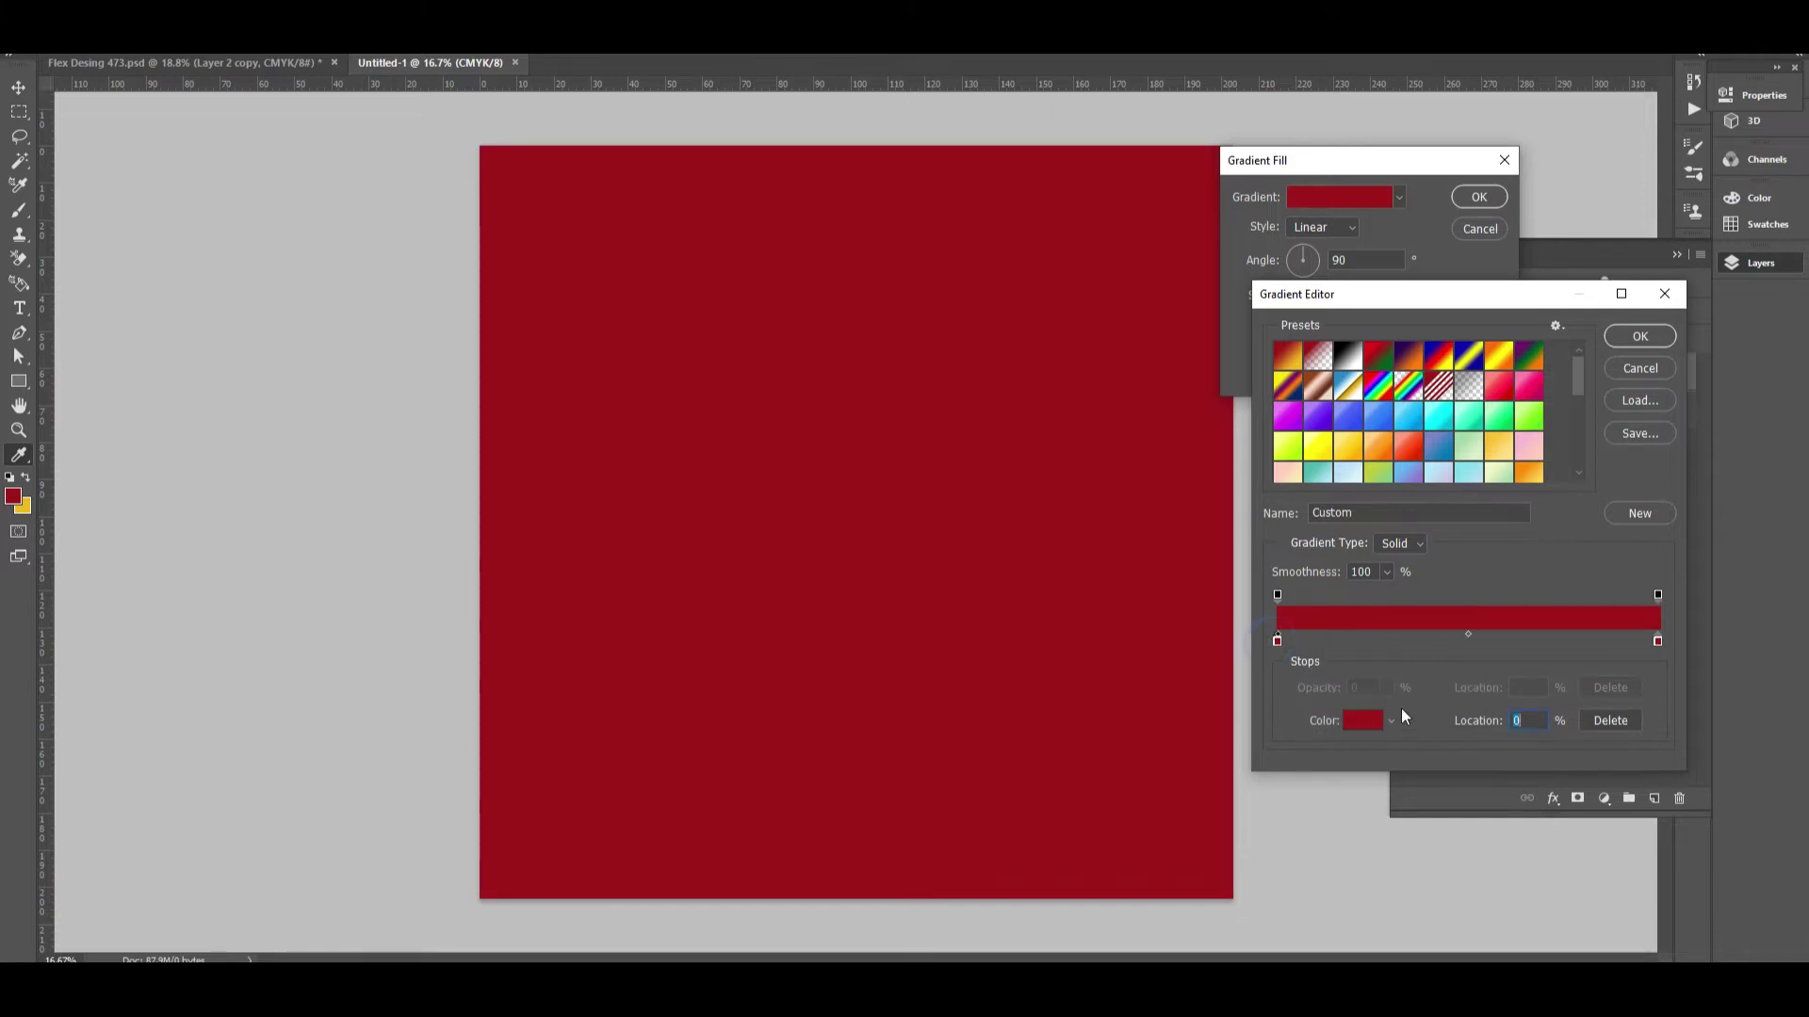
left_click(1368, 720)
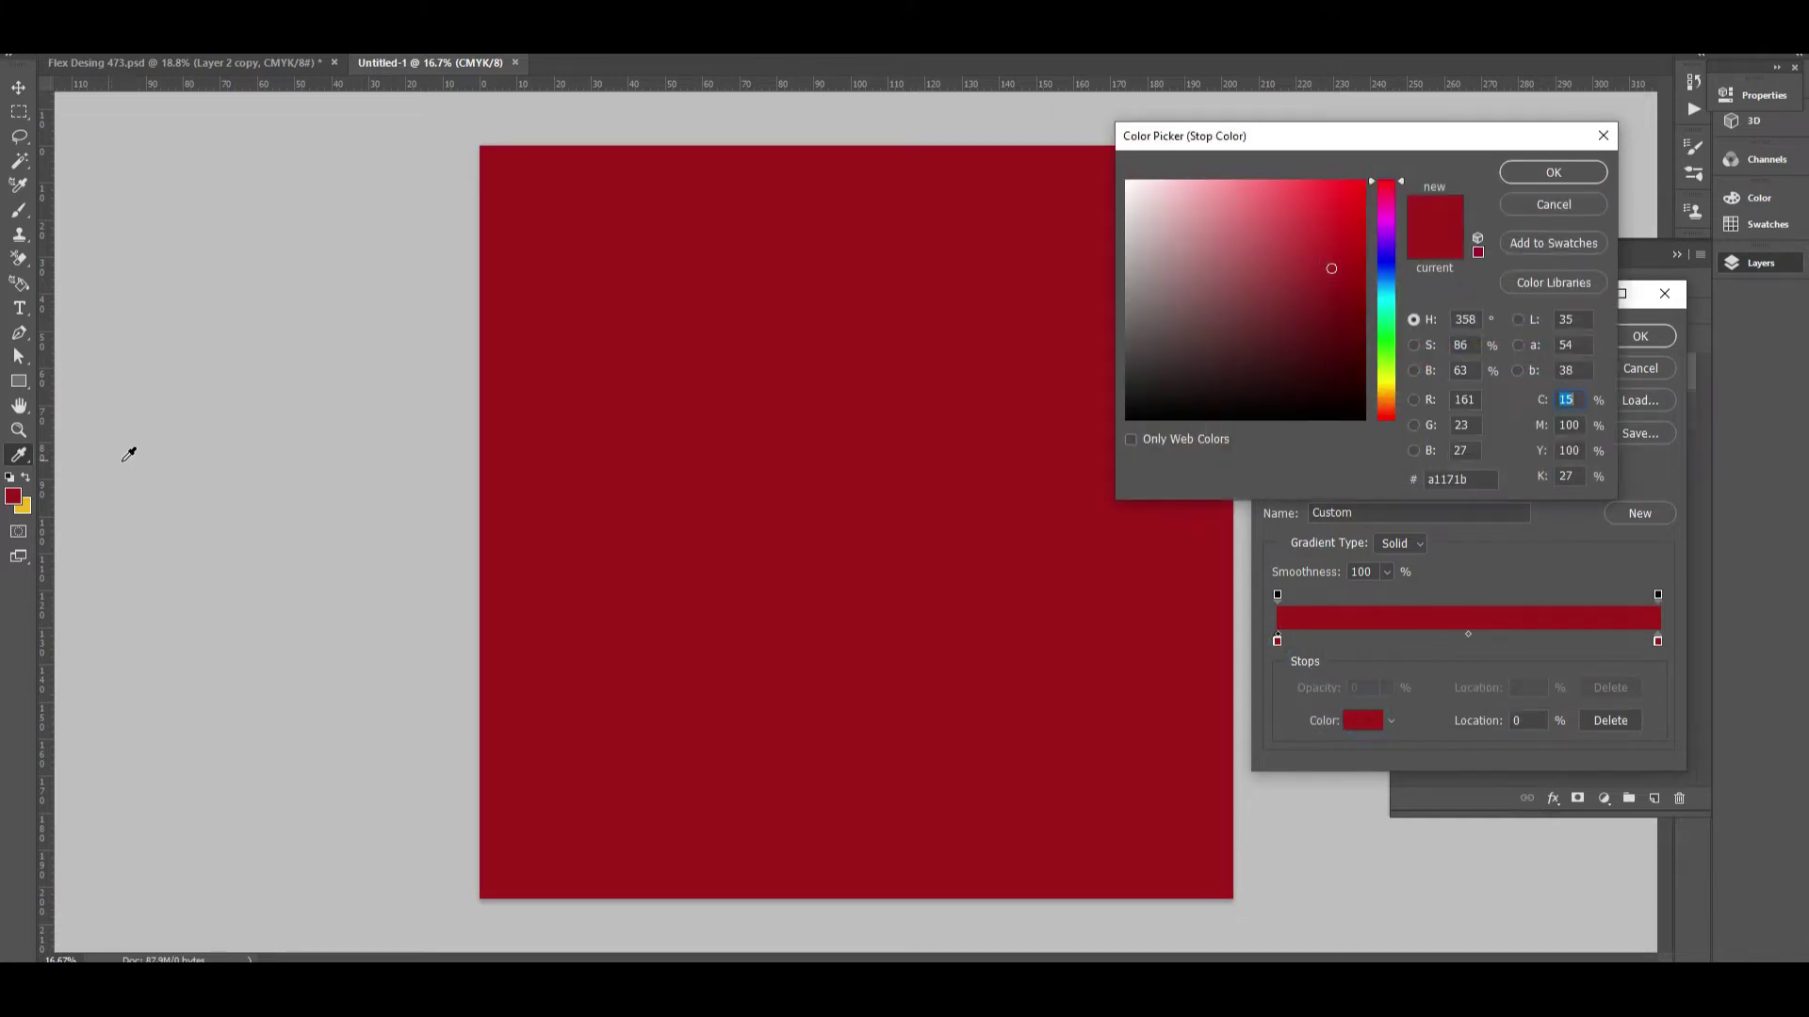
left_click(25, 504)
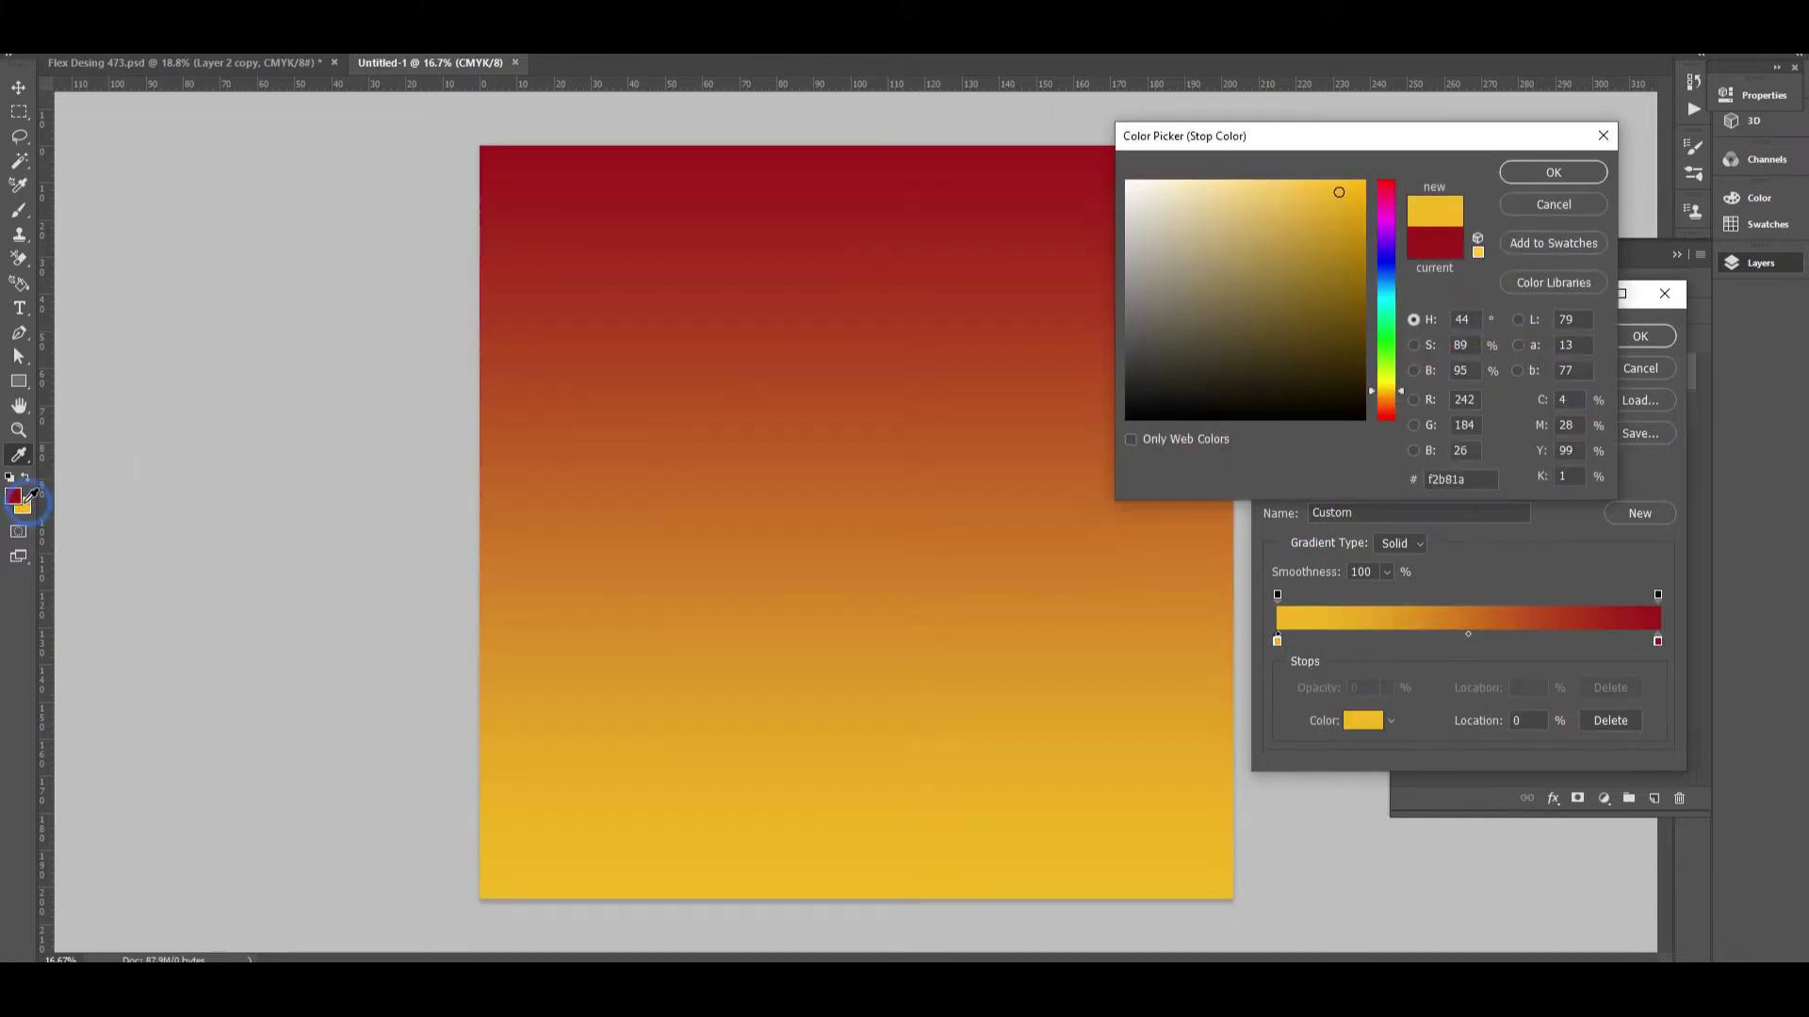
left_click(1554, 172)
double_click(1658, 641)
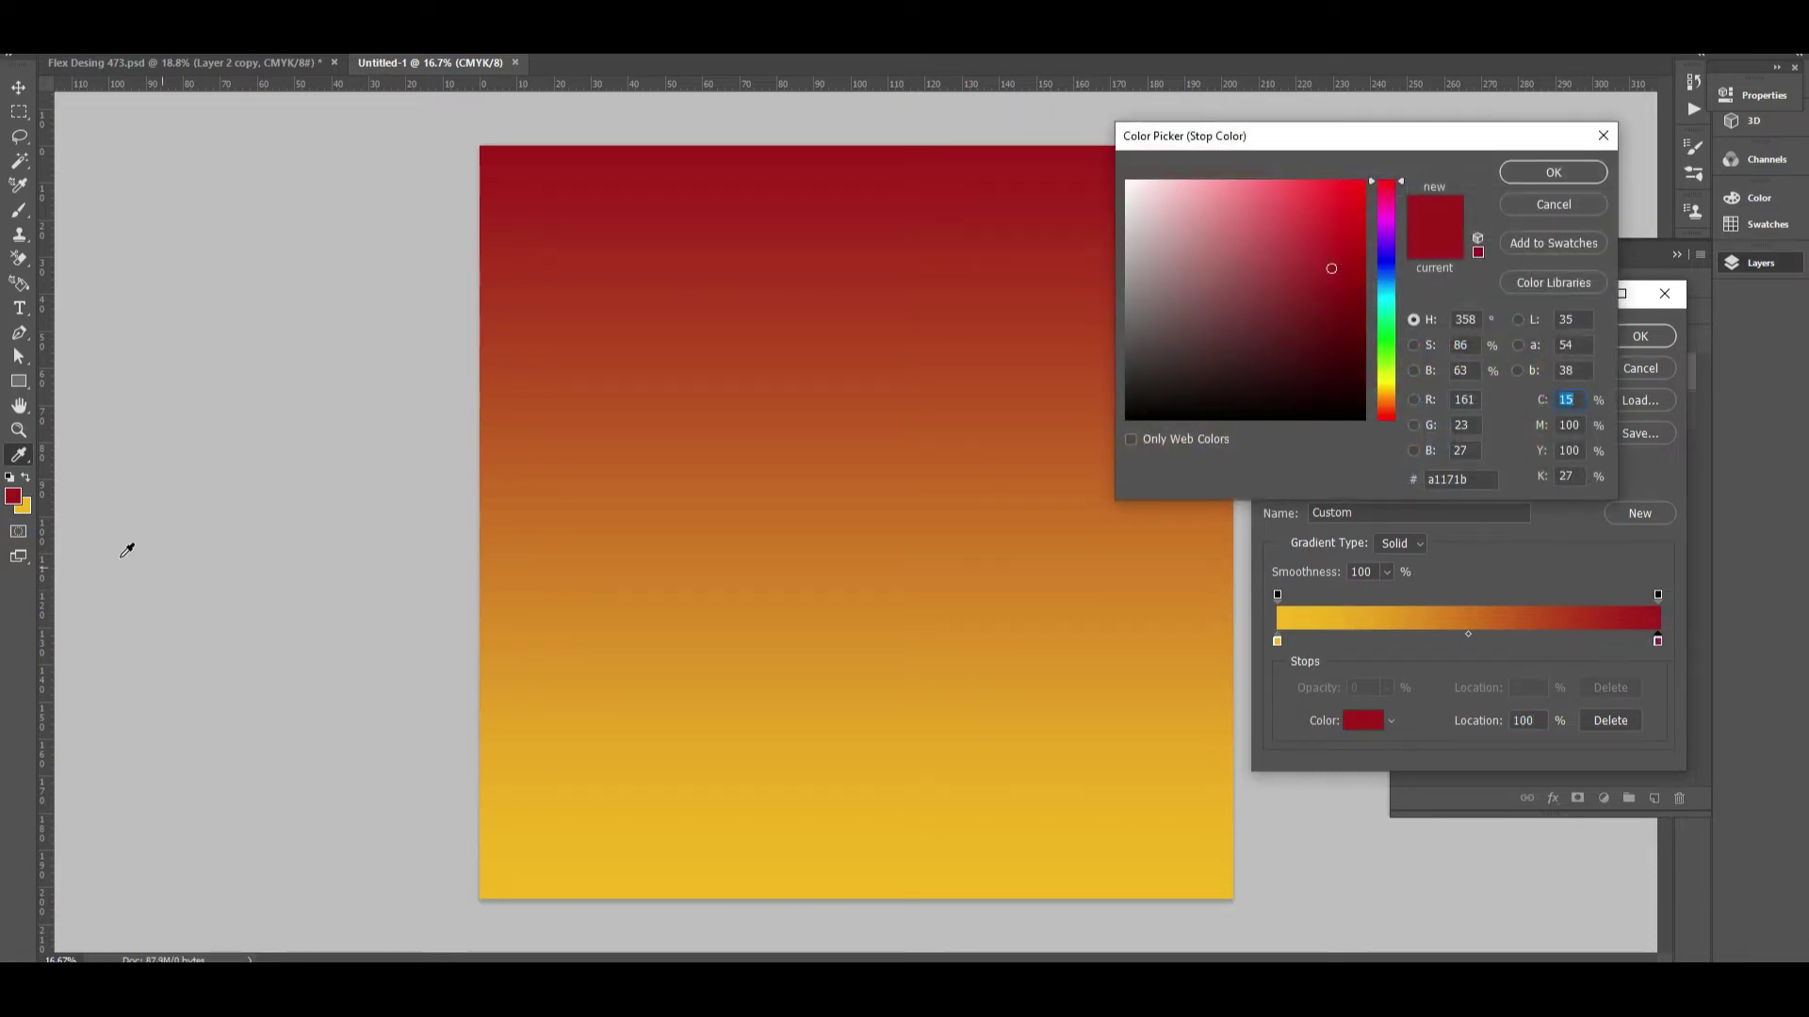
left_click(23, 483)
left_click(1547, 172)
left_click(1636, 337)
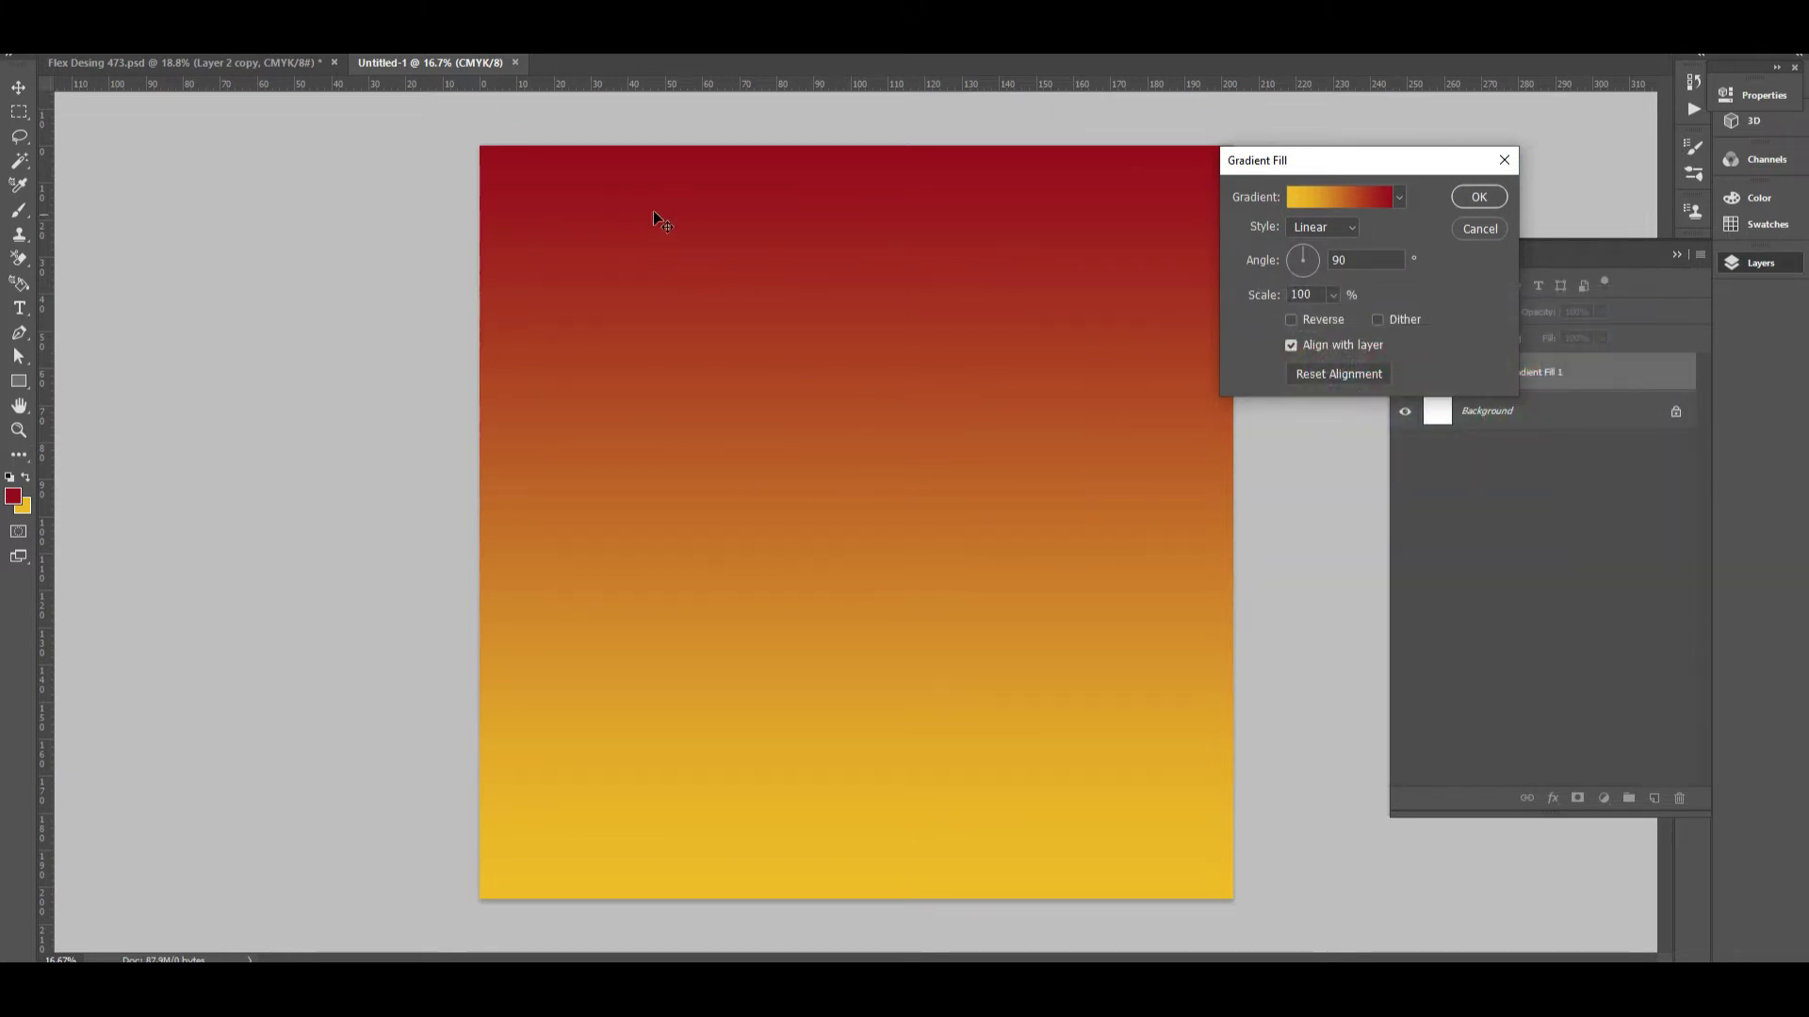
- Angle the gradient about -48° with Reverse unchecked and apply the fill
left_click(1319, 320)
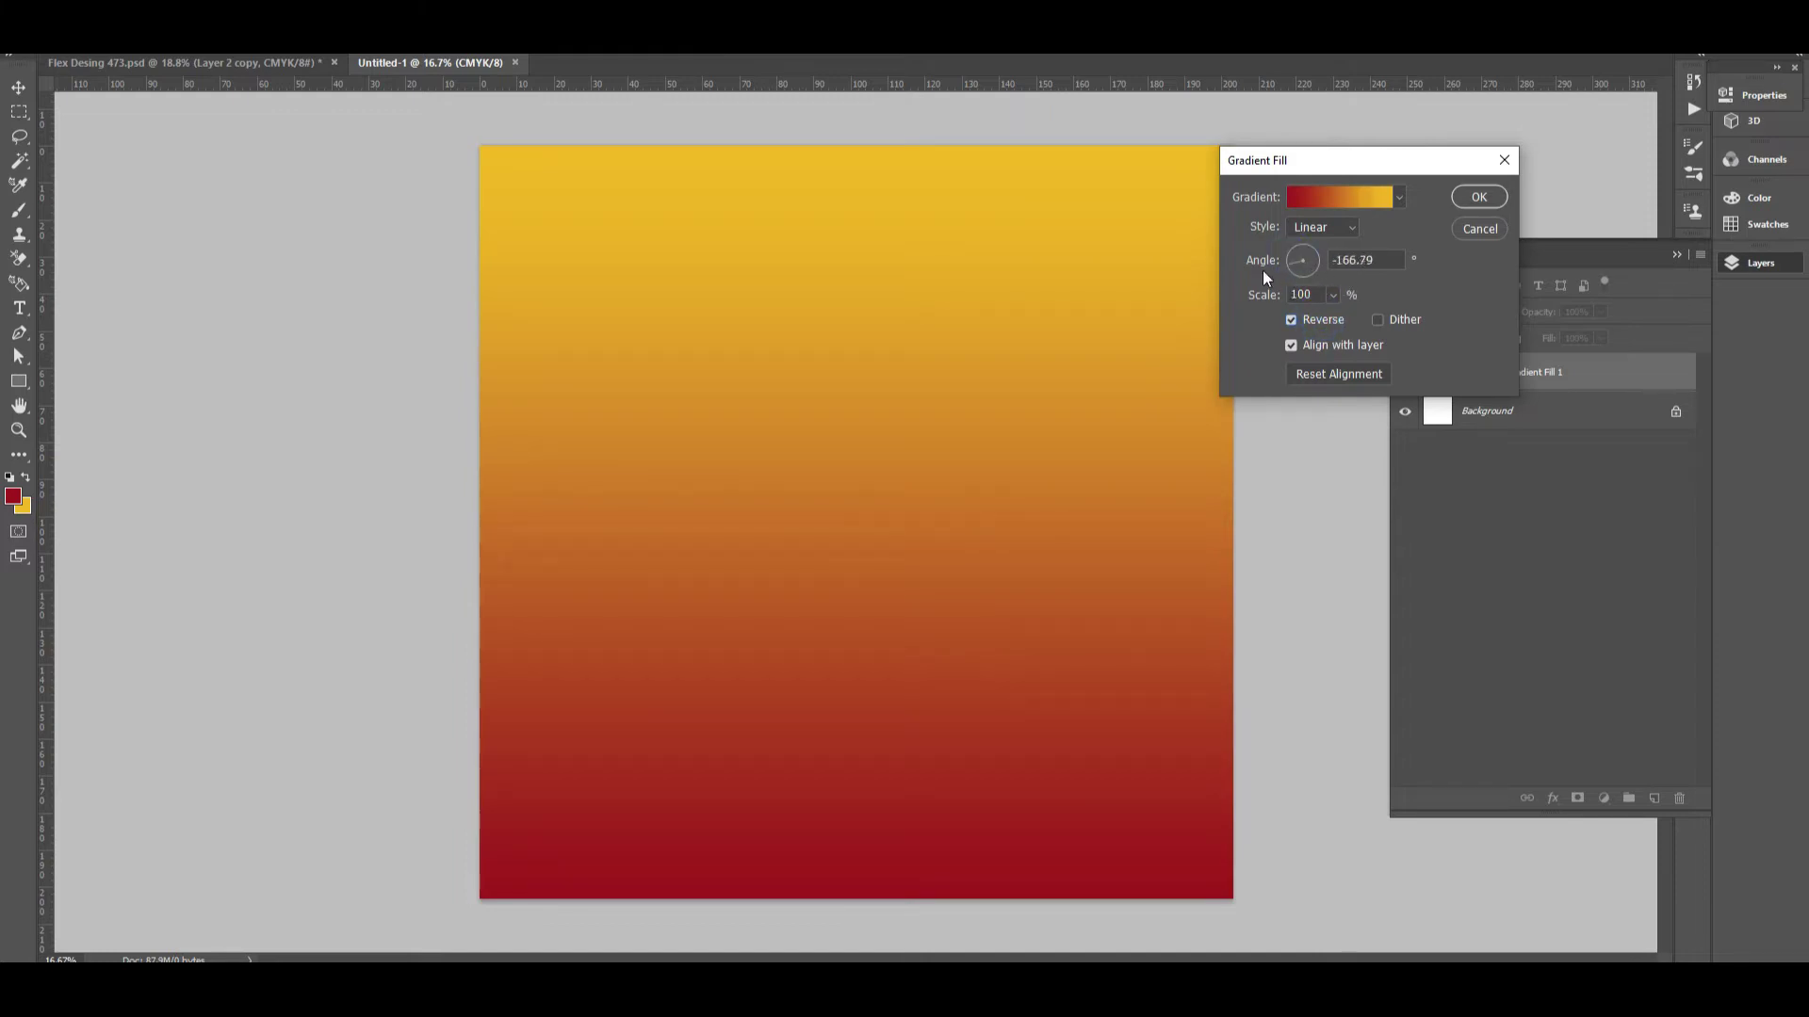
left_click_drag(1262, 269, 1317, 277)
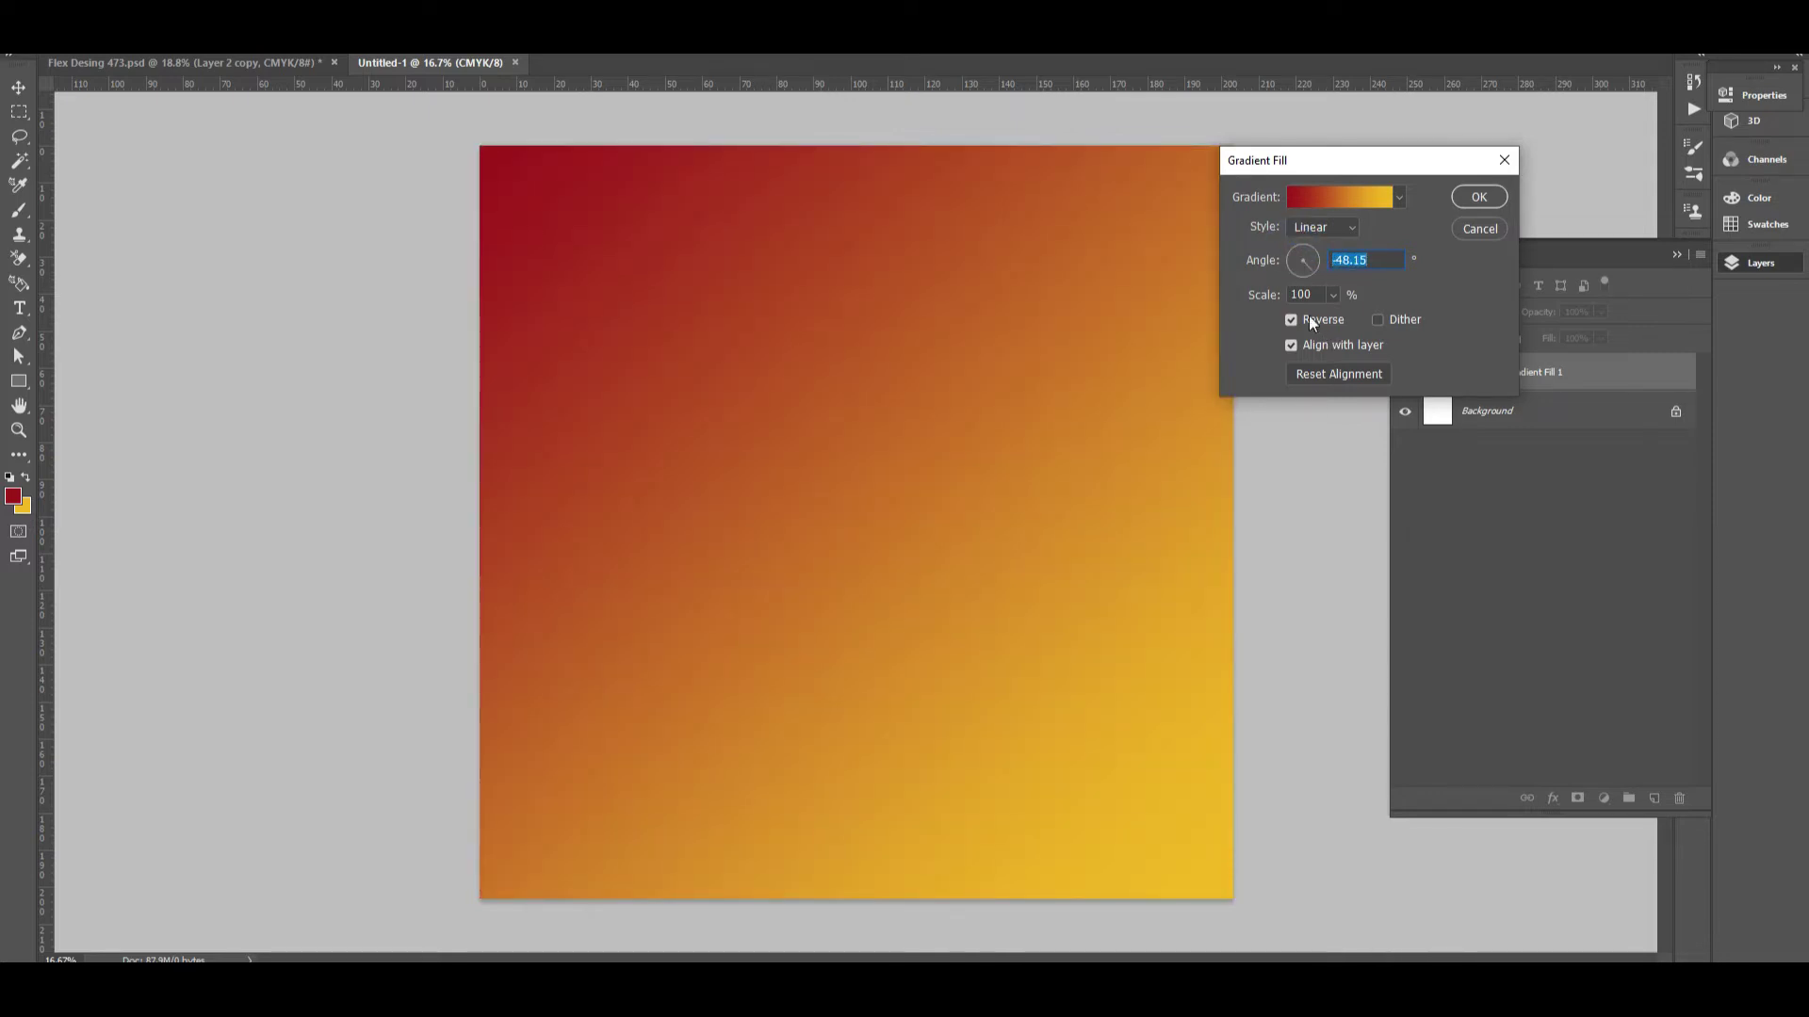
left_click(1308, 316)
left_click(1472, 198)
- In Flex Desing 473.psd, pick the damask pattern layer from the canvas and open its blend modes
left_click(1752, 265)
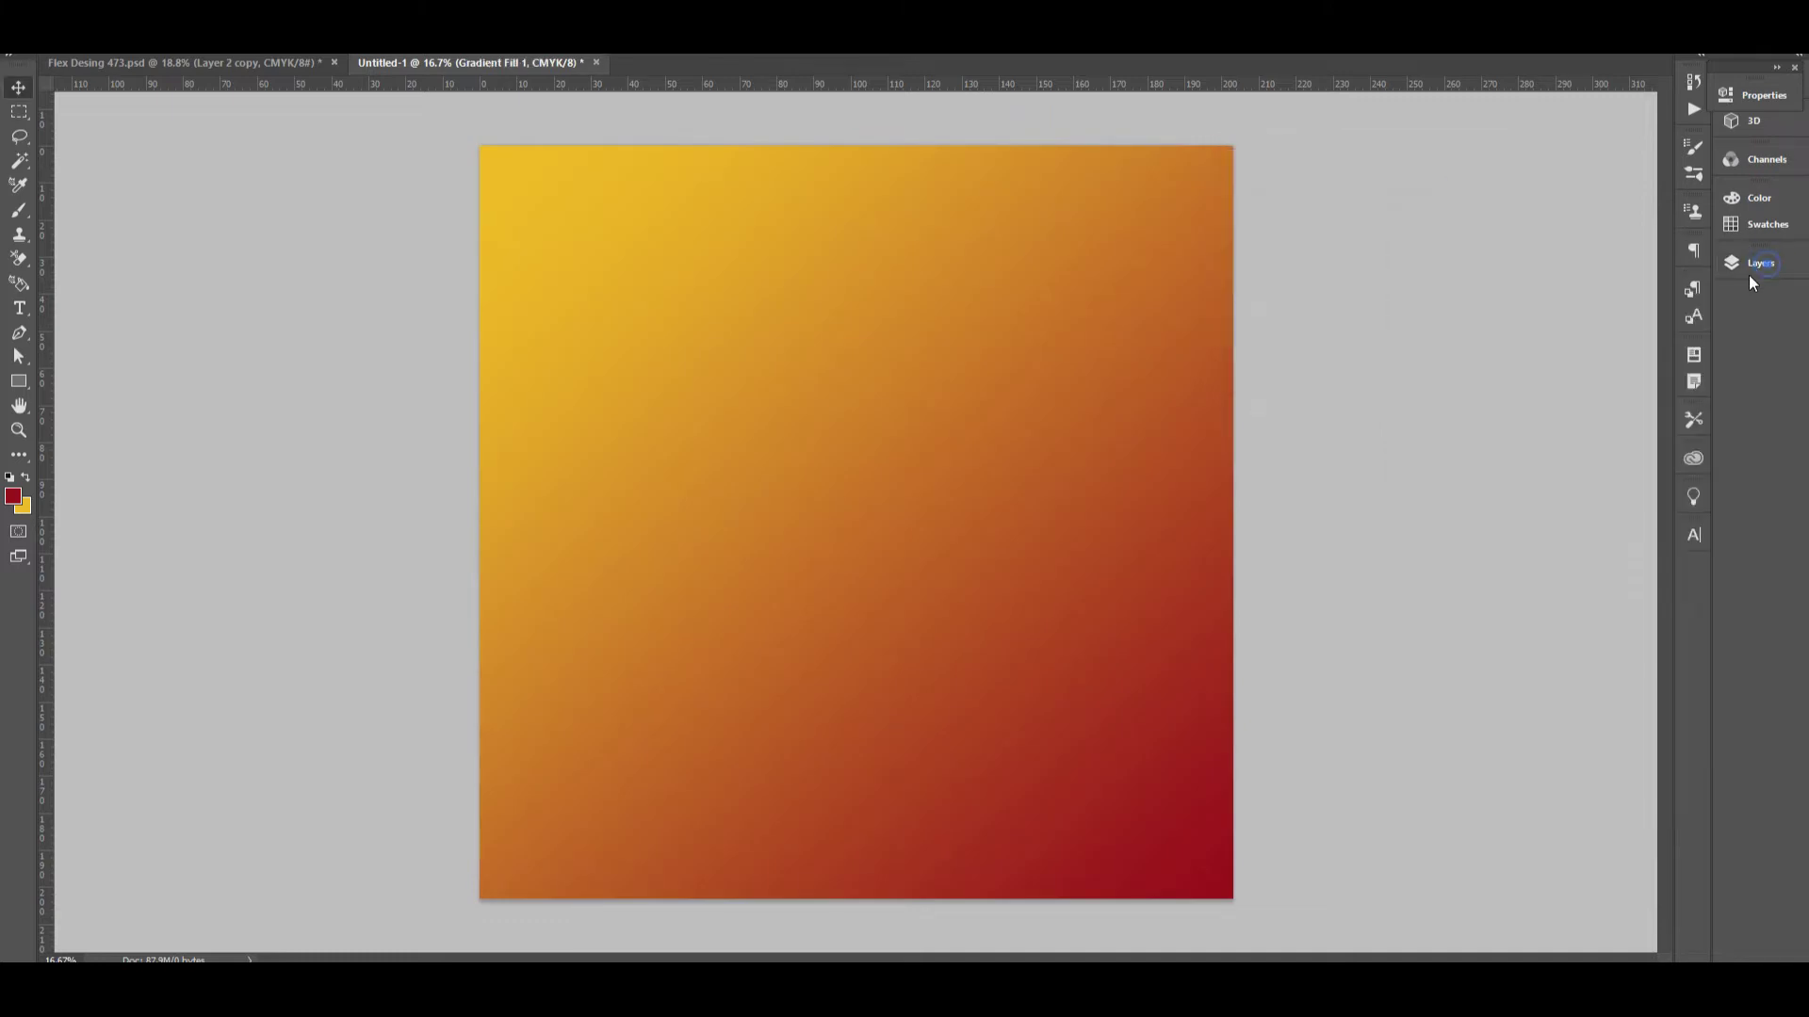
left_click(254, 62)
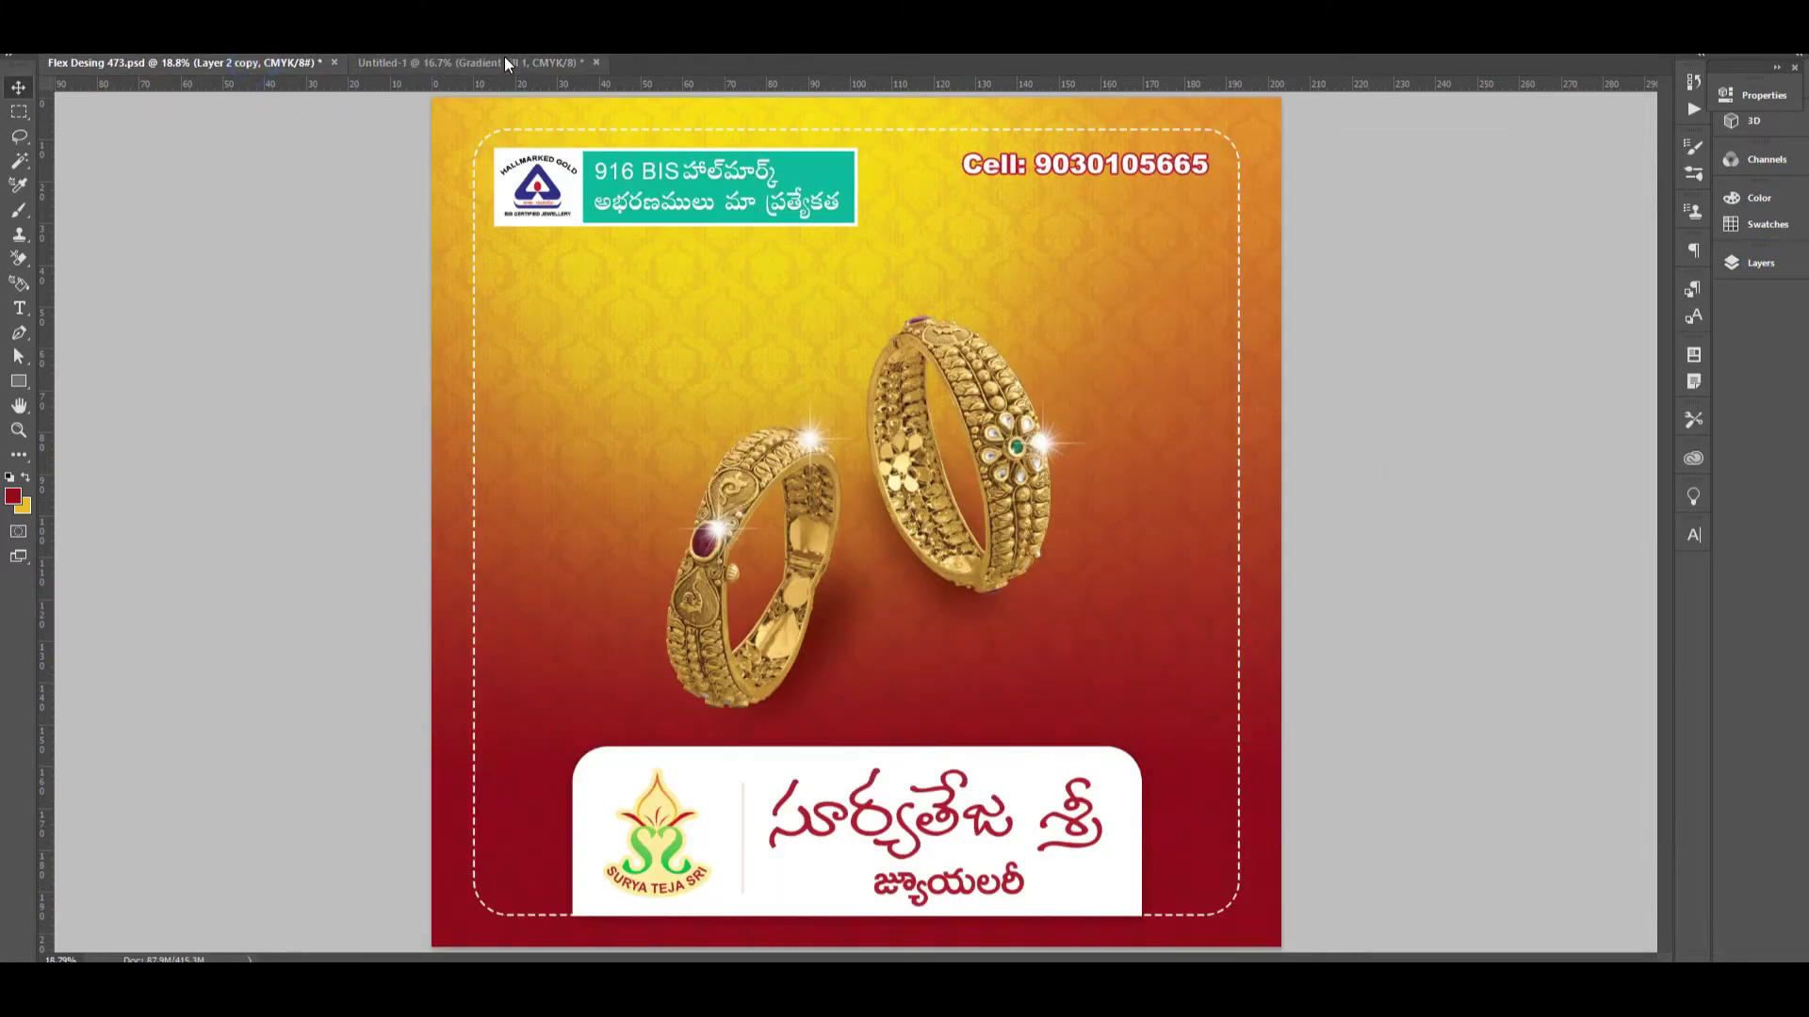
left_click(506, 62)
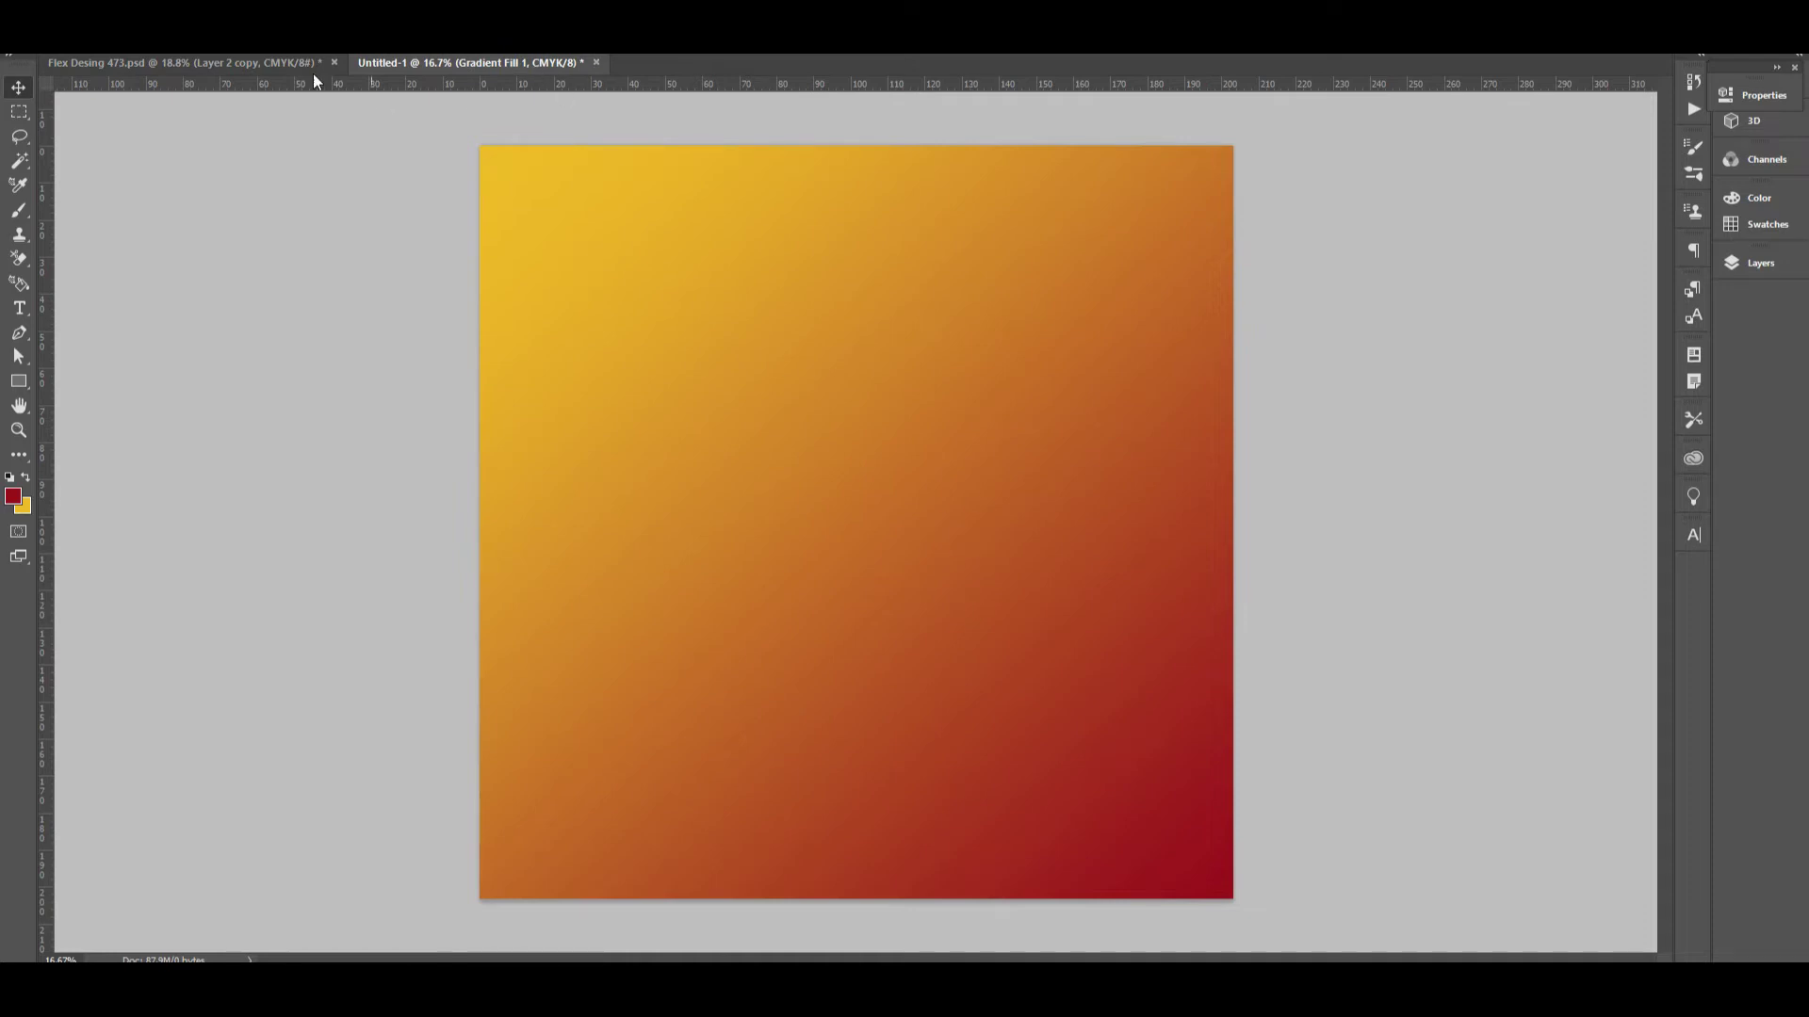
left_click(283, 64)
key("F7")
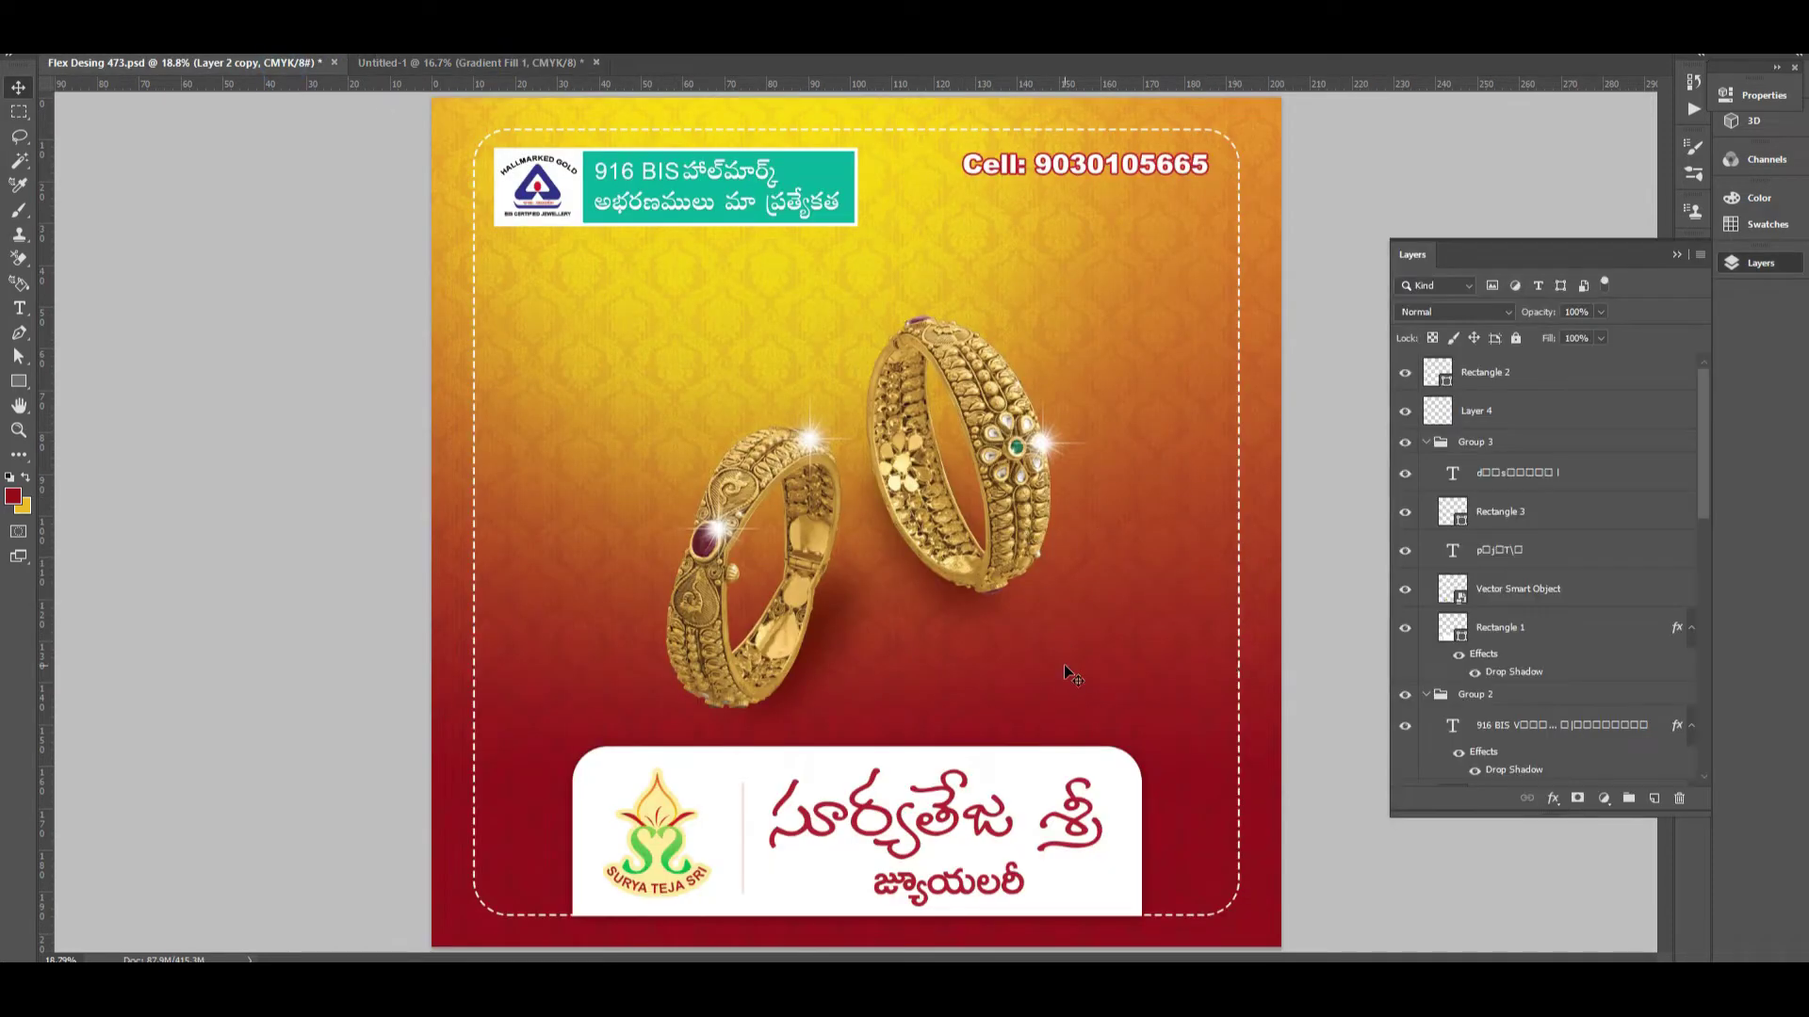
right_click(1068, 673)
left_click(1150, 680)
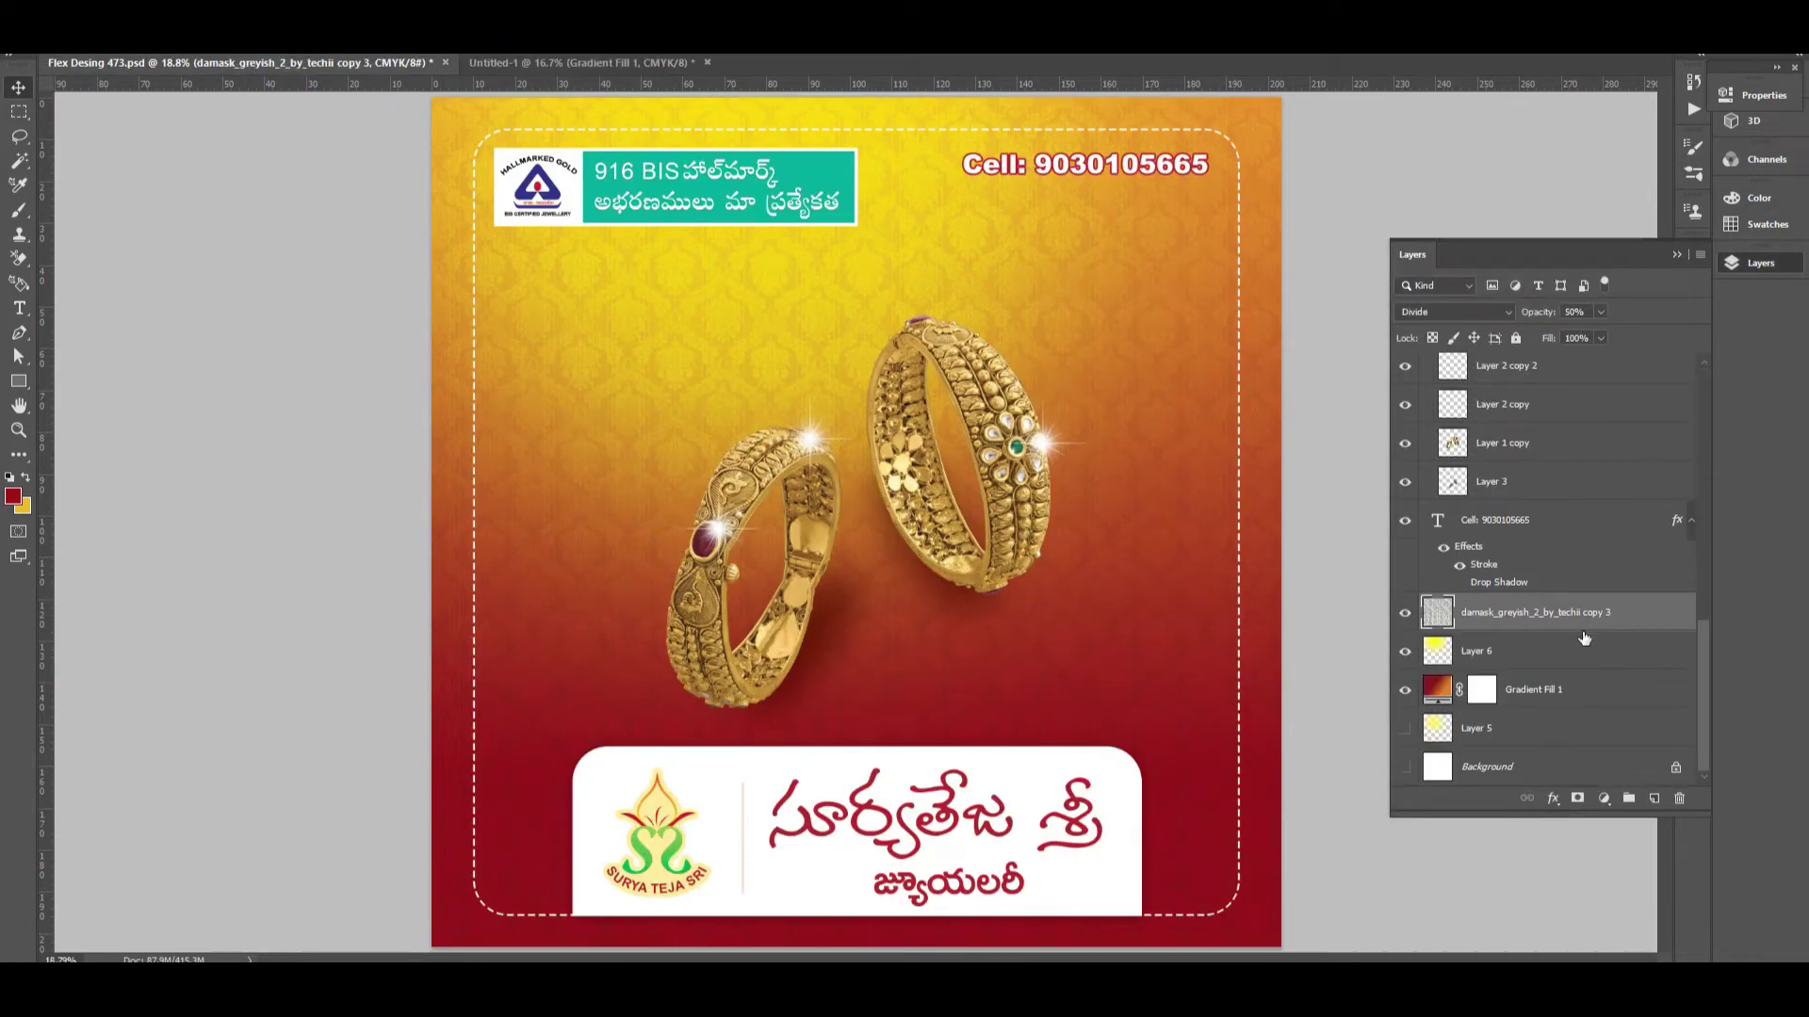
left_click(1498, 317)
- Set the damask layer to Normal blending at 100% opacity
left_click(1450, 272)
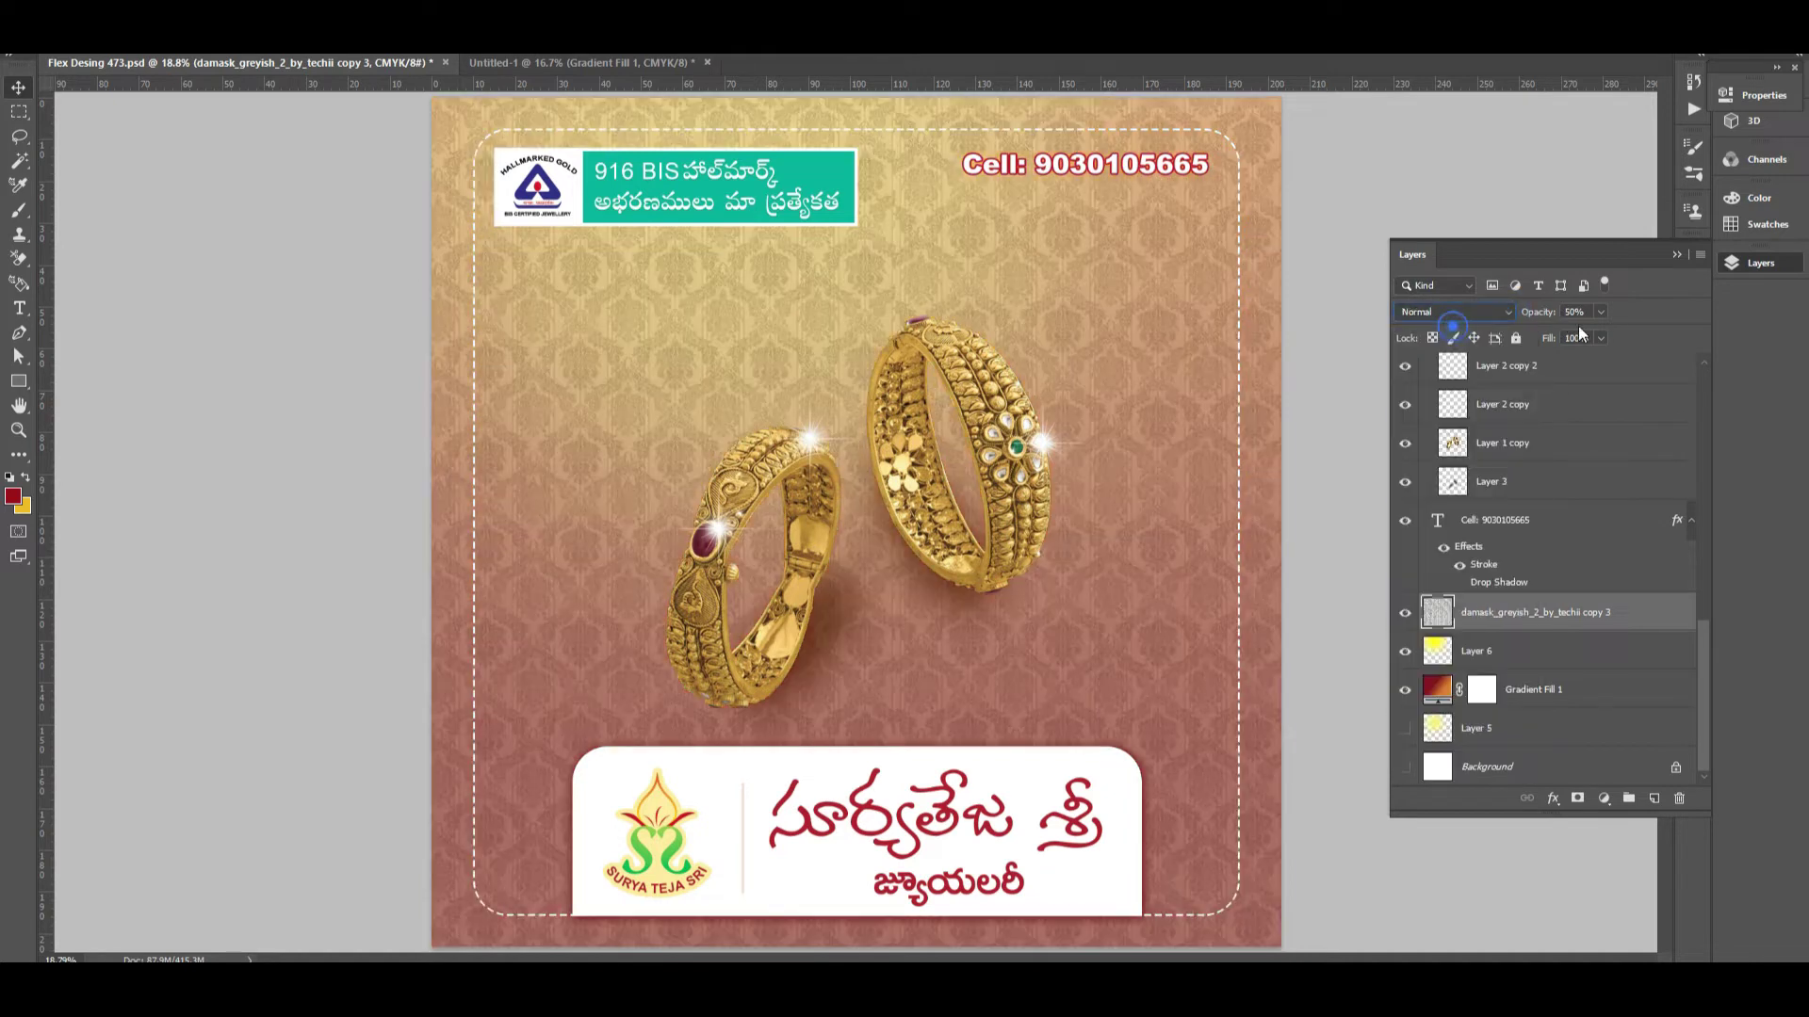
left_click(1601, 312)
left_click_drag(1608, 332, 1686, 325)
- Drag the damask pattern into Untitled-1 and stretch it to cover the whole canvas
left_click_drag(1129, 267, 635, 556)
key("ctrl+t")
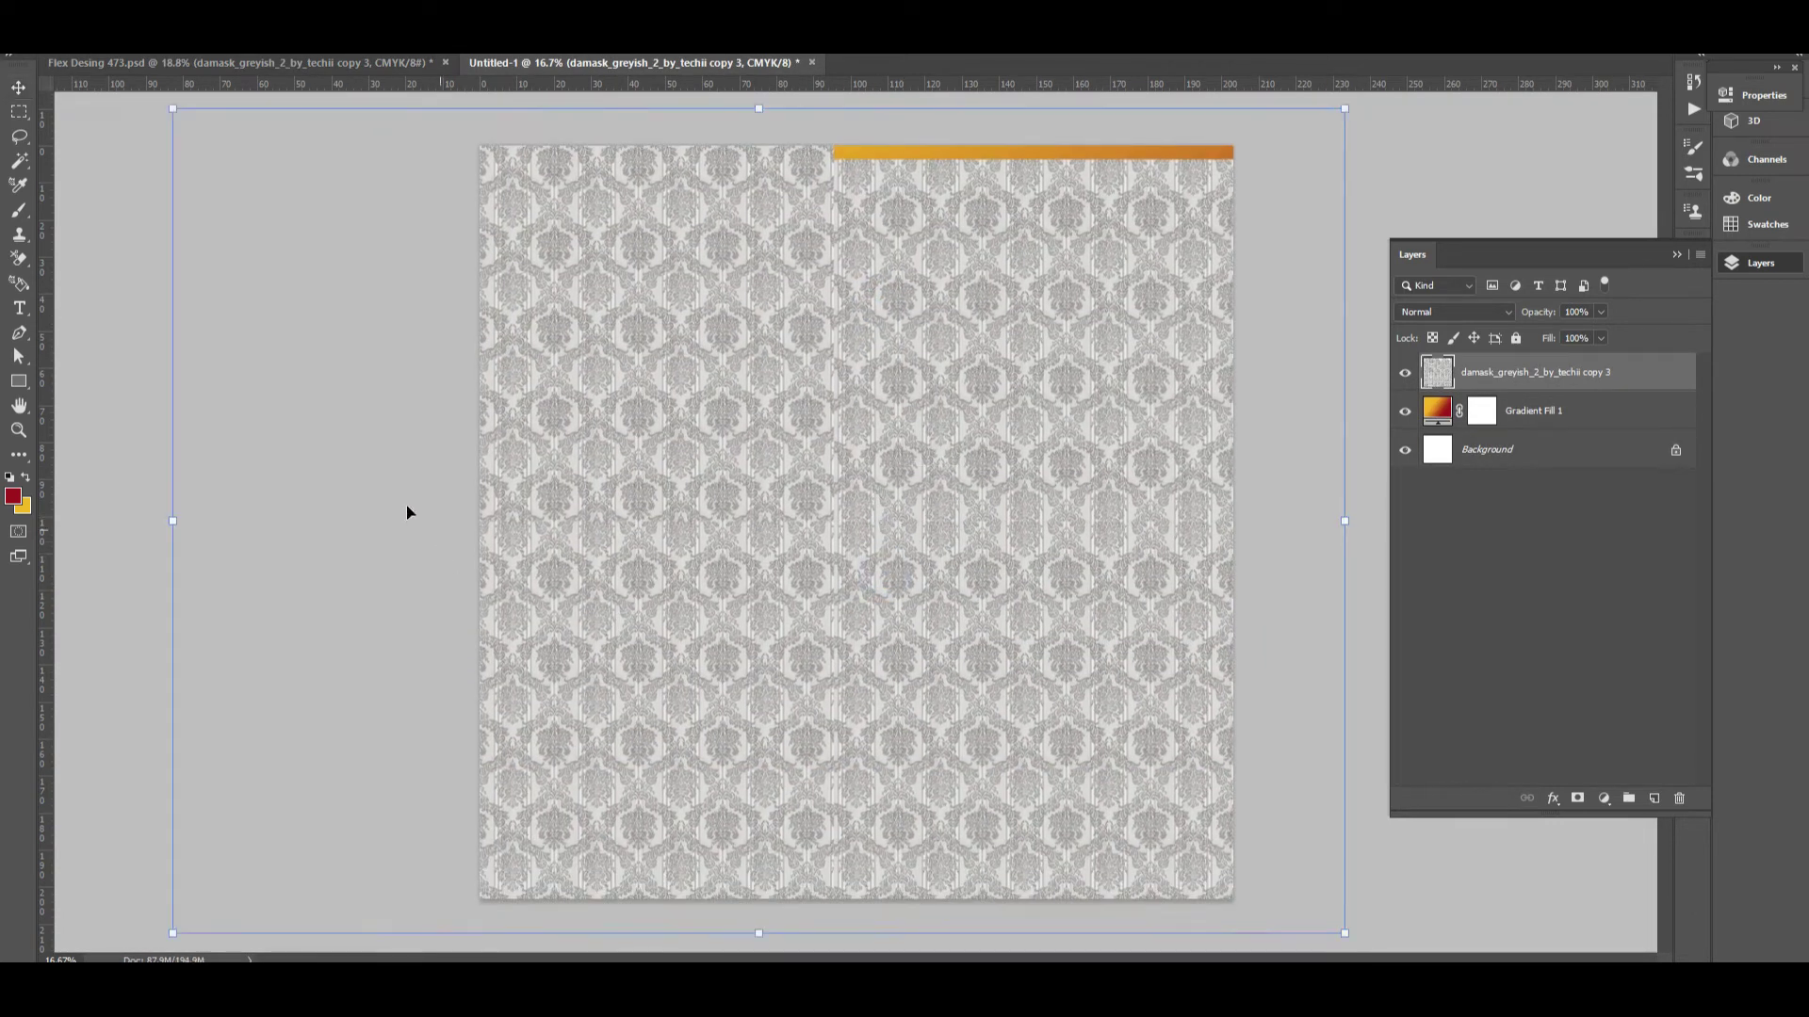
left_click_drag(172, 527, 109, 525)
left_click_drag(720, 586, 731, 585)
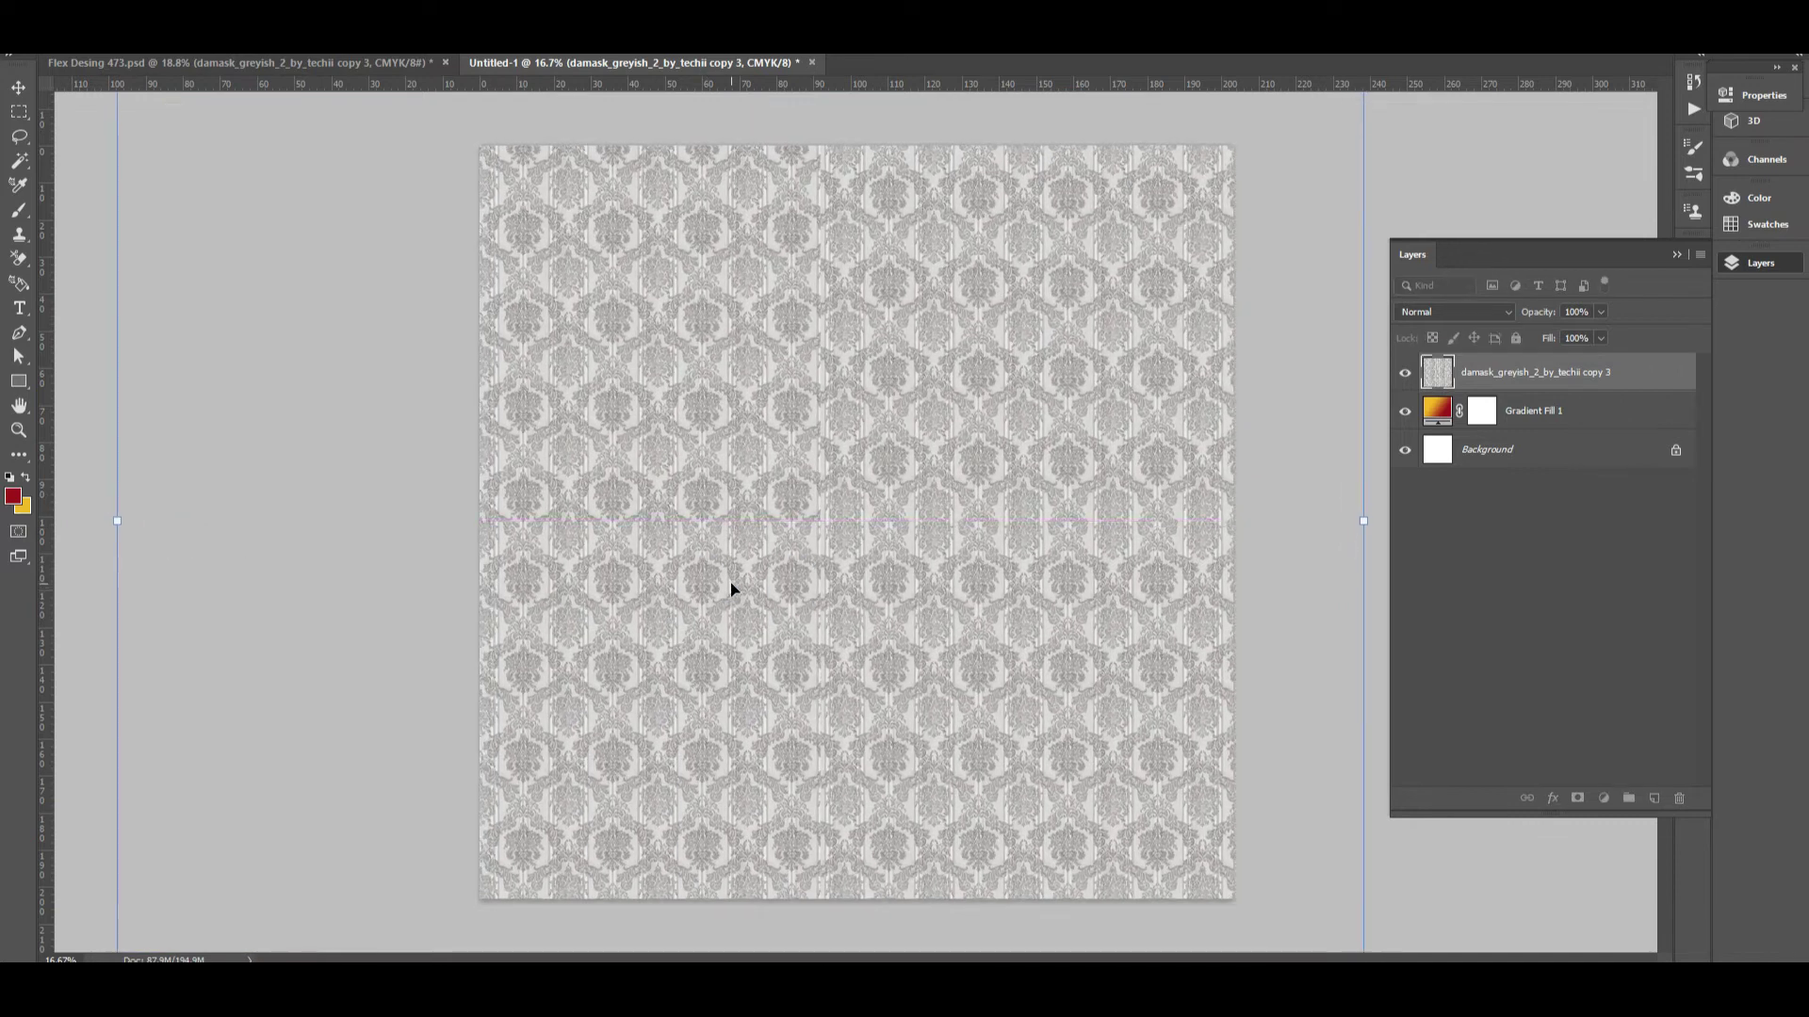
double_click(731, 588)
key("ctrl+minus")
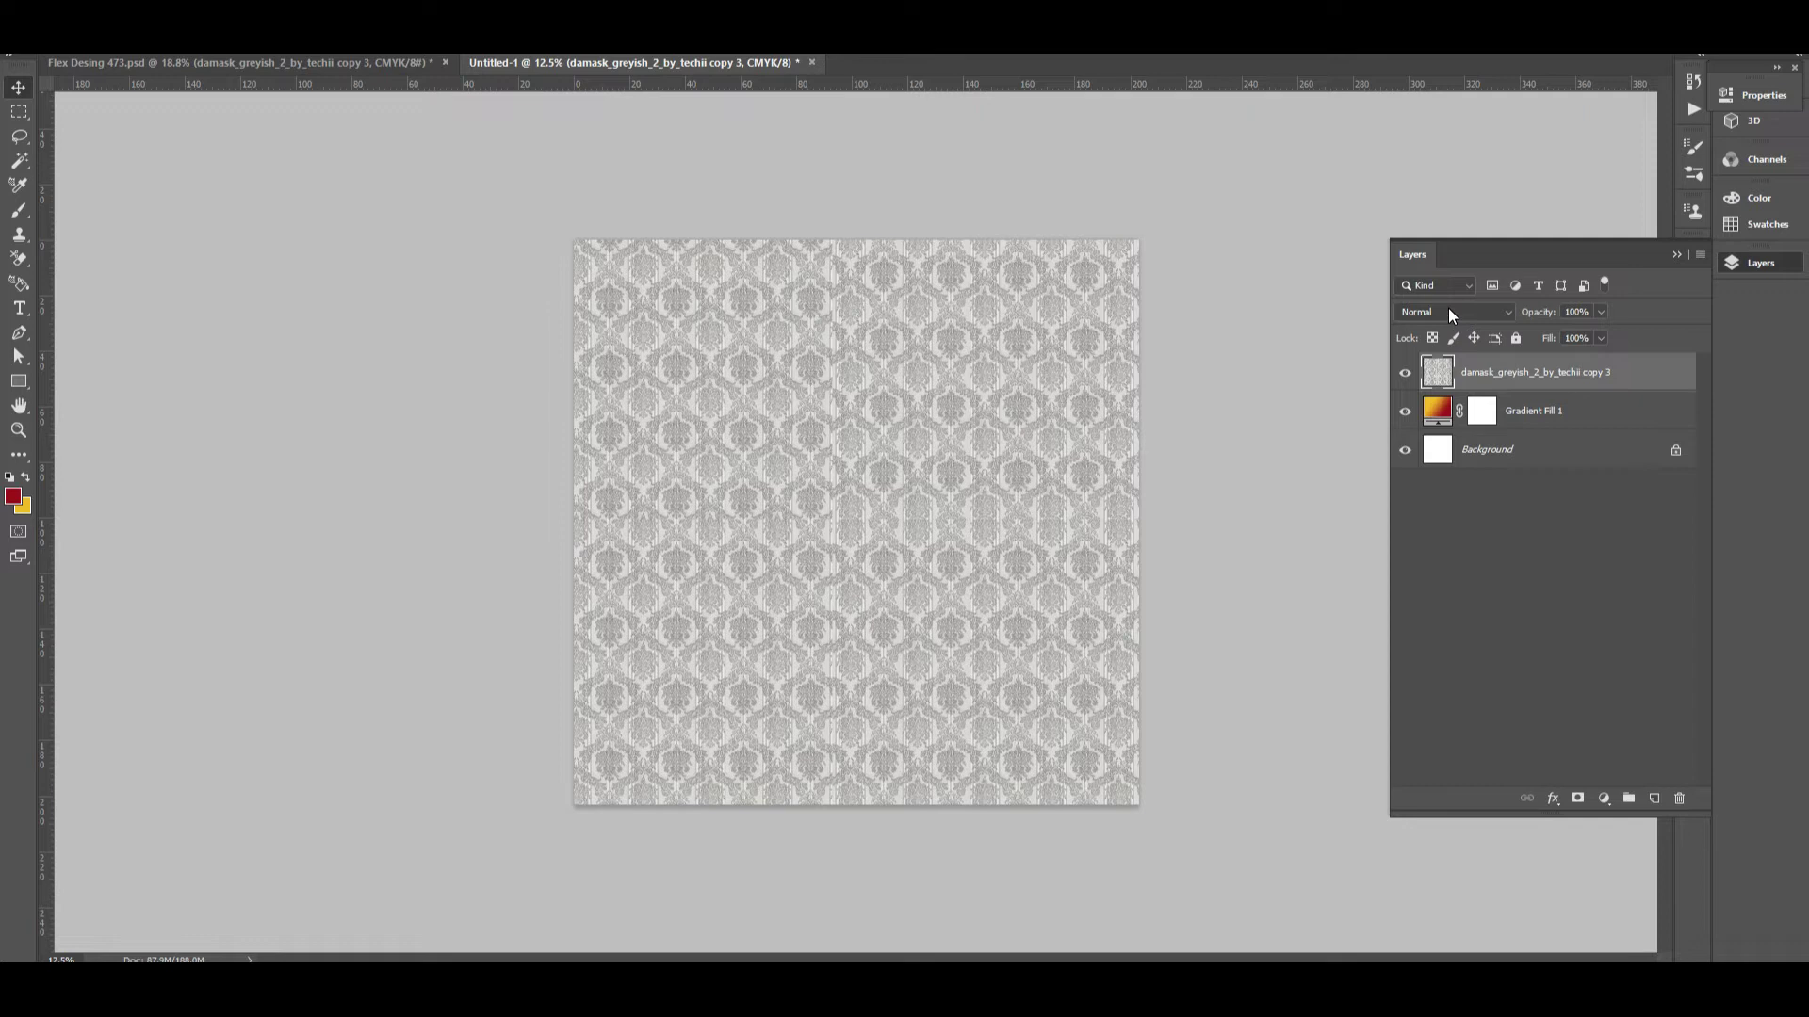
- Blend the damask over the gradient in Divide mode at 68% opacity, toggling visibility to compare
left_click(1449, 312)
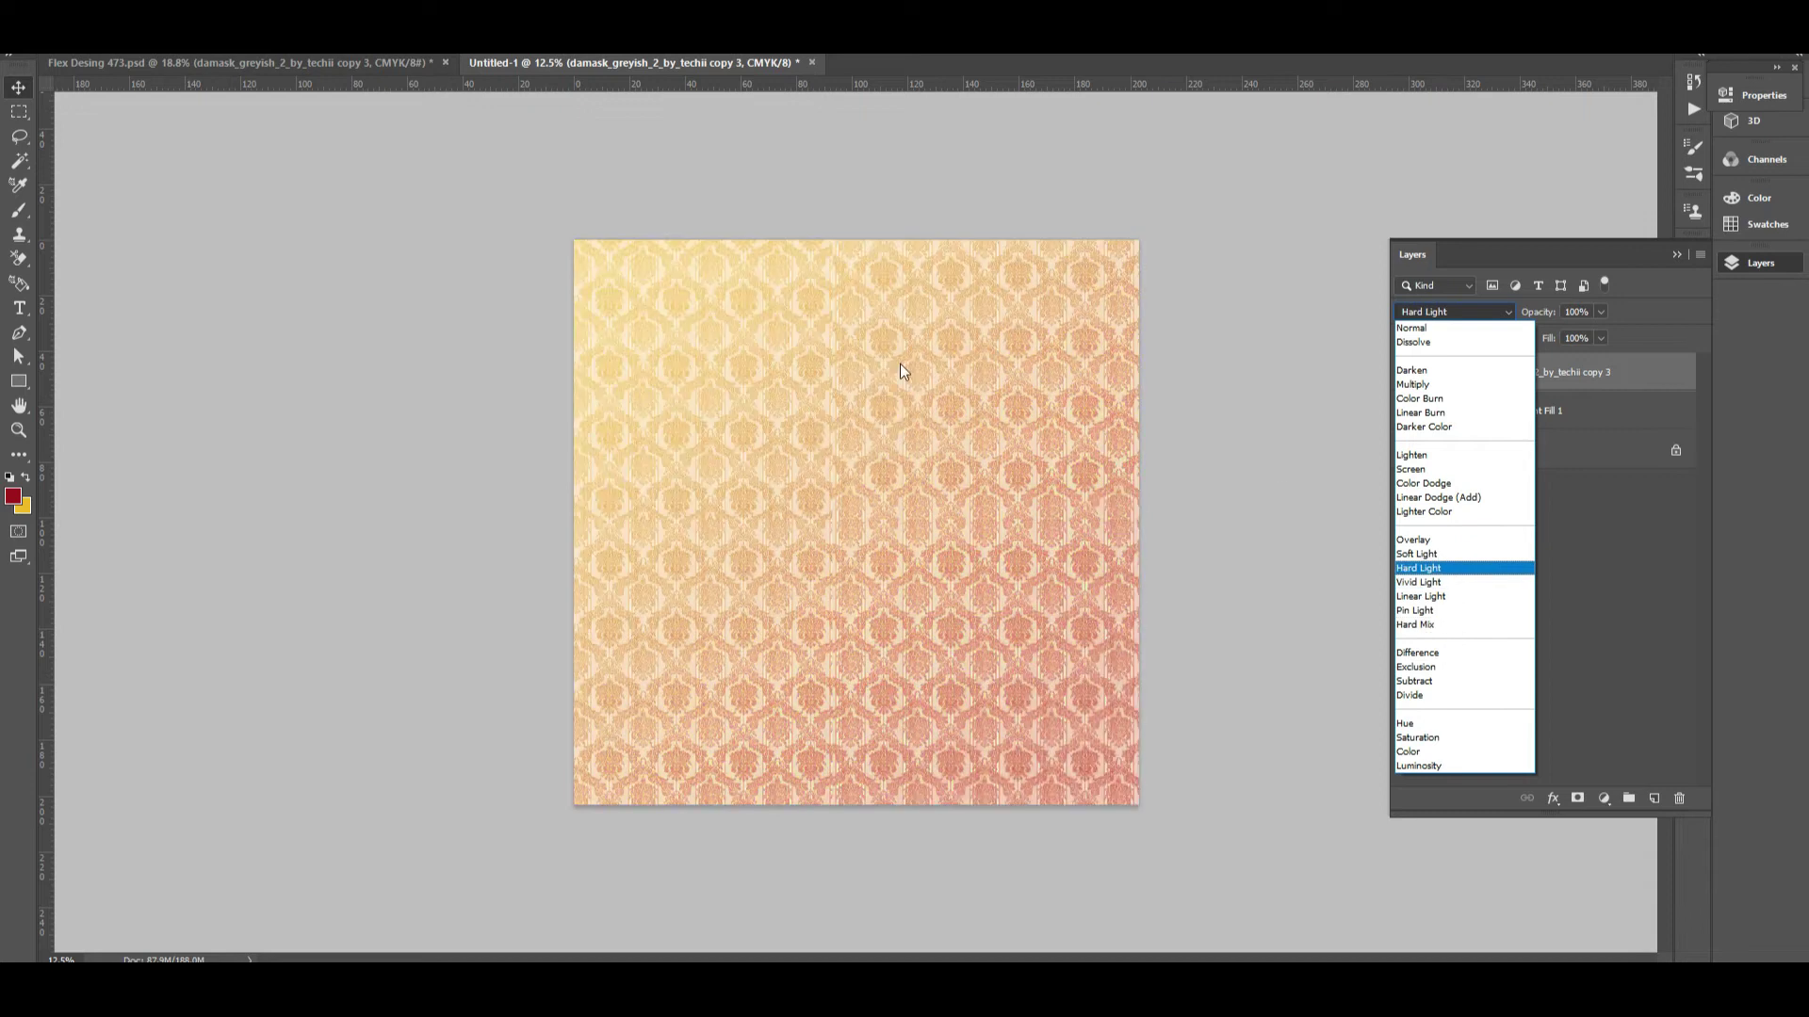
left_click(1413, 328)
left_click(1455, 311)
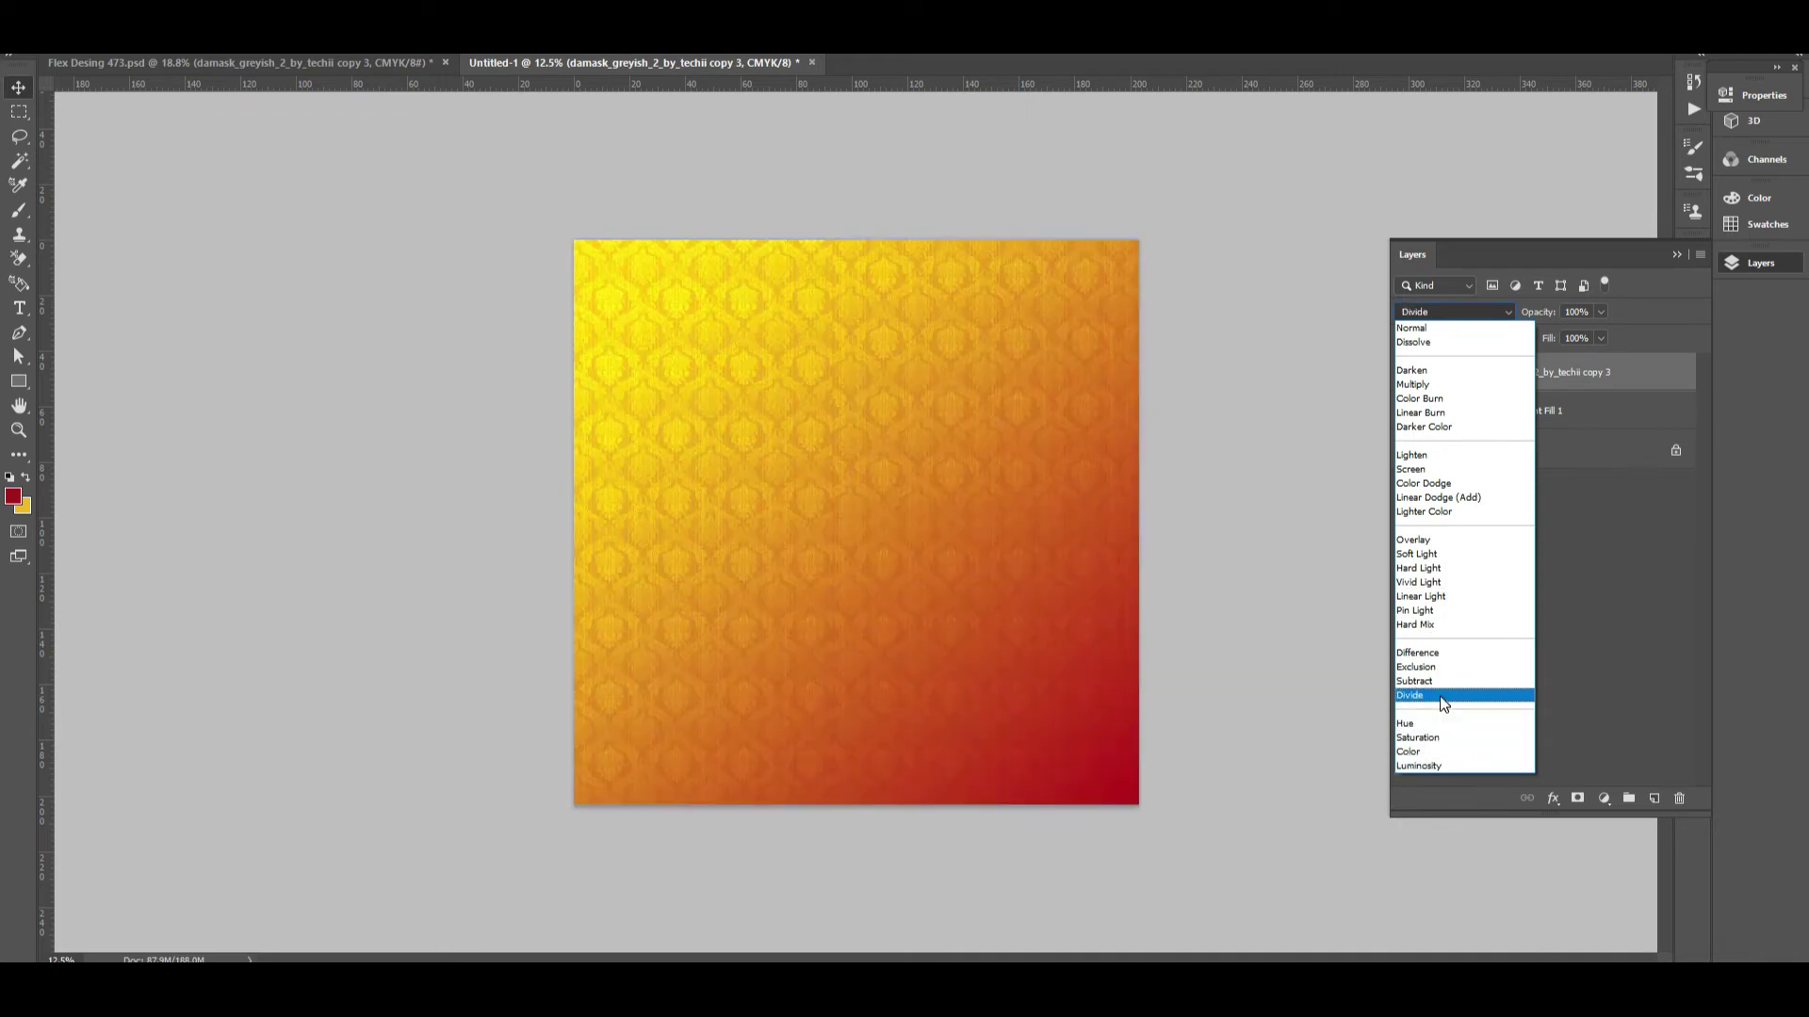
left_click(1439, 696)
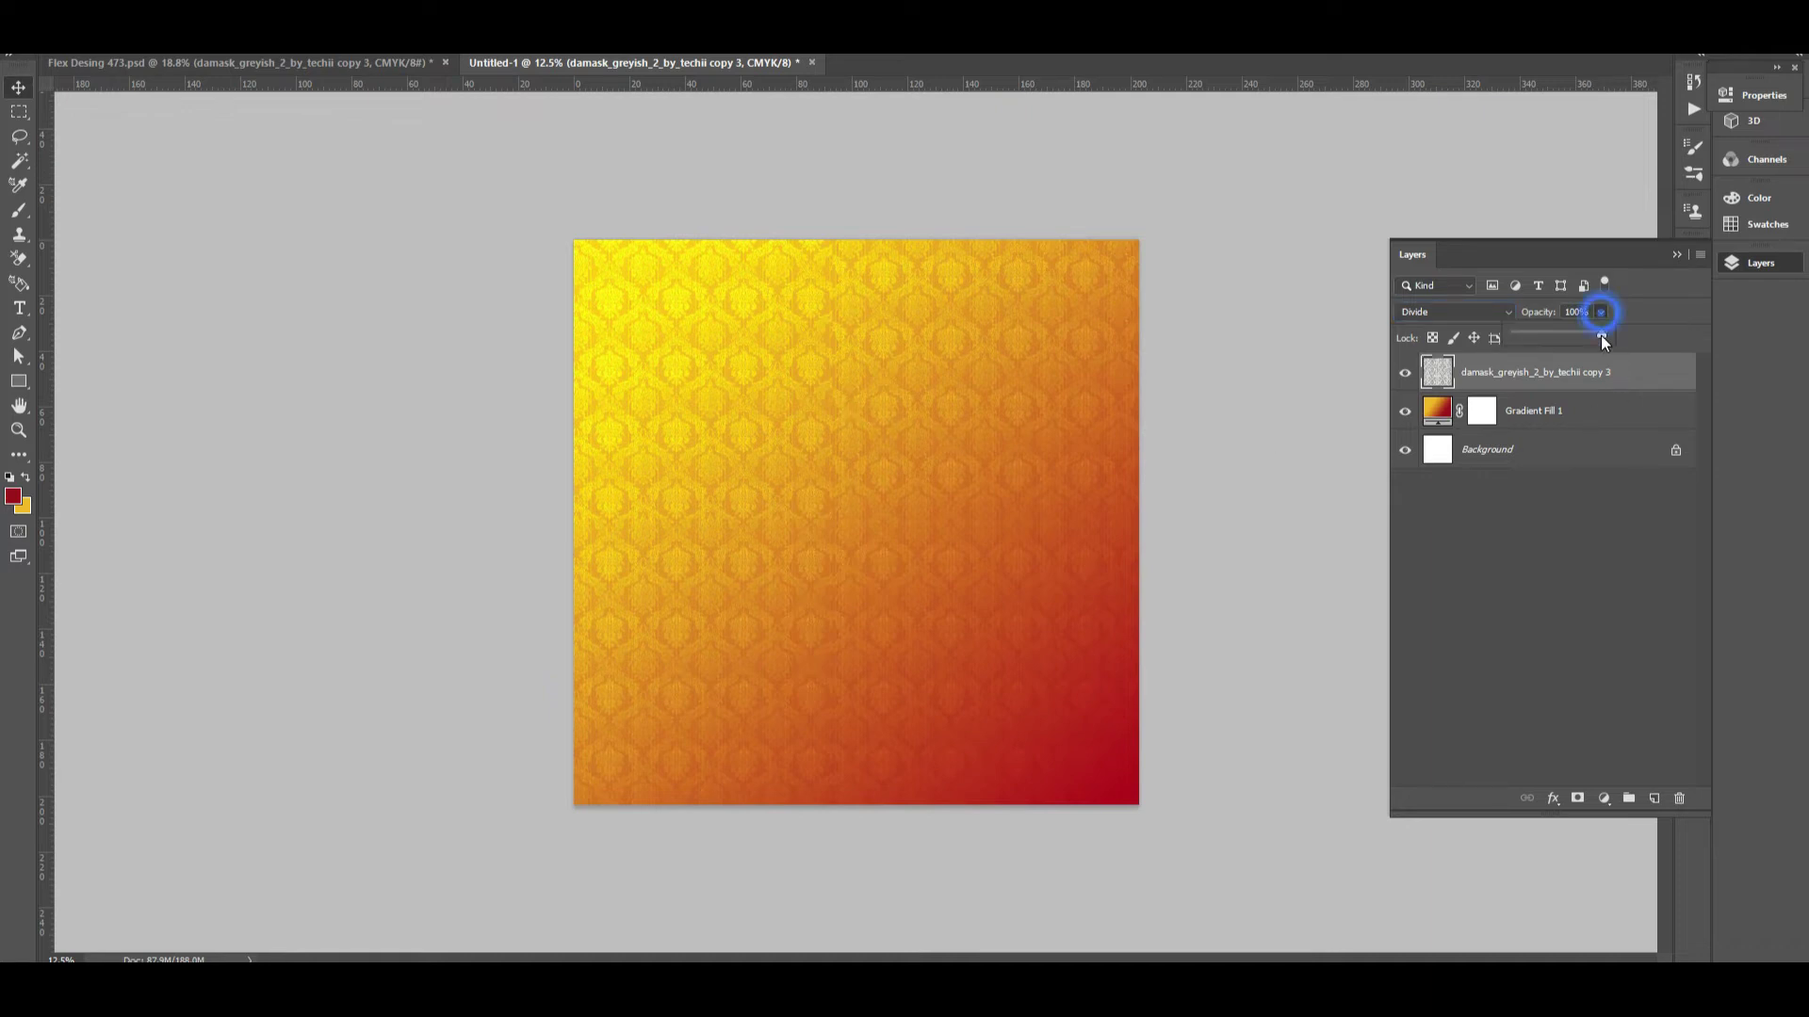
left_click_drag(1576, 344, 1575, 344)
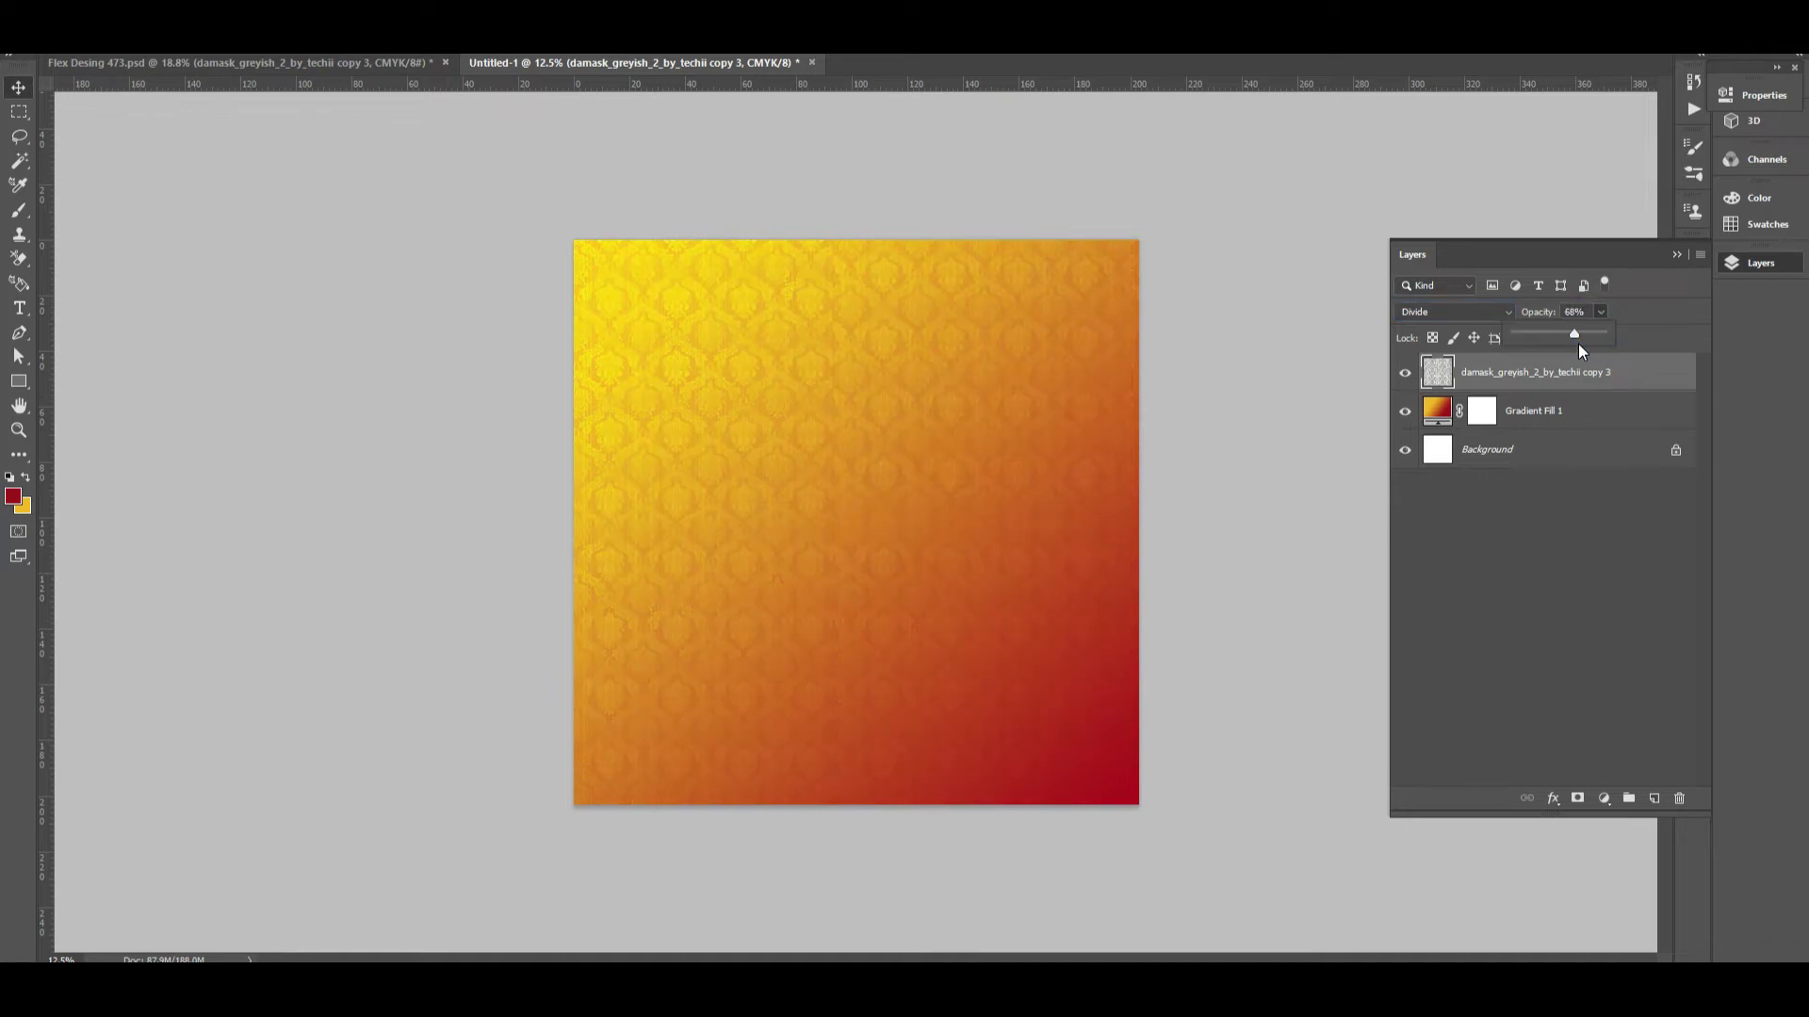
left_click(1685, 309)
left_click(1404, 374)
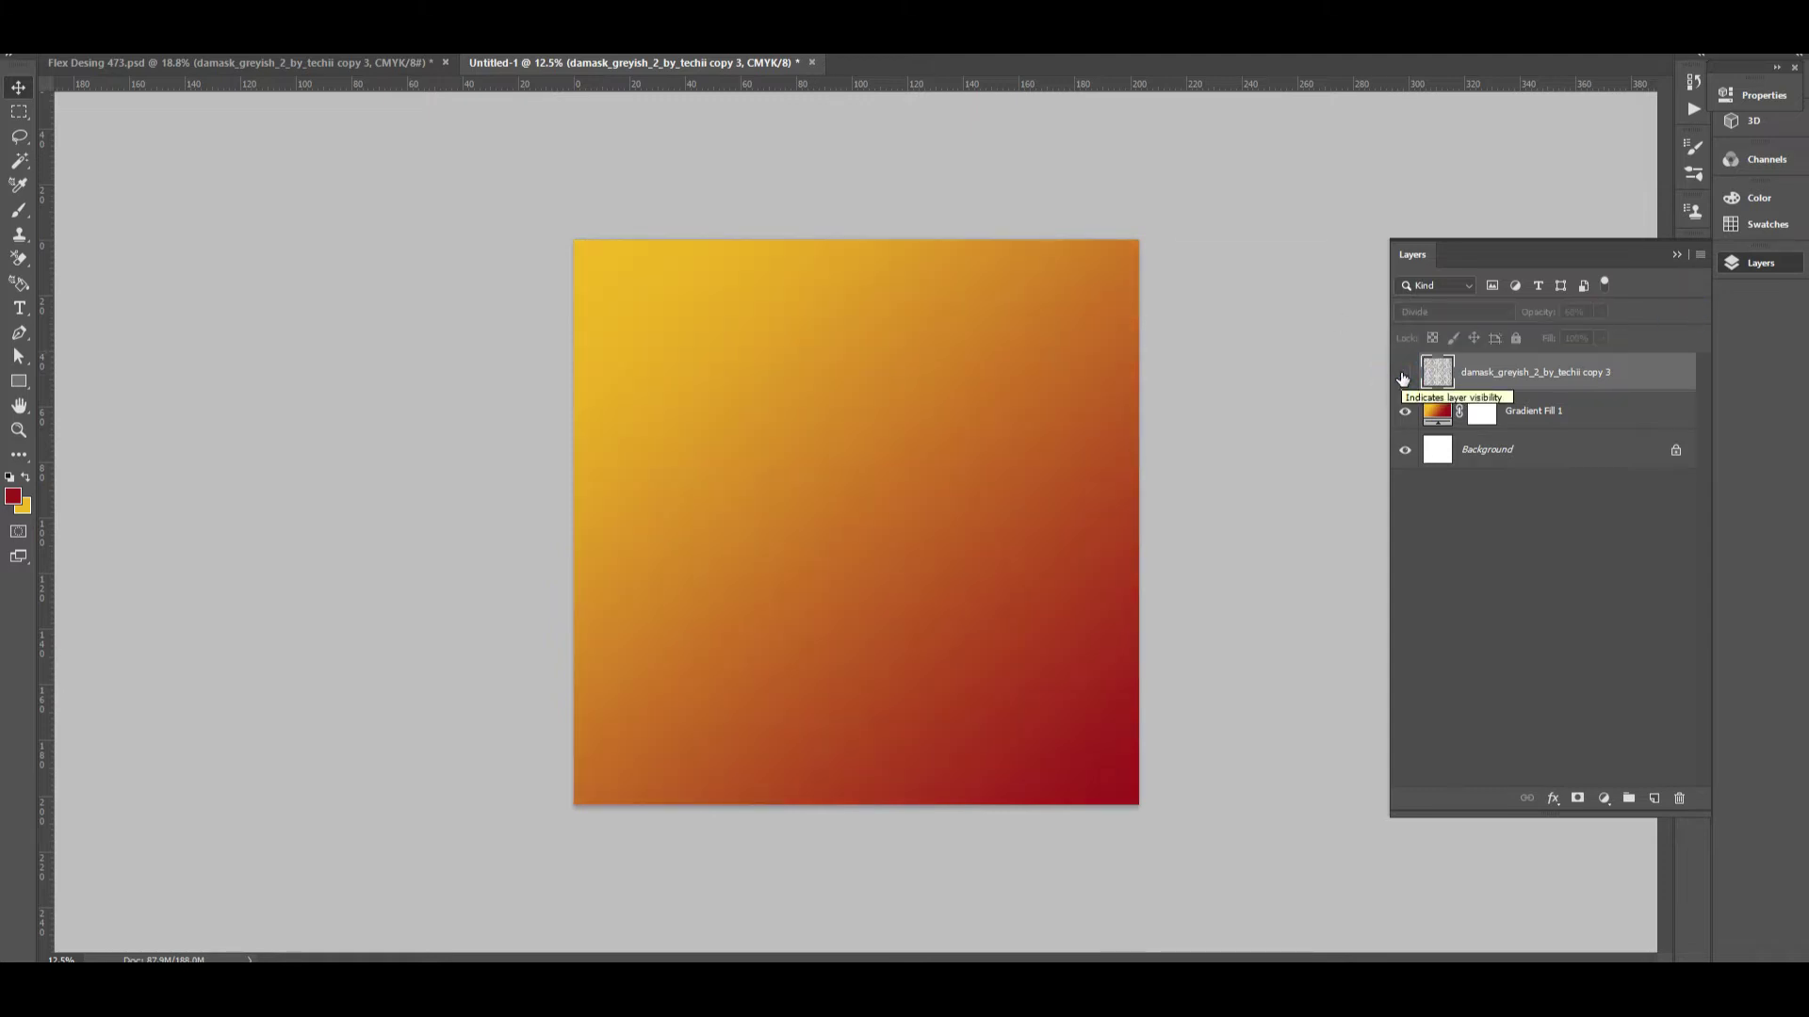
left_click(1404, 373)
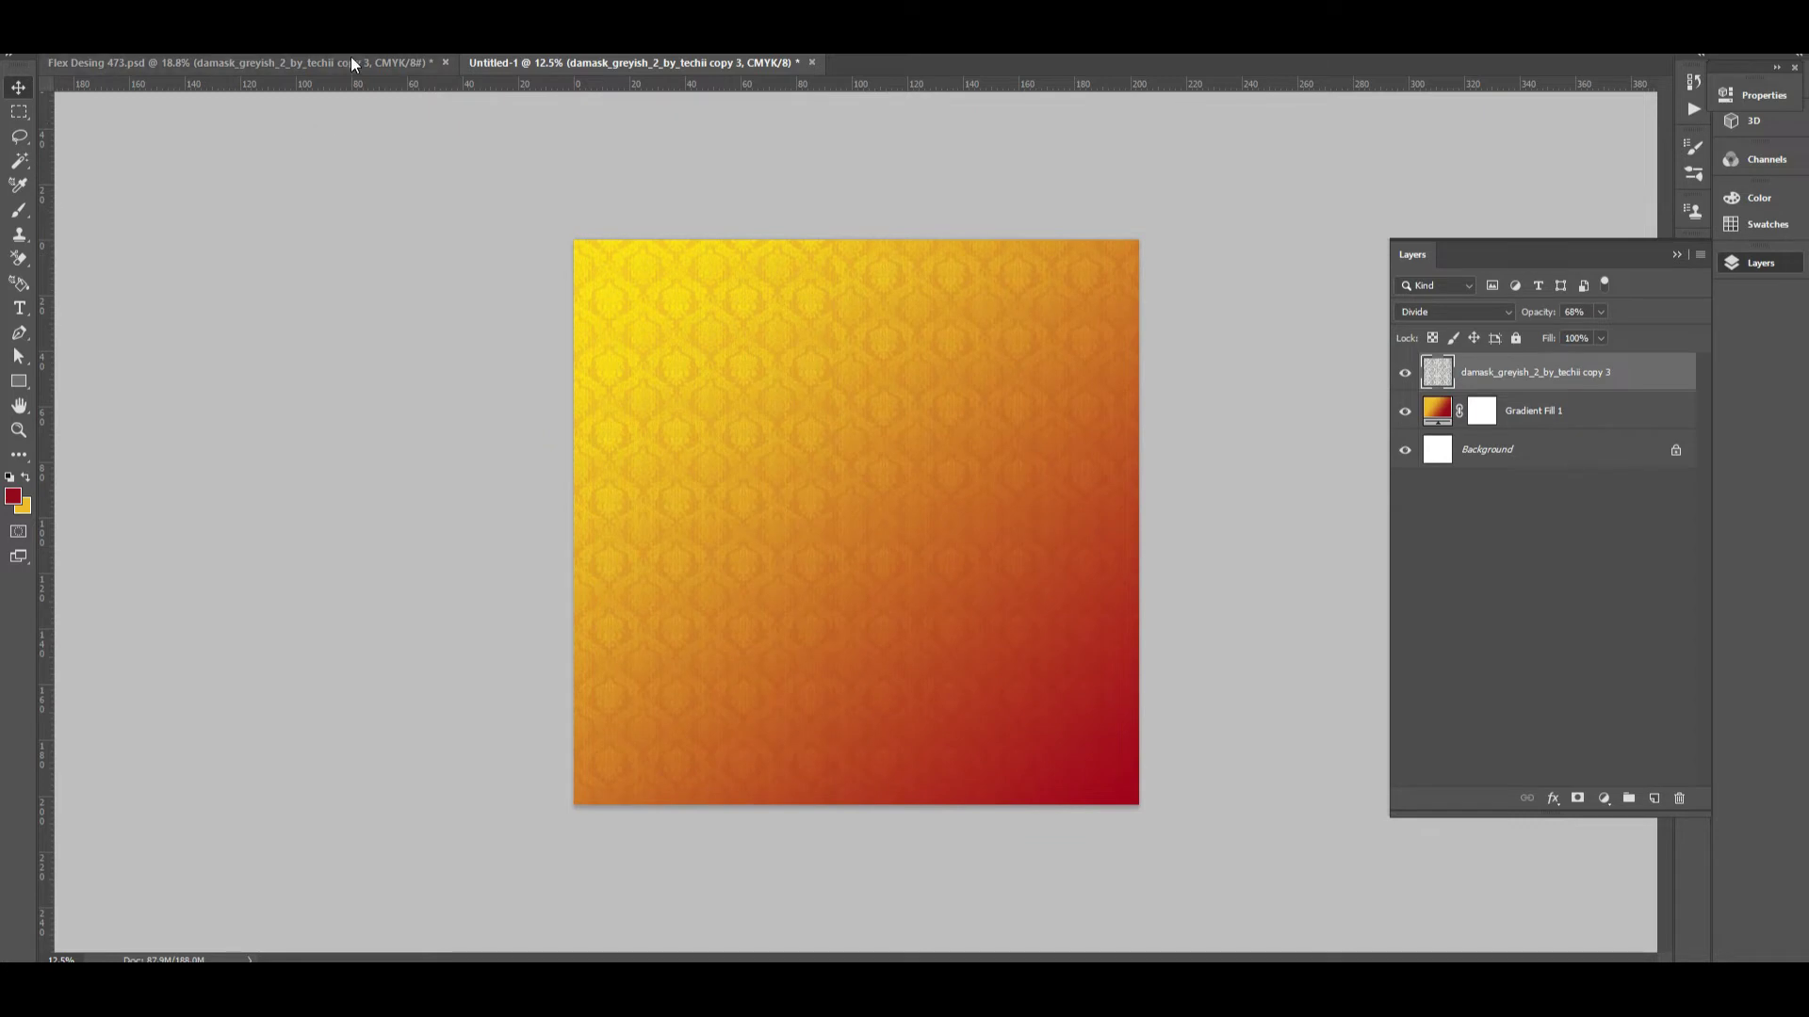
left_click(19, 381)
- Draw a near-full-canvas rectangle with no fill and a white 20 px outline
left_click_drag(596, 260, 1123, 794)
left_click(151, 38)
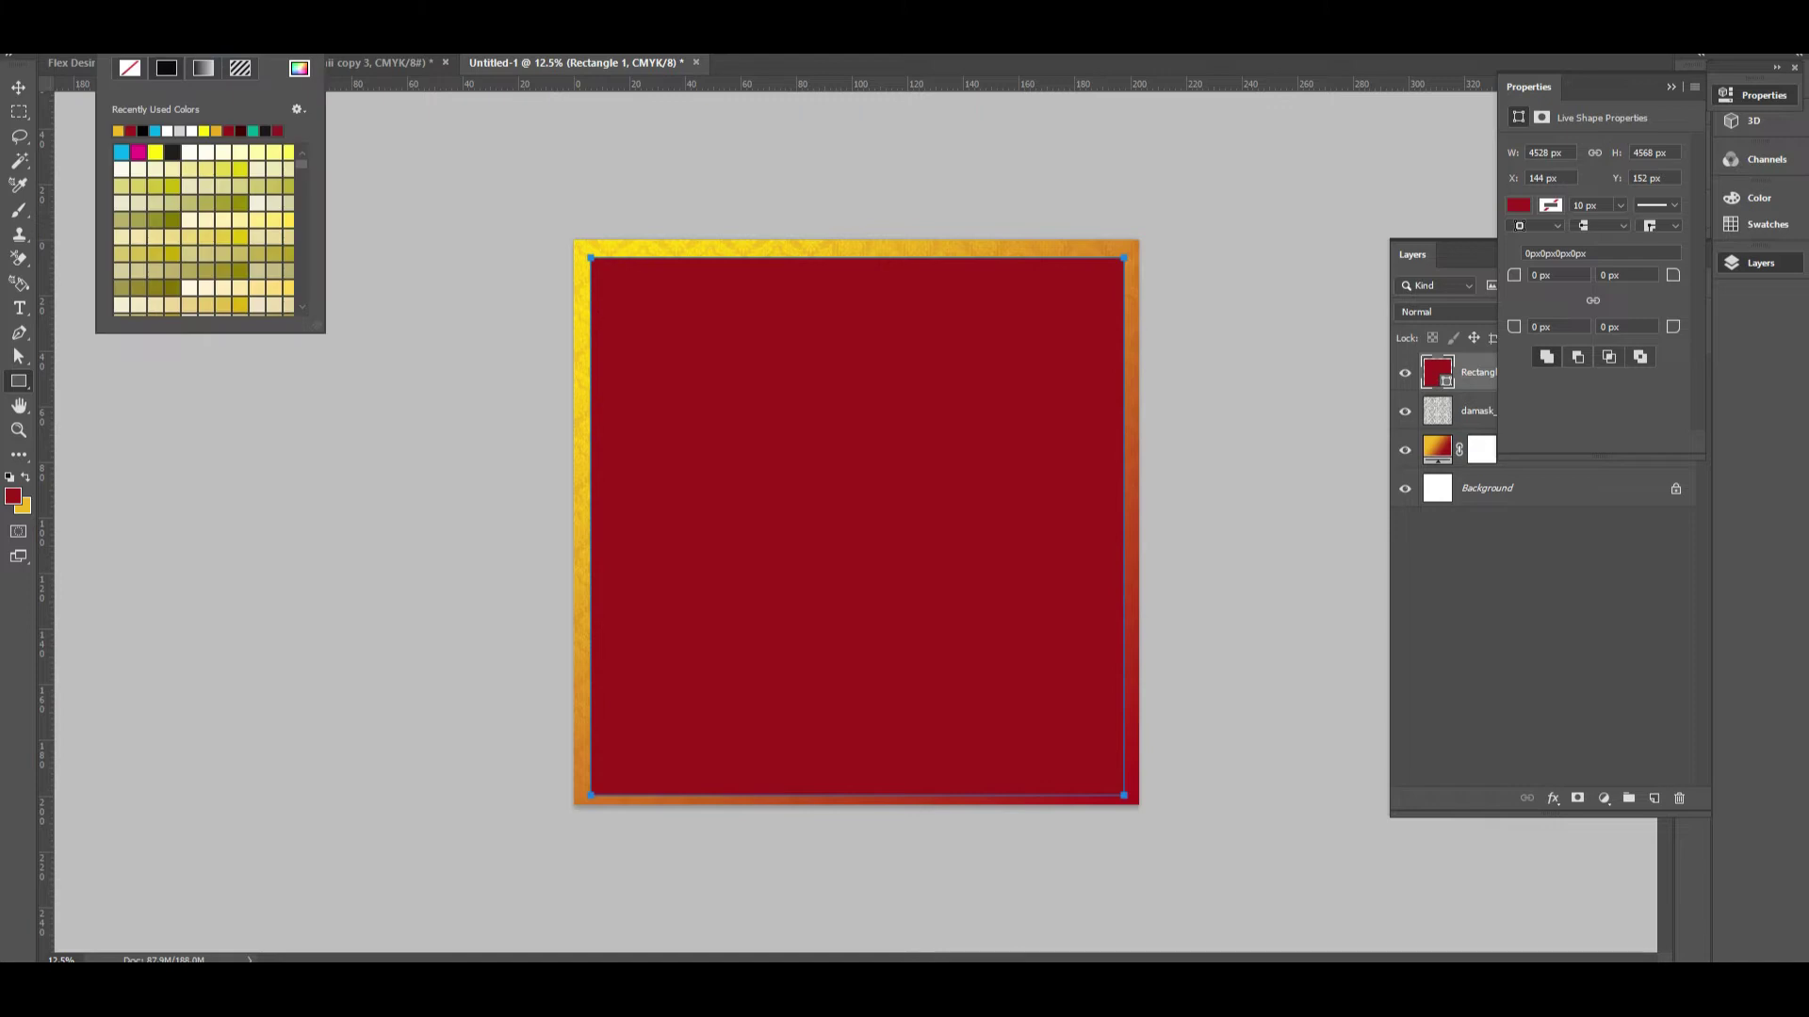
left_click(129, 69)
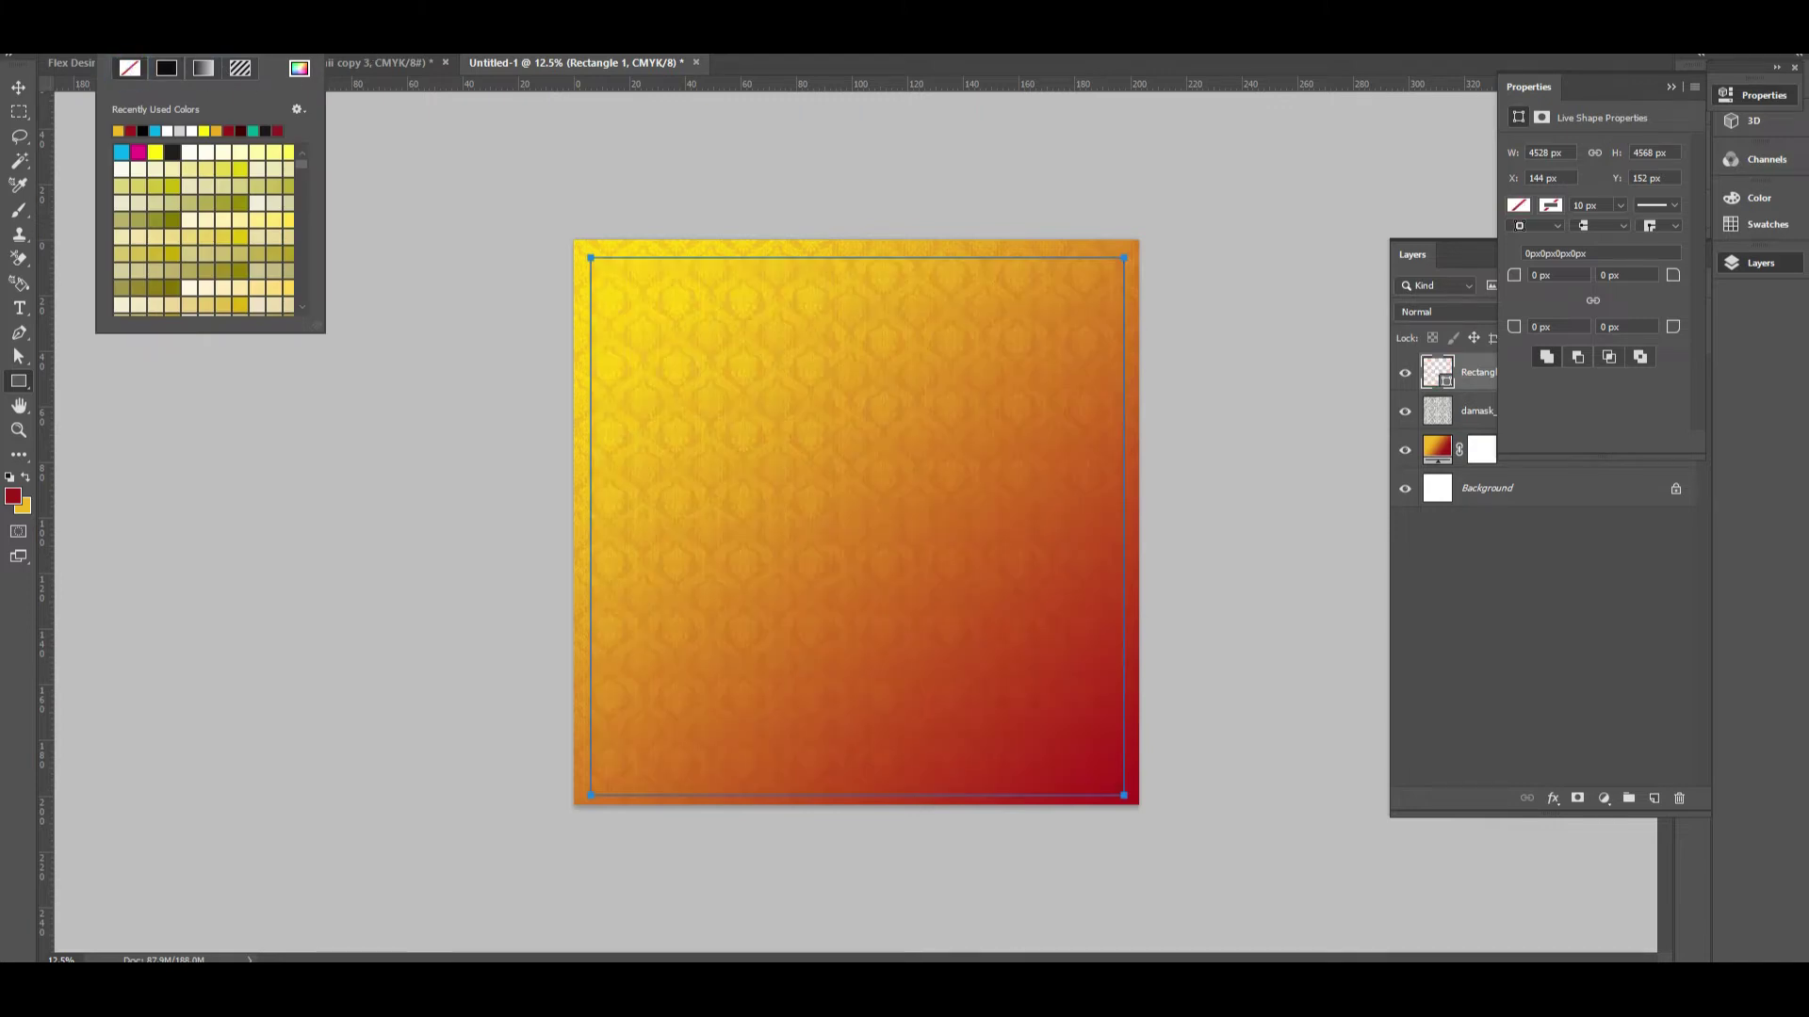
left_click(219, 37)
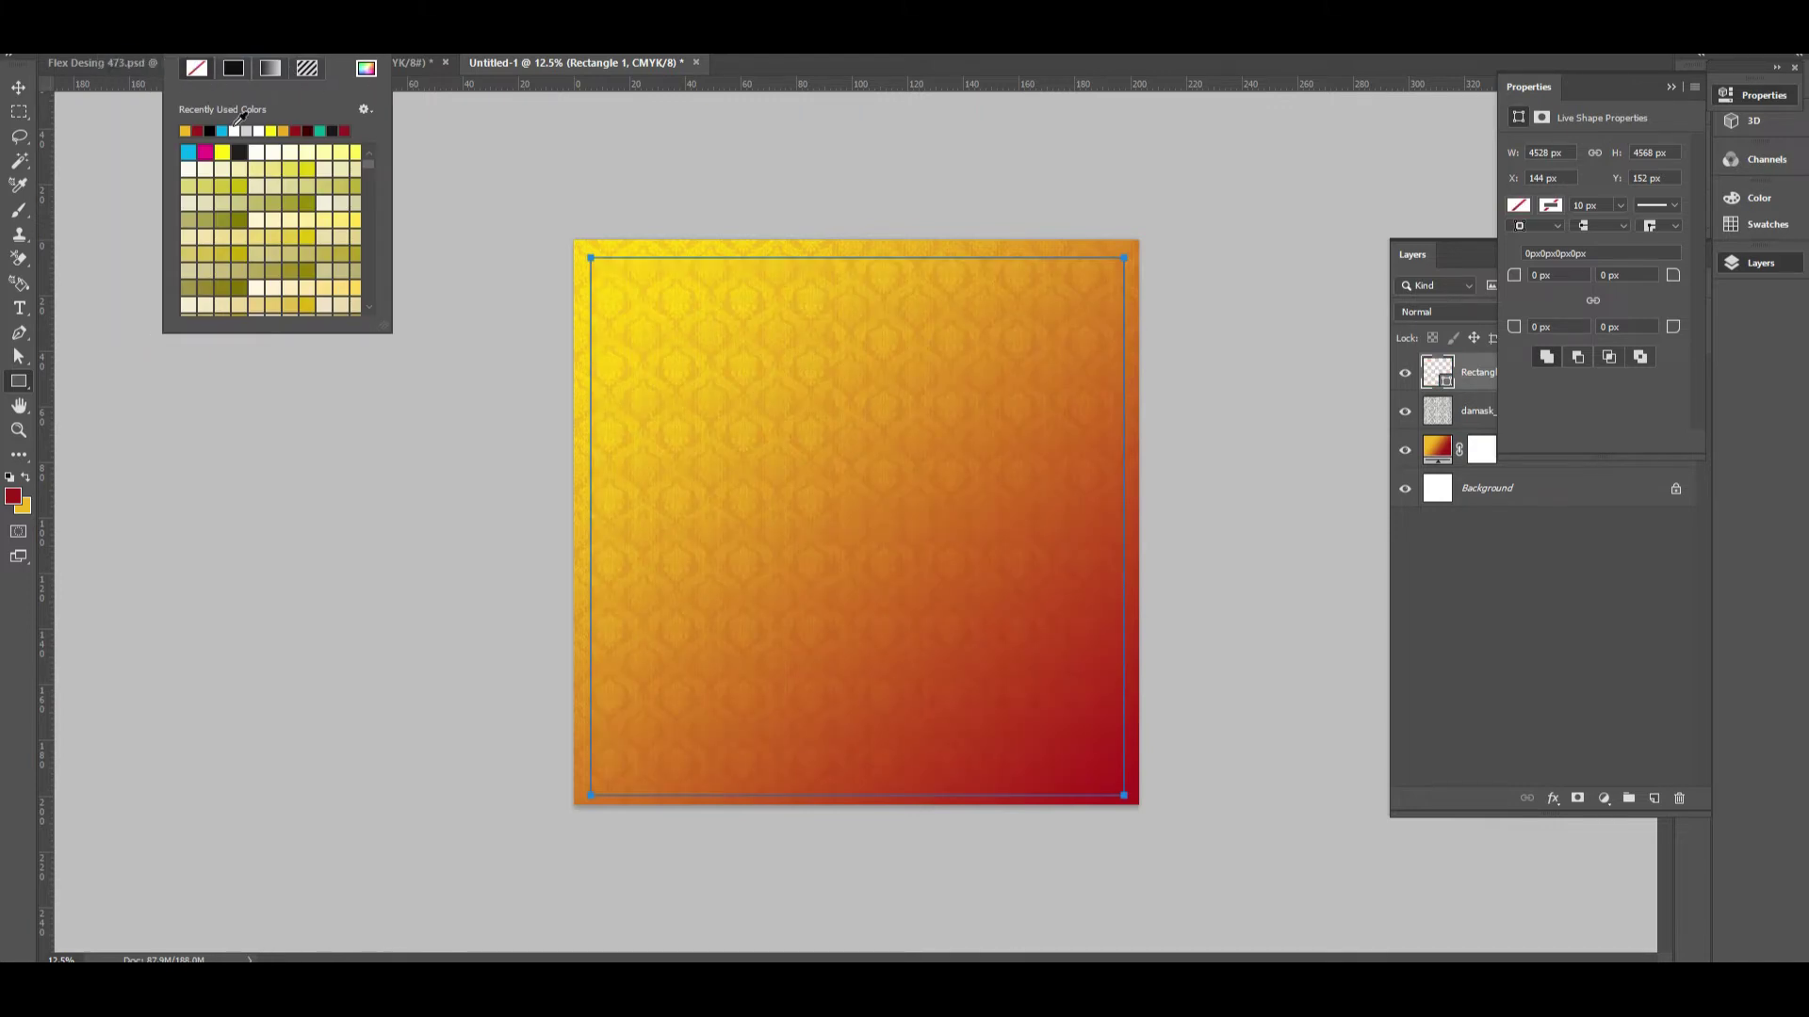
left_click(235, 130)
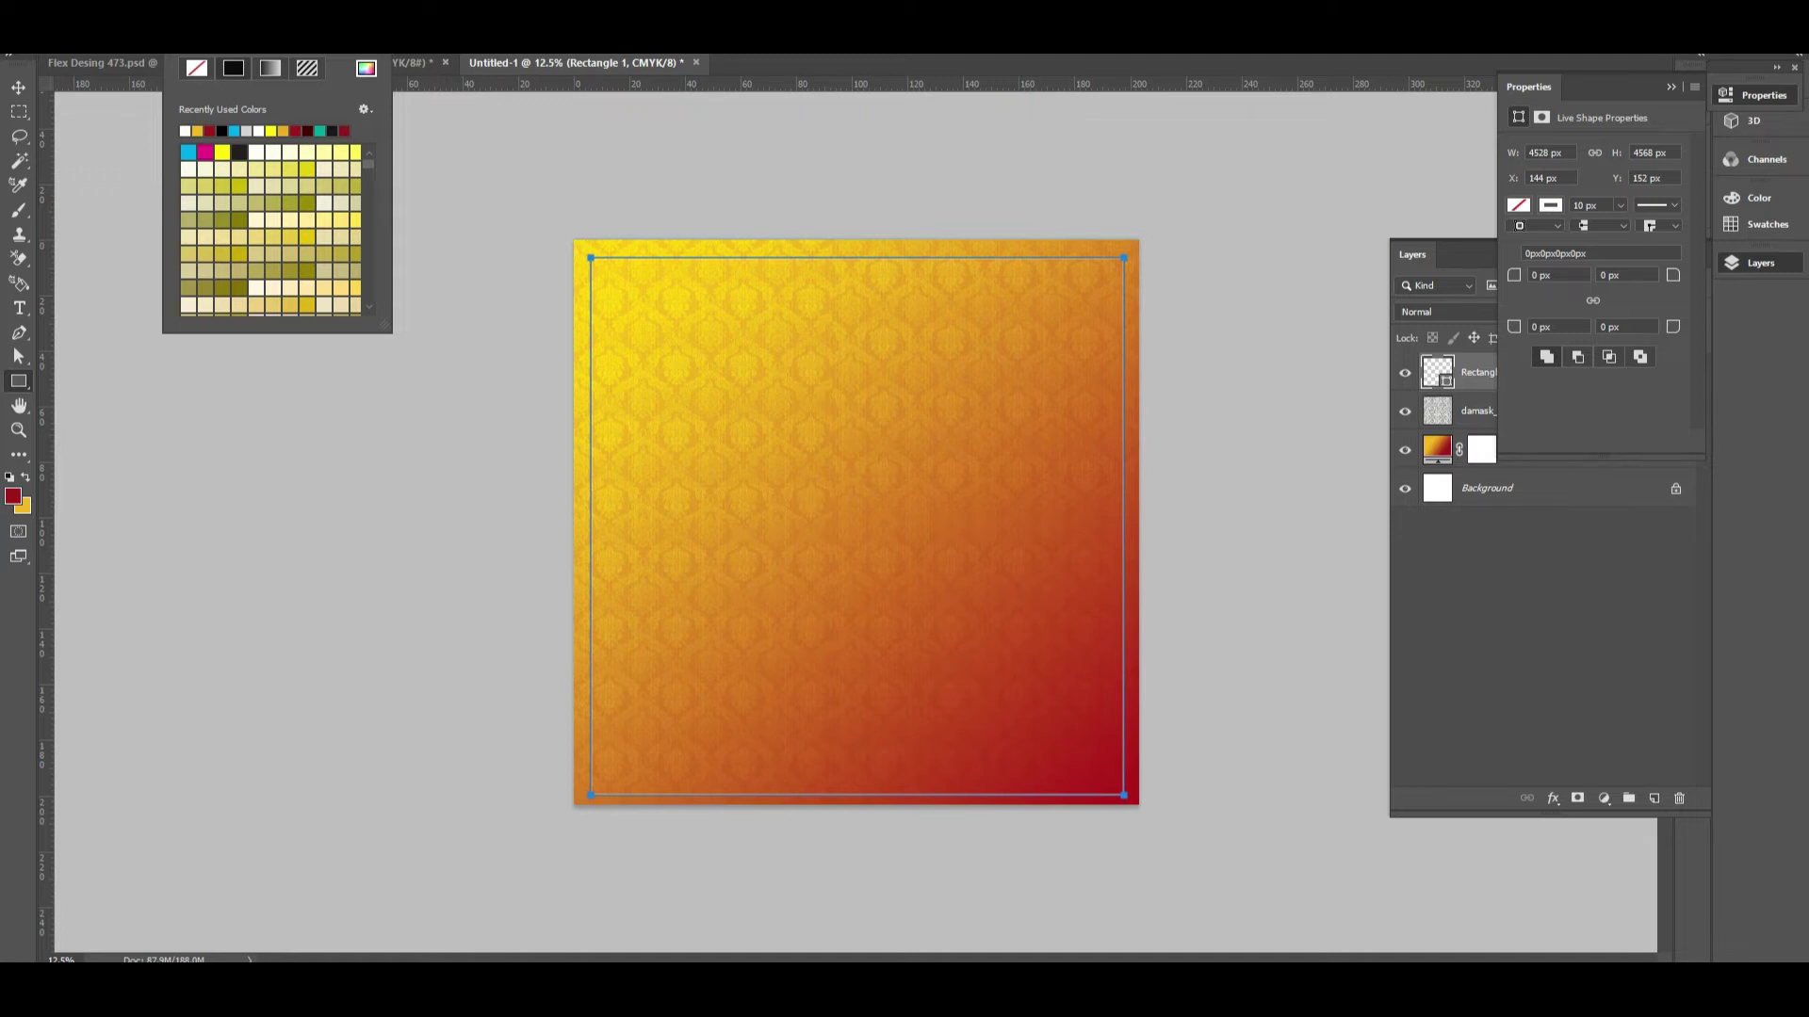
key("Escape")
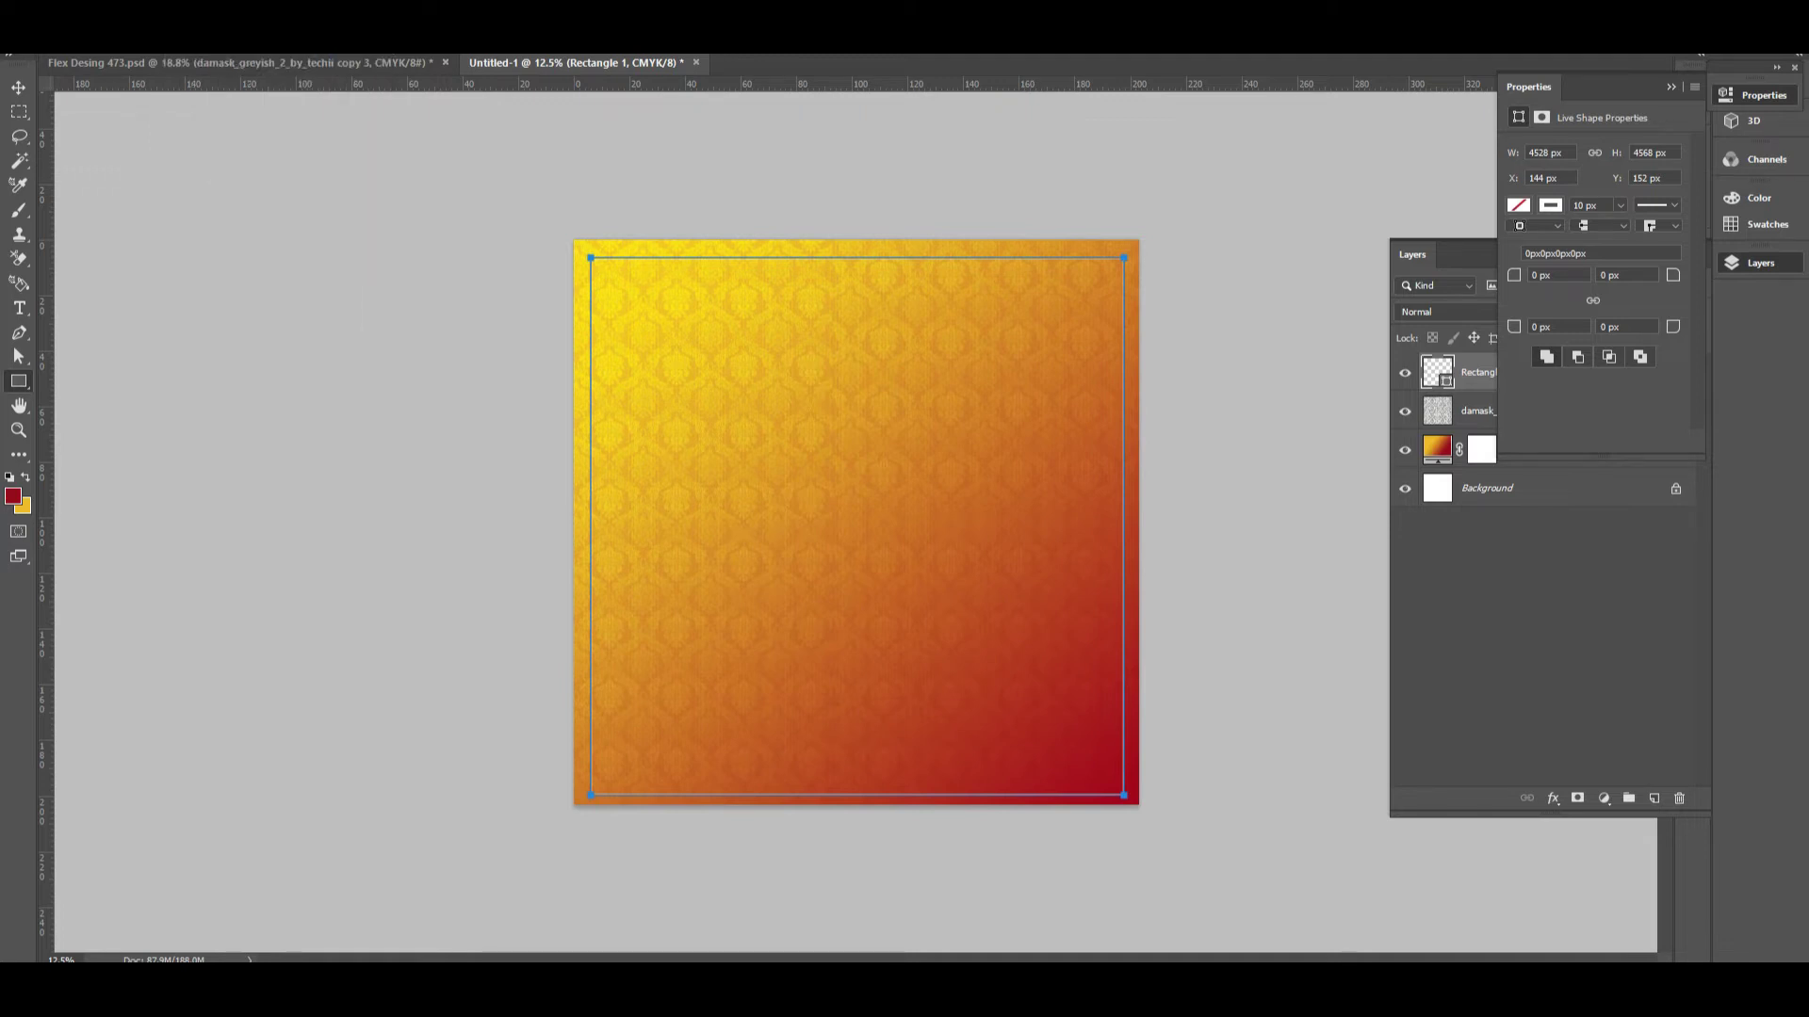
type("20")
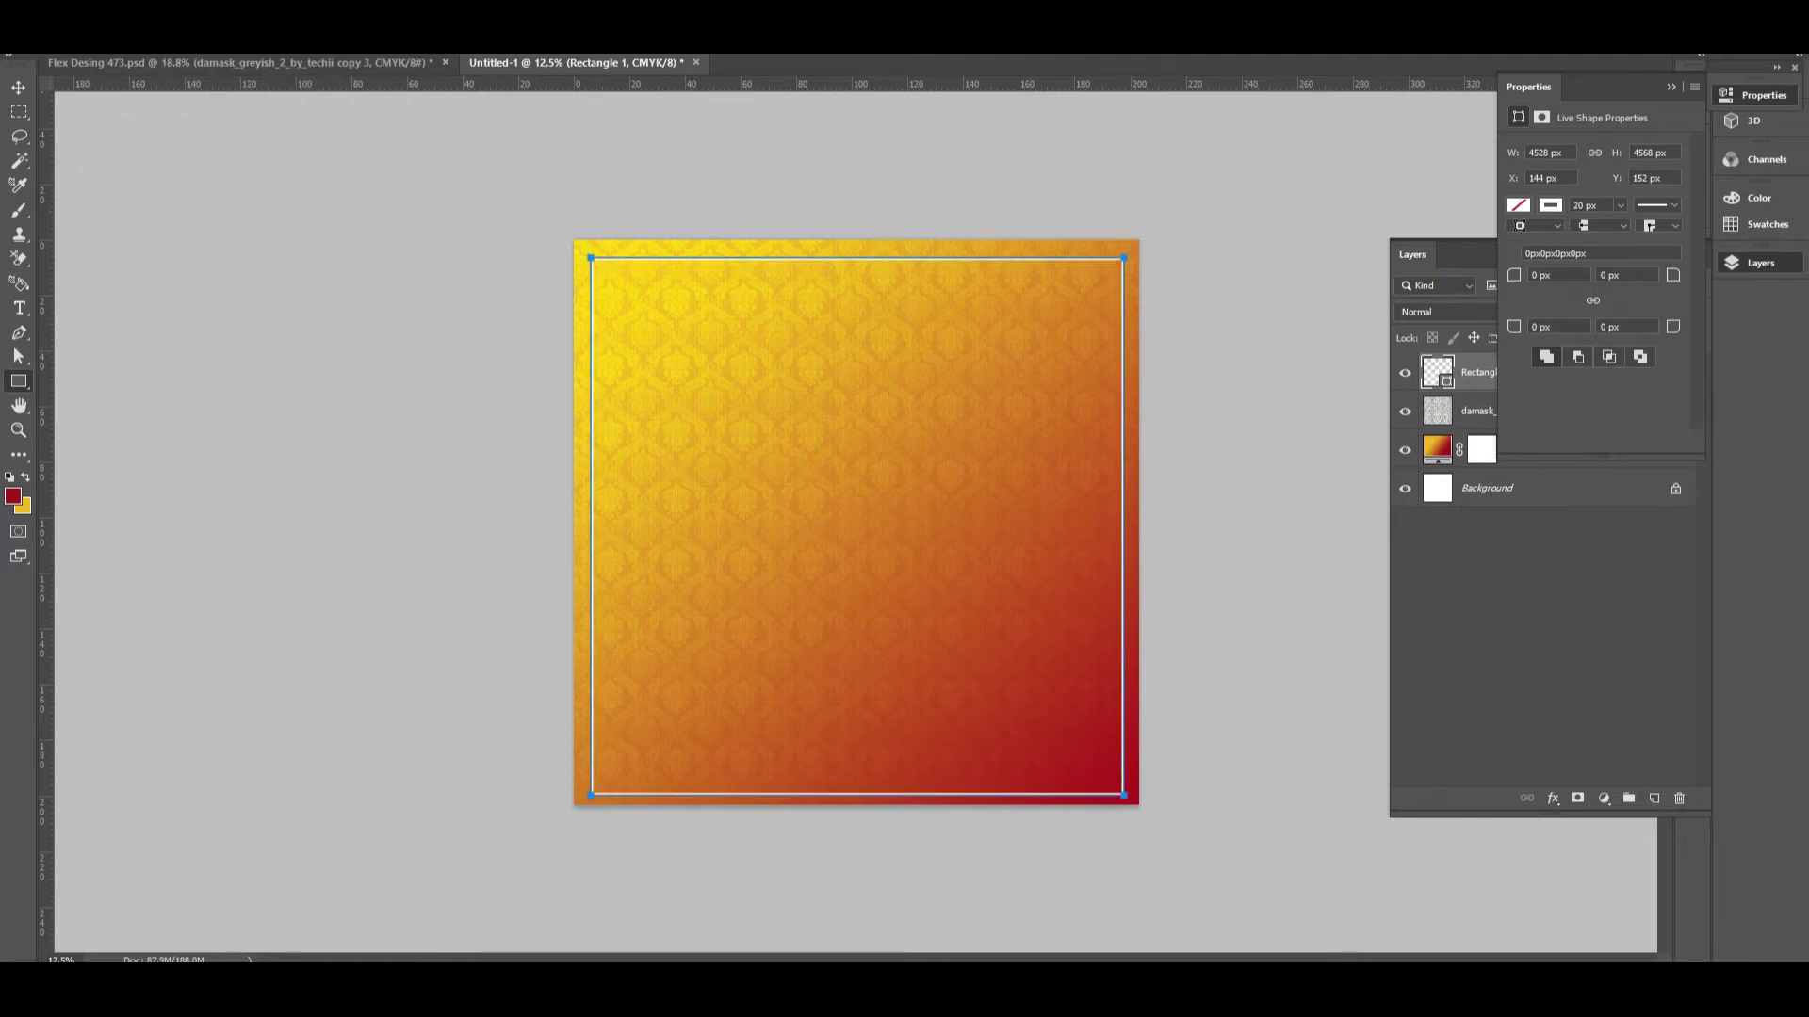
- Make the border outline dotted and nudge it slightly up and left
left_click(339, 38)
left_click(412, 150)
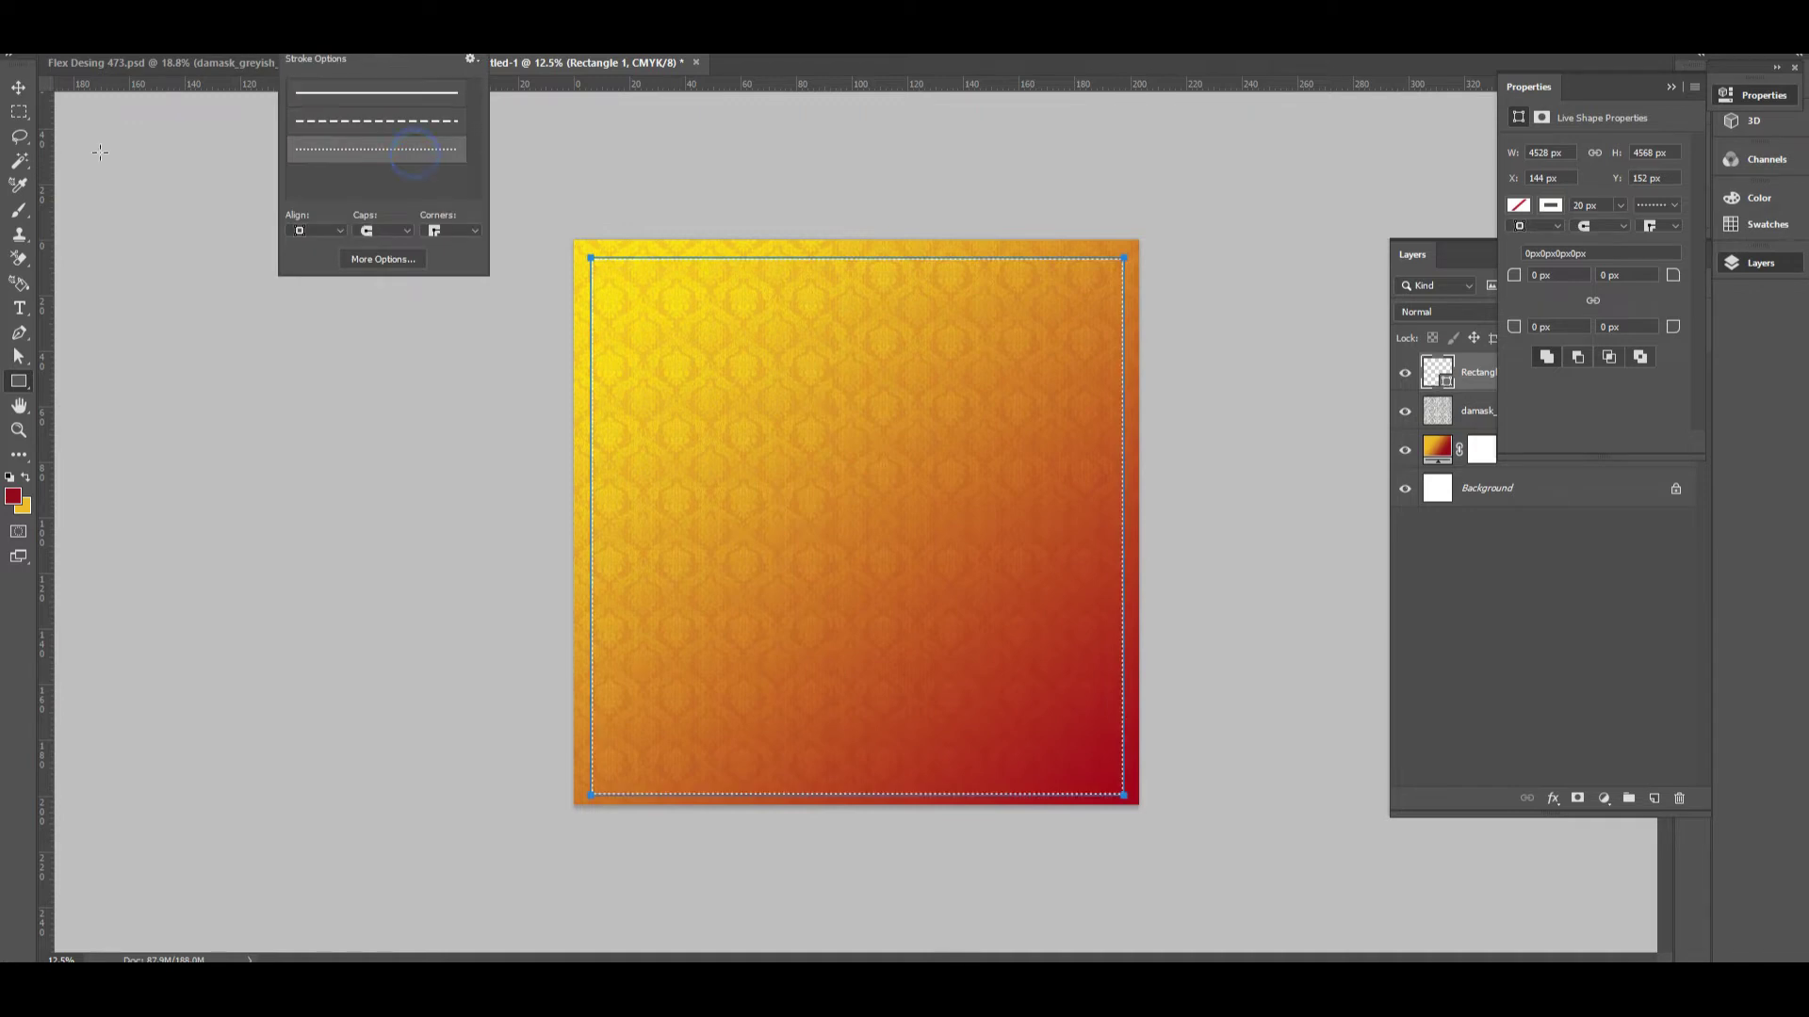
key("Escape")
left_click(19, 86)
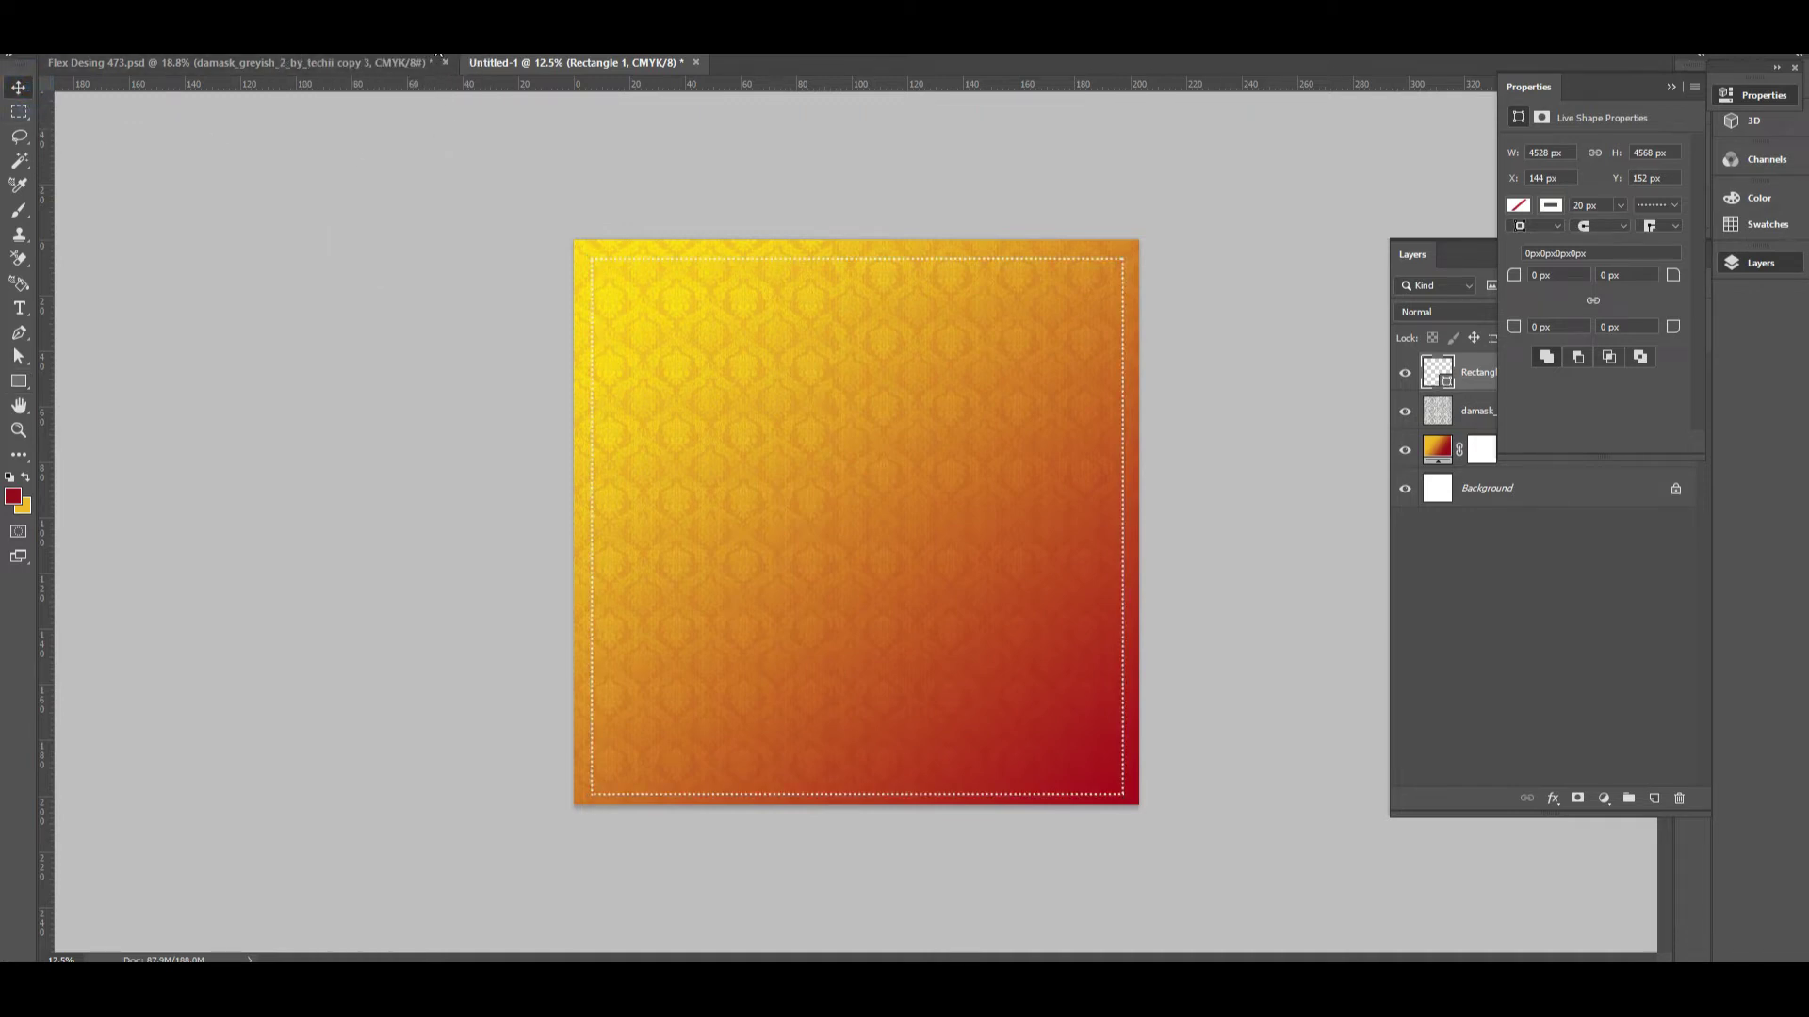
key("Up")
key("Up")
key("Up")
key("Up")
key("Left")
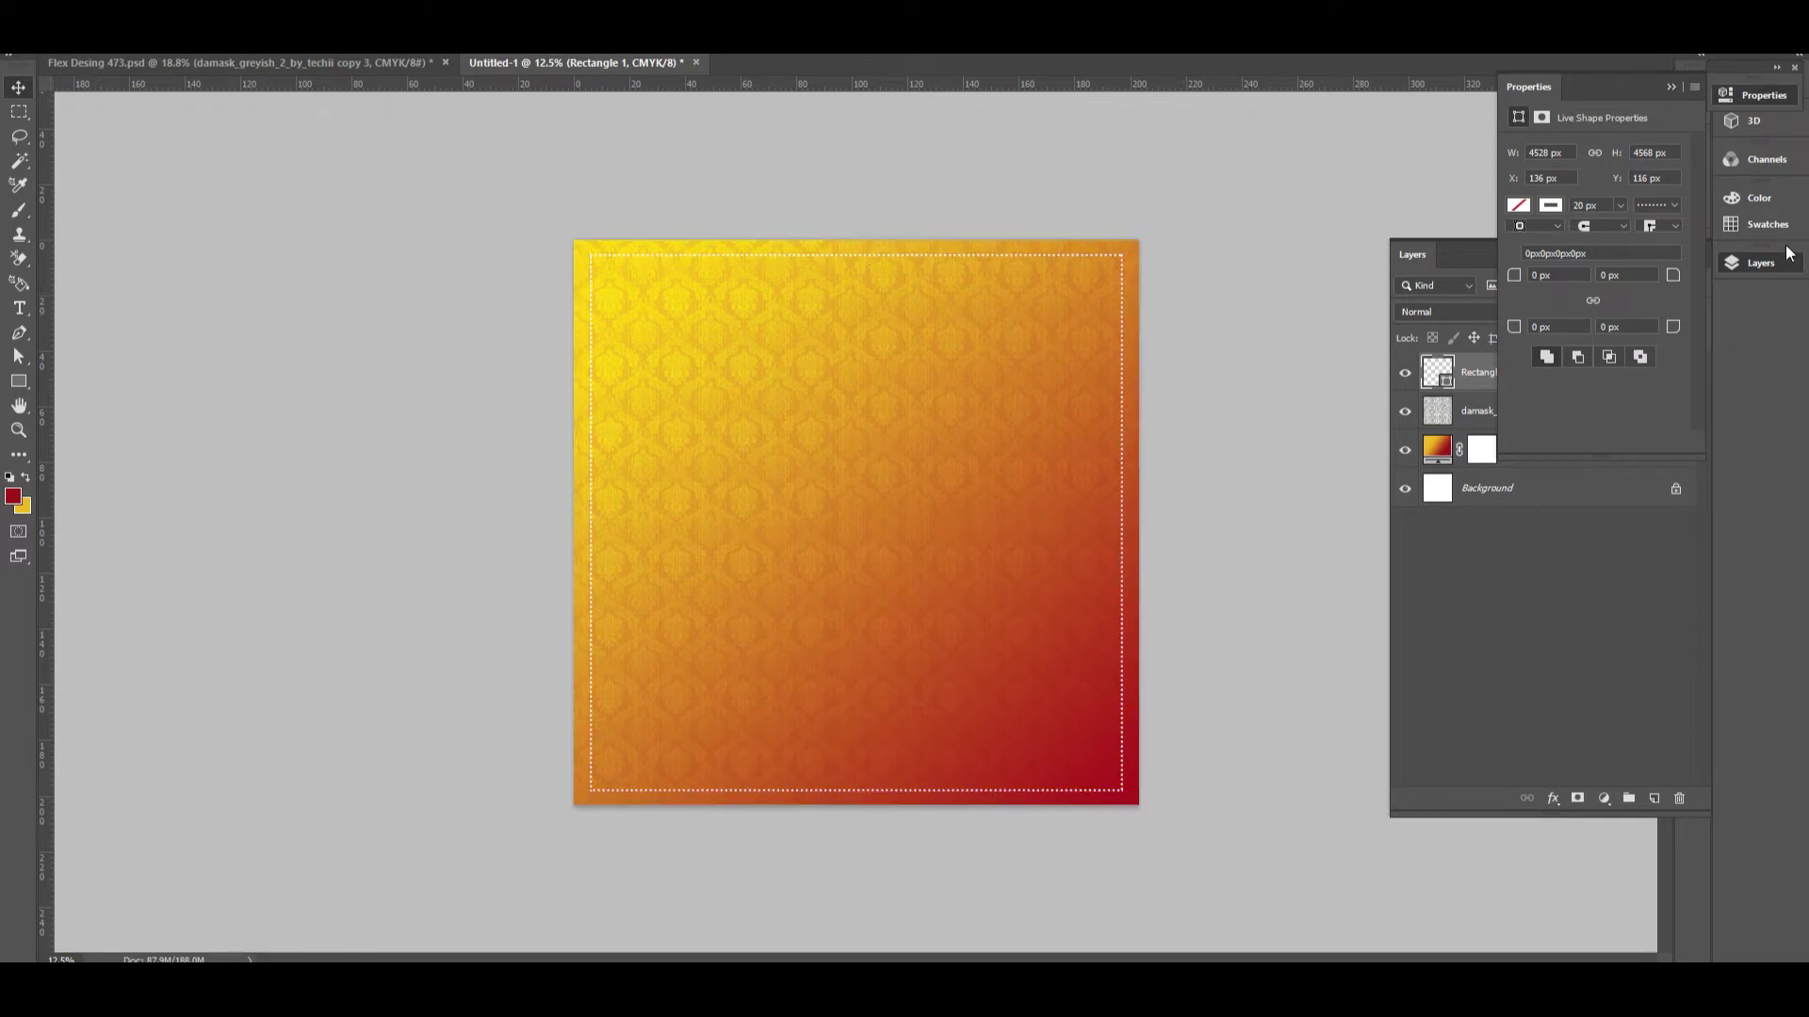
left_click(1770, 265)
left_click(1733, 266)
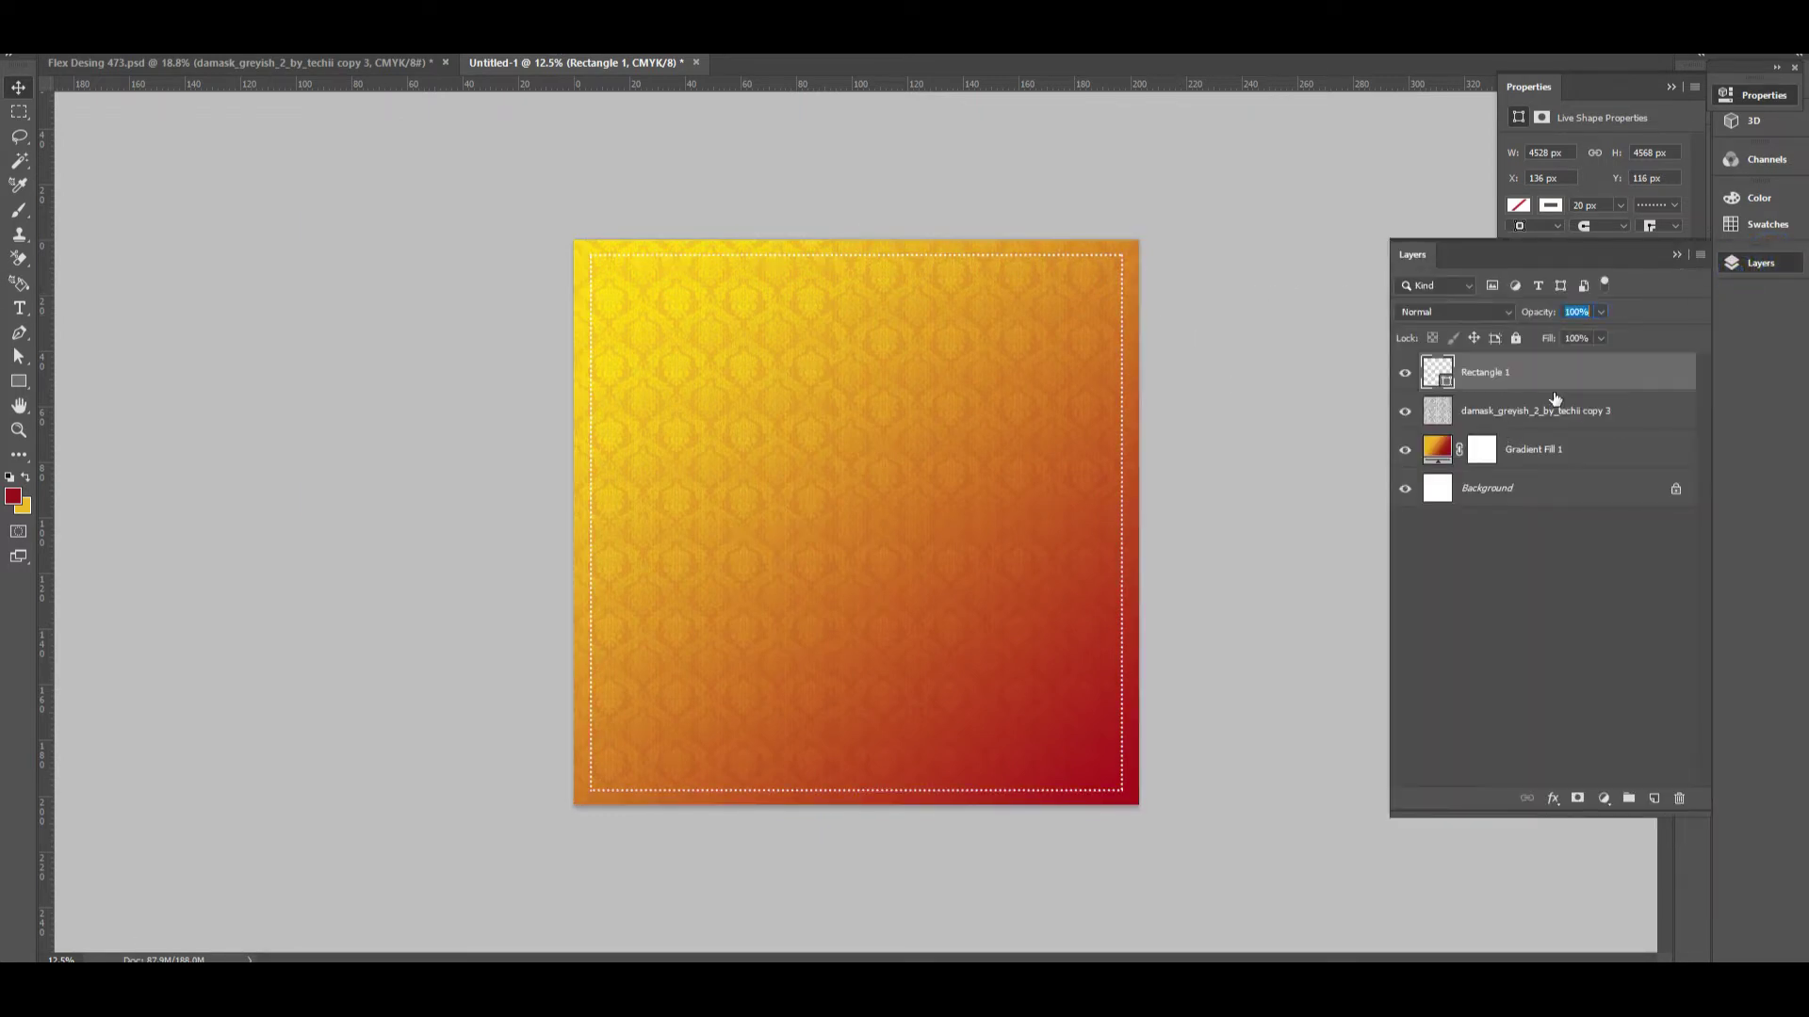
- Round all four corners of the dotted border to 300 px
left_click(1744, 262)
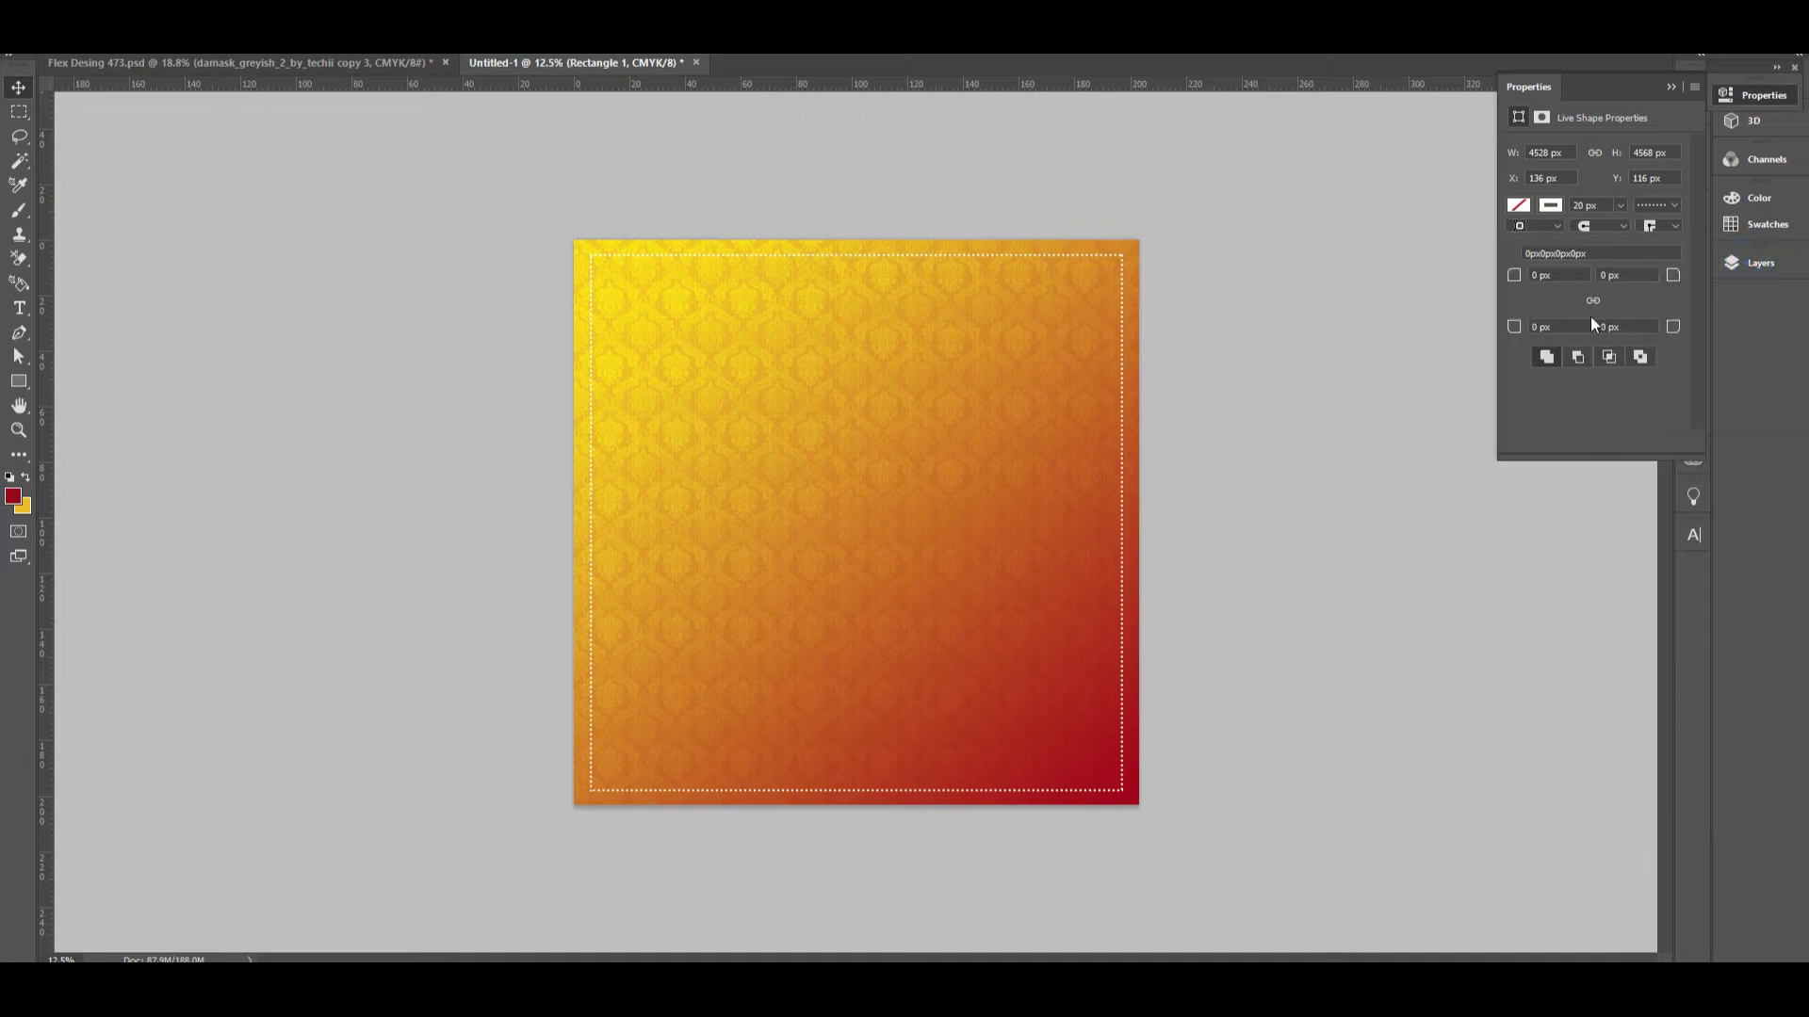
left_click(1561, 275)
key("Tab")
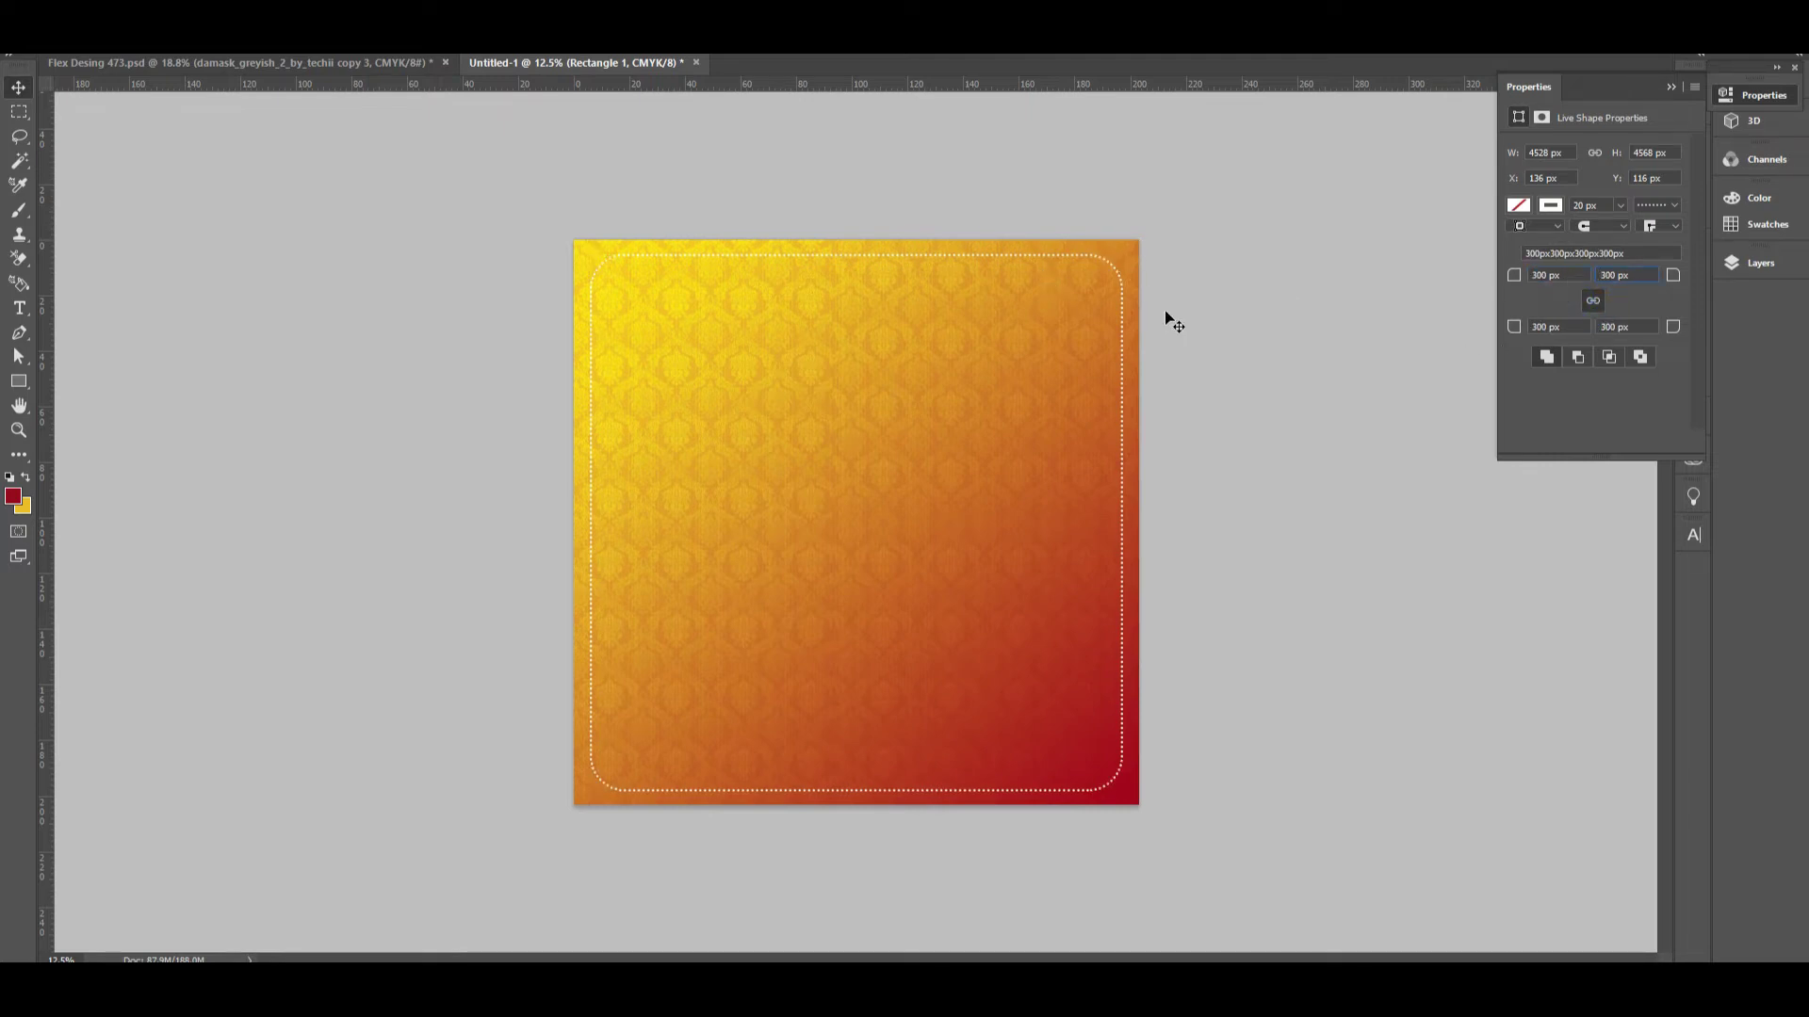
- Shrink the dotted border to 4368 × 4407 px and shift it right to centre it
key("ctrl+t")
mouse_move(1127, 519)
left_mouse_down()
mouse_move(1100, 518)
mouse_move(1108, 492)
left_mouse_up()
key("Escape")
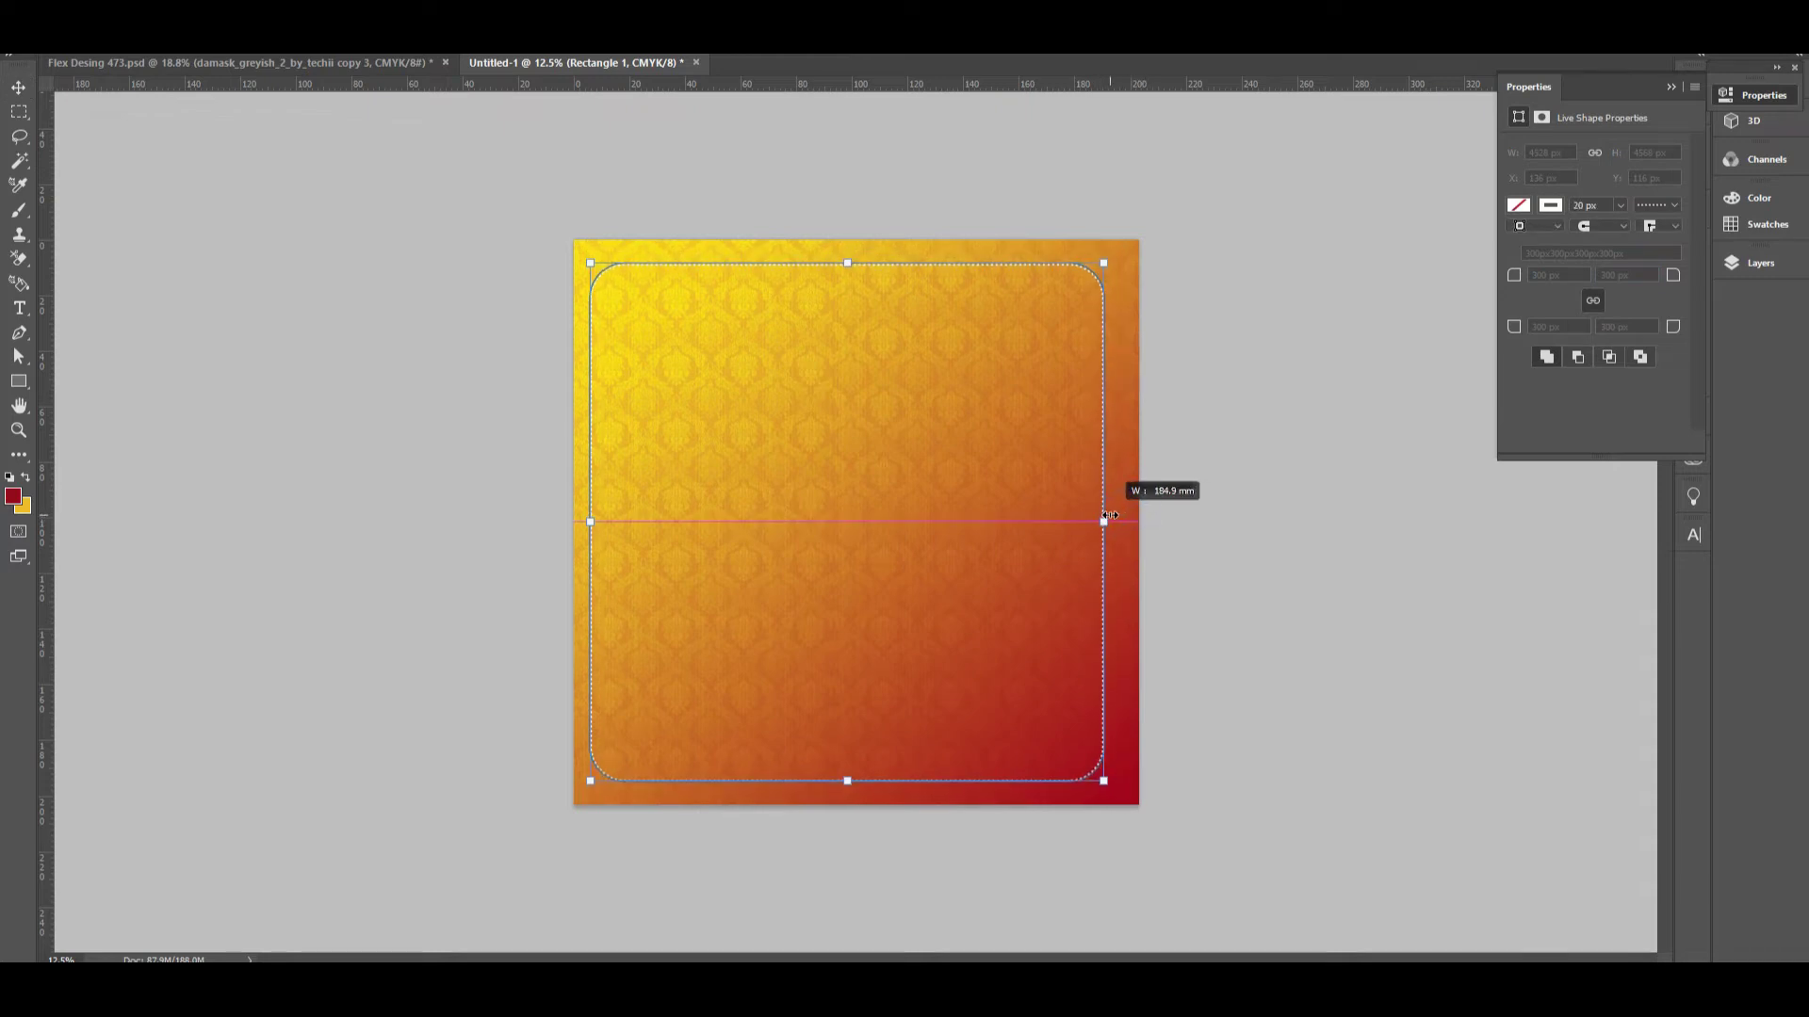
key("Return")
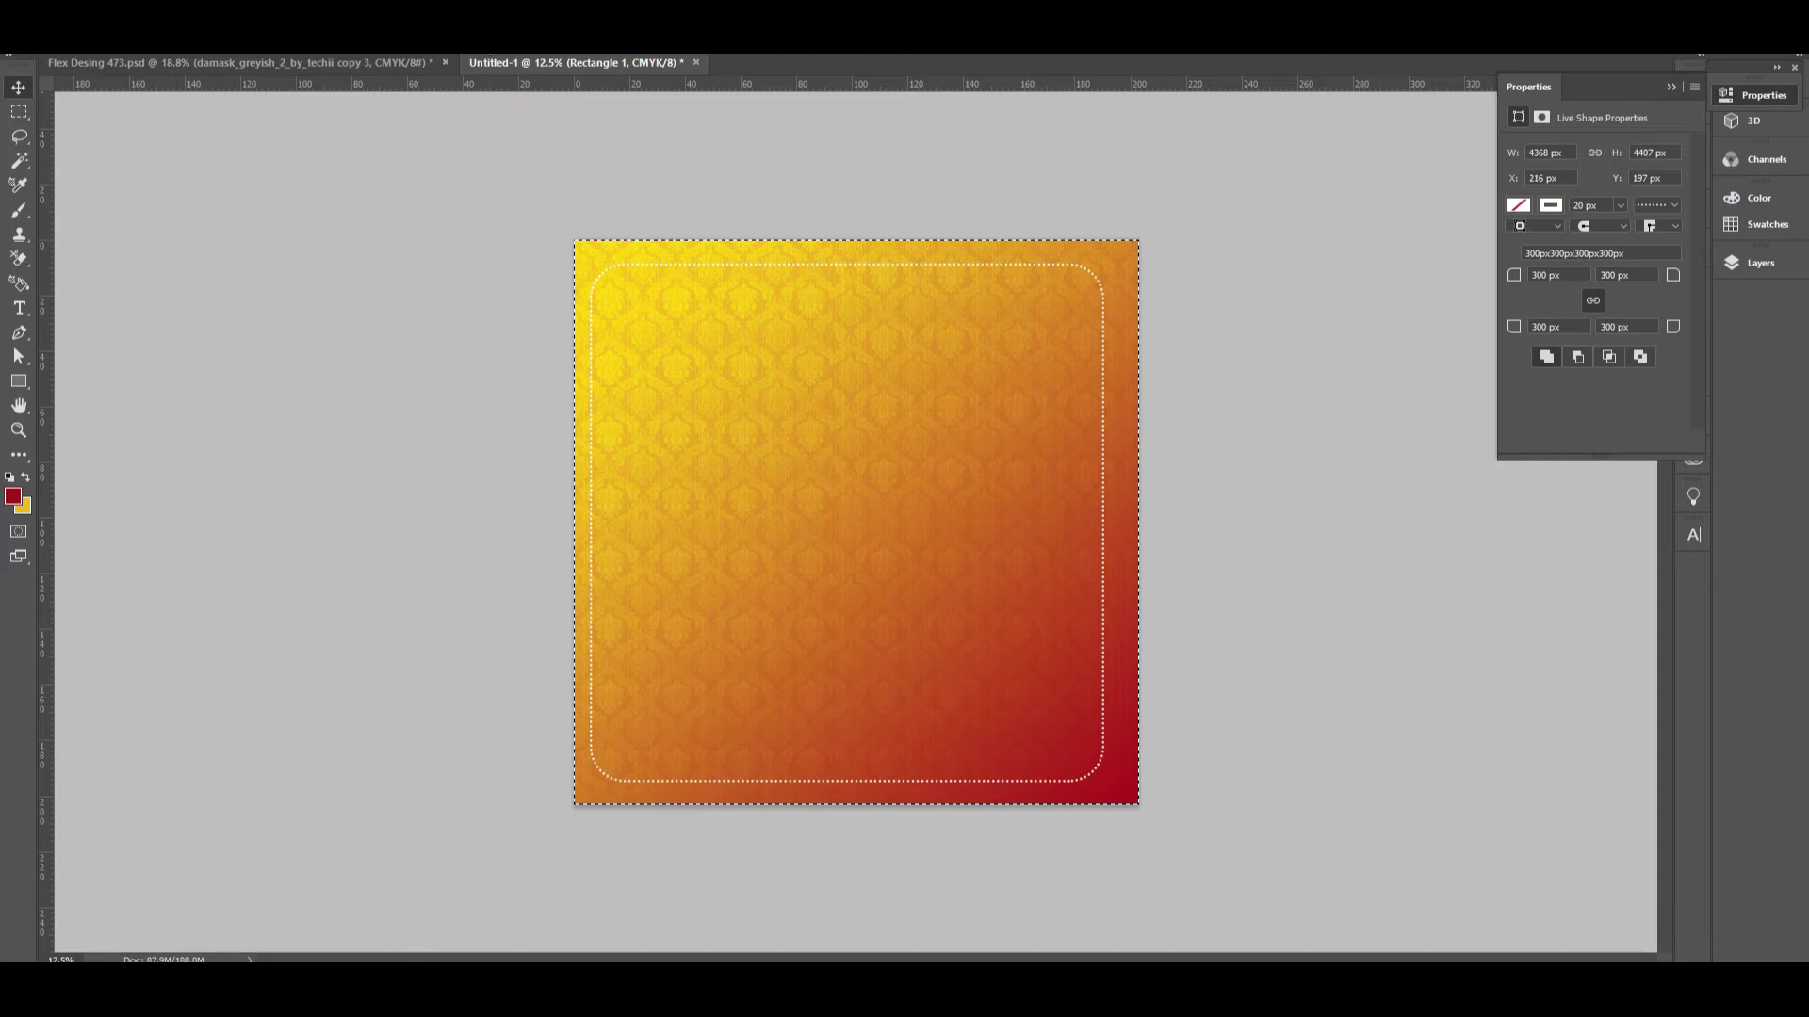
left_click_drag(1512, 178, 1521, 178)
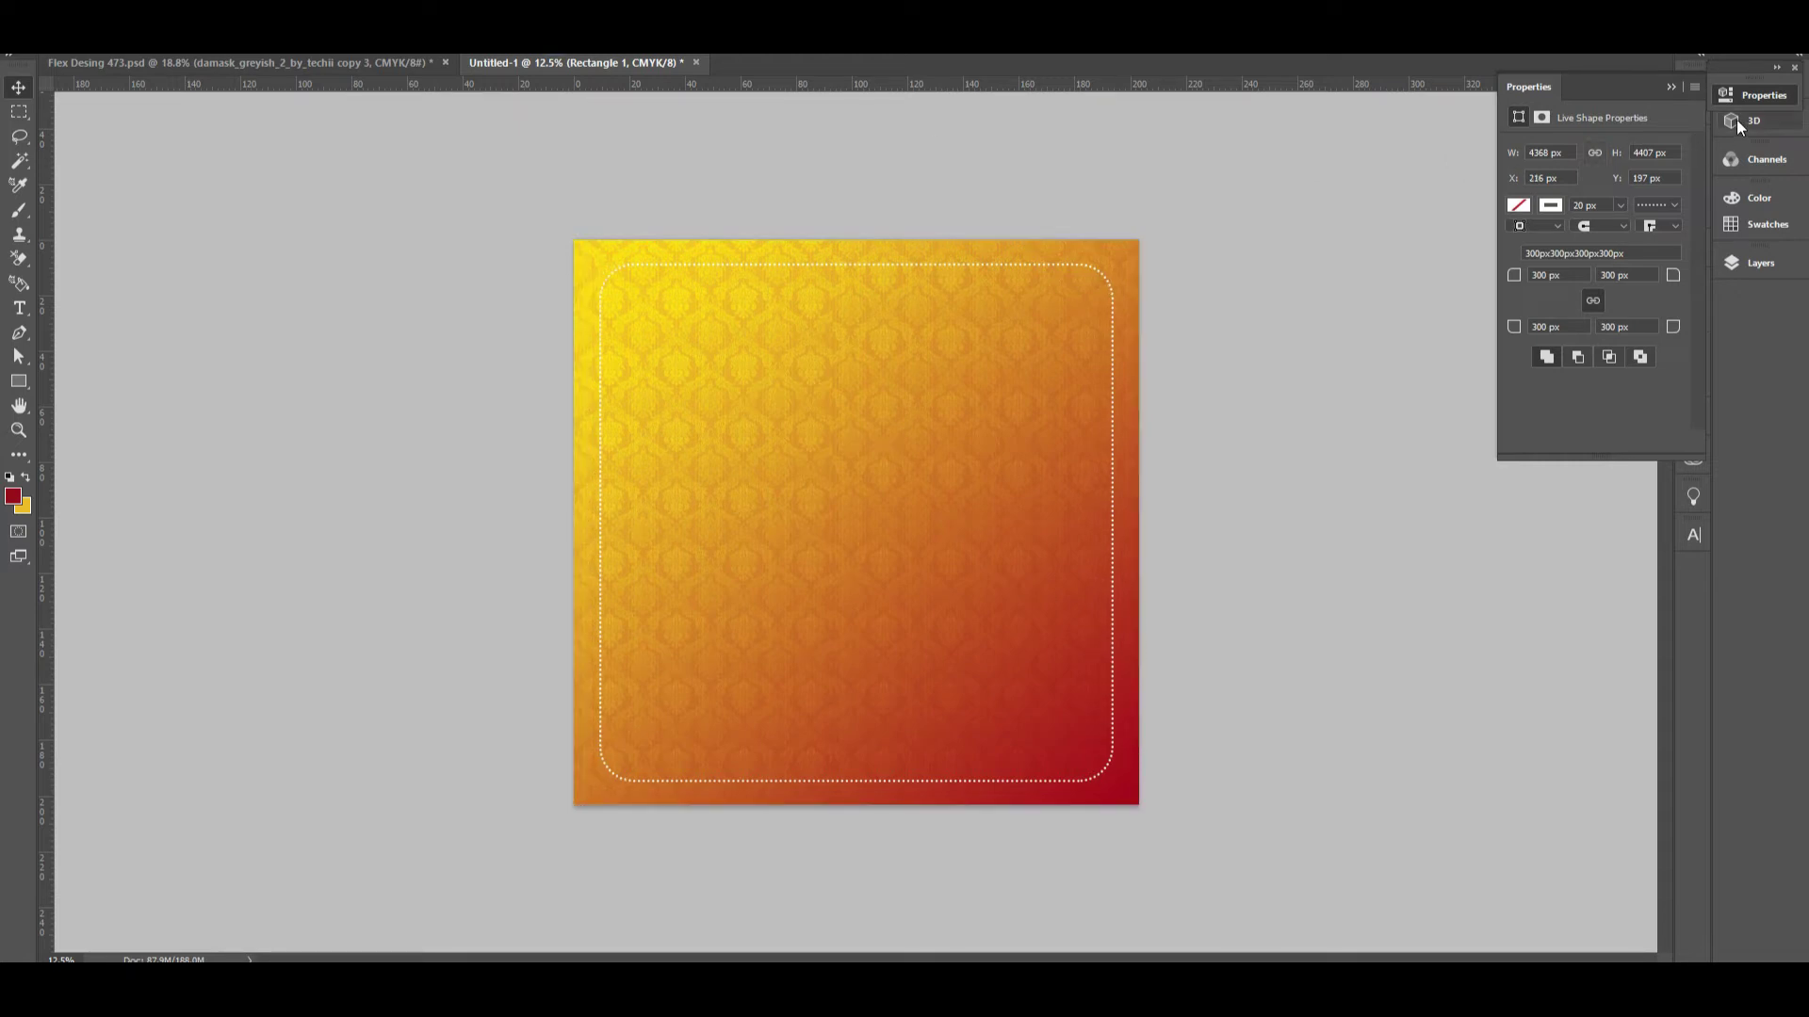
left_click(1760, 96)
- Check the gradient background in the Flex Desing 473.psd reference, then return to Untitled-1
left_click(331, 64)
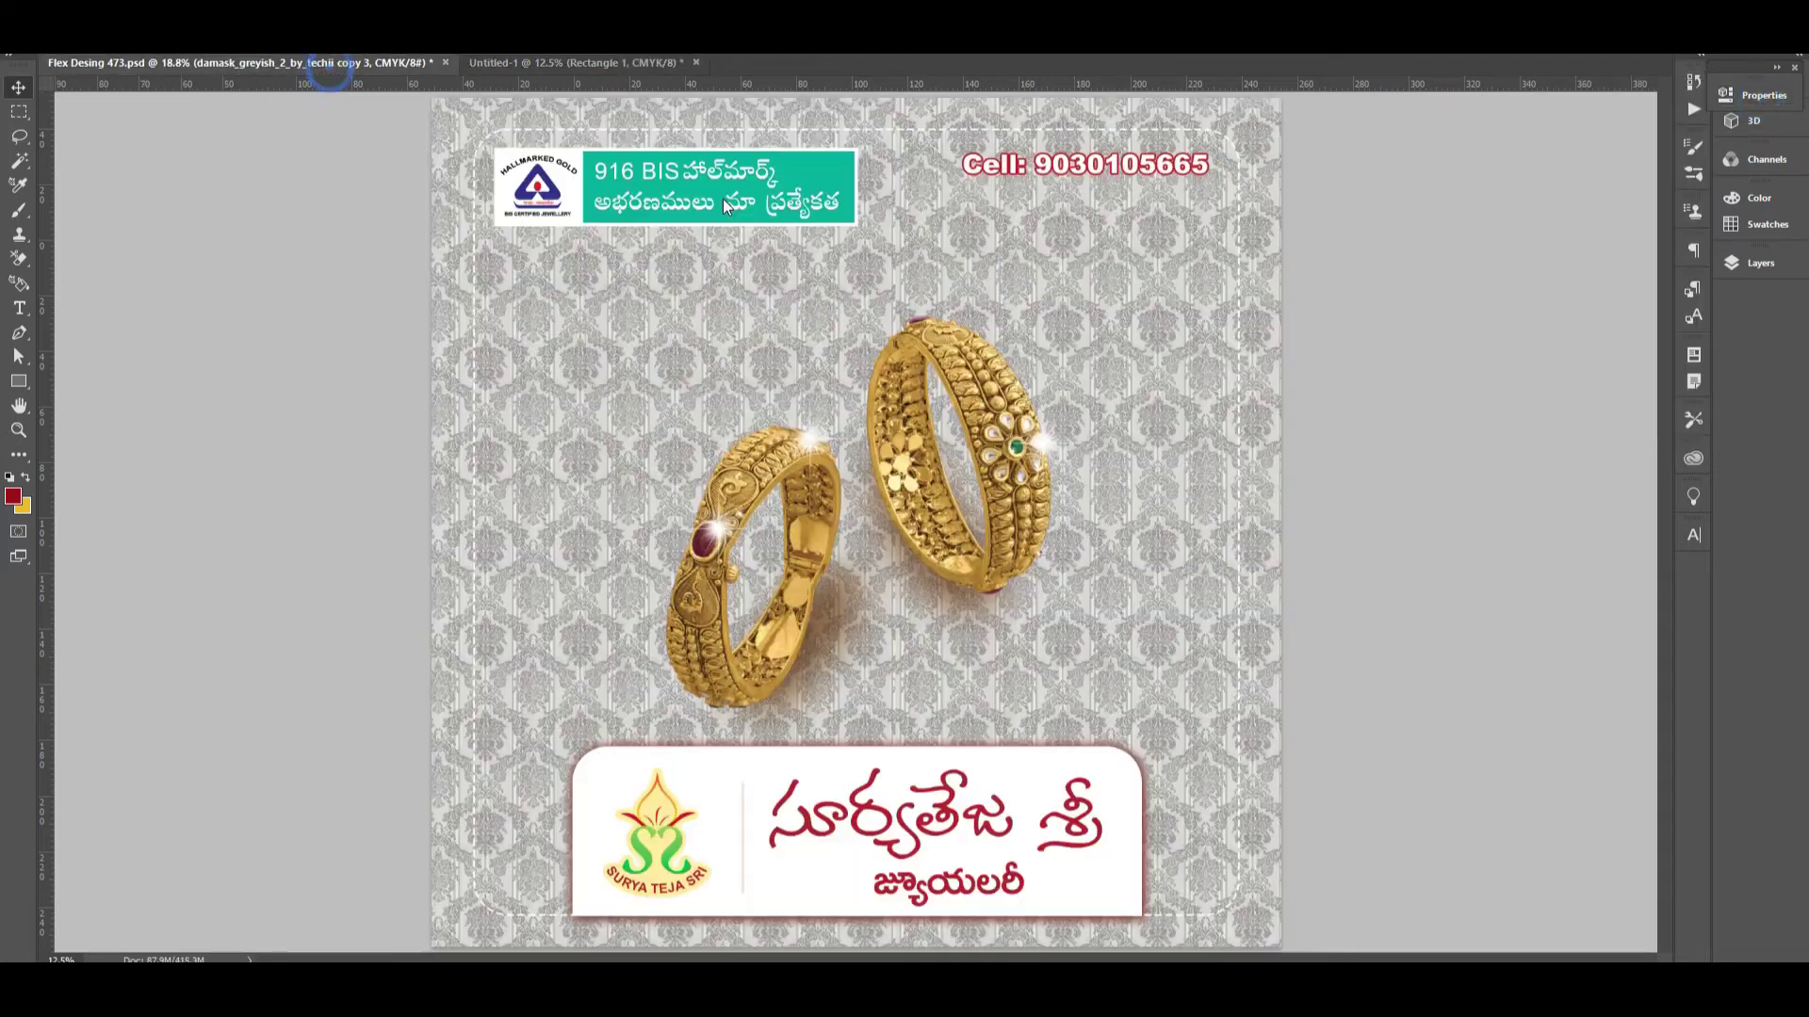
key("shift+alt+s")
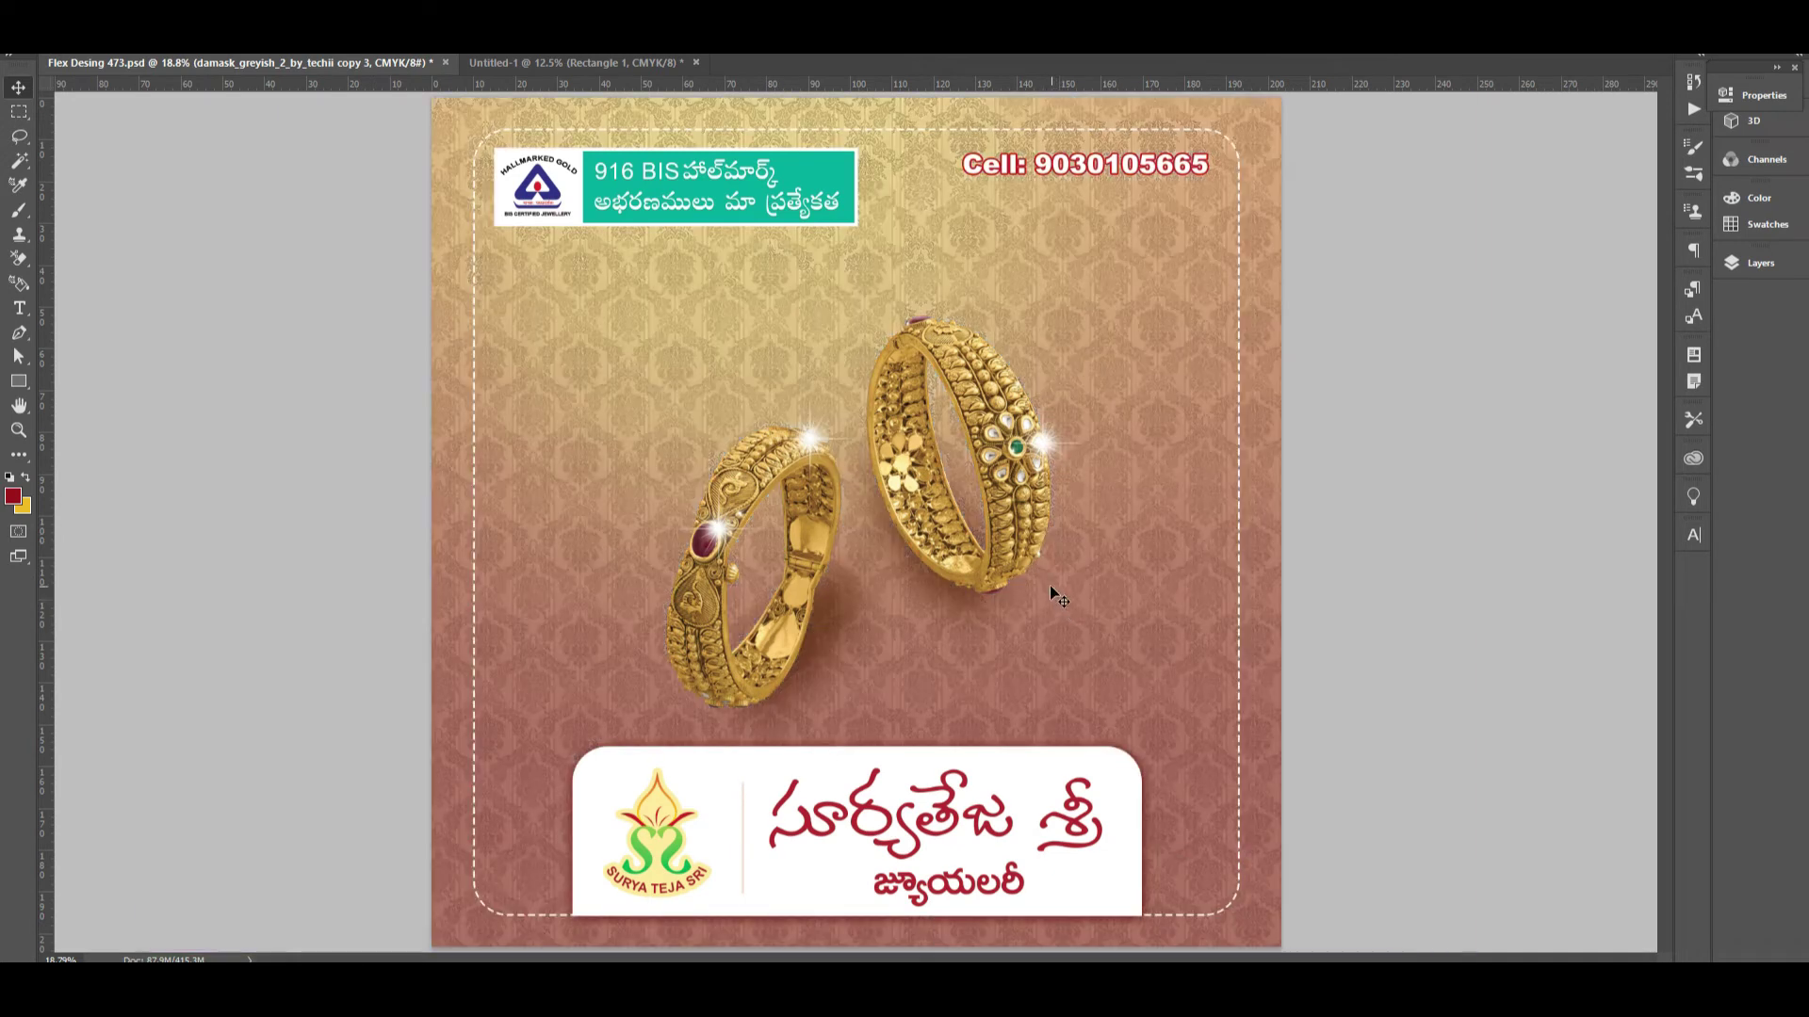
key("shift+alt+o")
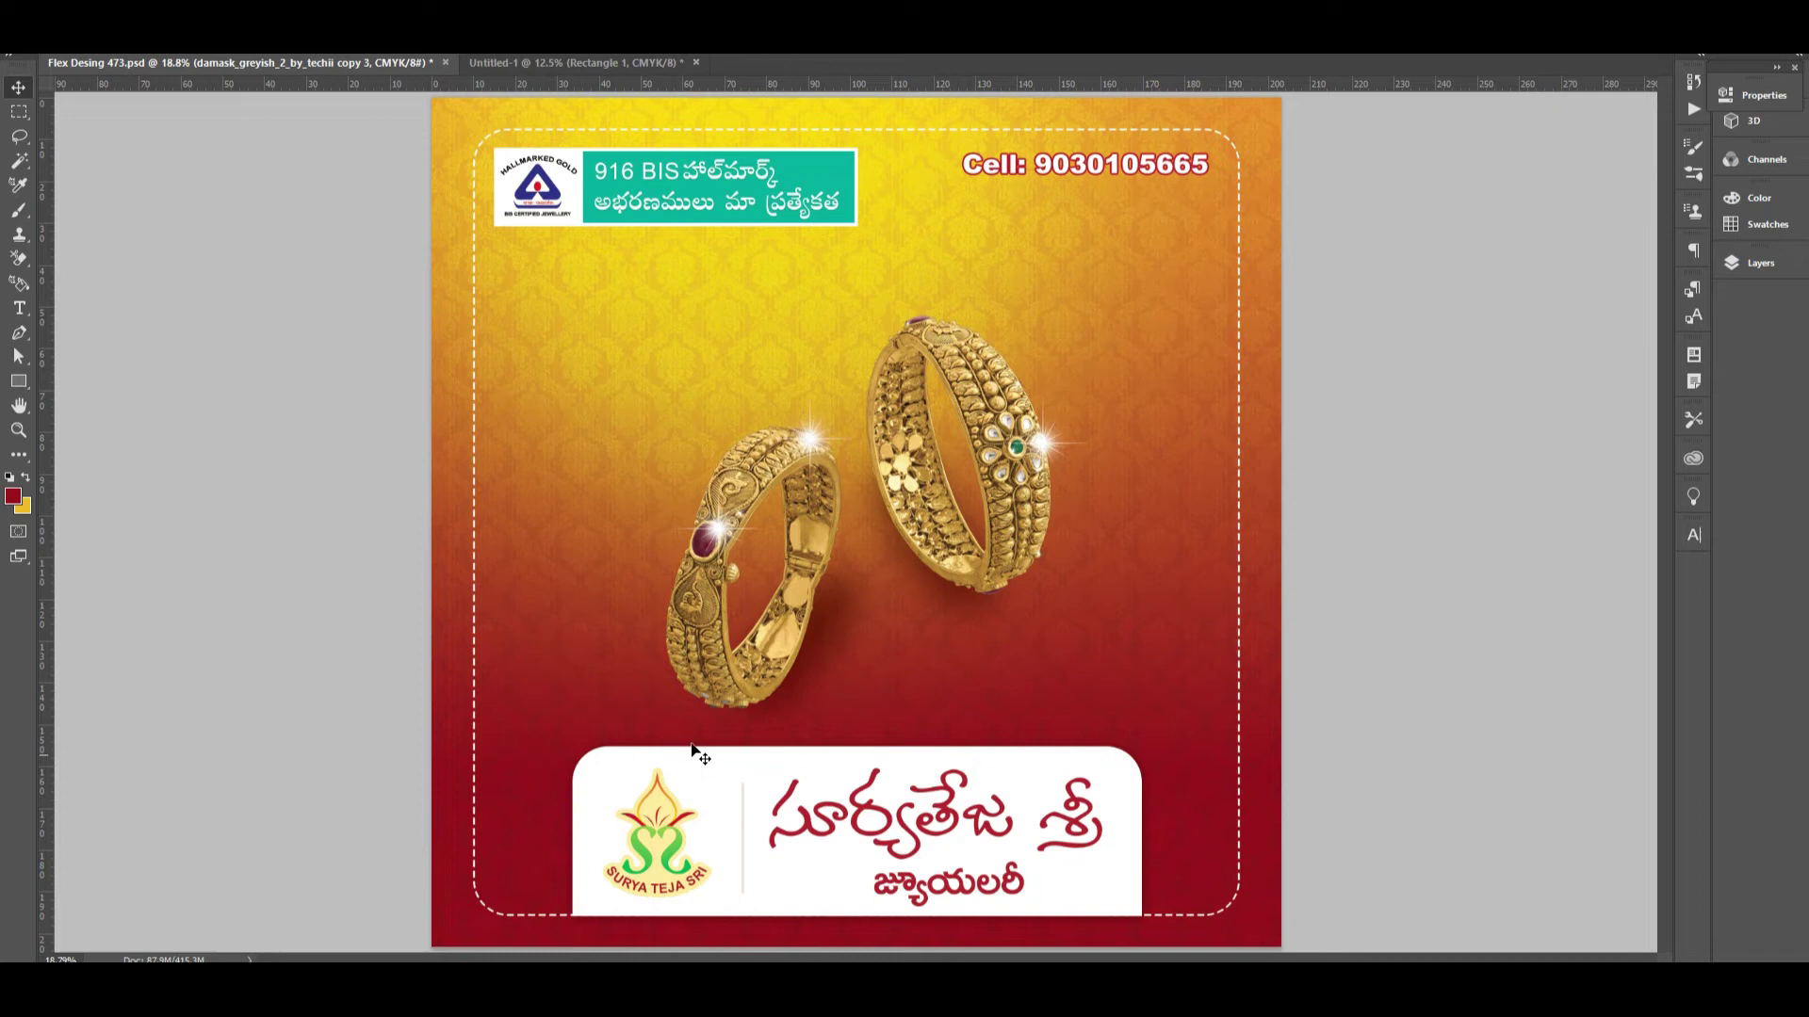
left_click(575, 63)
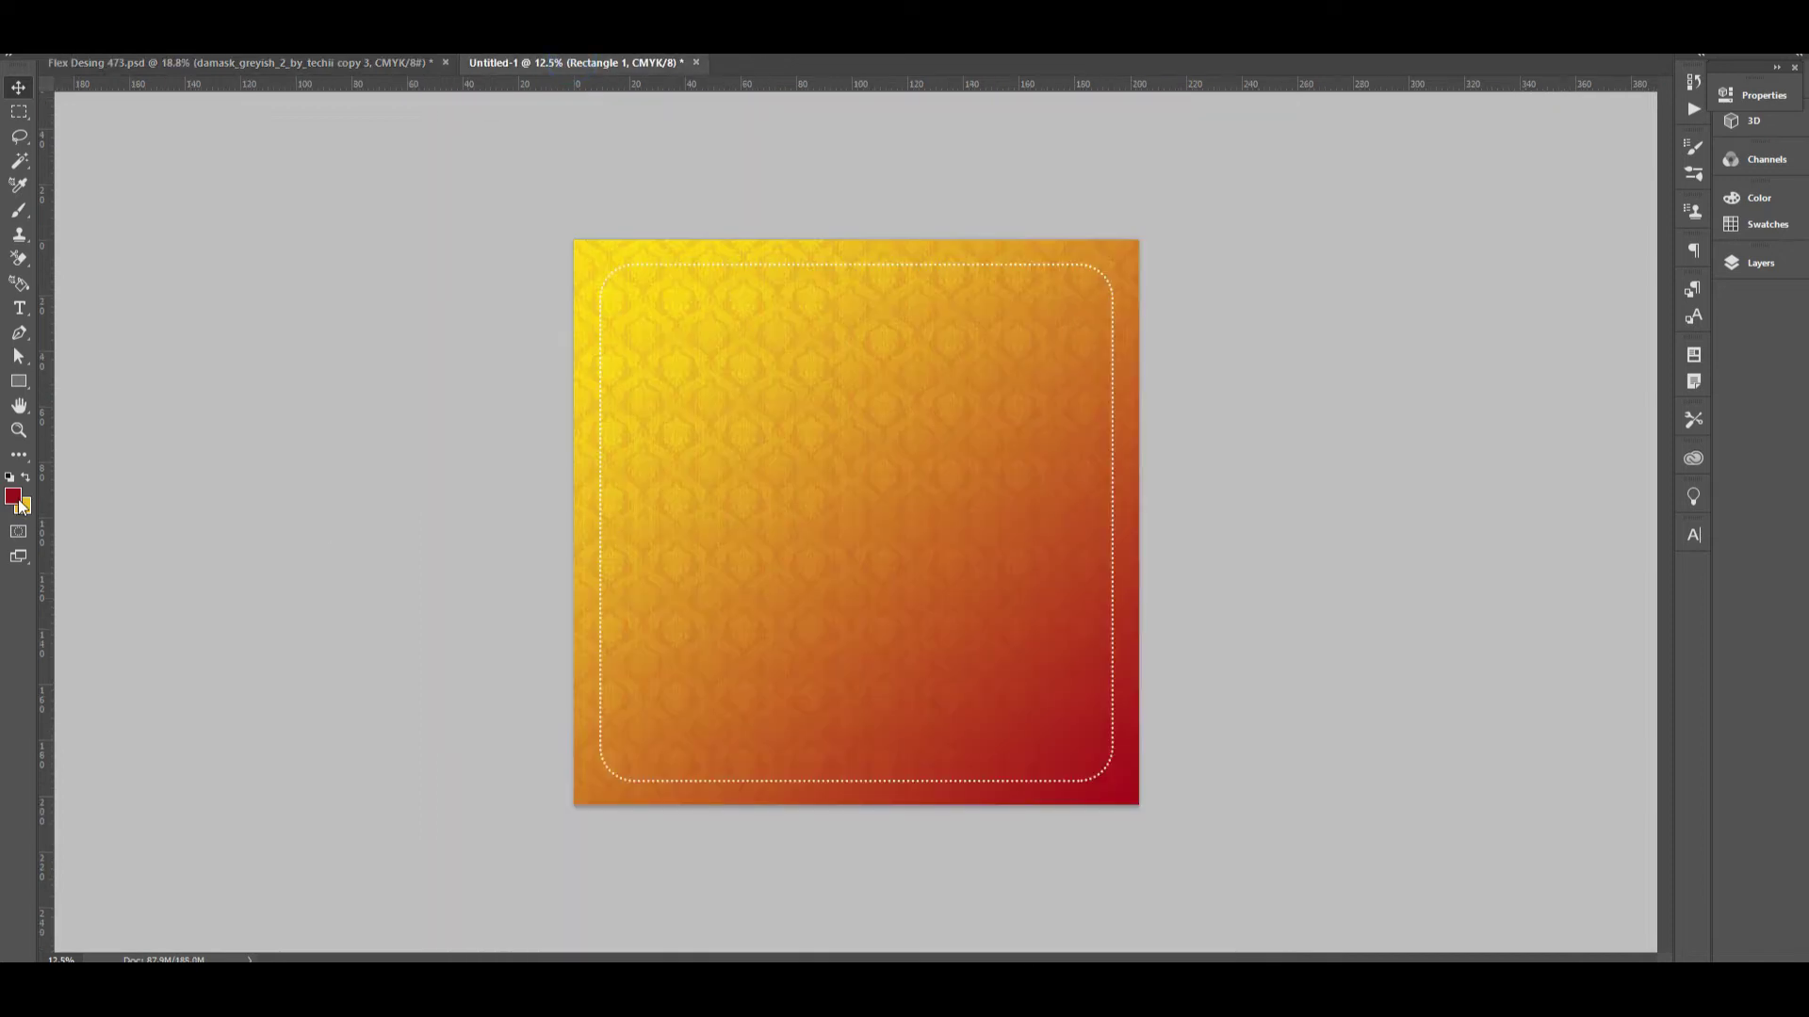
- On a new layer, draw a white, no-stroke rectangle near the banner's bottom
left_click(19, 381)
key("ctrl+shift+n")
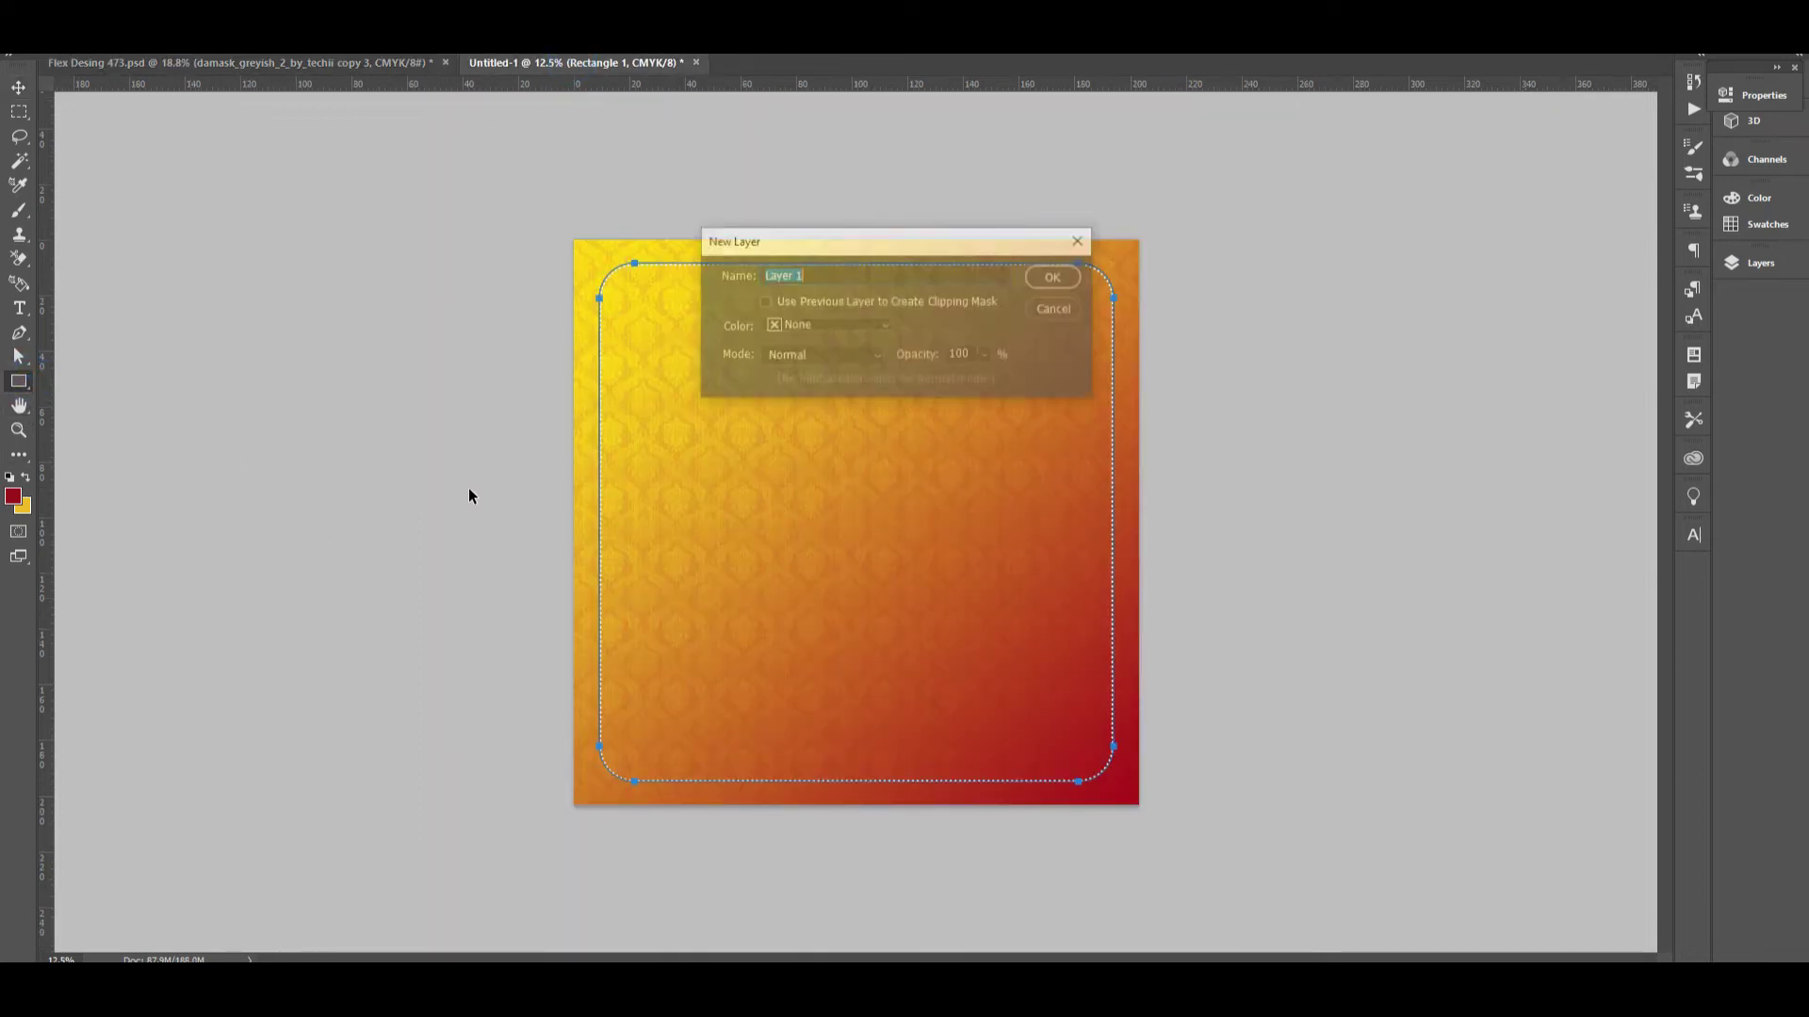
key("Return")
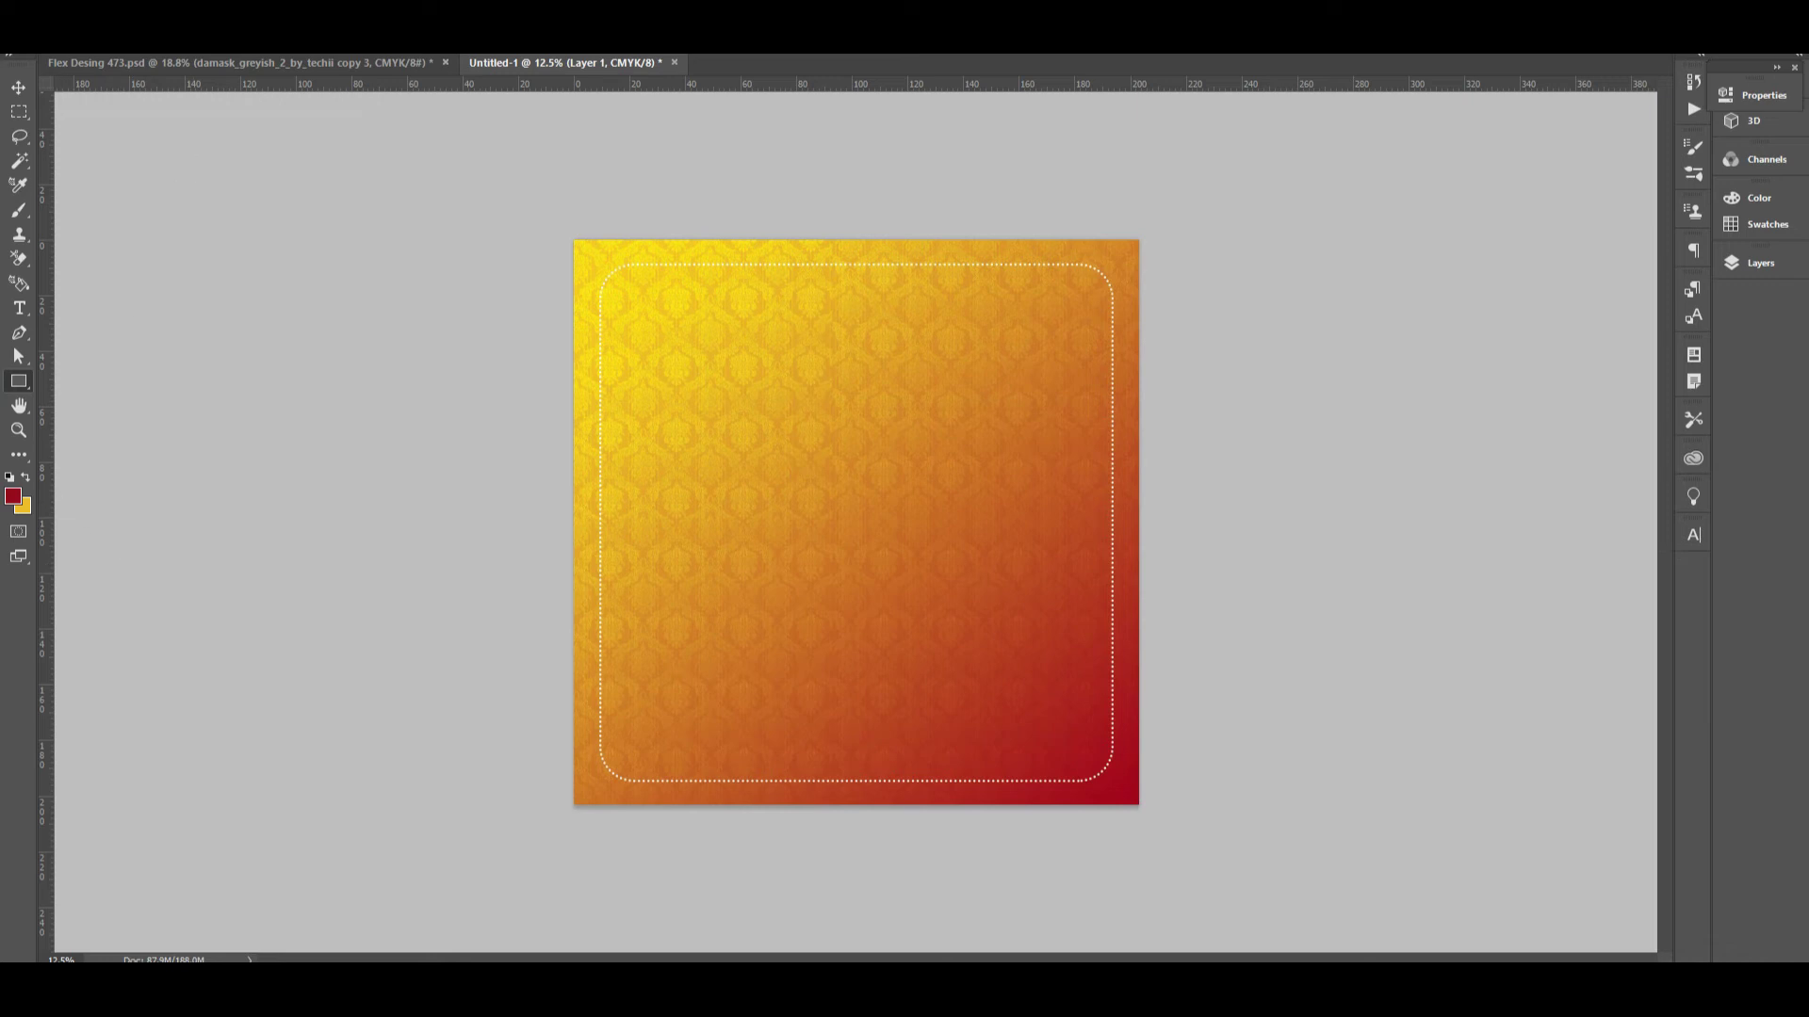
left_click(132, 42)
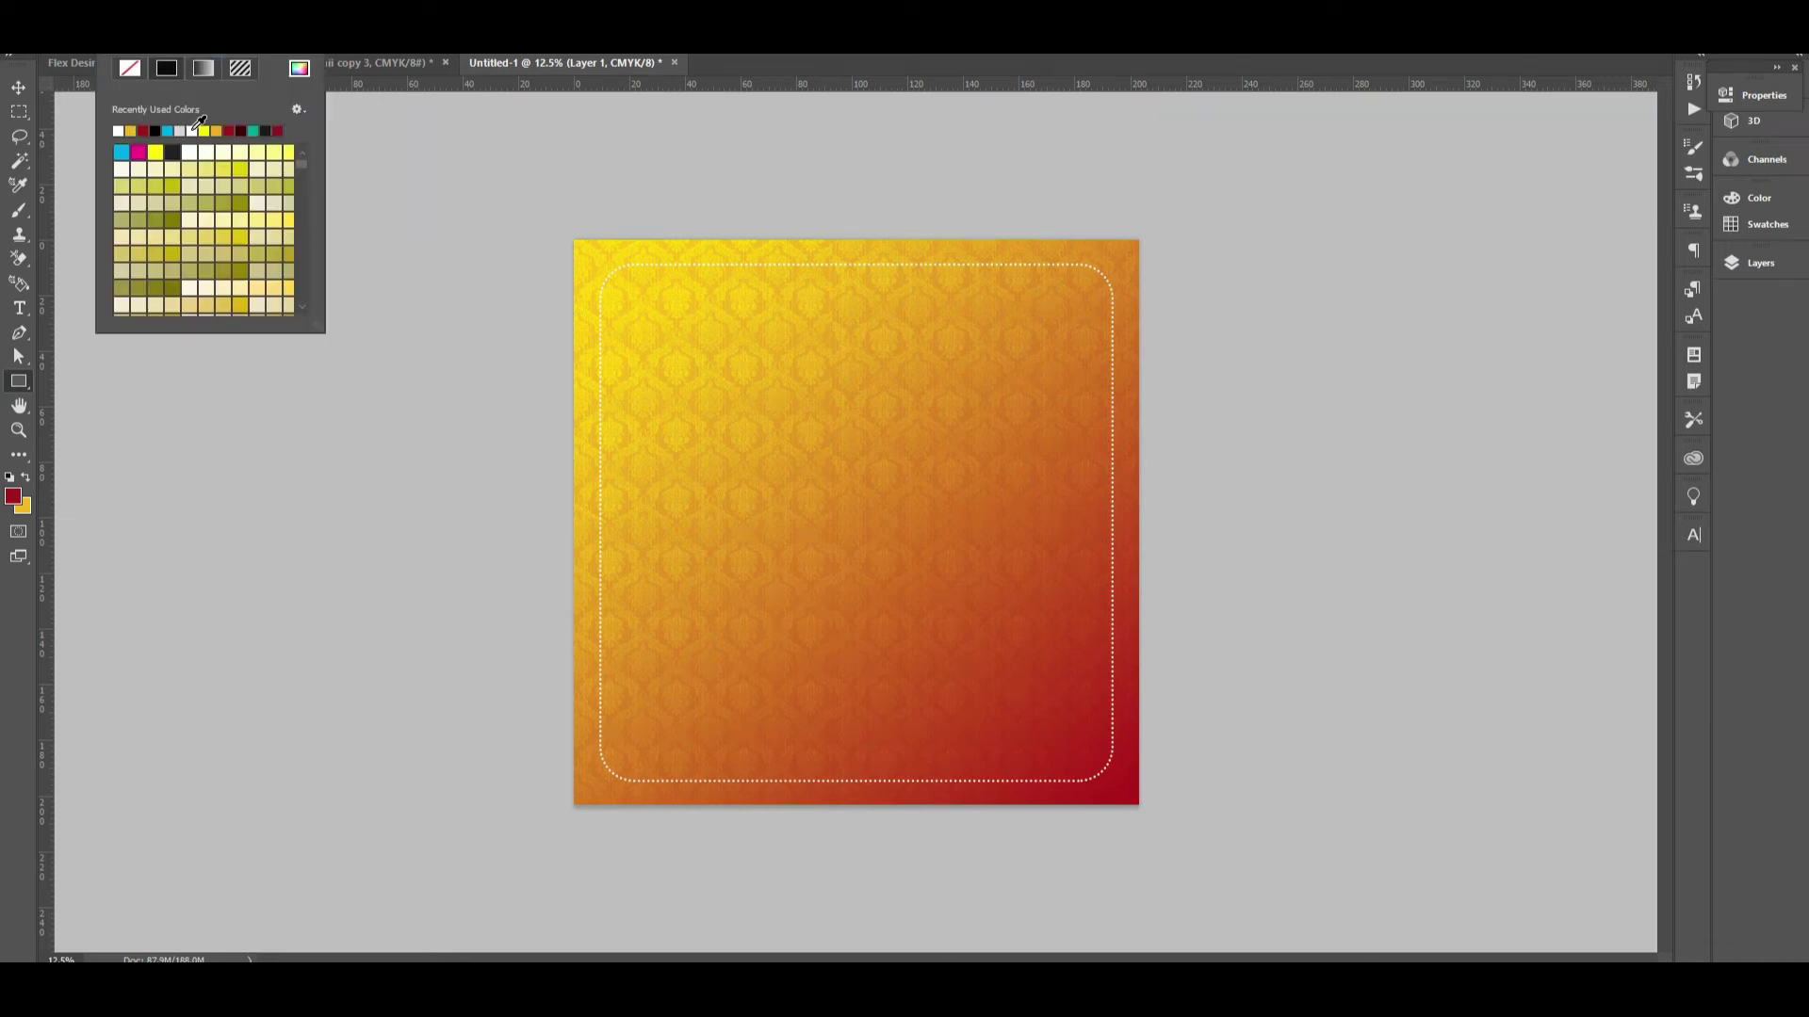
left_click(200, 42)
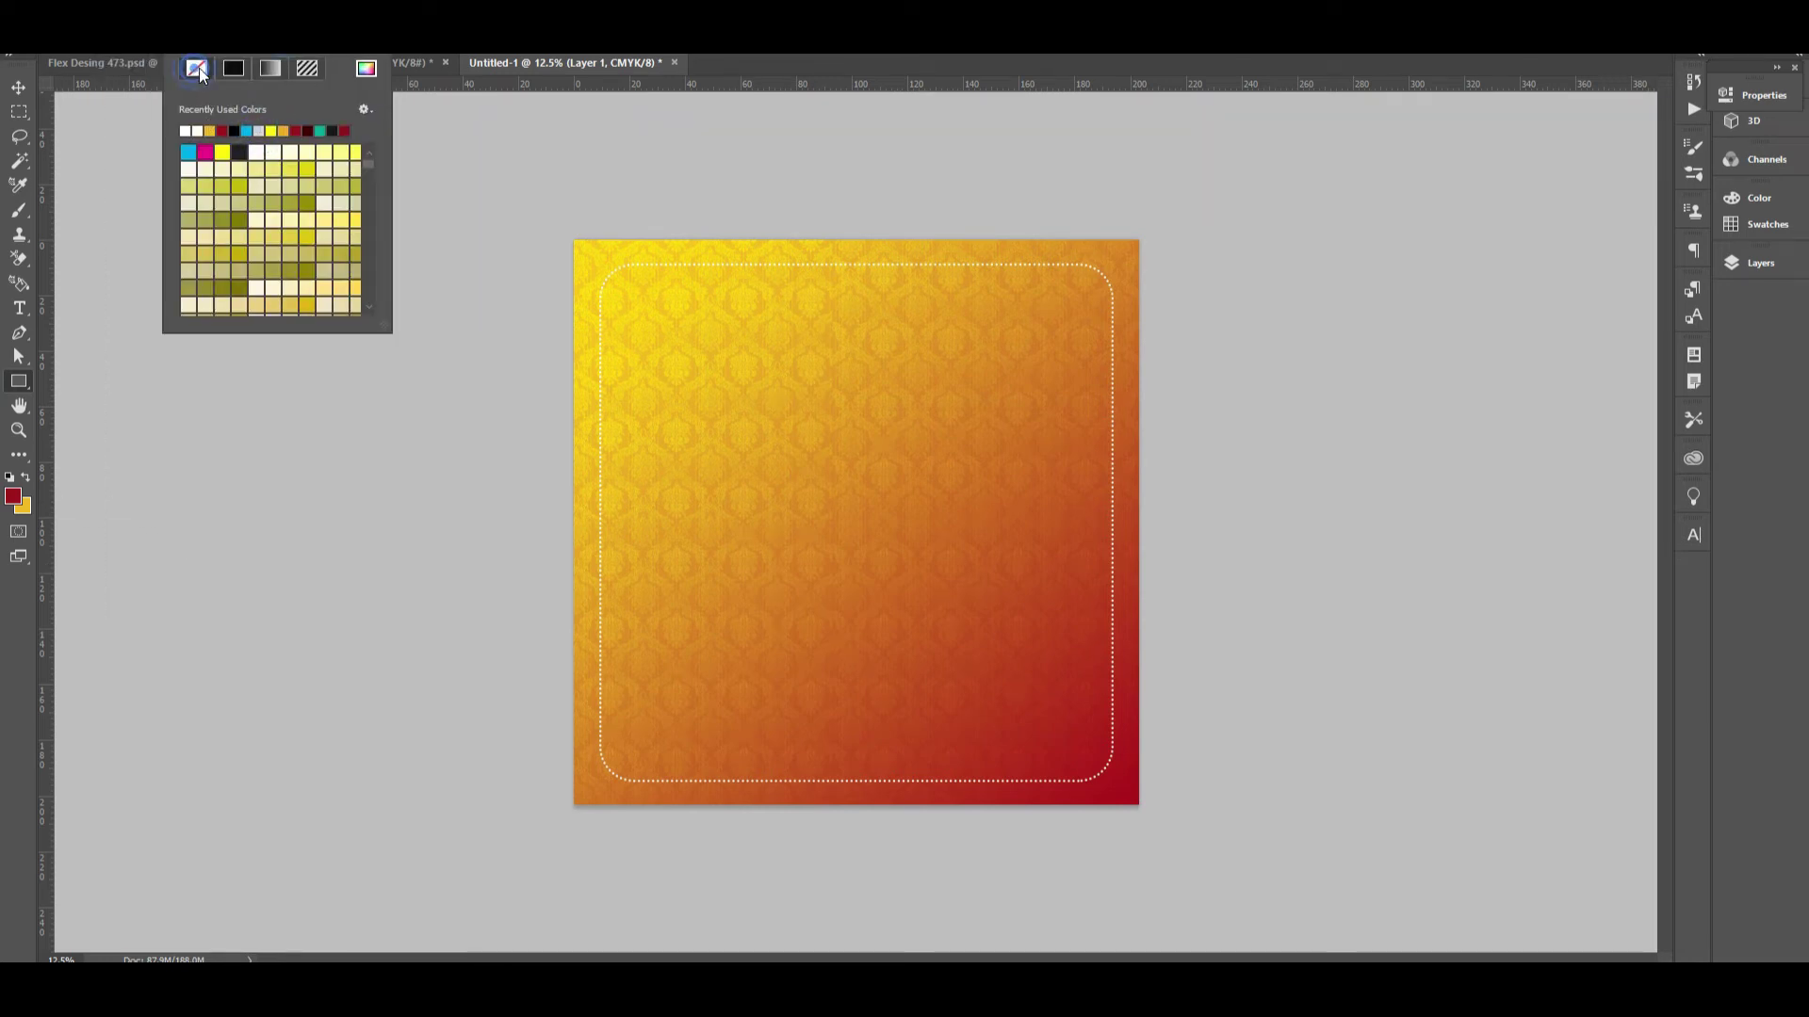
left_click(198, 67)
left_click_drag(662, 673, 1053, 780)
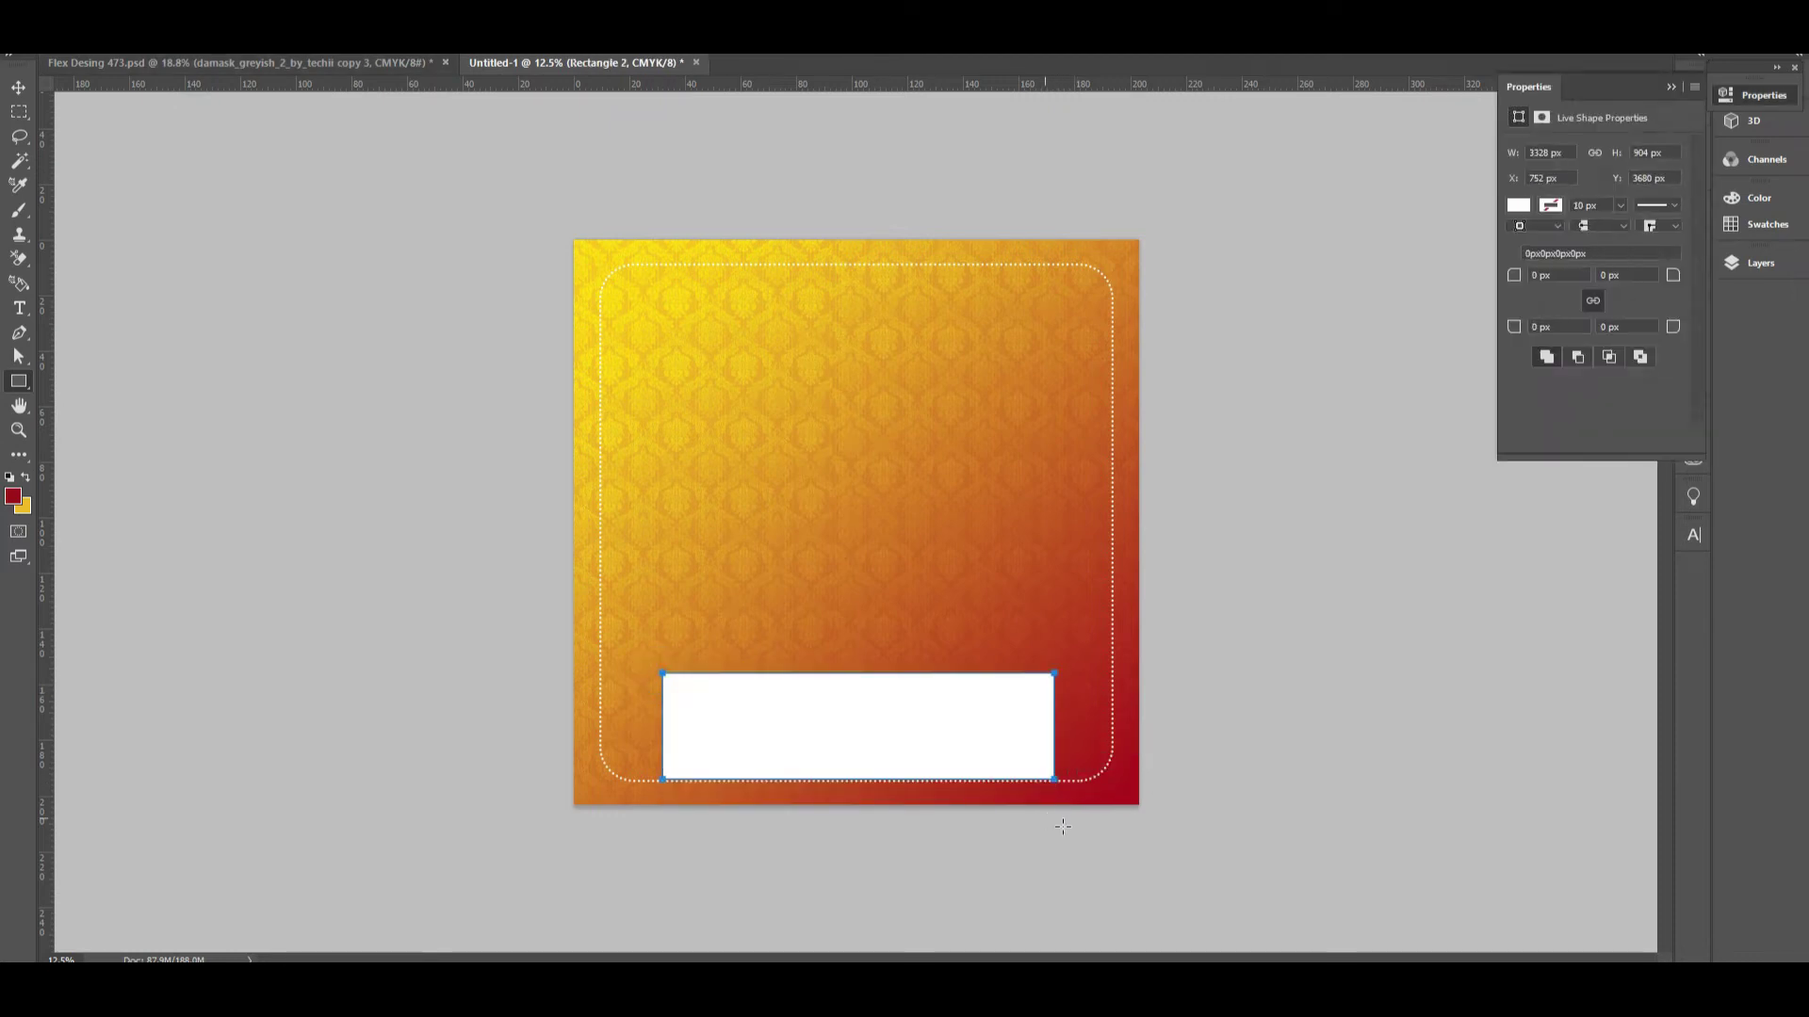
- Centre the white panel horizontally on the canvas and nudge it down slightly
left_click(18, 87)
key("ctrl+a")
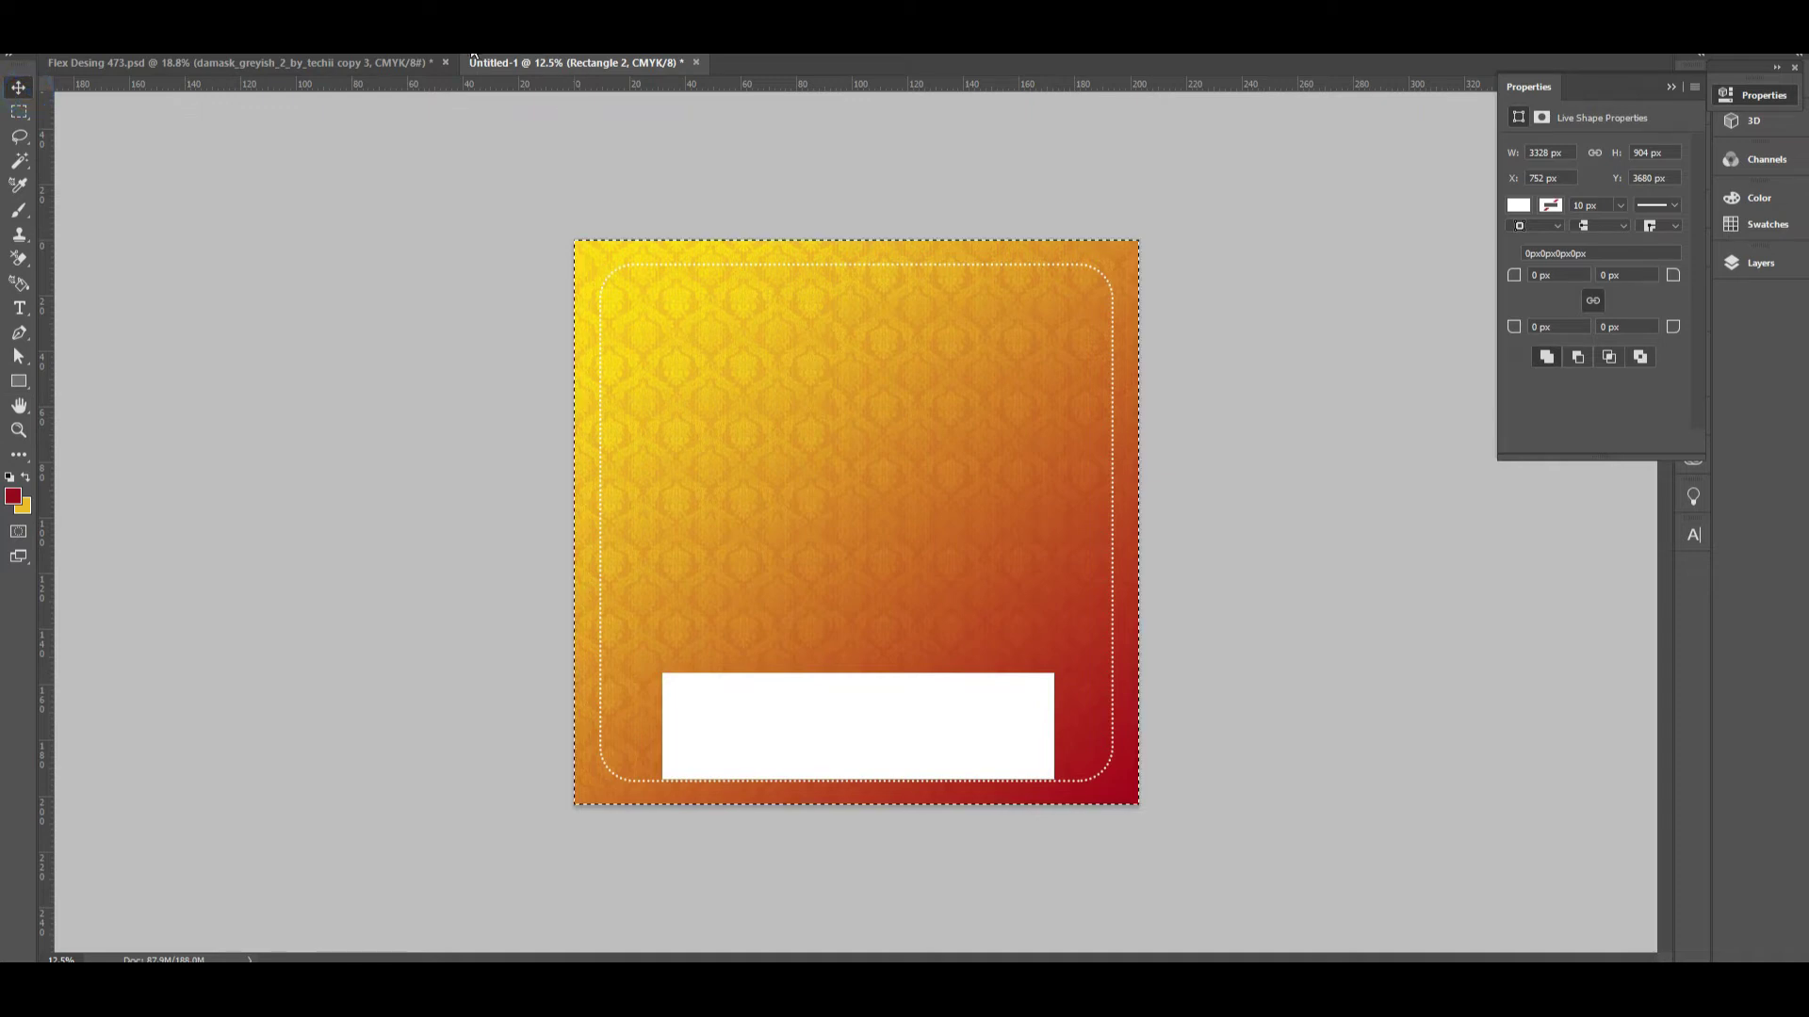
key("ctrl+d")
key("Down")
key("Down")
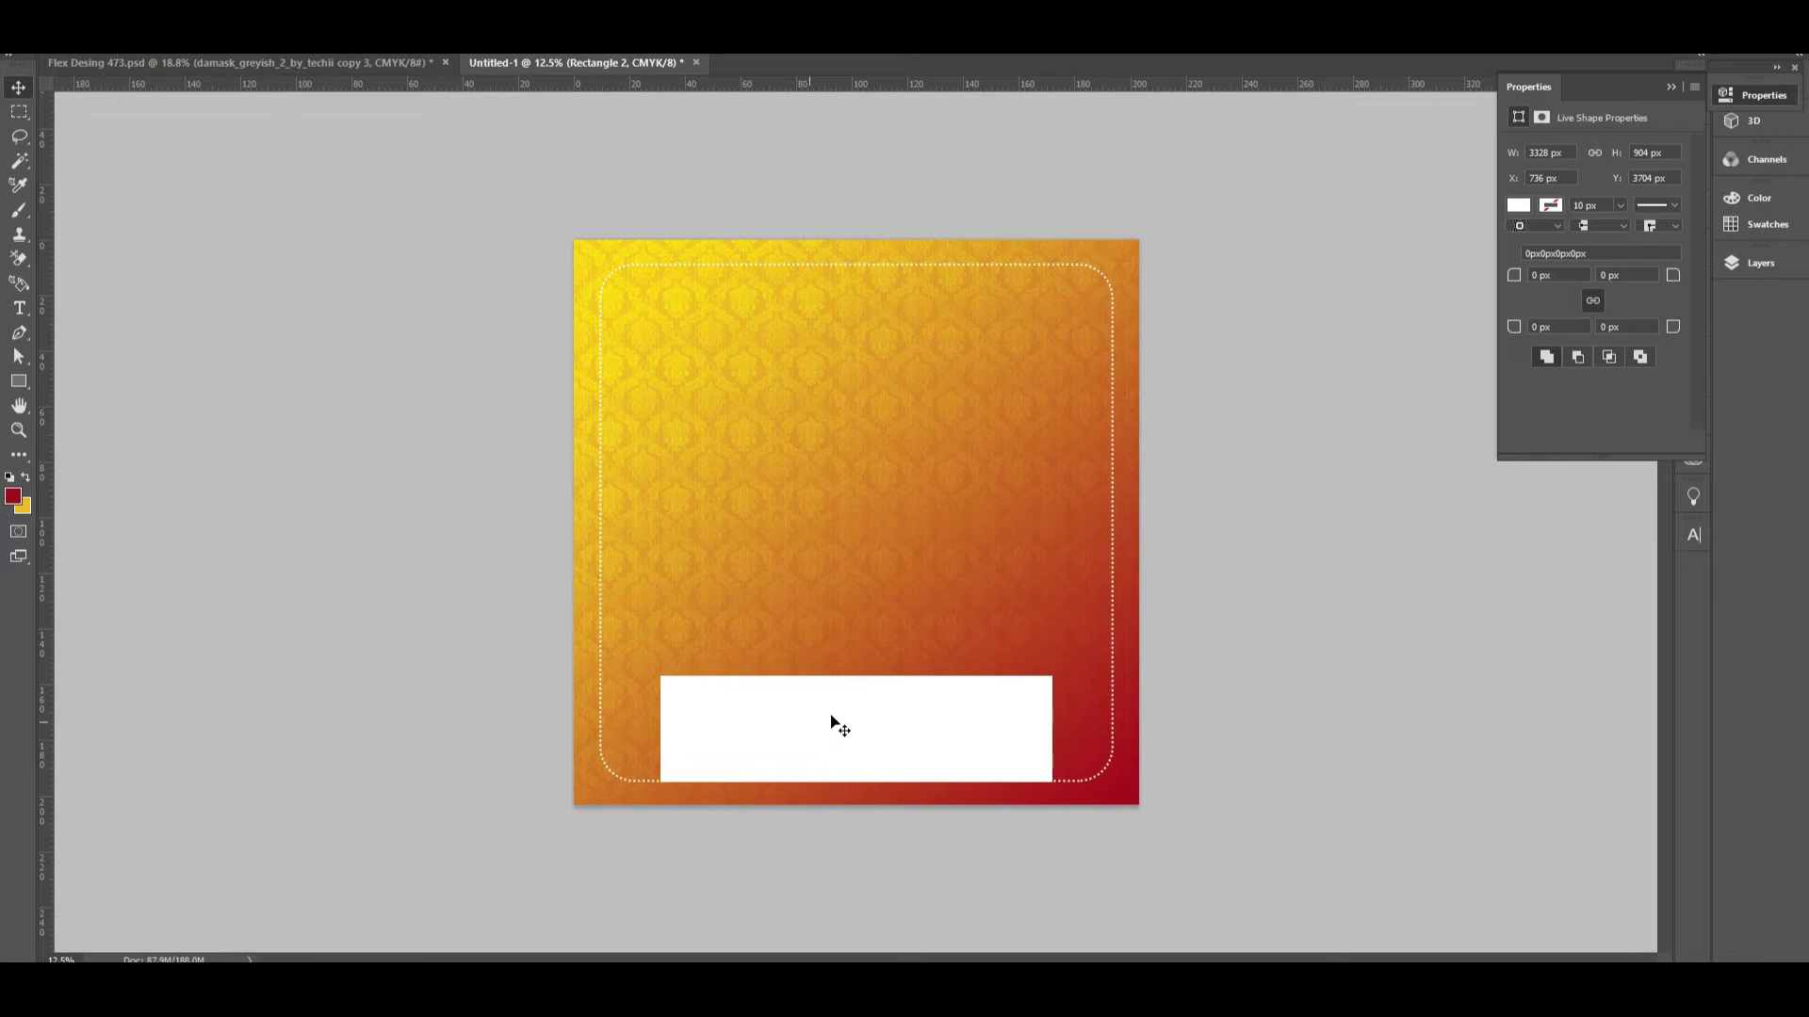
- Give the panel 300 px top-left and top-right corner radii, then view the reference design
left_click(1576, 275)
type("300")
key("Tab")
type("300")
key("Tab")
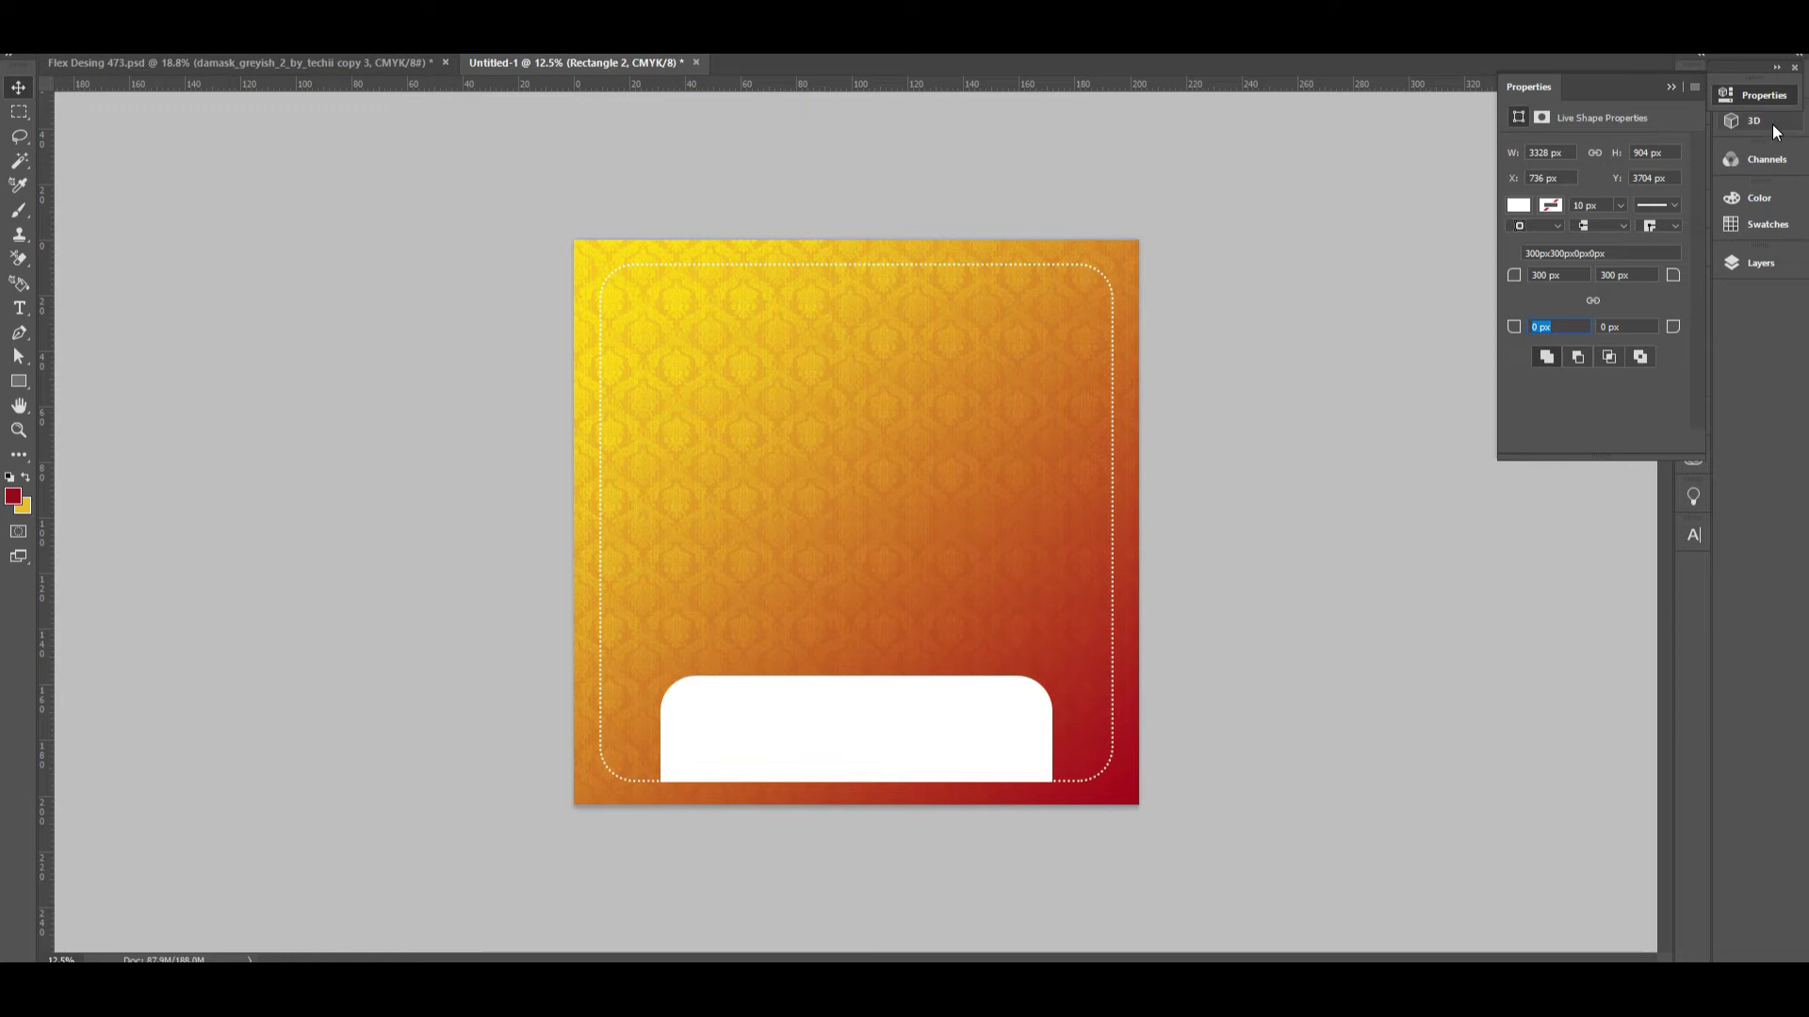
left_click(1756, 94)
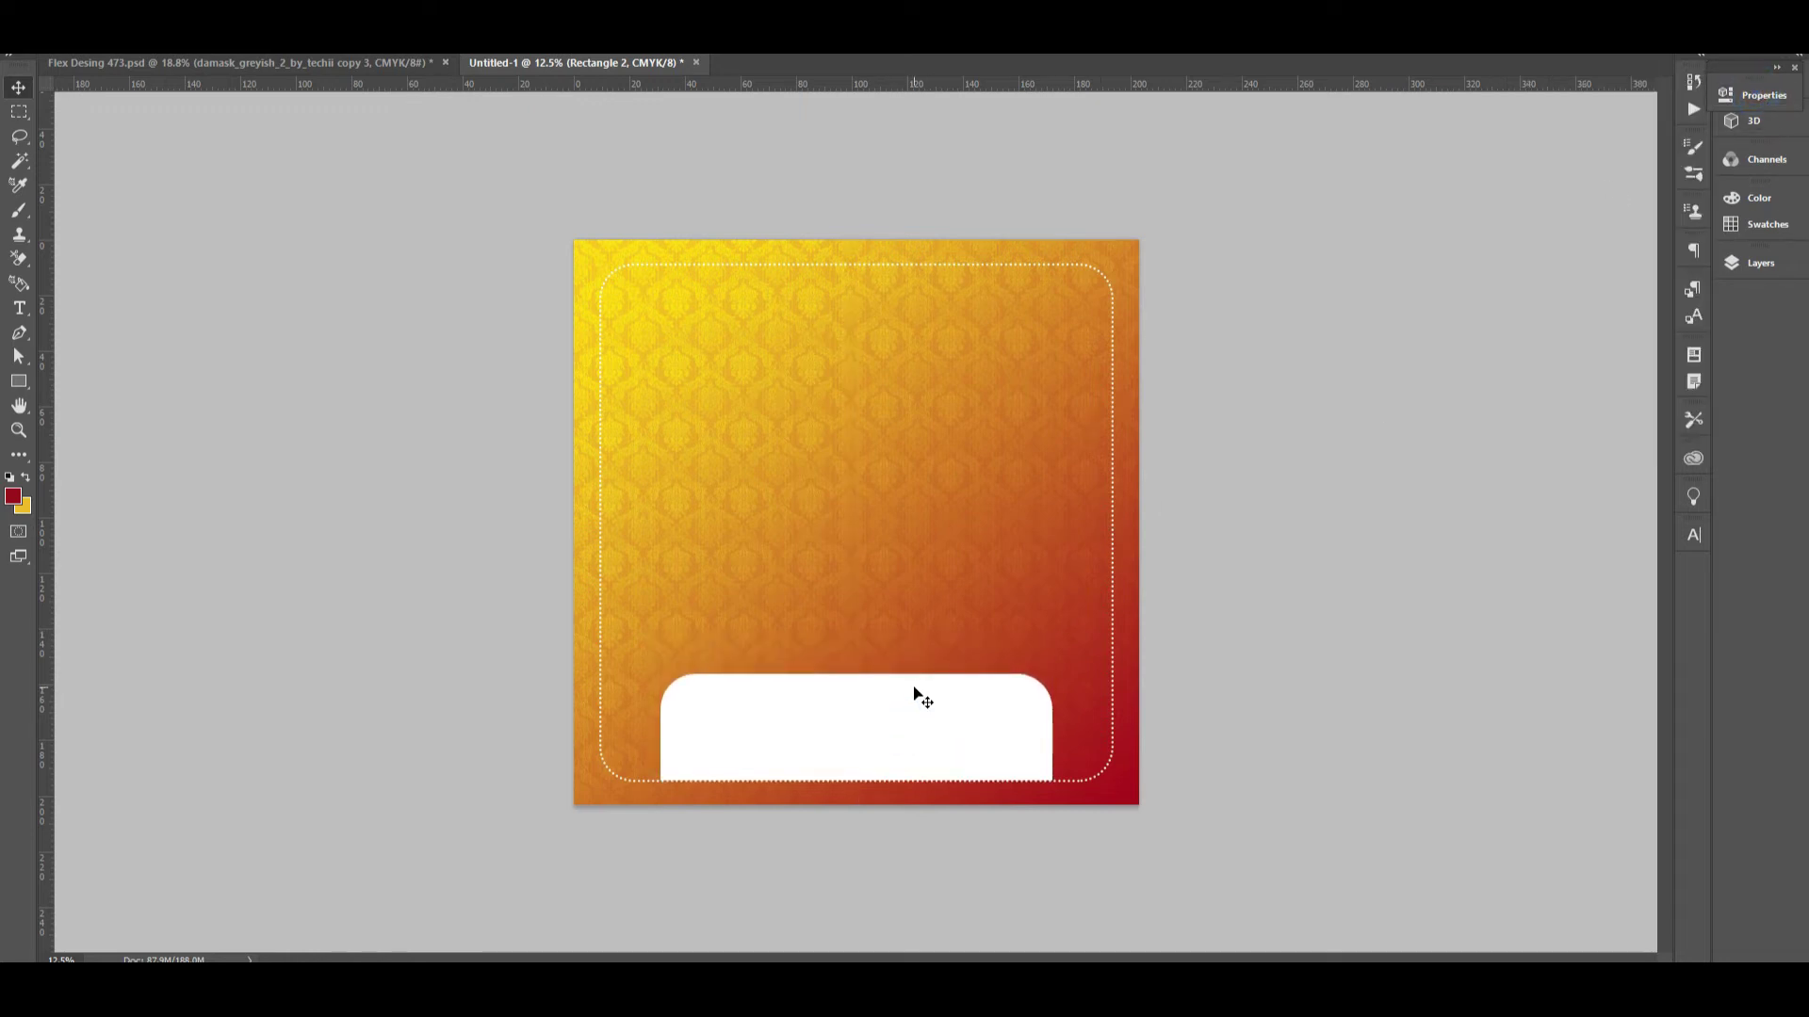
left_click(309, 62)
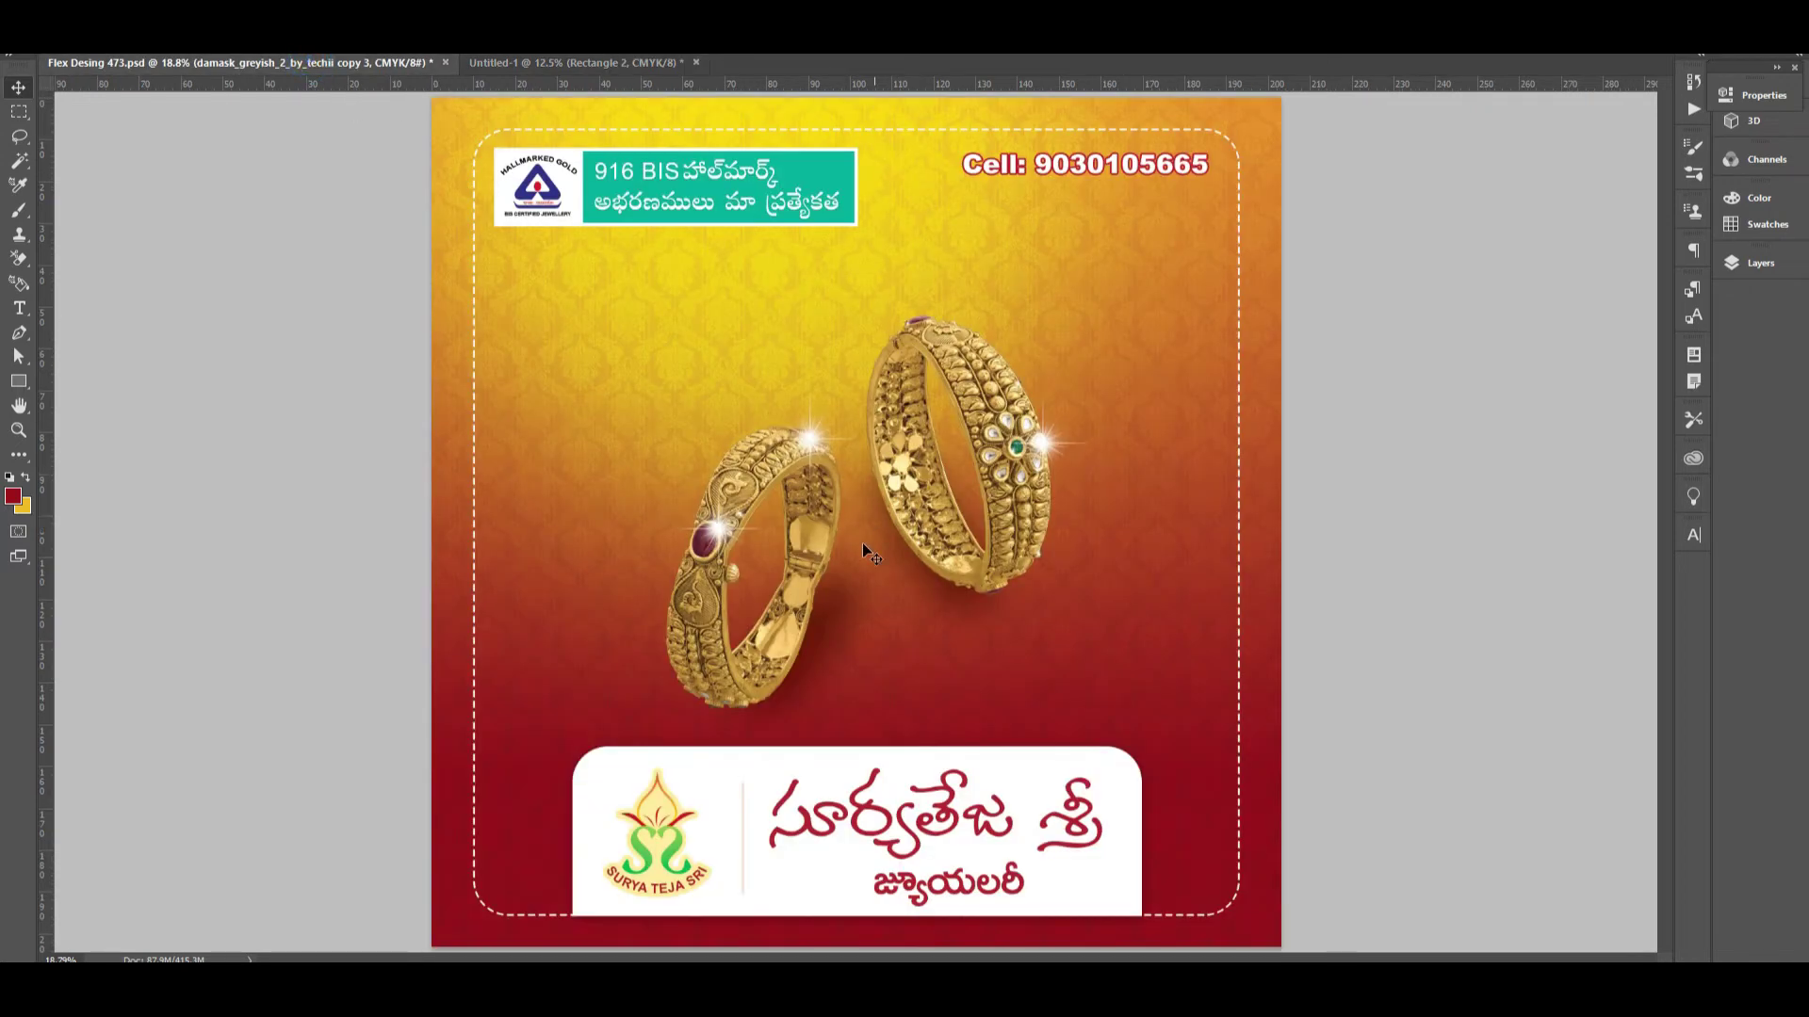
- Copy the SURYA TEJA SRI logo layer from the reference onto the new banner's white panel
right_click(660, 818)
left_click(735, 772)
left_click_drag(664, 816, 753, 731)
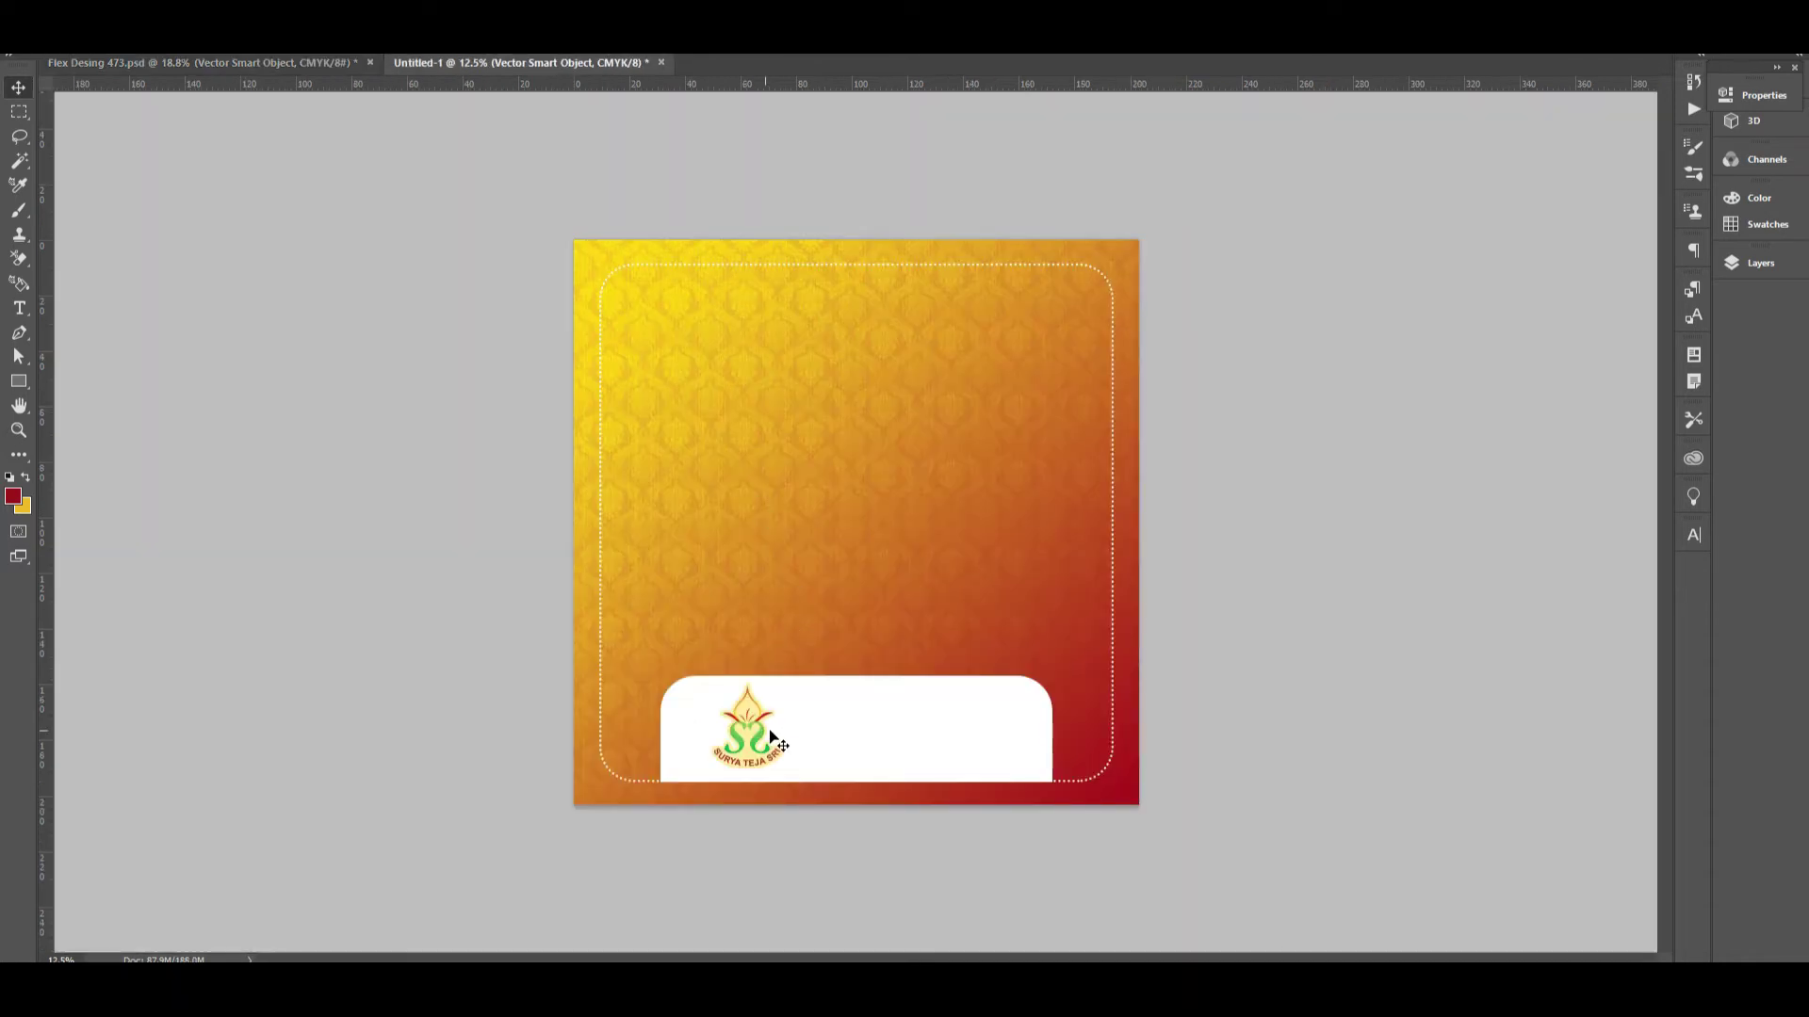
- Find the red Telugu shop-name text layer in the reference and carry it onto the new banner
left_click(336, 64)
right_click(903, 838)
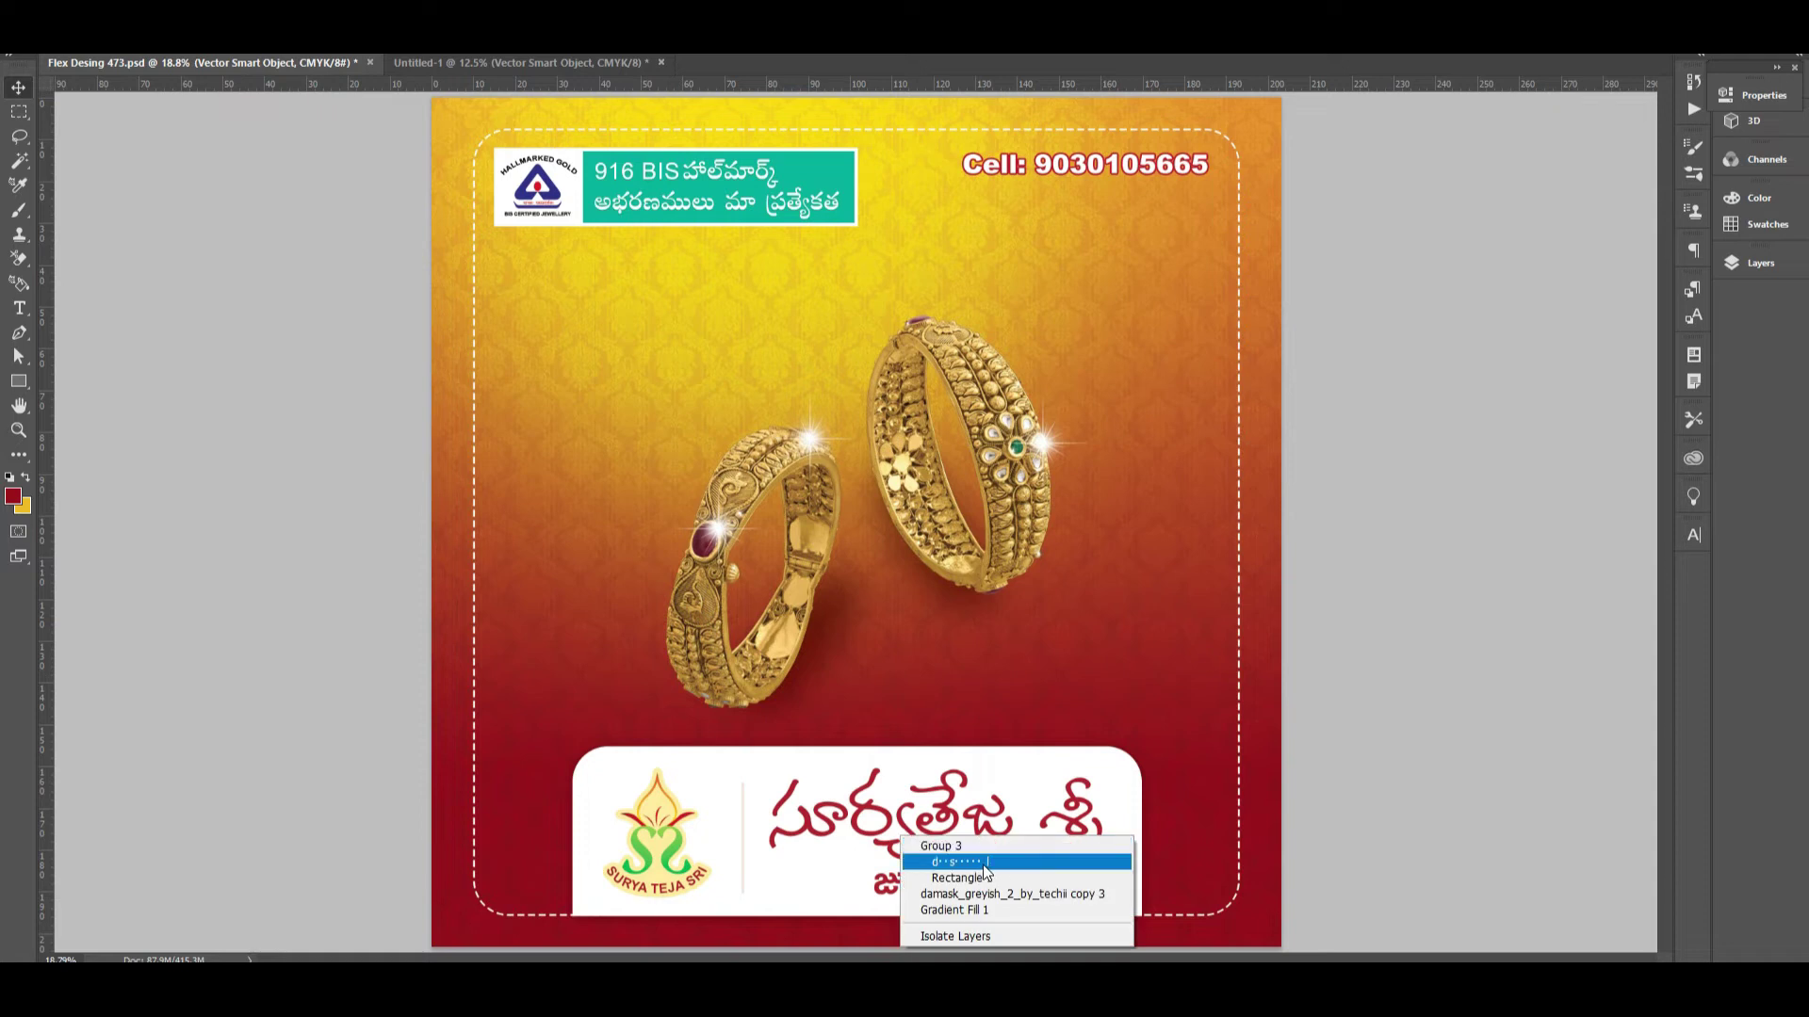
left_click(970, 862)
right_click(963, 772)
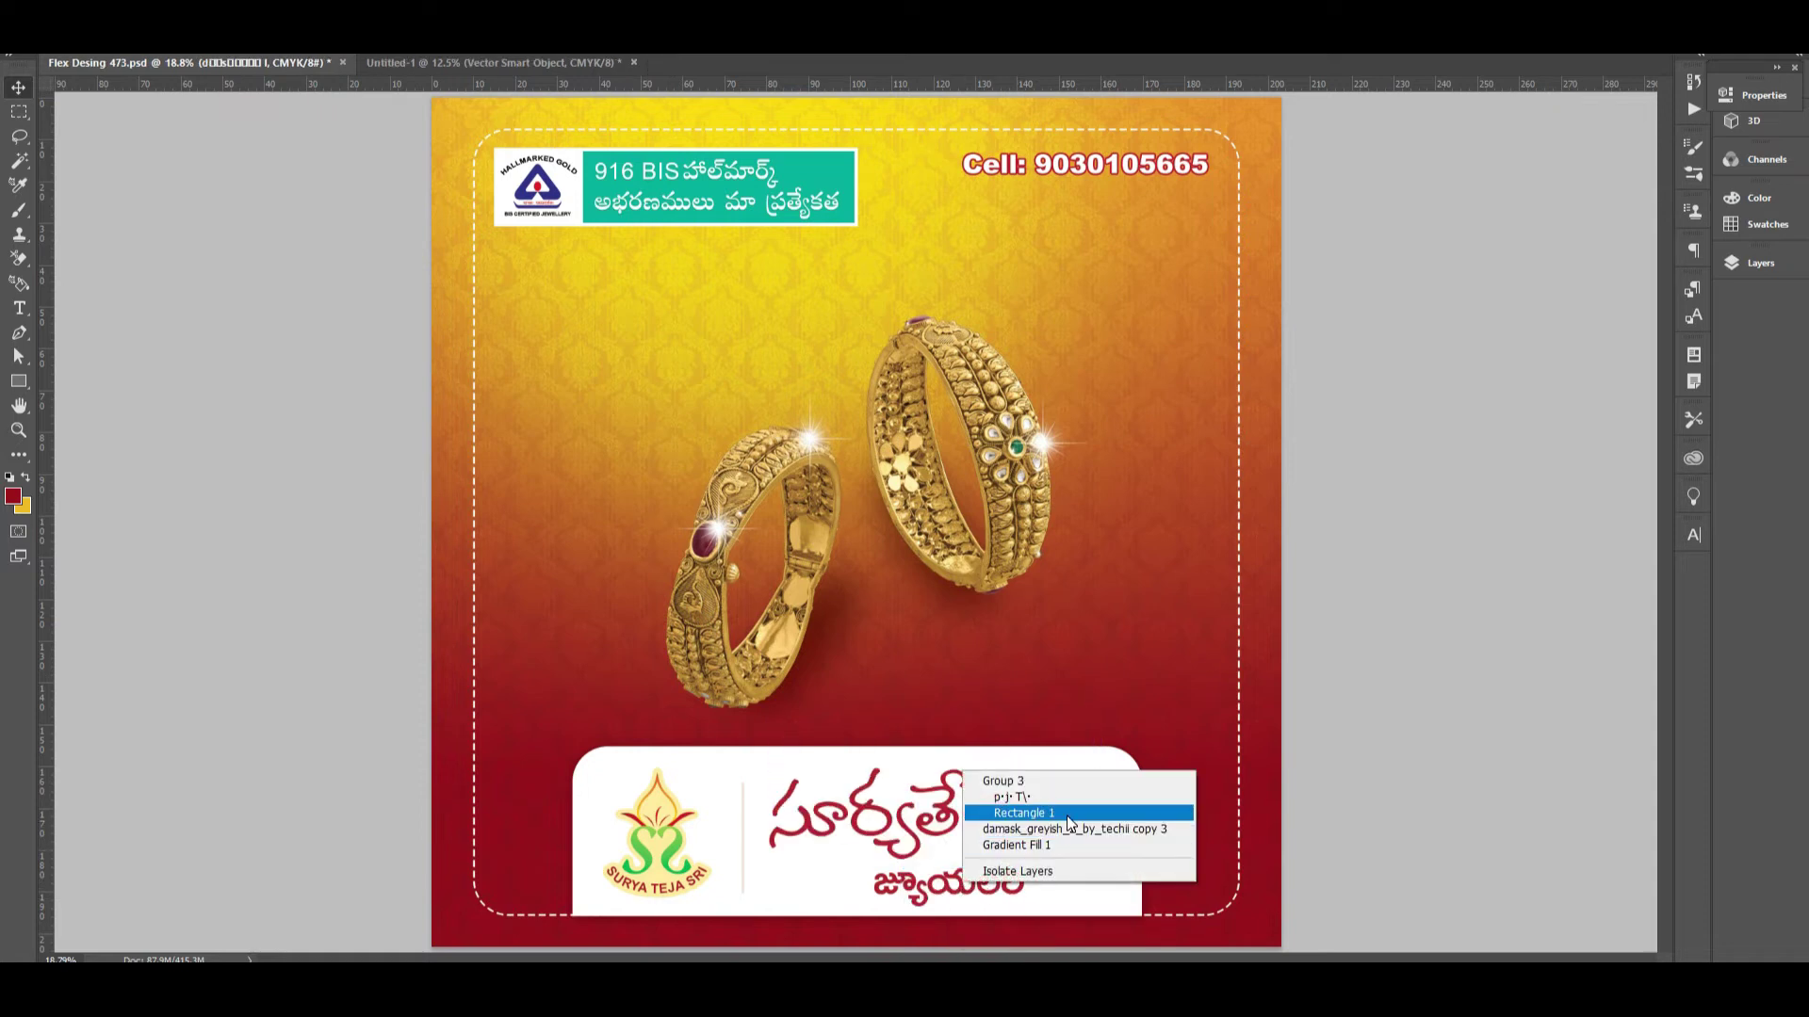
left_click(1024, 813)
right_click(979, 757)
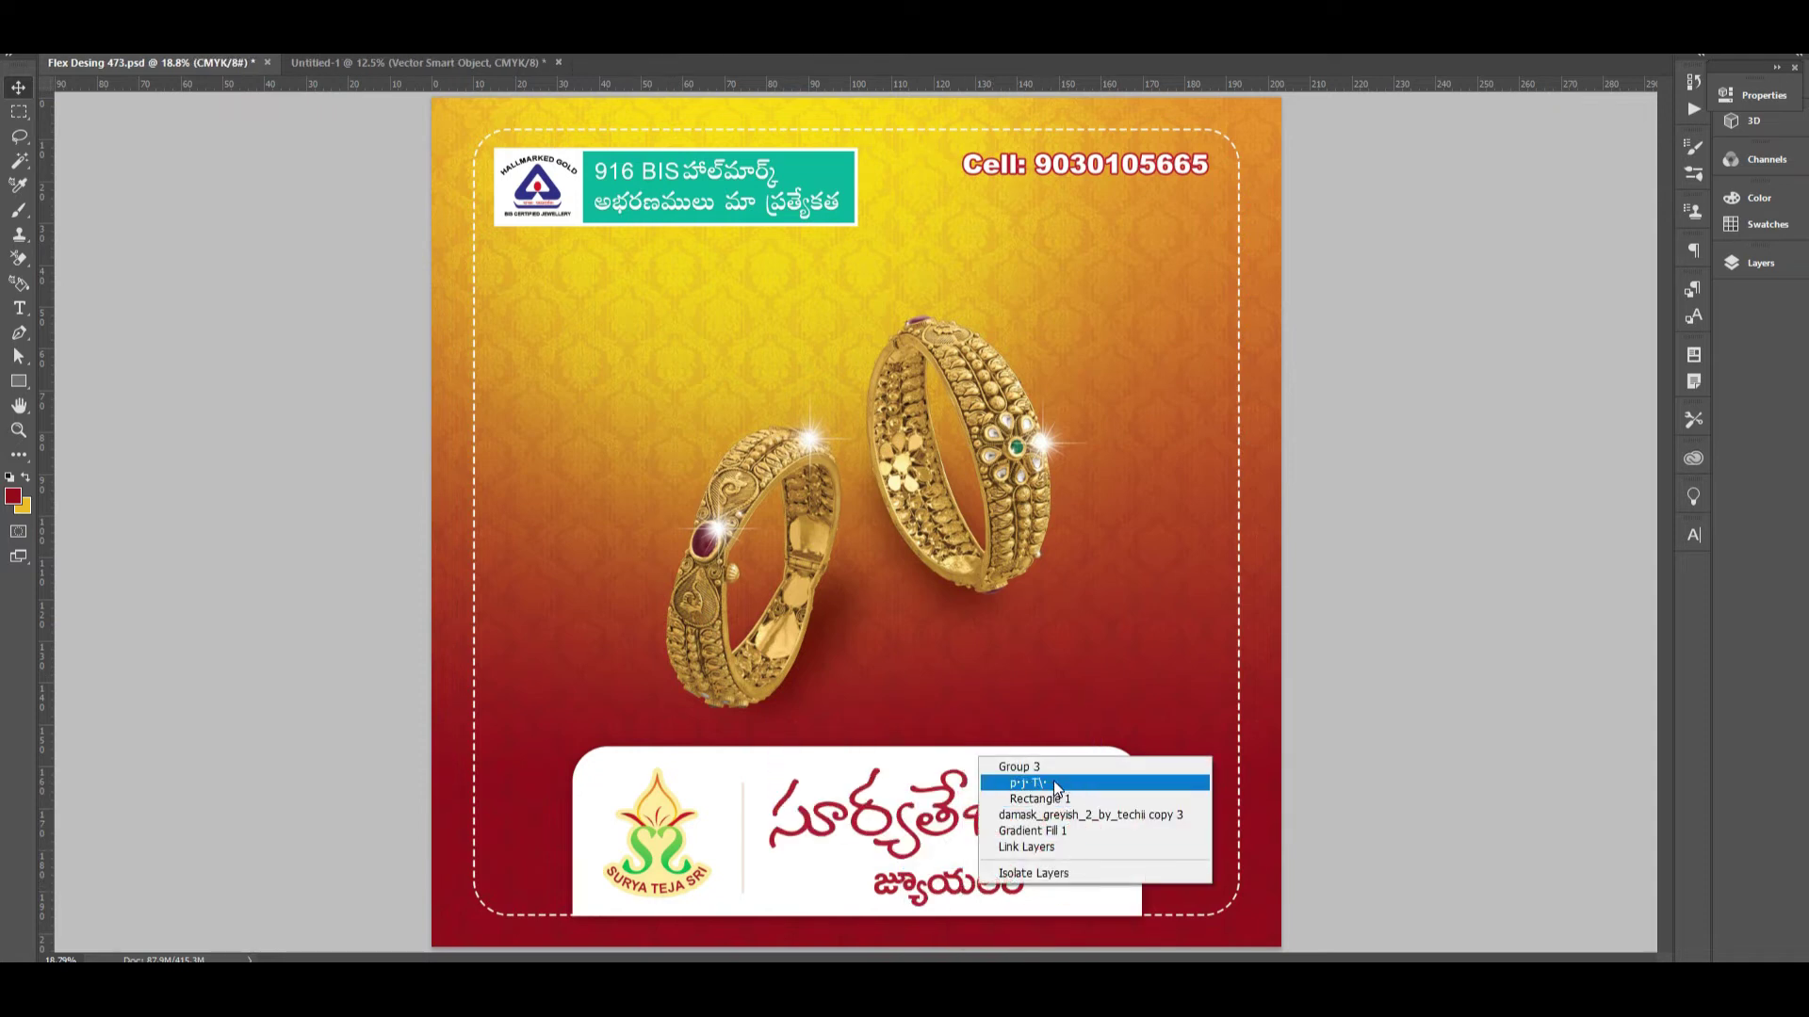
left_click(1053, 782)
right_click(981, 819)
left_click(1039, 843)
left_click_drag(1039, 843, 926, 754)
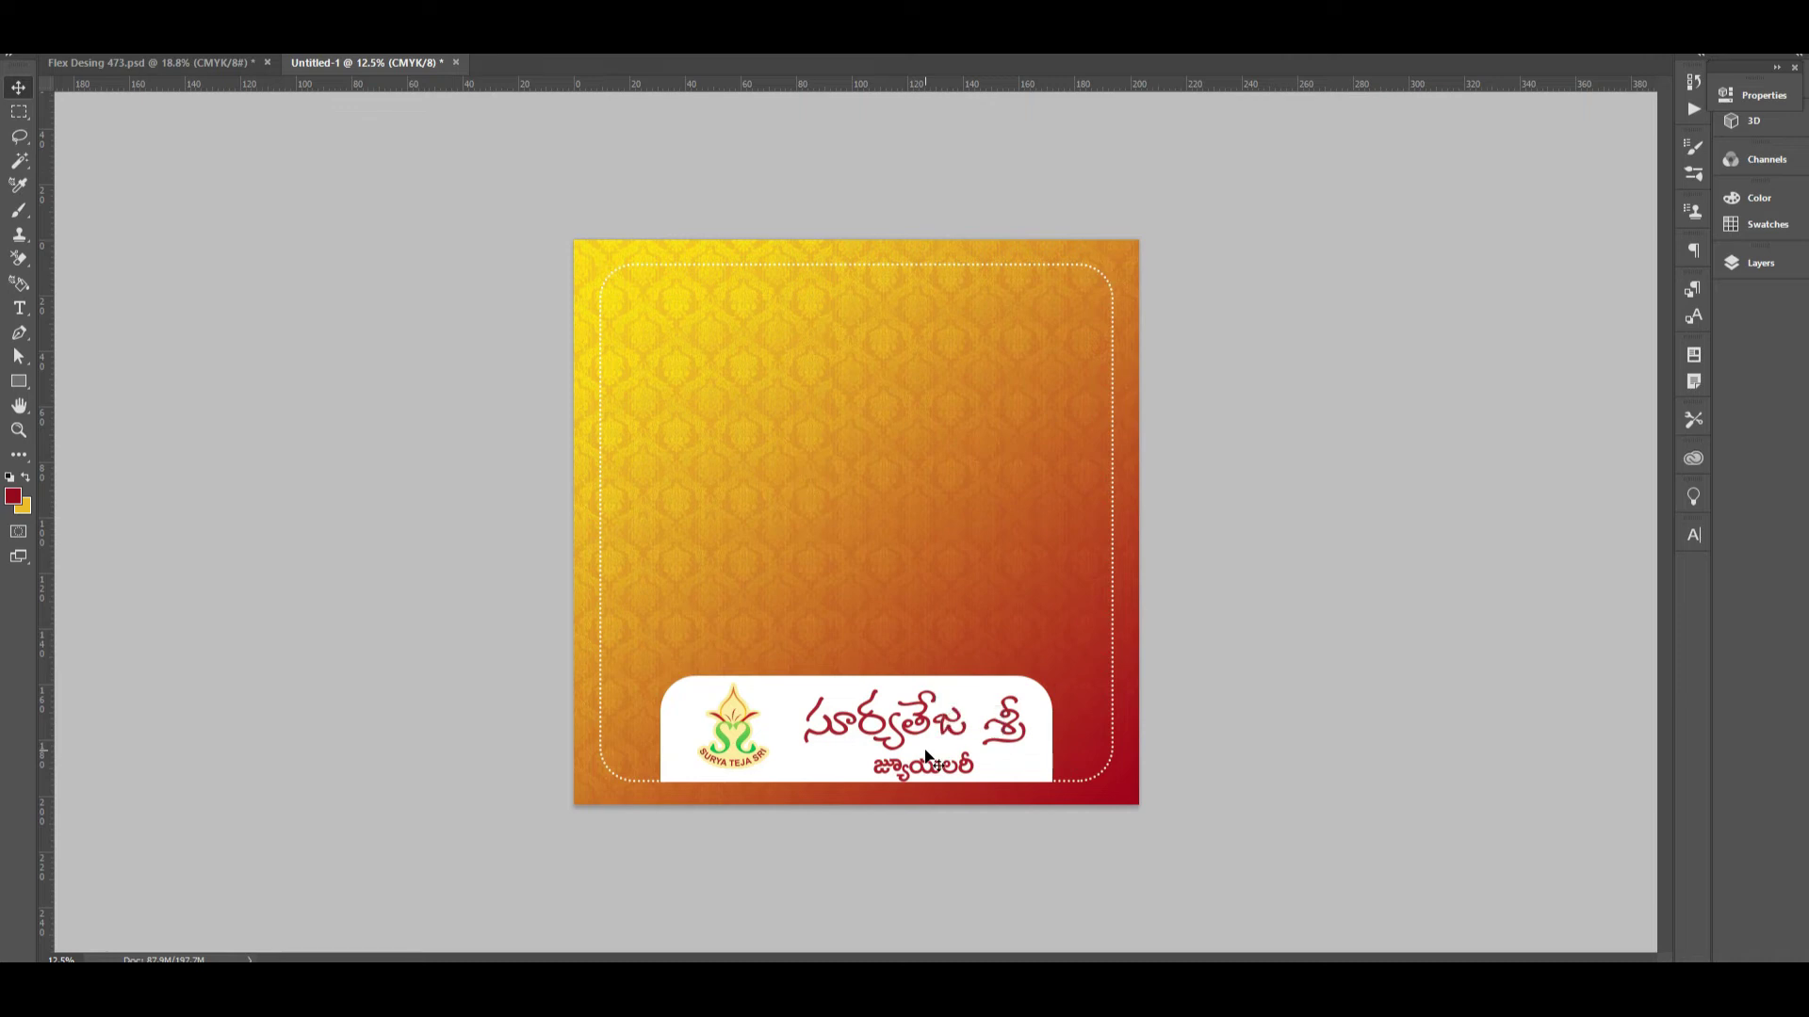
- Nudge the logo slightly left and down to space it from the Telugu text
scroll(872, 772, "up", 3, "alt")
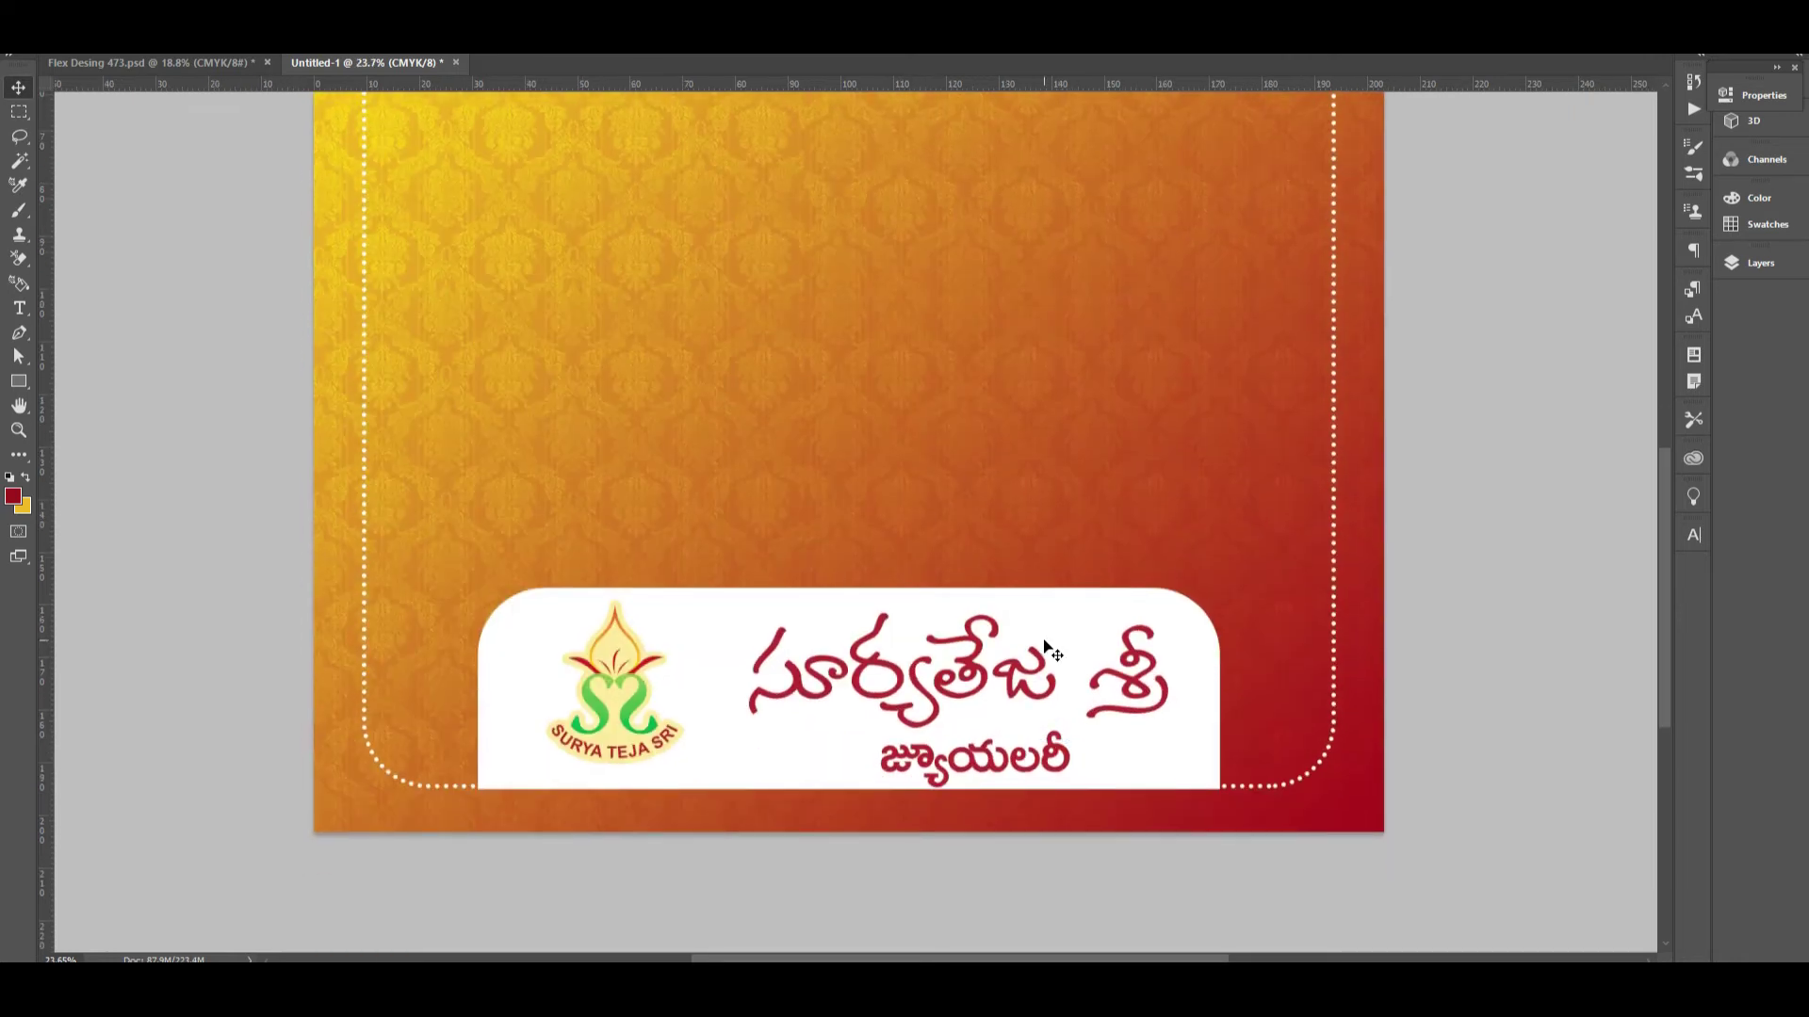
key("ctrl")
left_click_drag(637, 721, 615, 725)
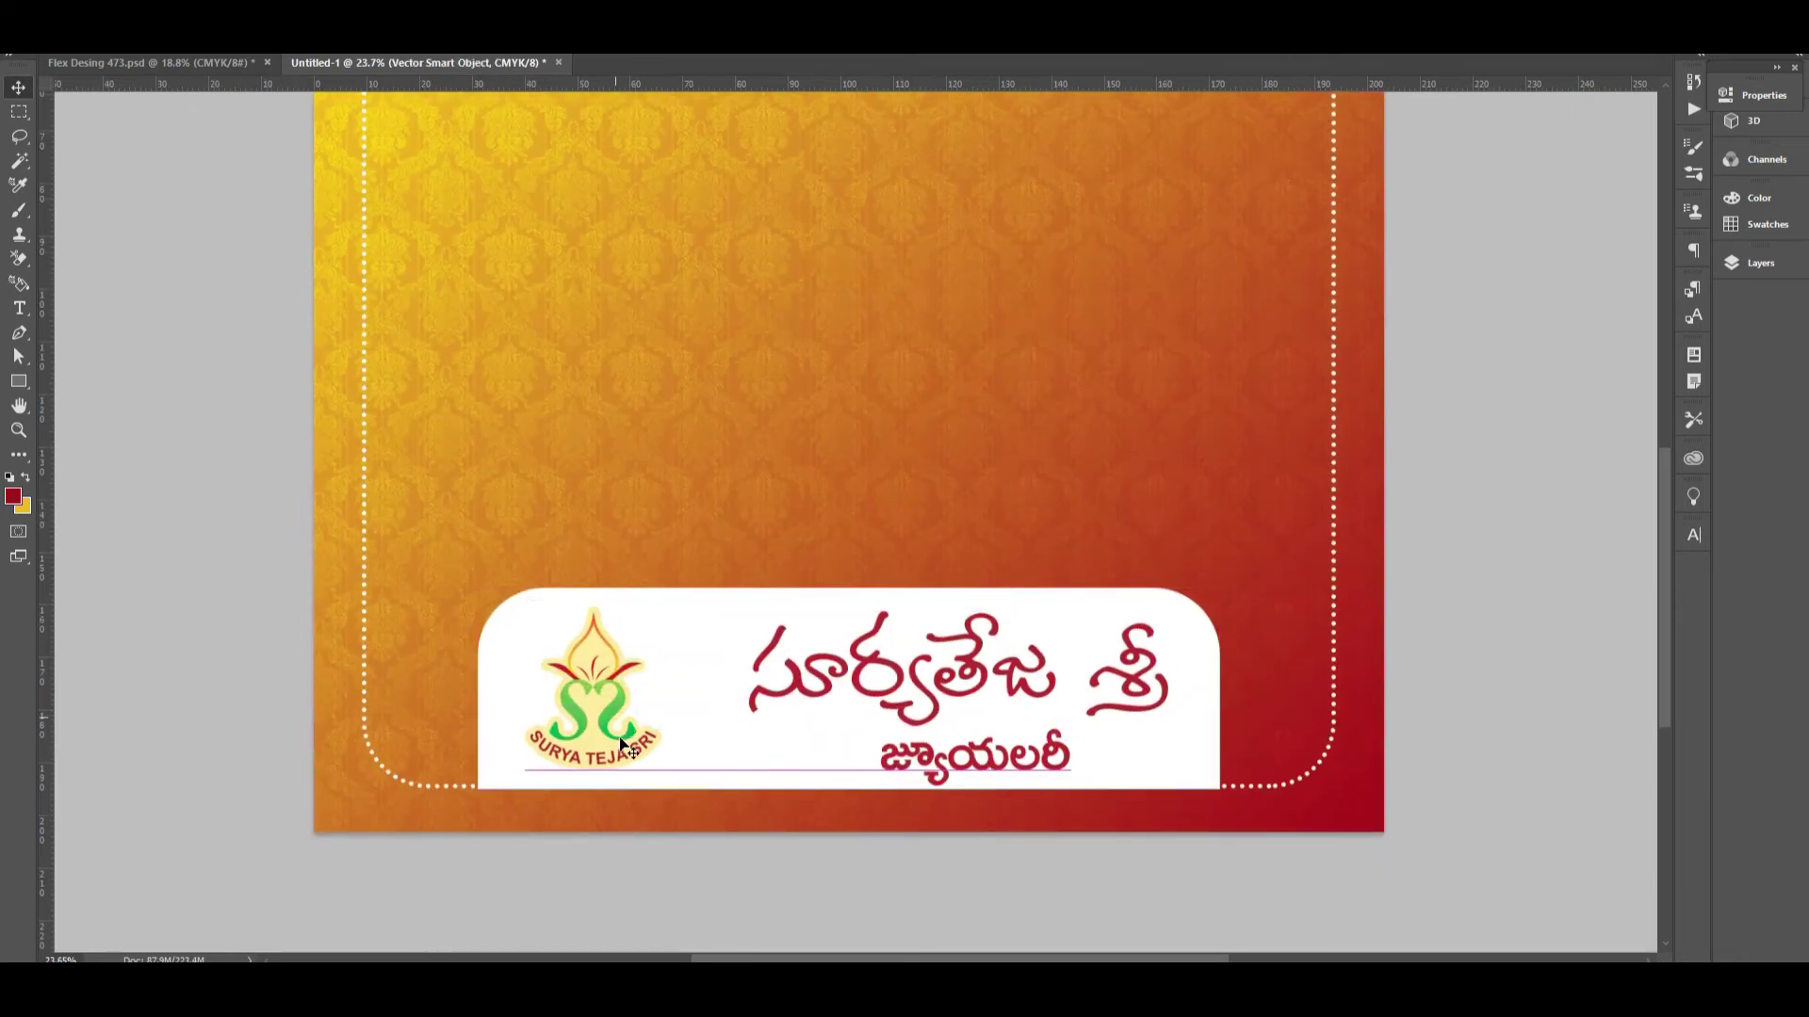
- Set the foreground colour to a light grey in the Color Picker
left_click(14, 496)
type("0")
key("Tab")
type("0")
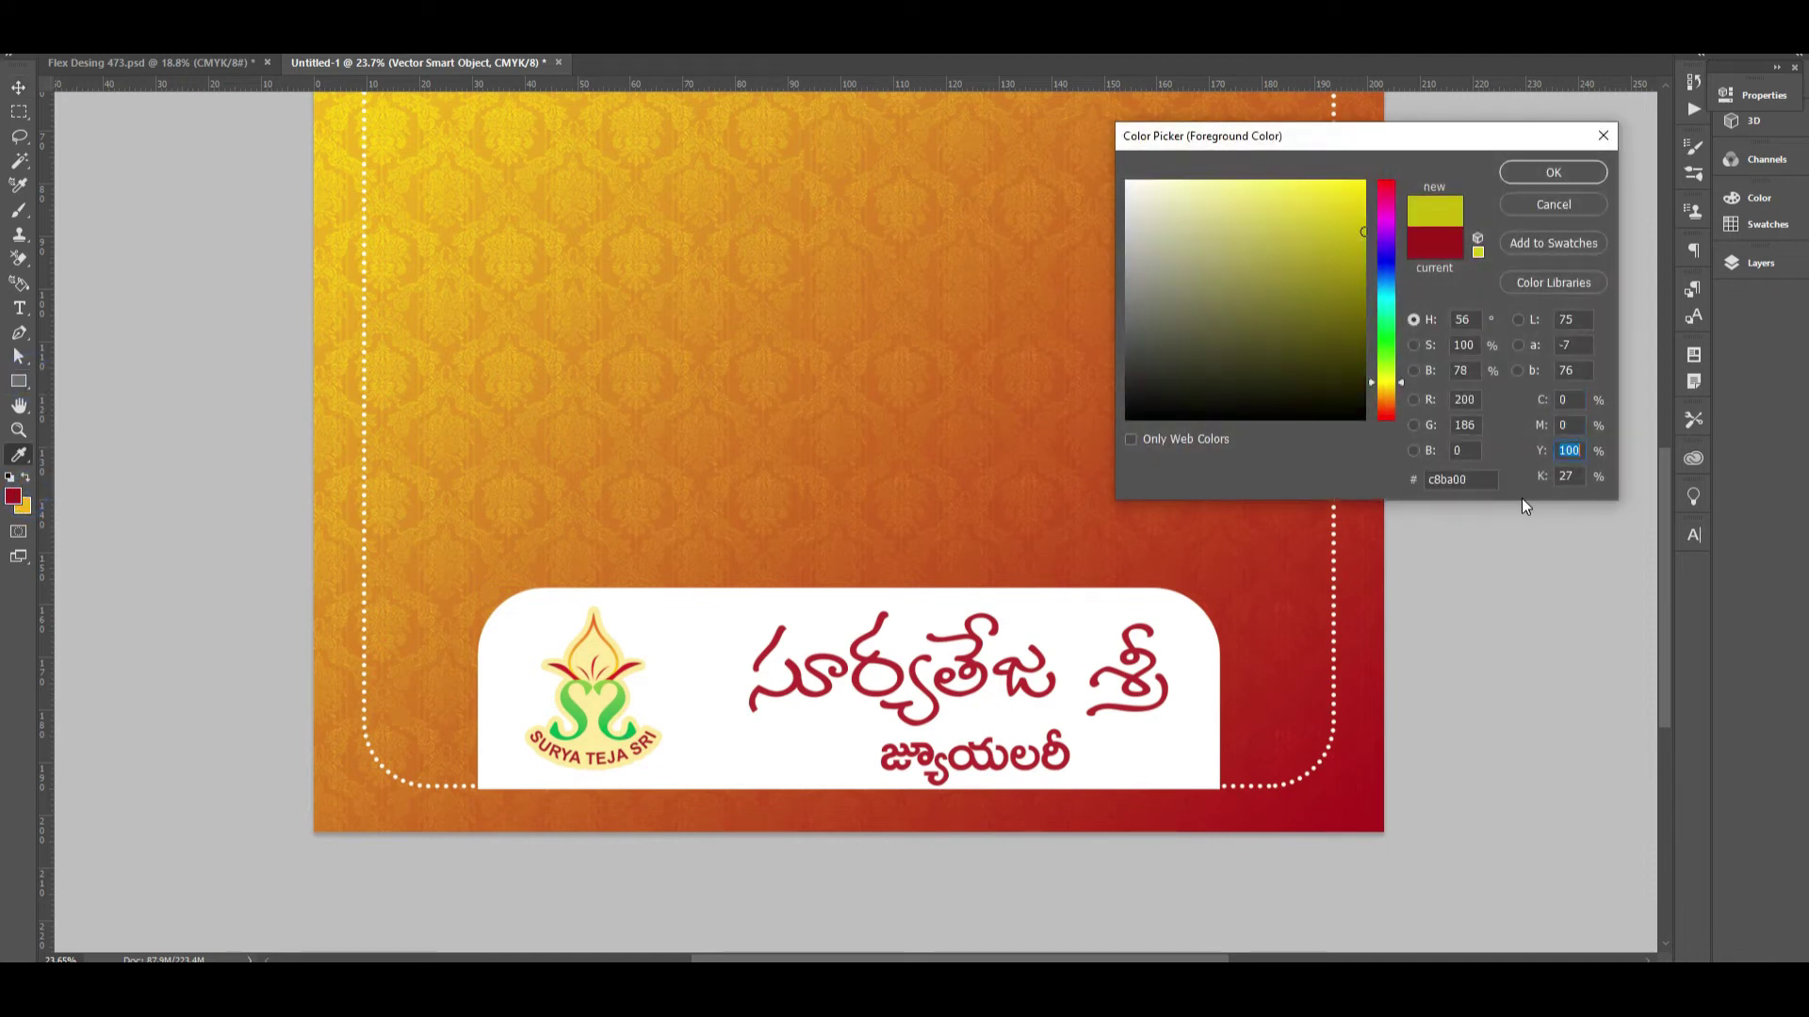
key("Tab")
type("0")
key("Tab")
key("Return")
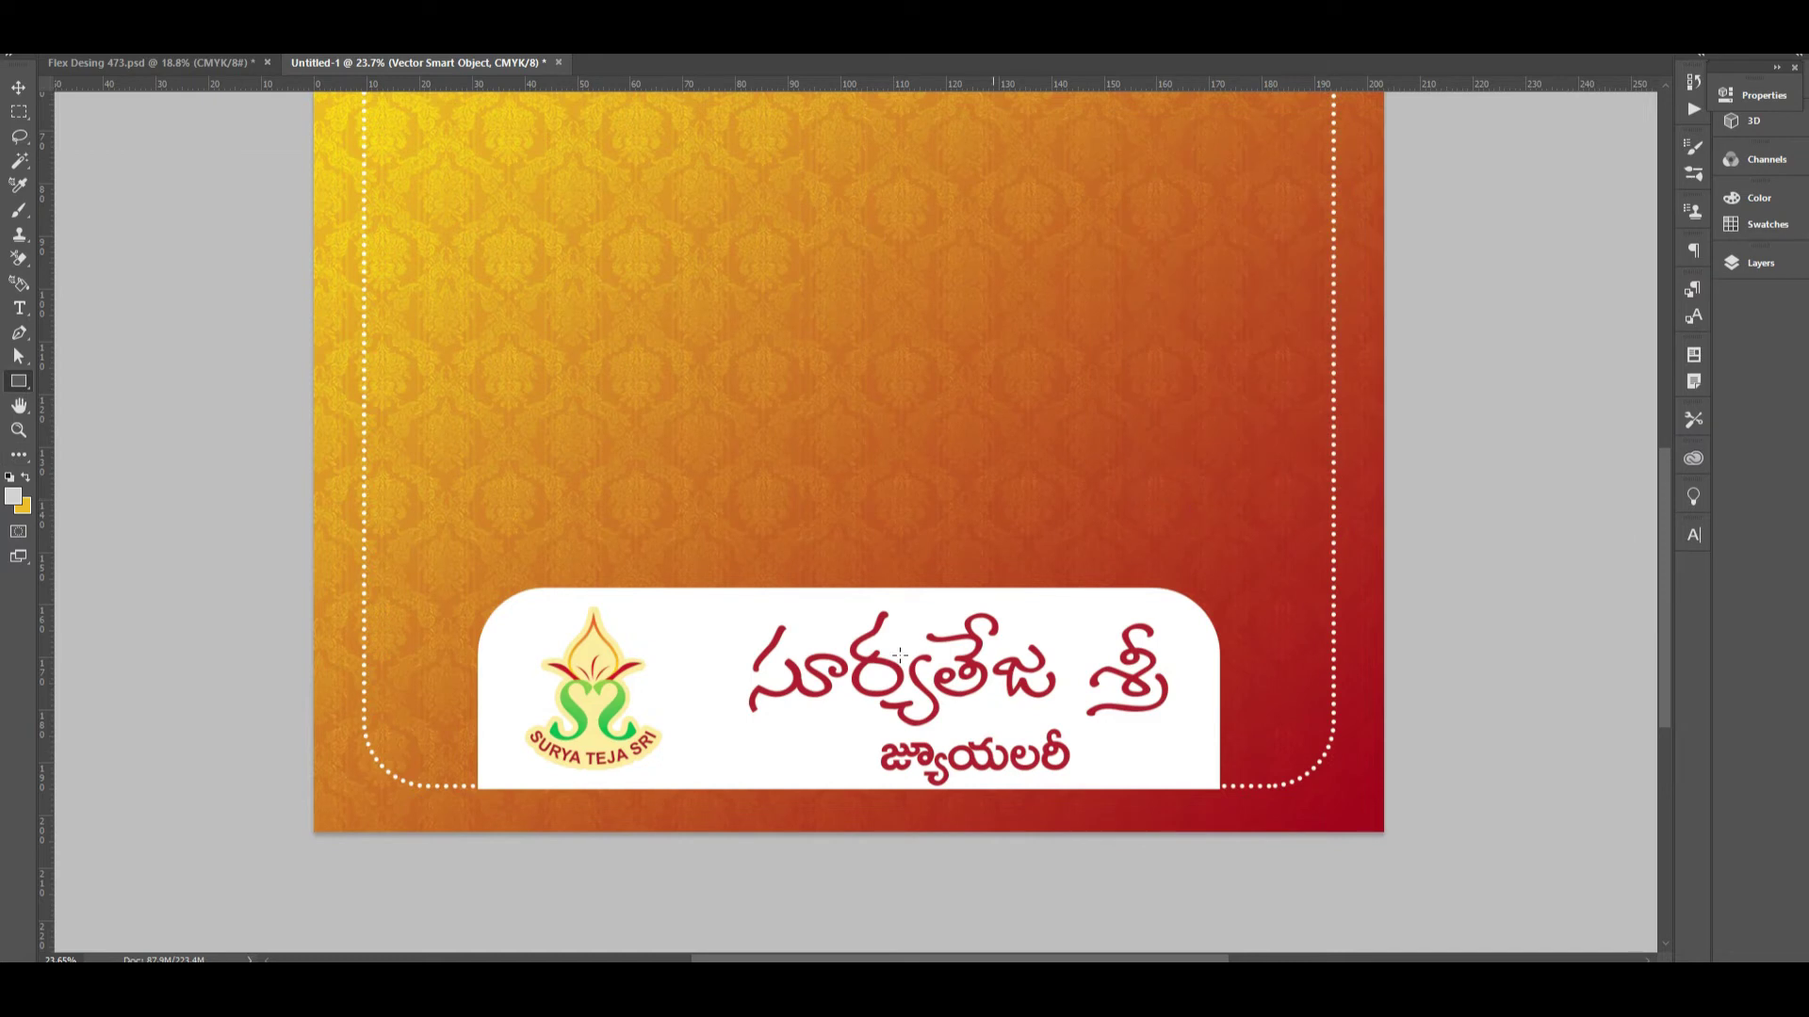
- Draw a thin vertical bar between logo and name, narrowing it to an 18 × 727 px divider
left_click_drag(708, 615, 715, 777)
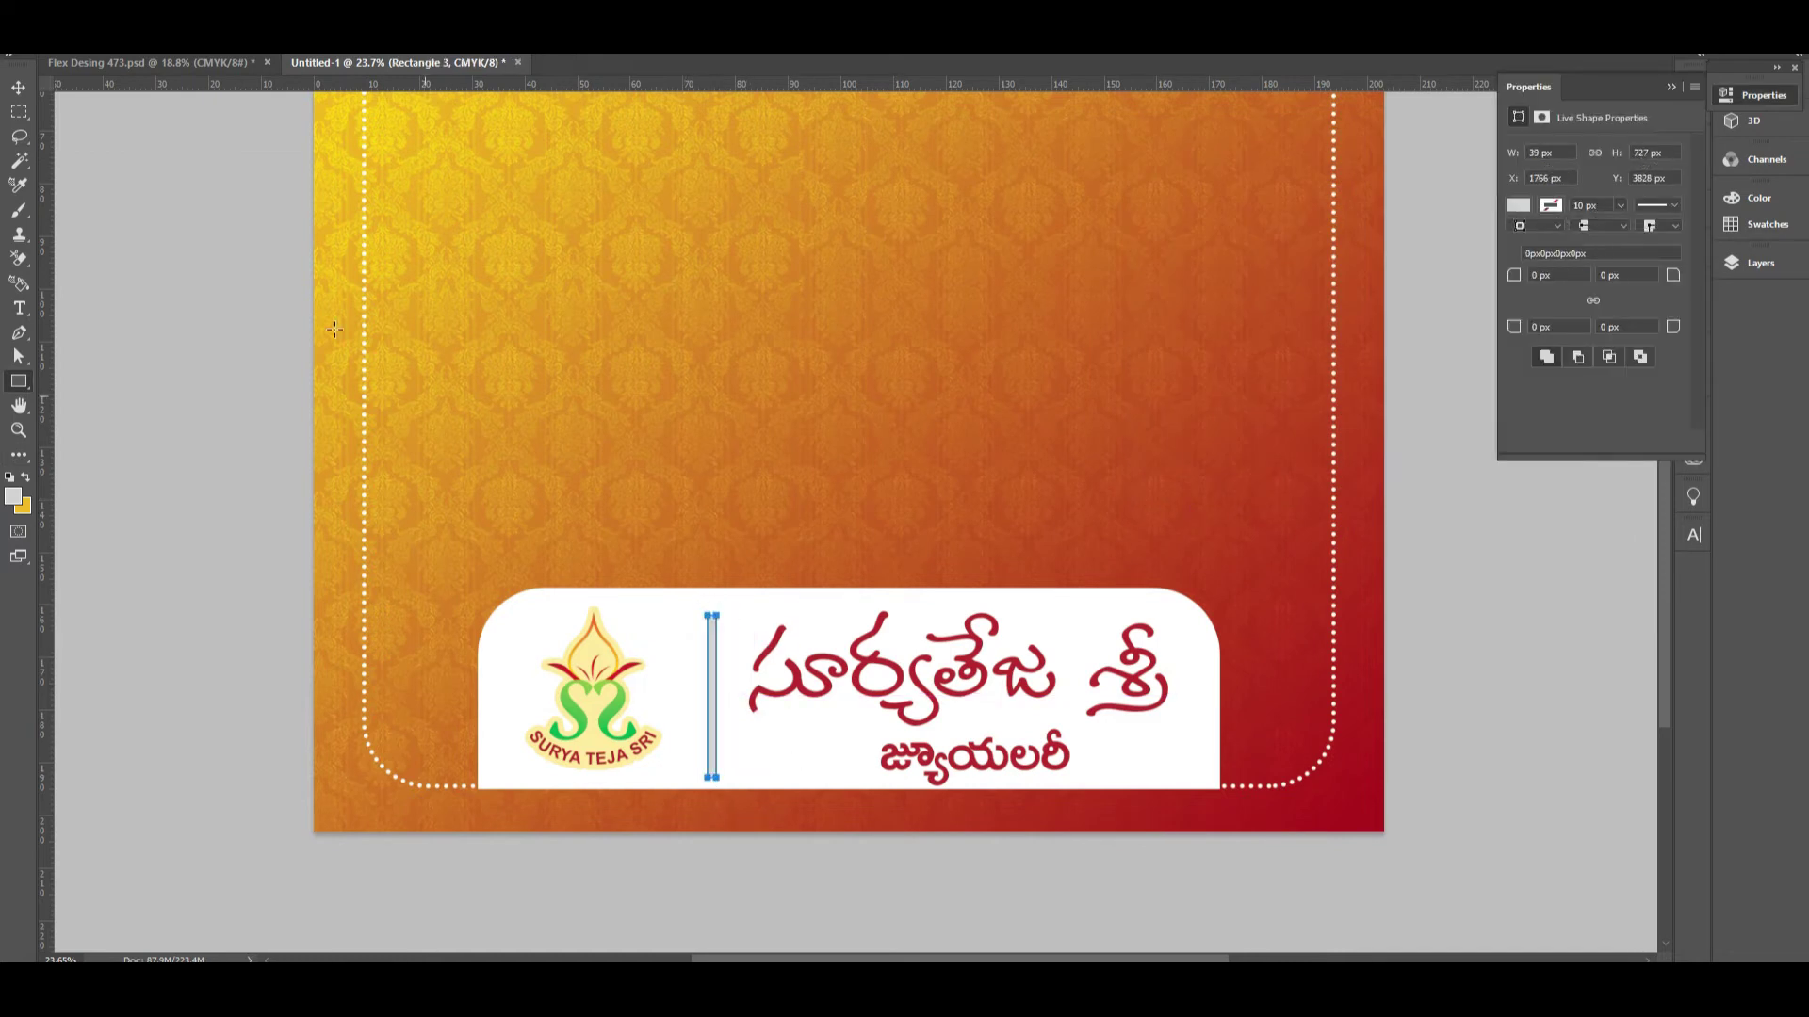
left_click(19, 86)
key("ctrl+t")
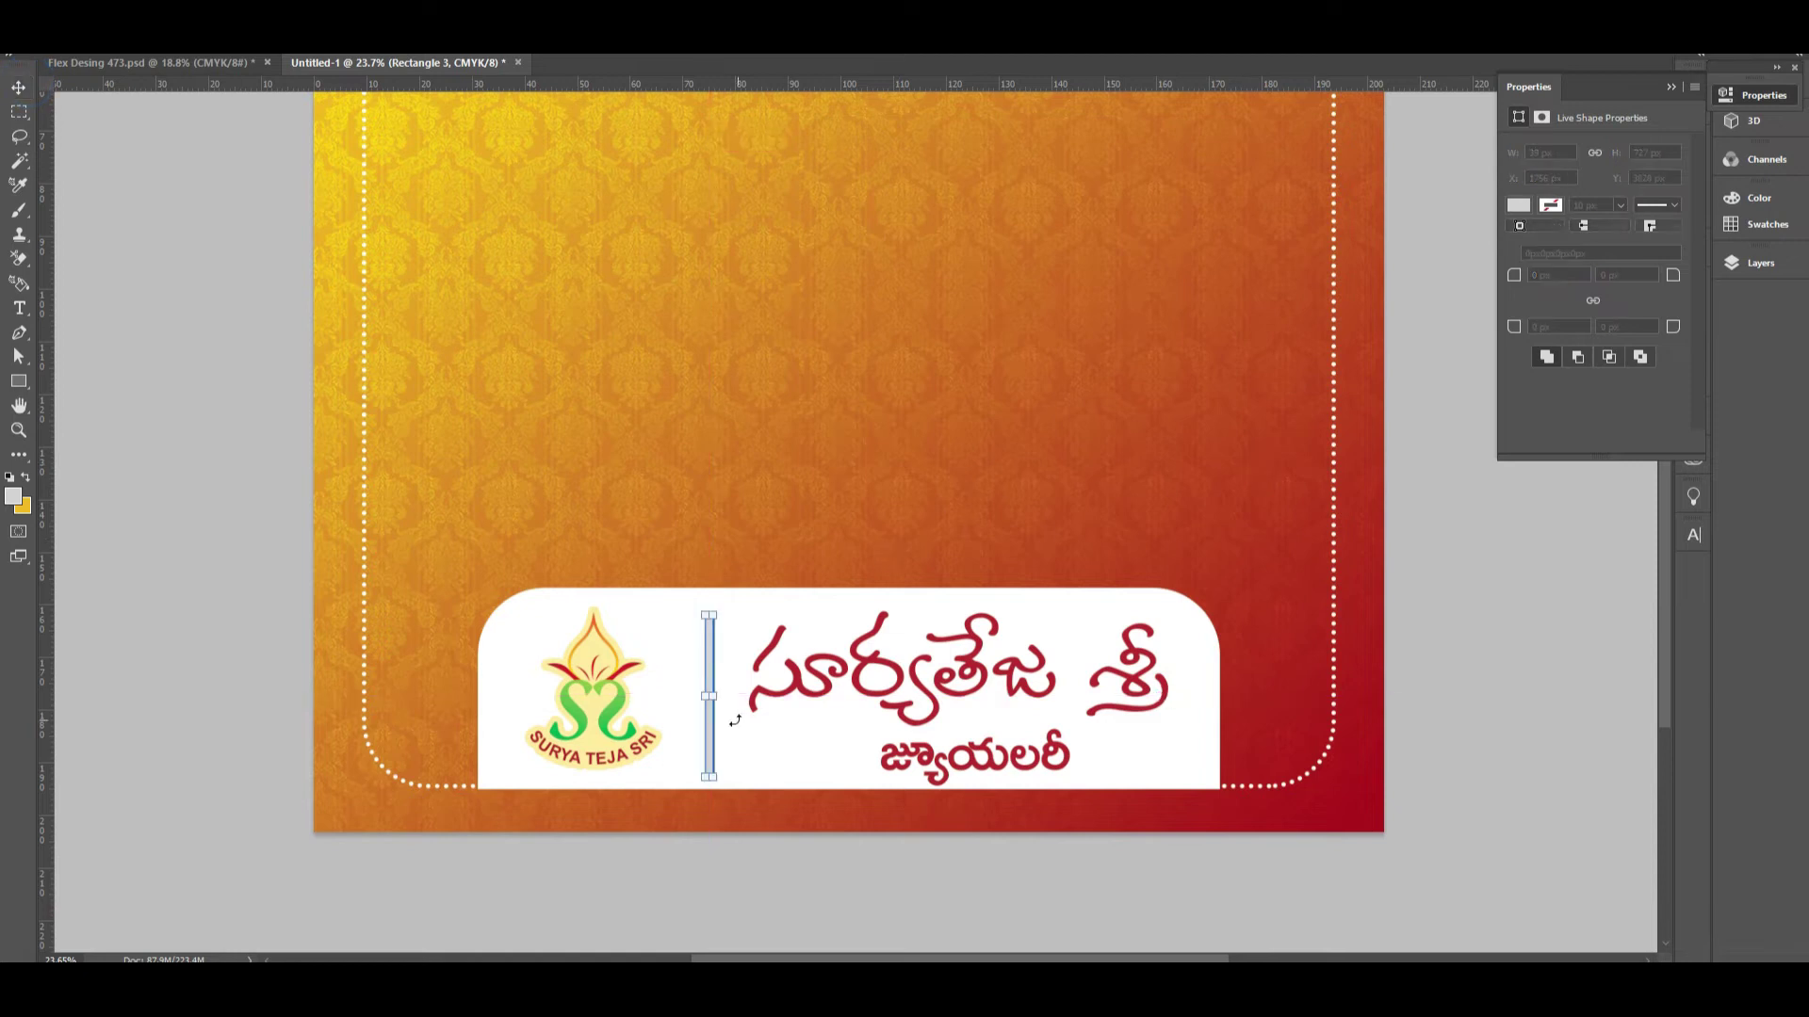
left_click_drag(718, 695, 711, 694)
key("Return")
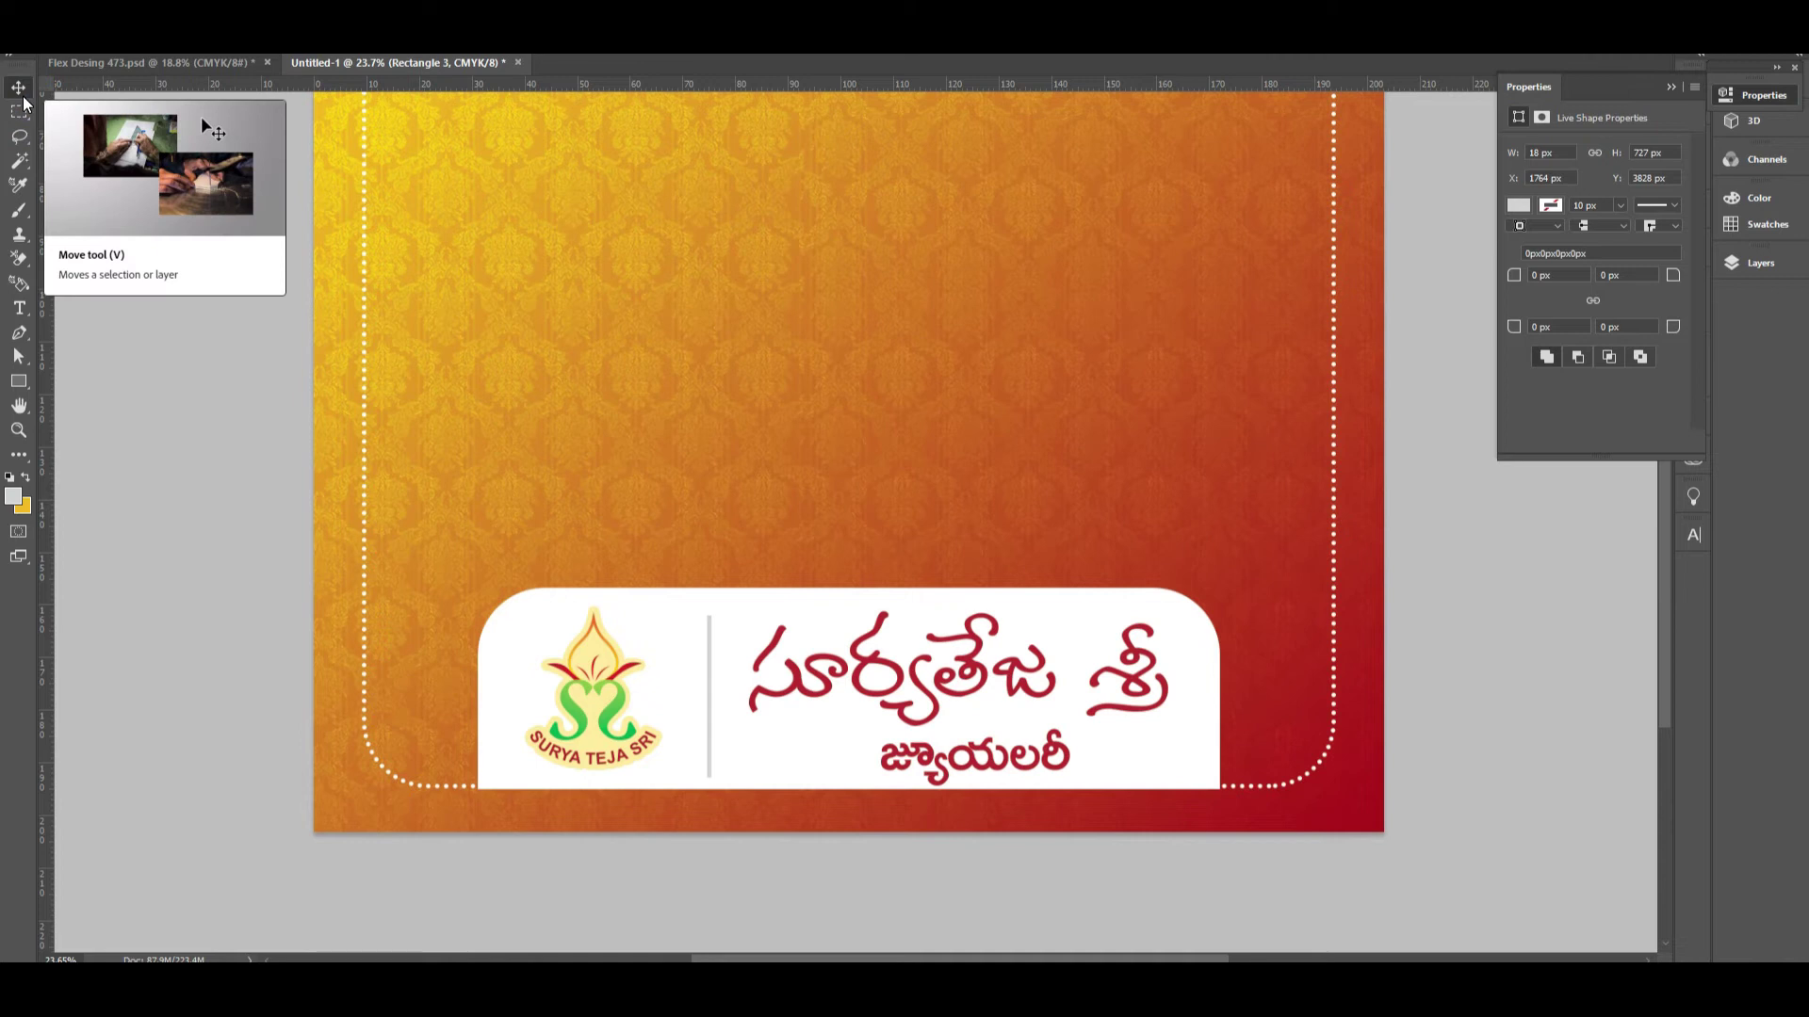
key("ctrl+0")
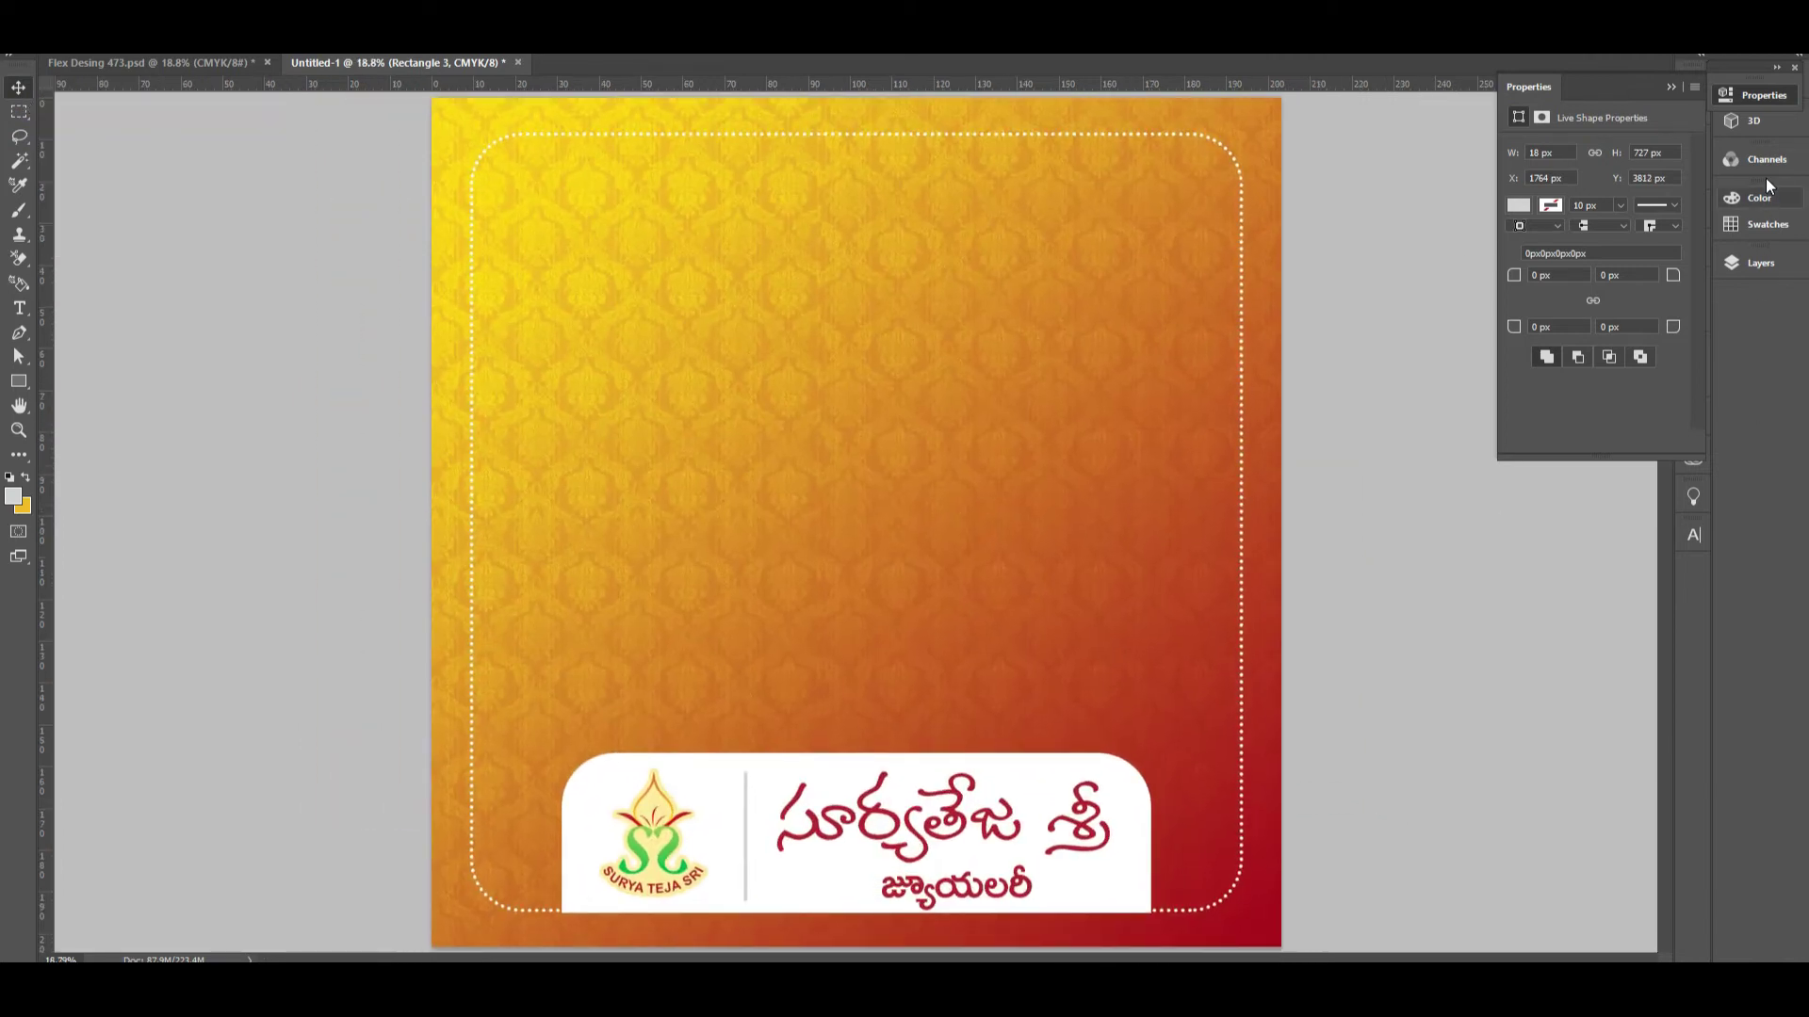
left_click(1760, 100)
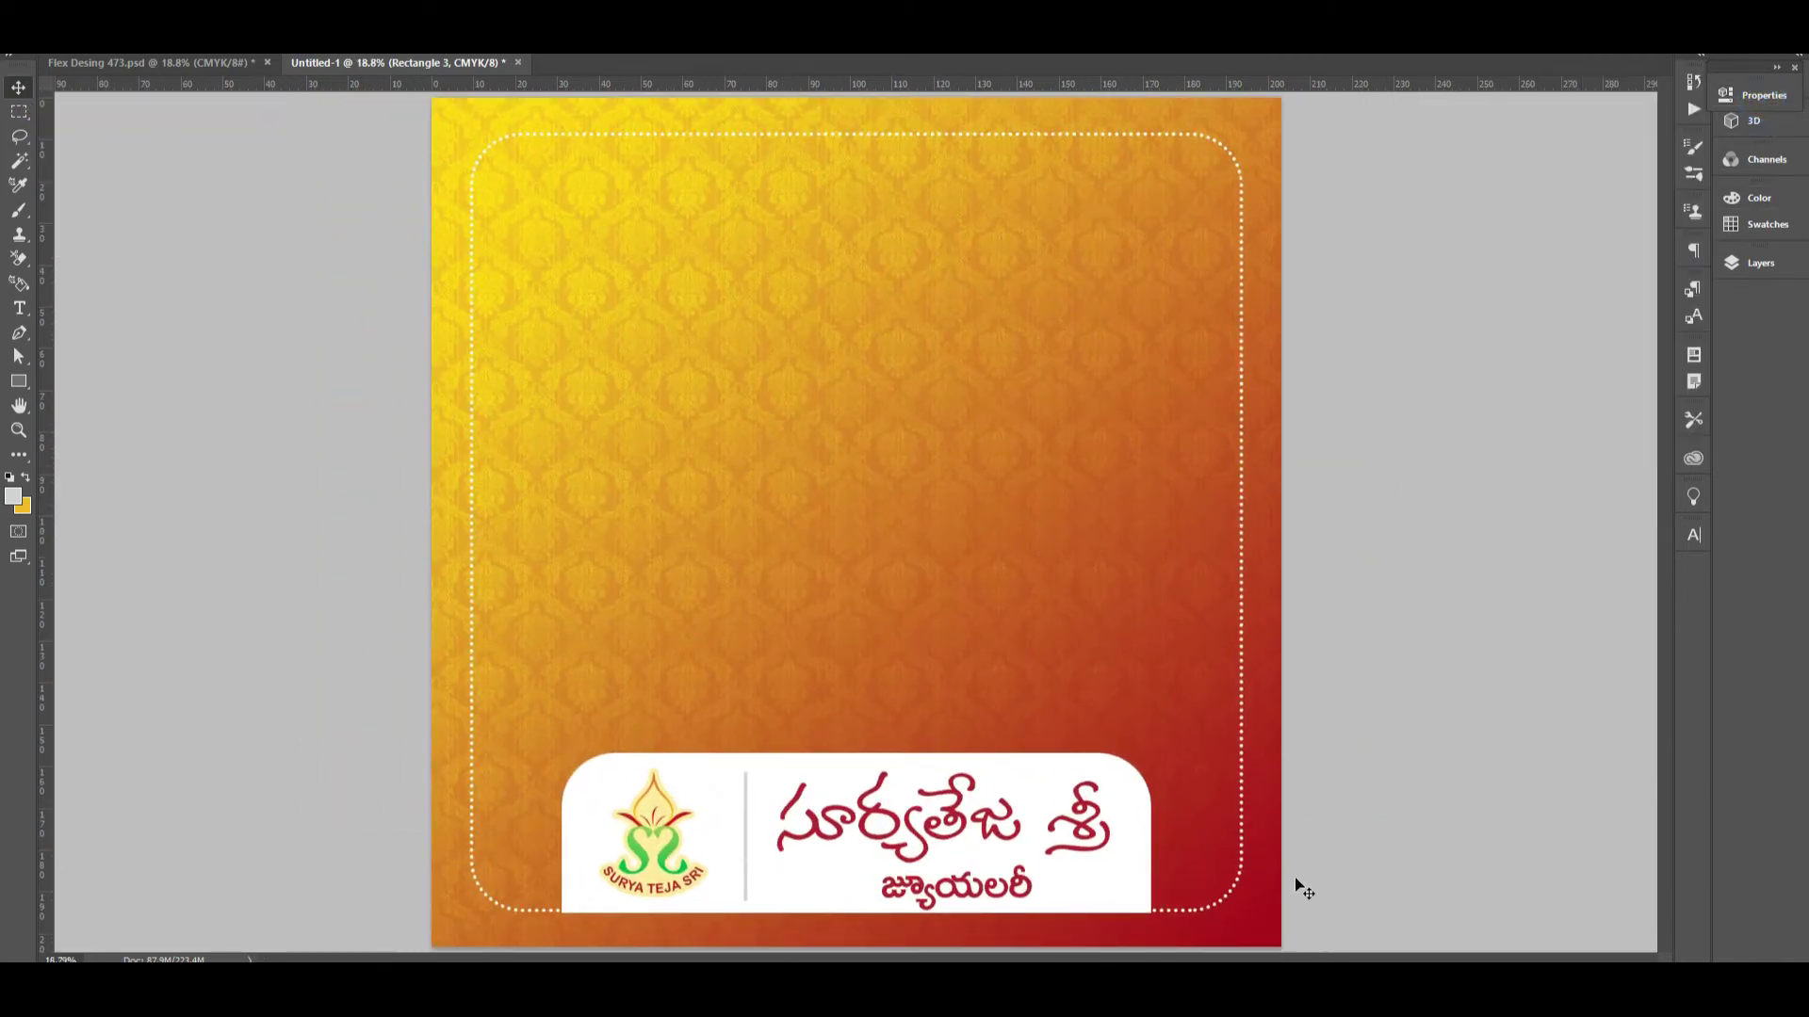
left_click(1026, 800)
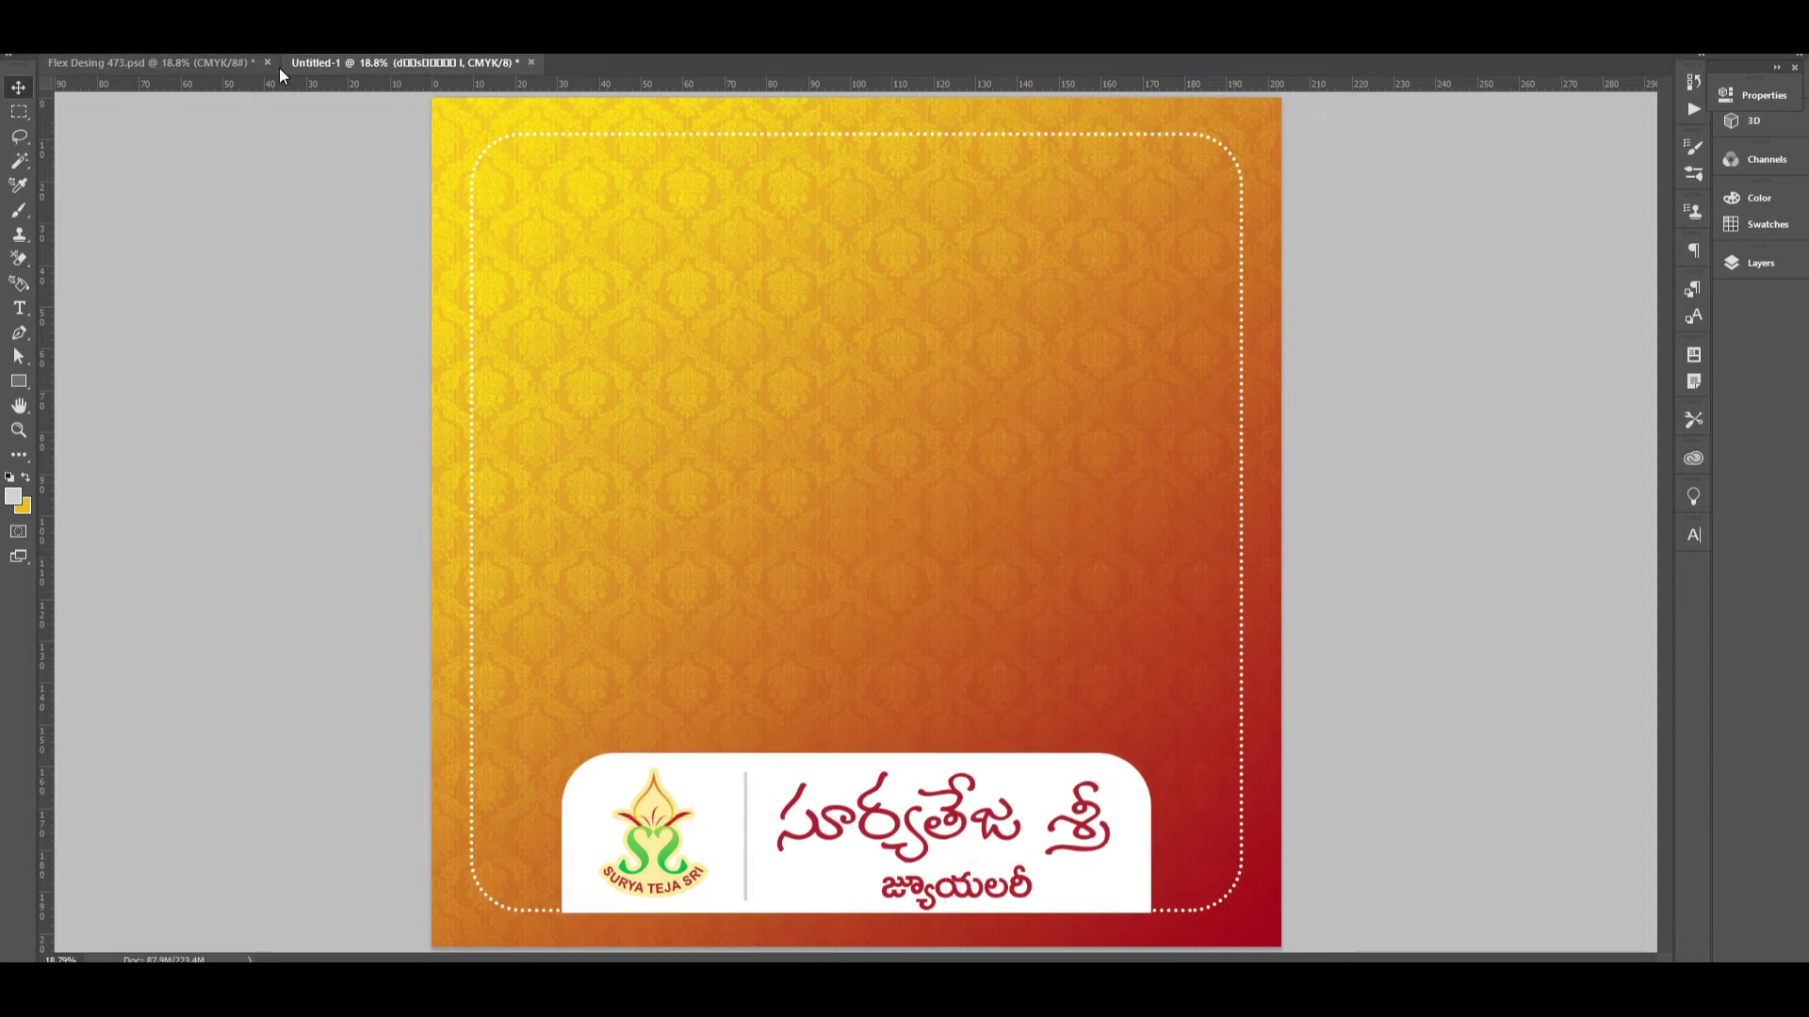
- In Flex Desing 473.psd, draw a wide white box below the hallmark badge
left_click(230, 68)
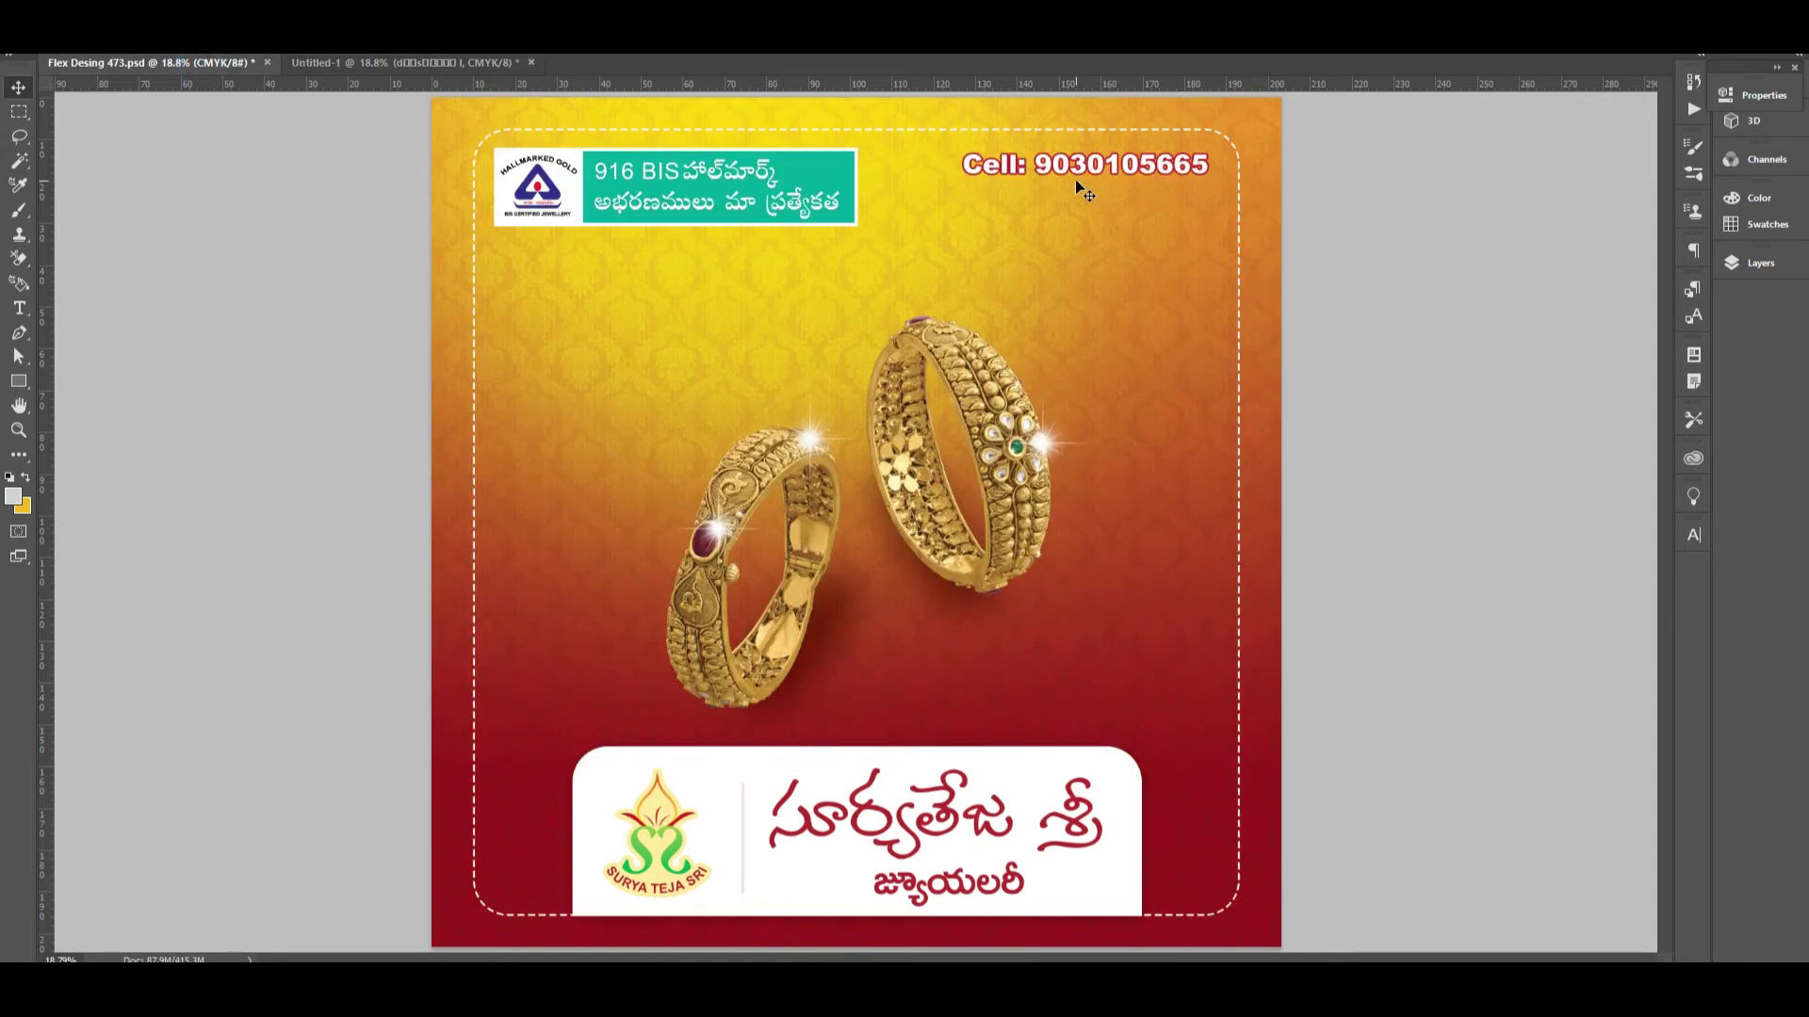
scroll(713, 210, "up", 4)
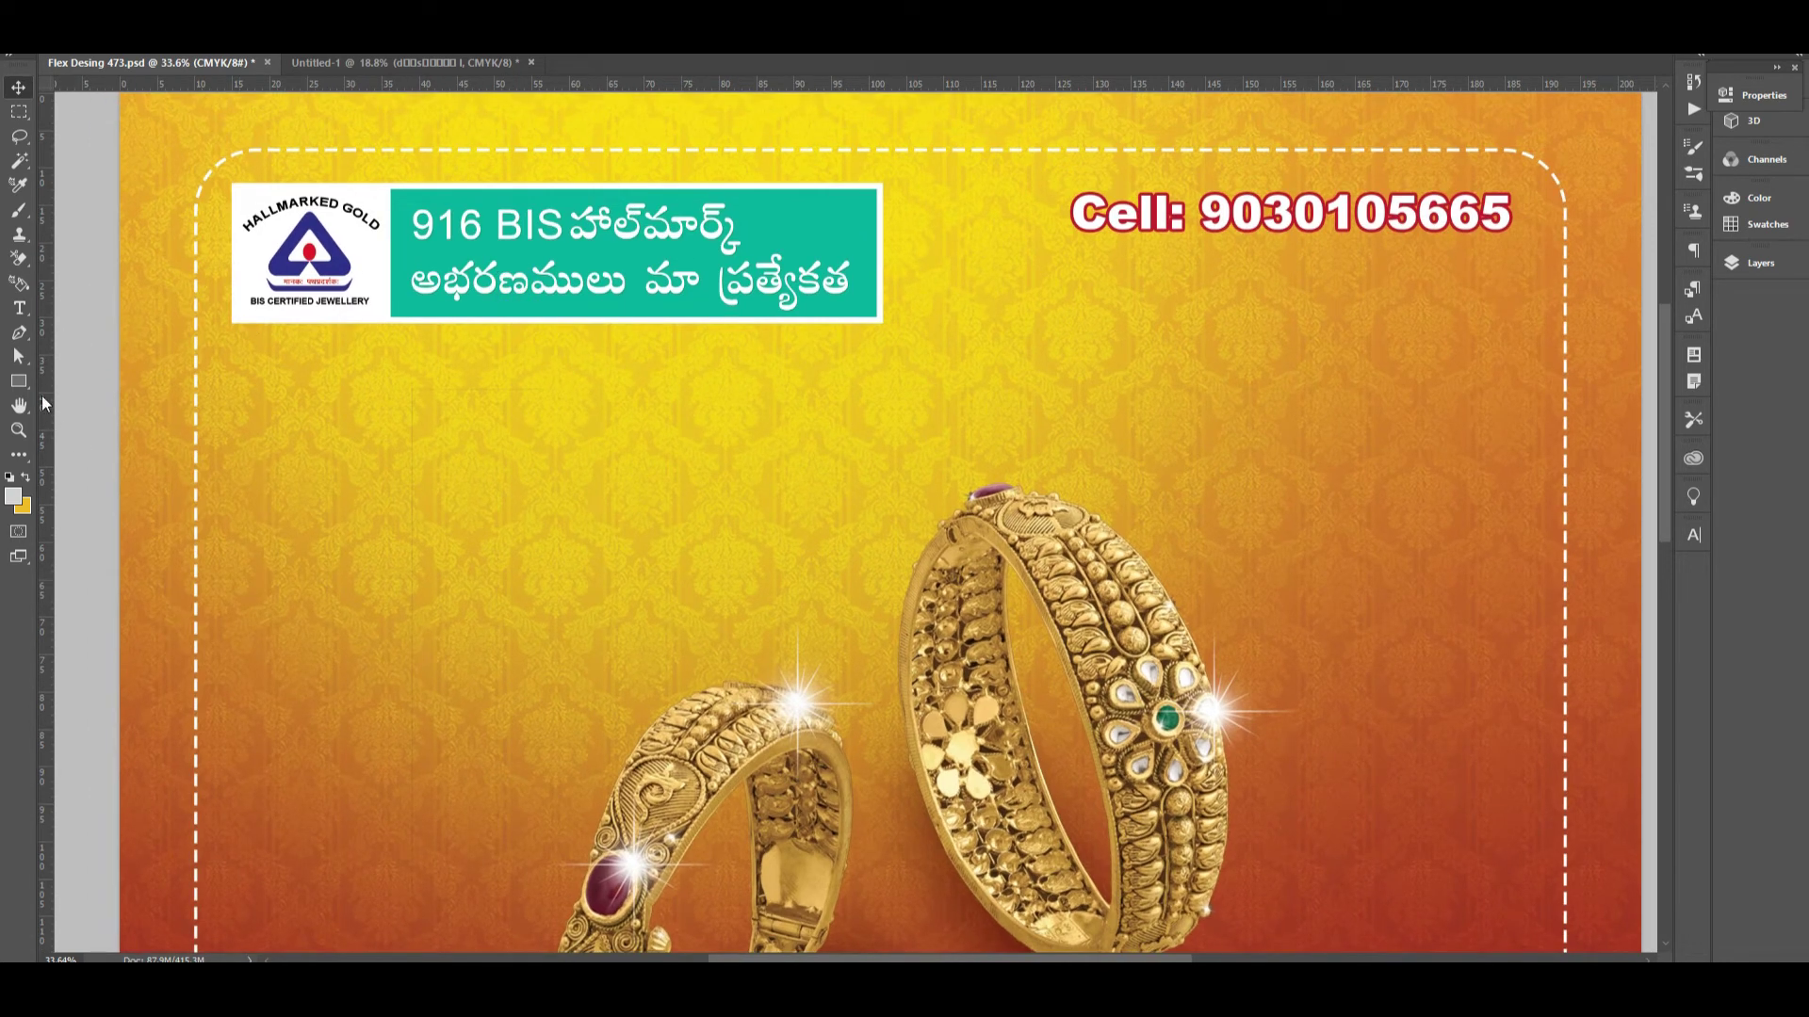
left_click(19, 381)
left_click_drag(238, 356, 882, 502)
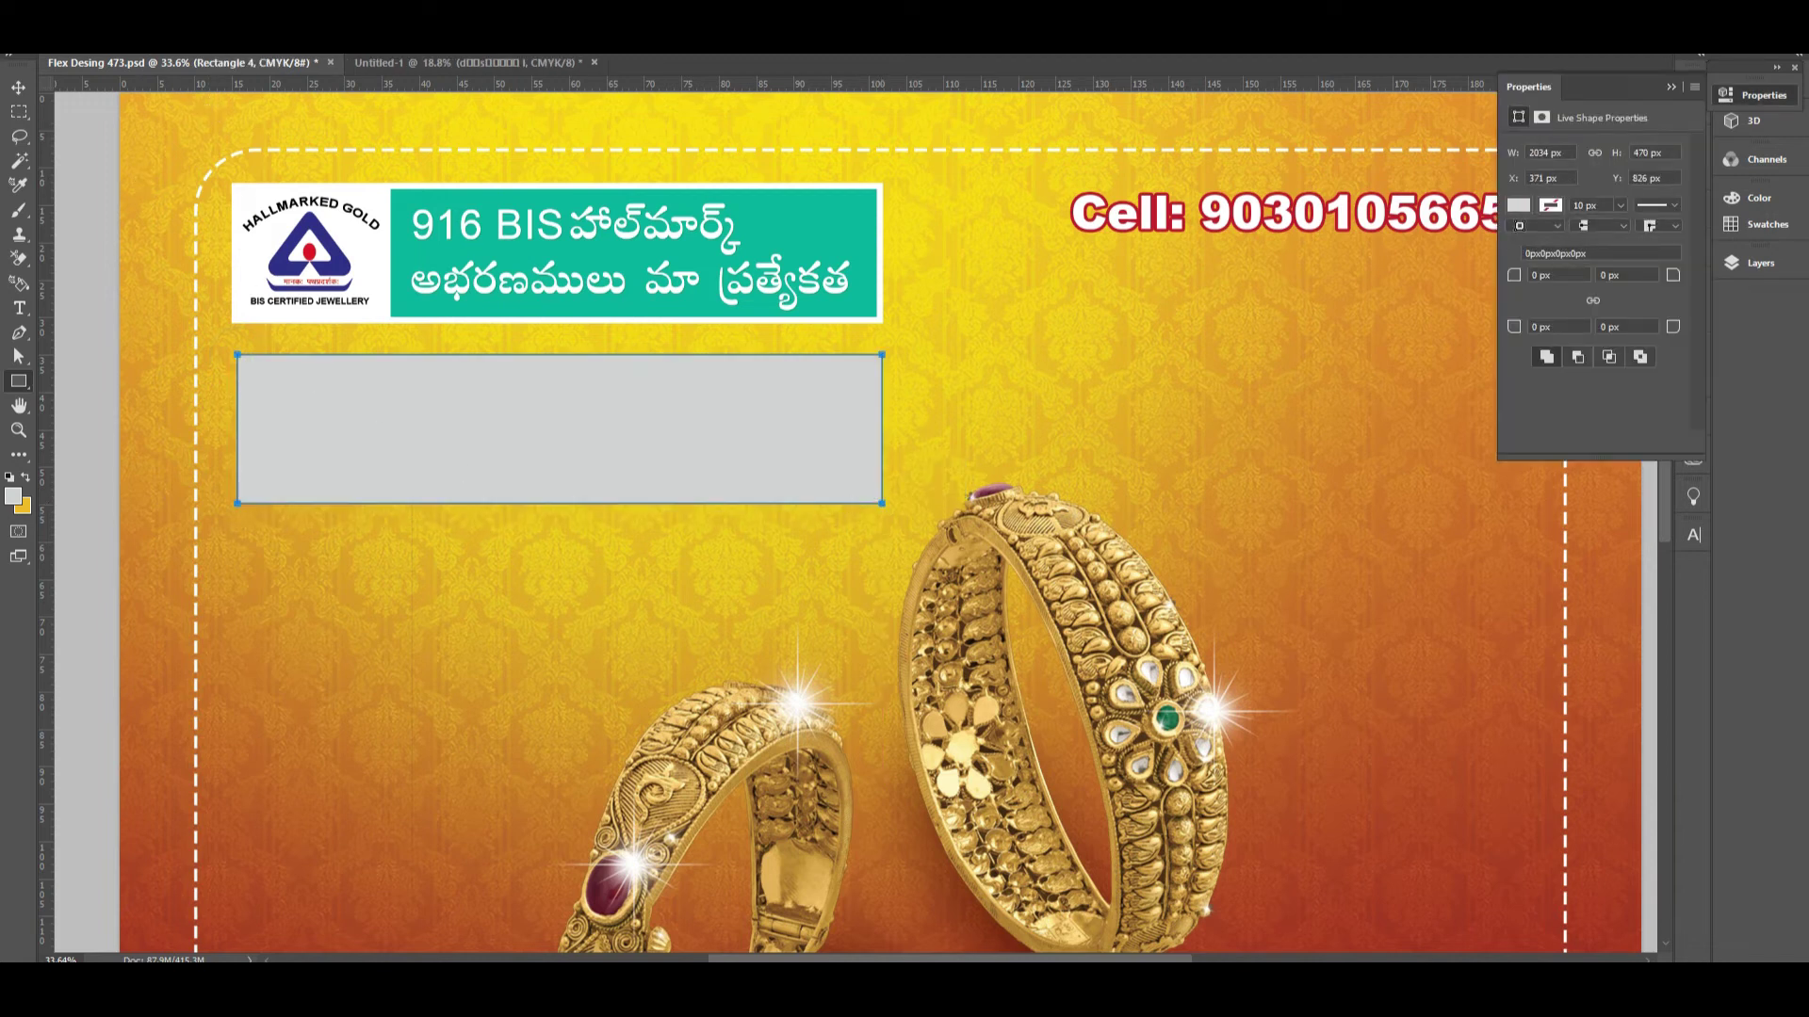
left_click(141, 42)
left_click(147, 129)
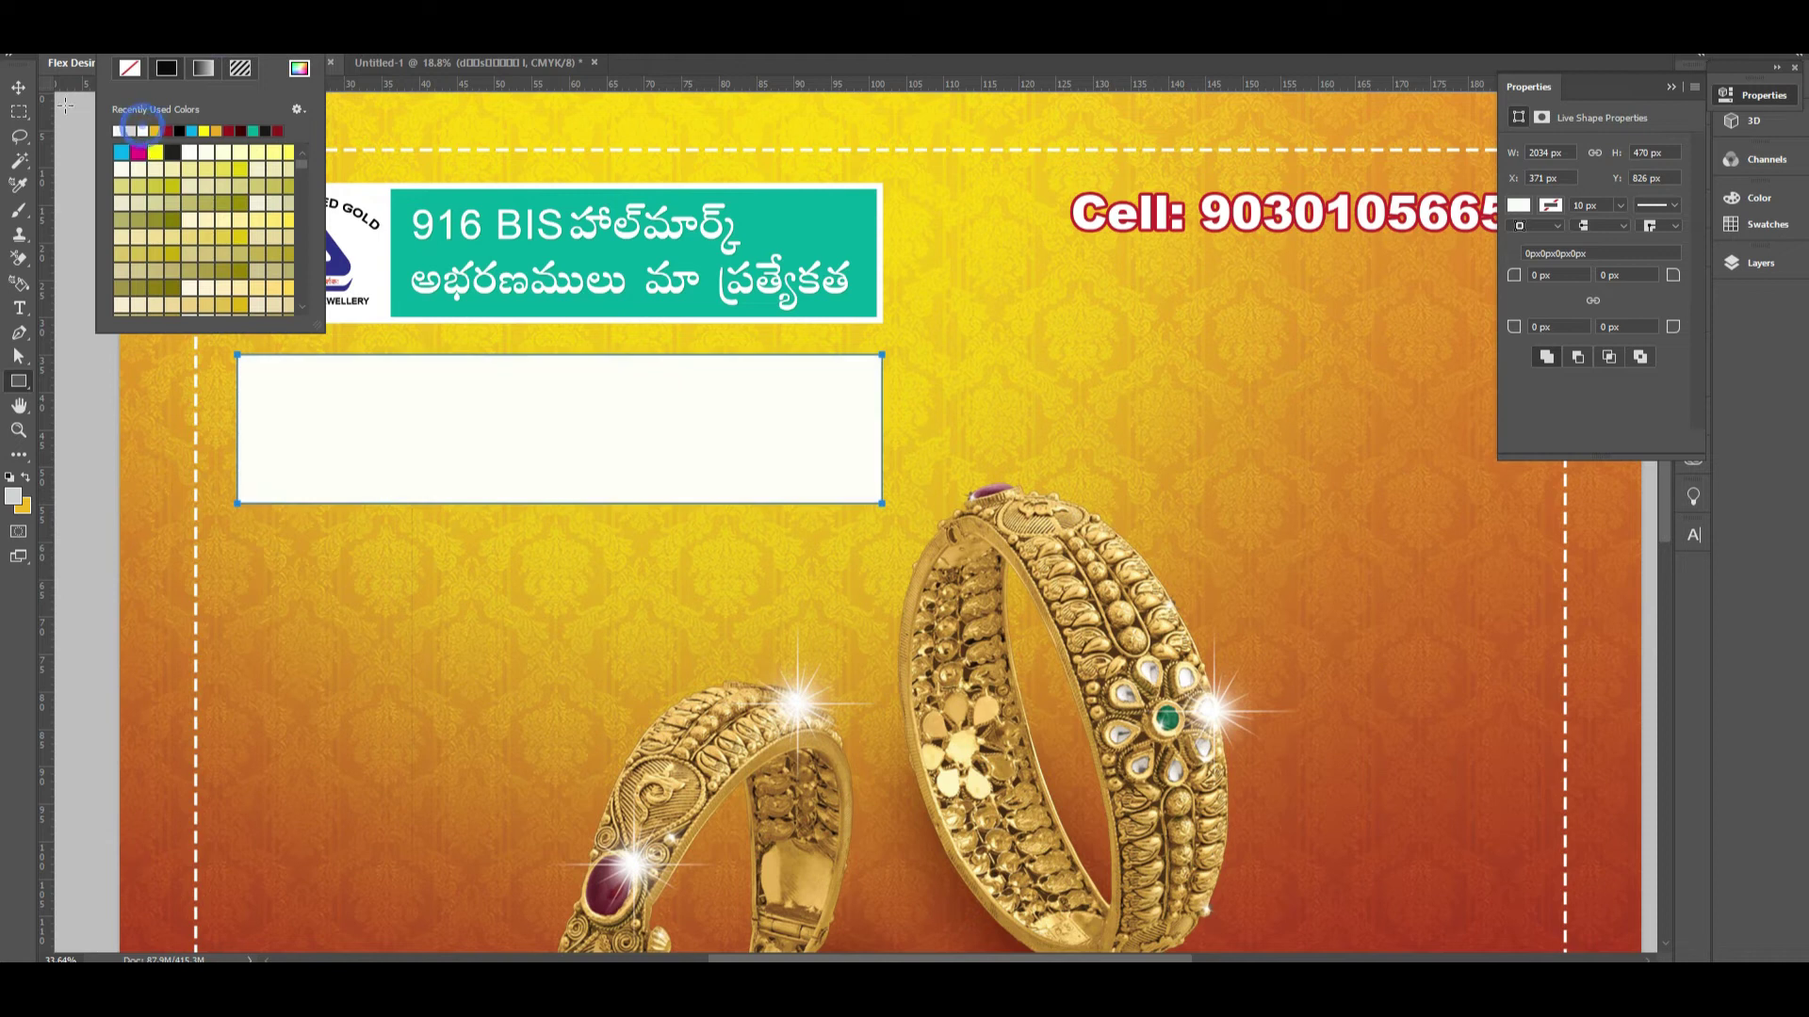
- Duplicate the white box, narrow it, place it over the first, and fill it cyan
key("Return")
key("v")
left_click_drag(663, 494, 659, 613)
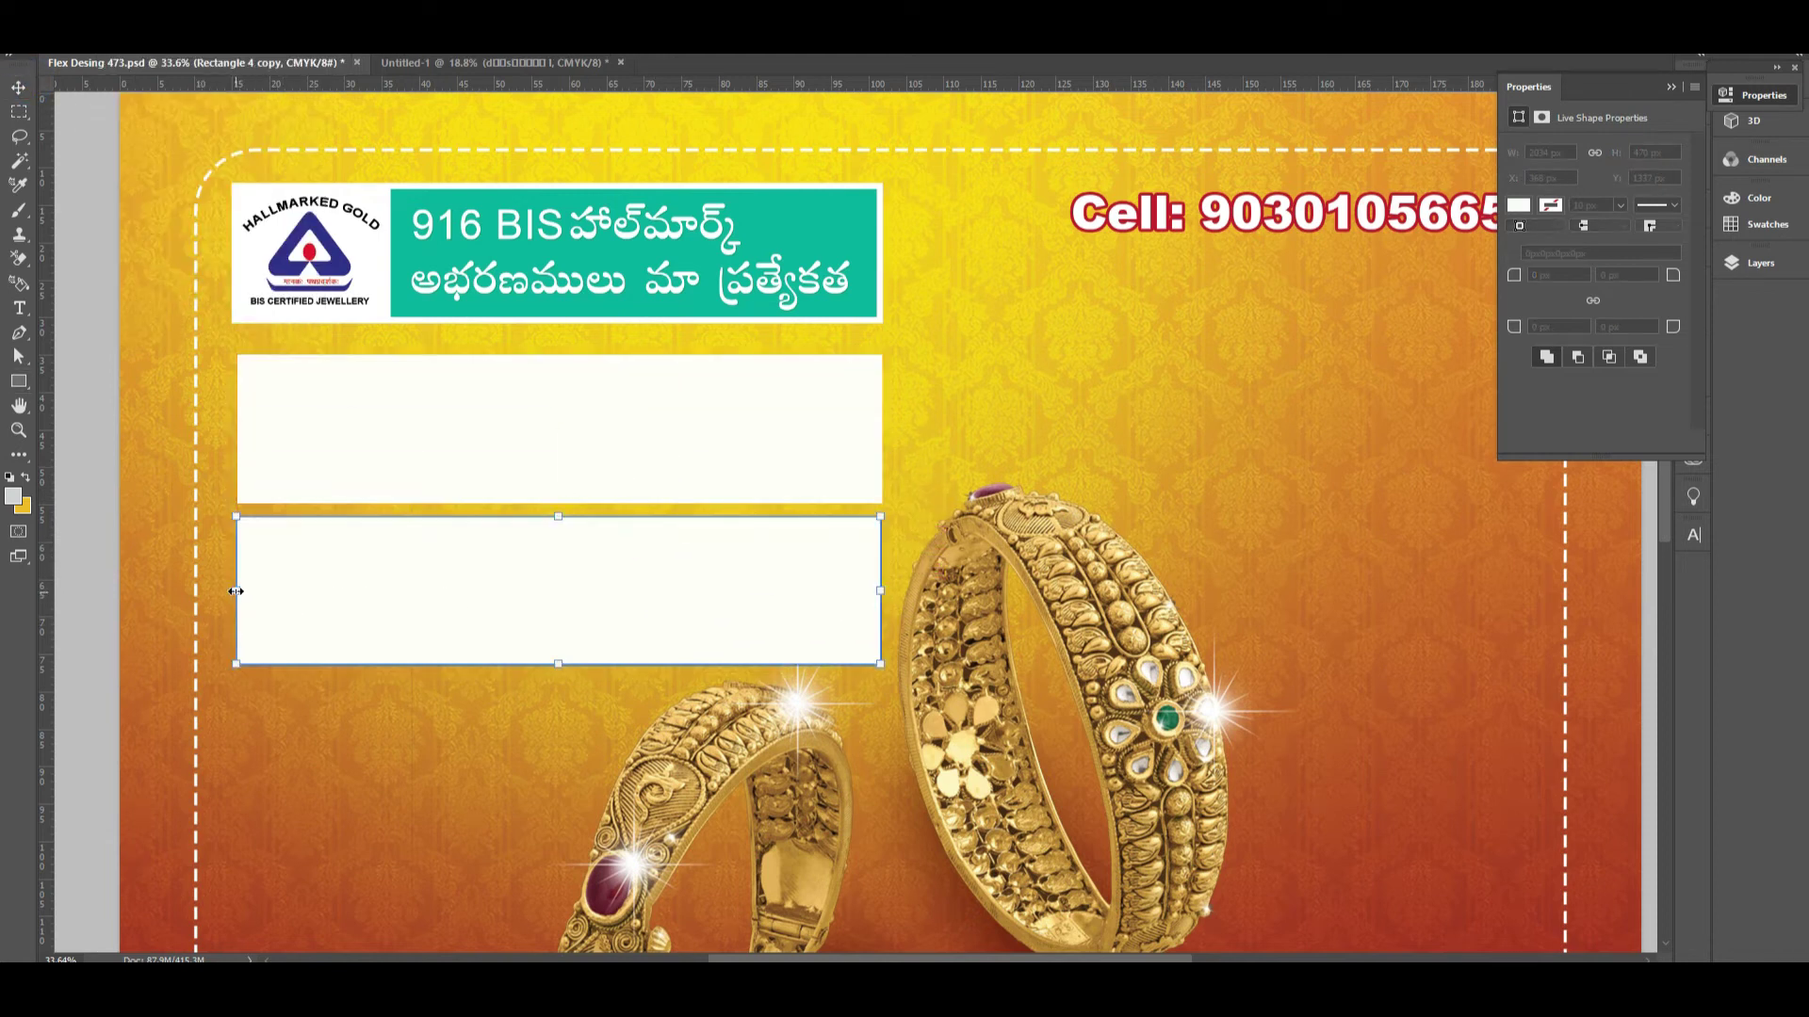
left_click_drag(235, 590, 396, 590)
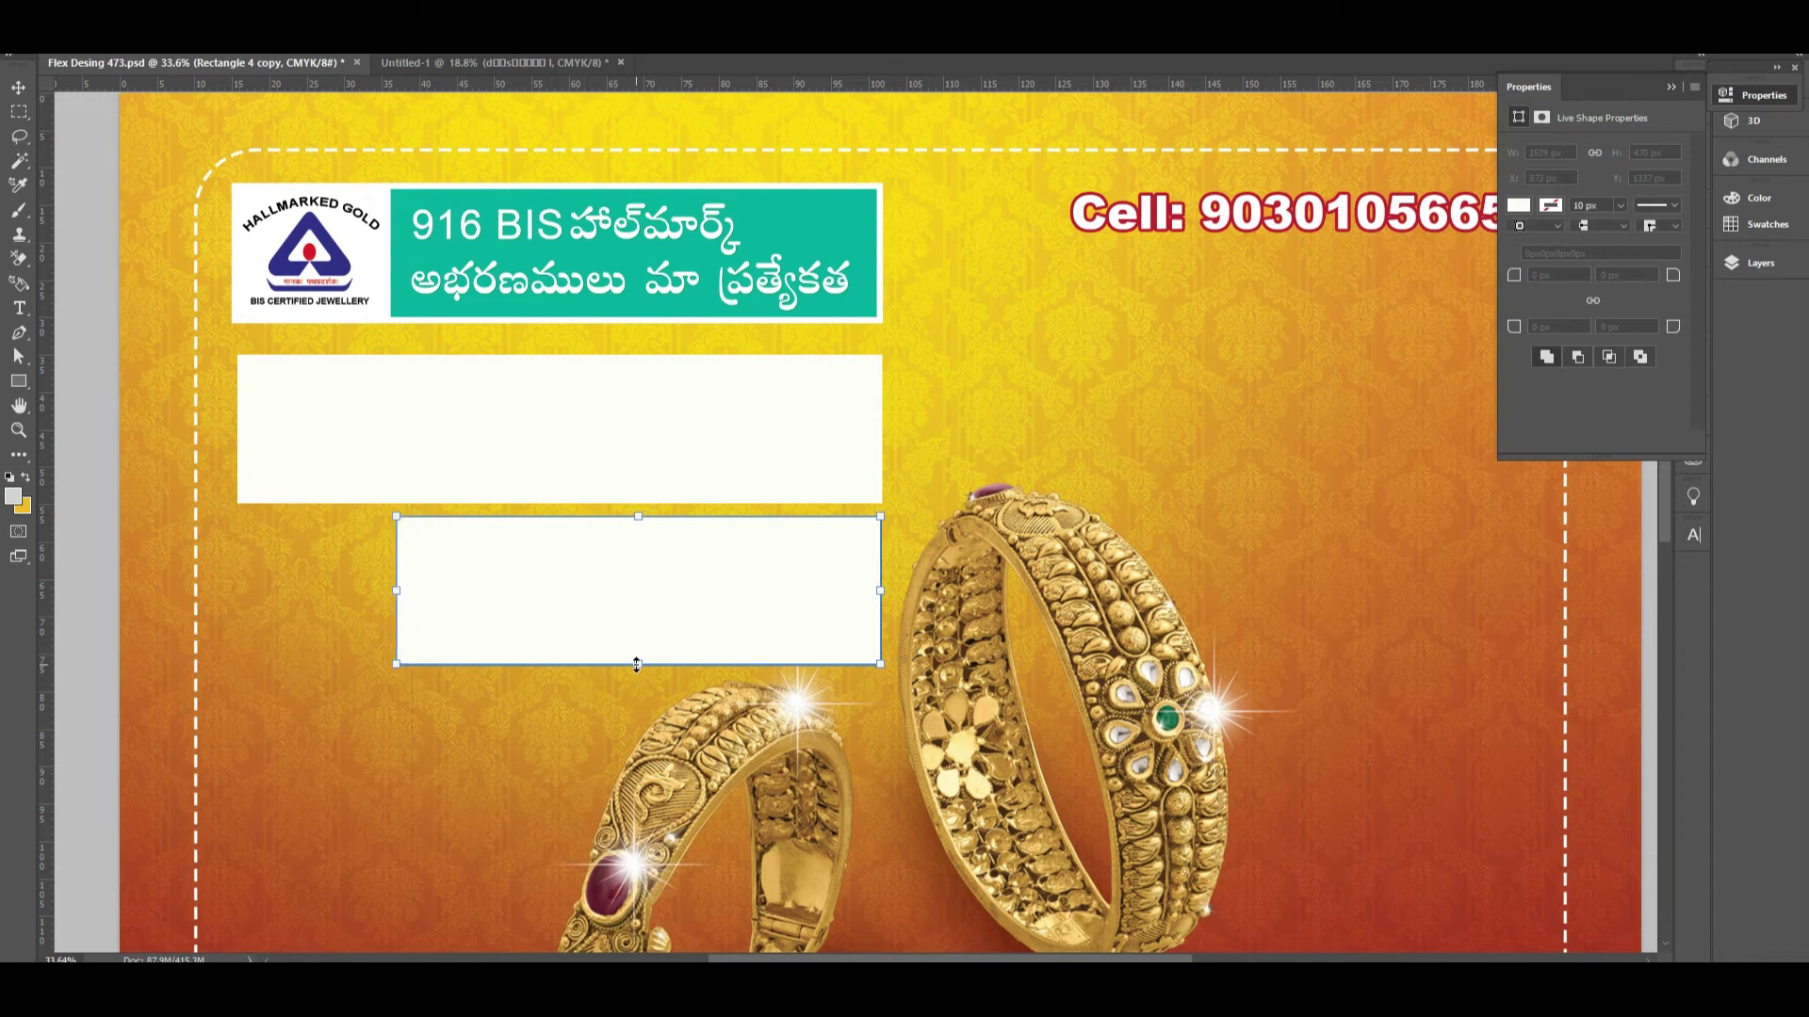
left_click_drag(637, 664, 697, 455)
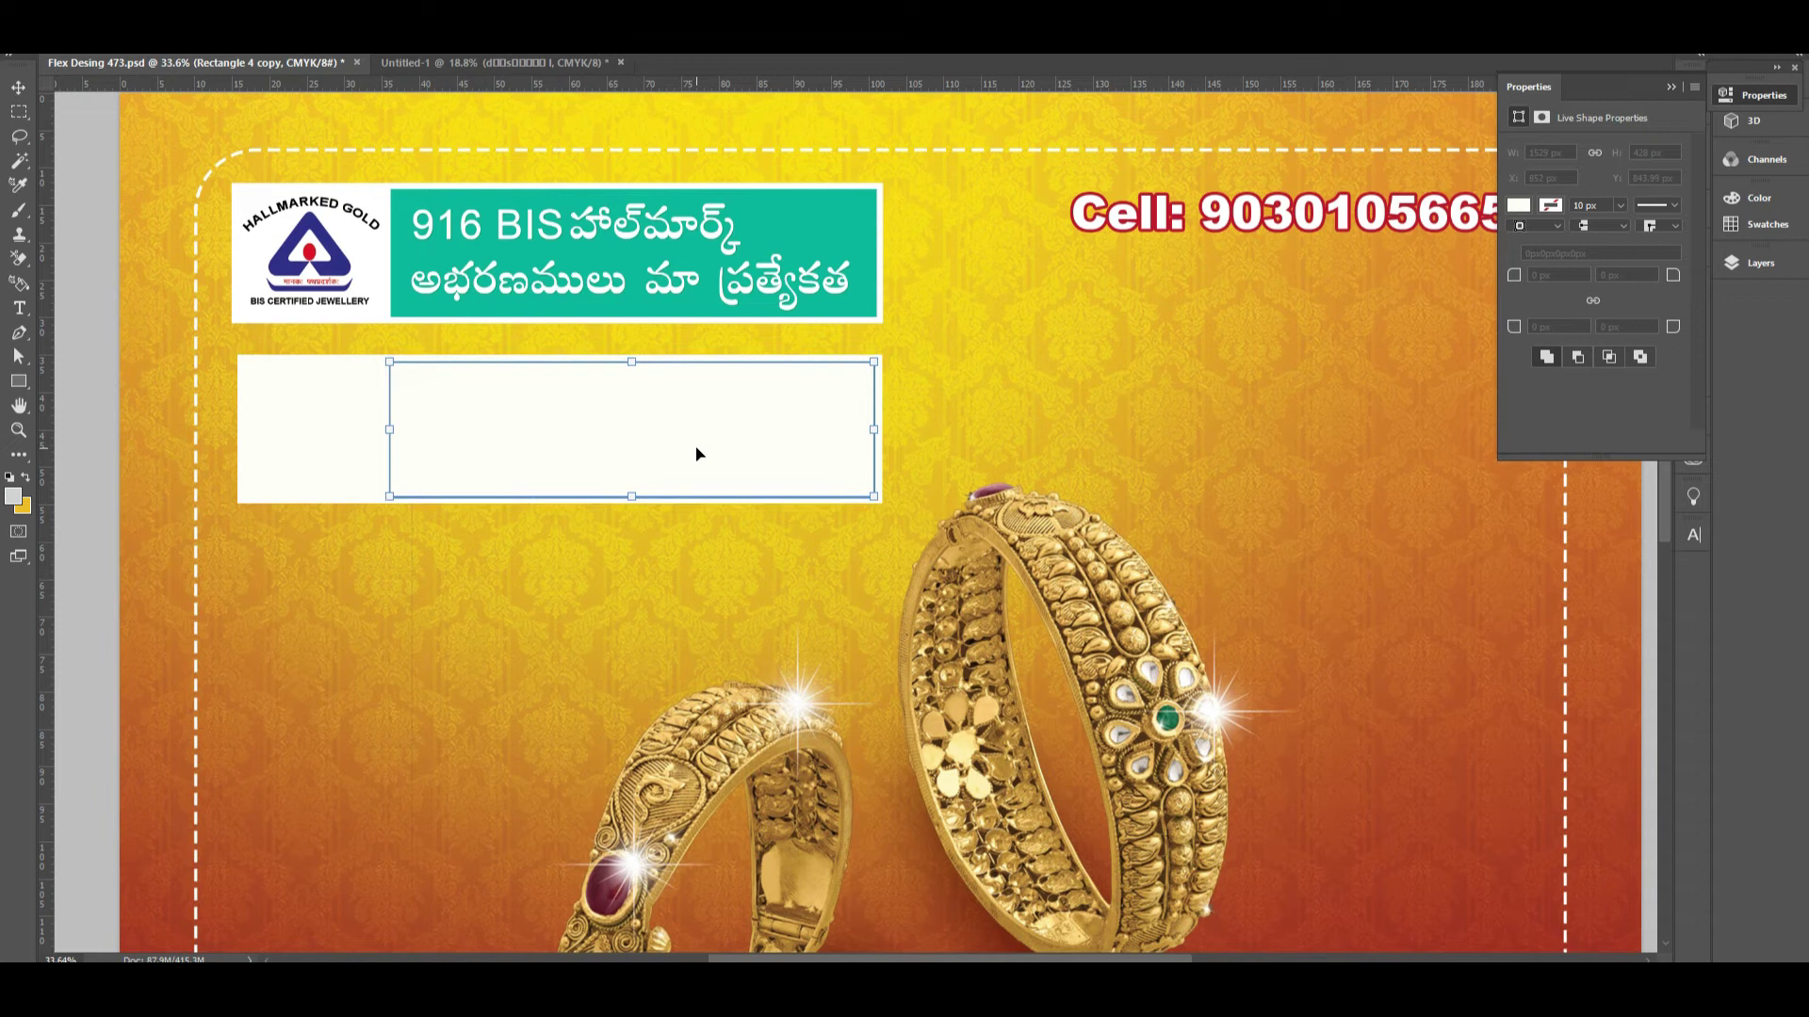
key("Return")
left_click(1519, 206)
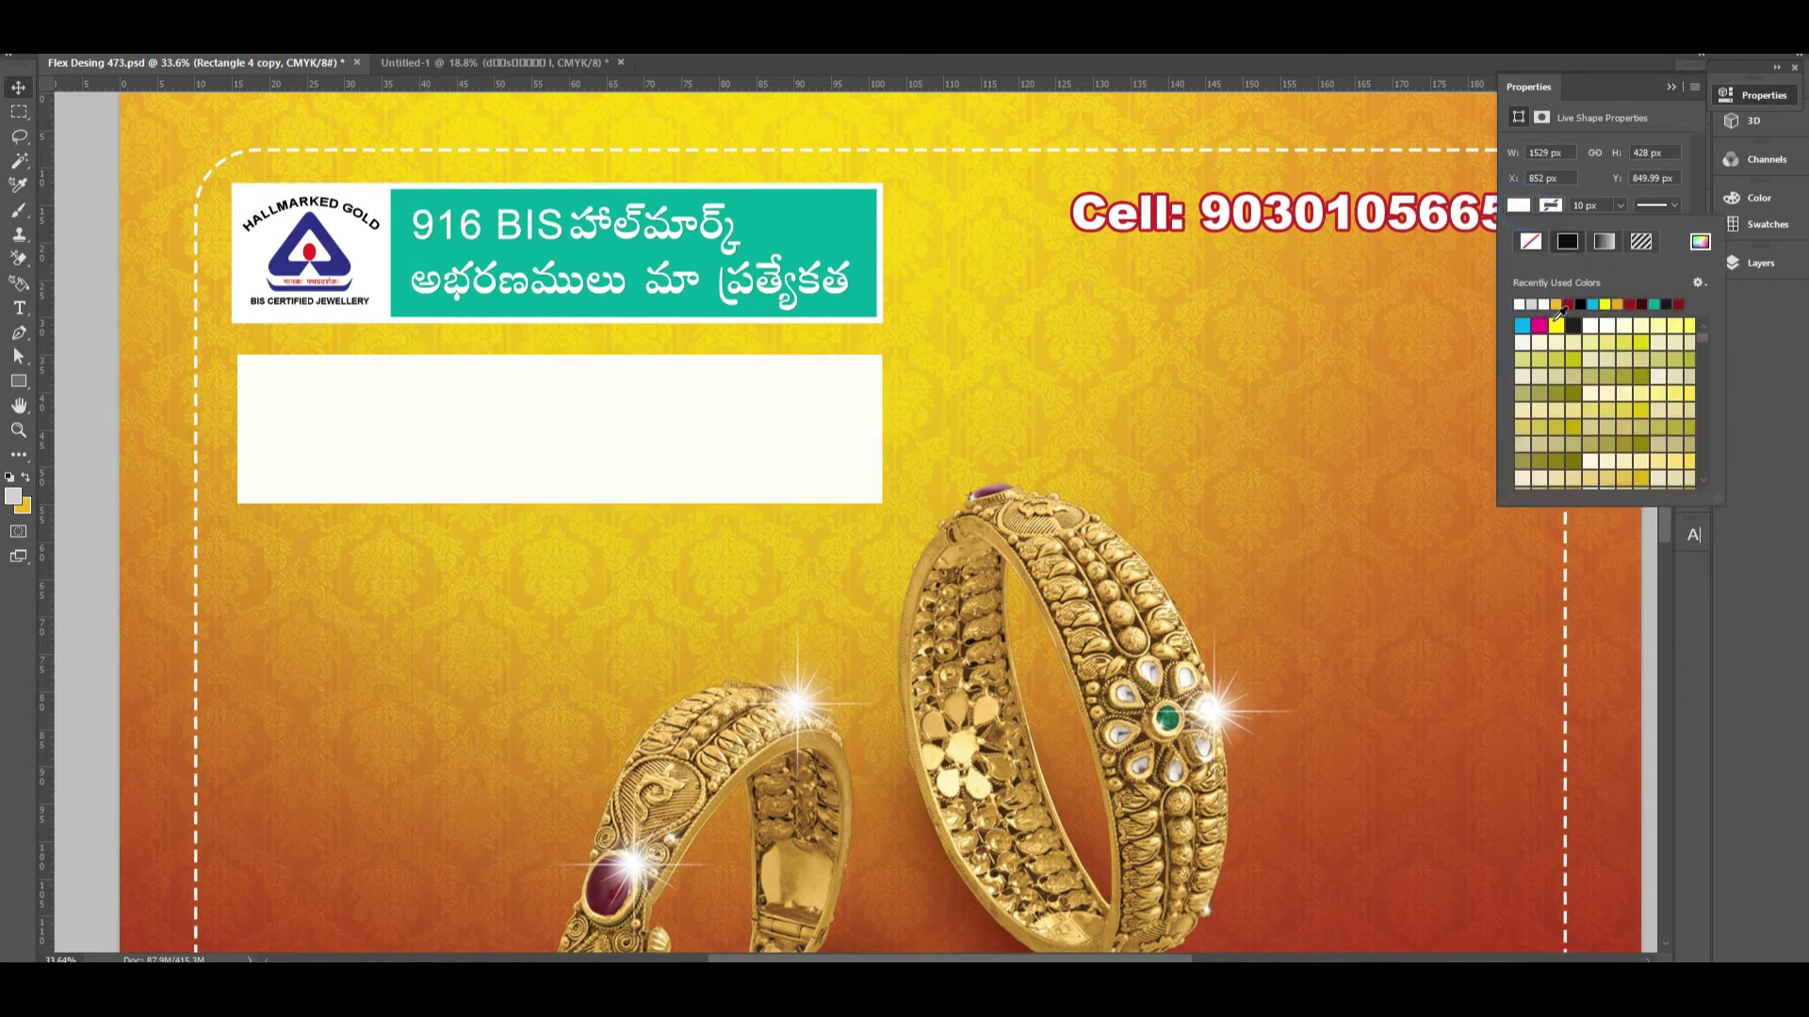
left_click(1524, 325)
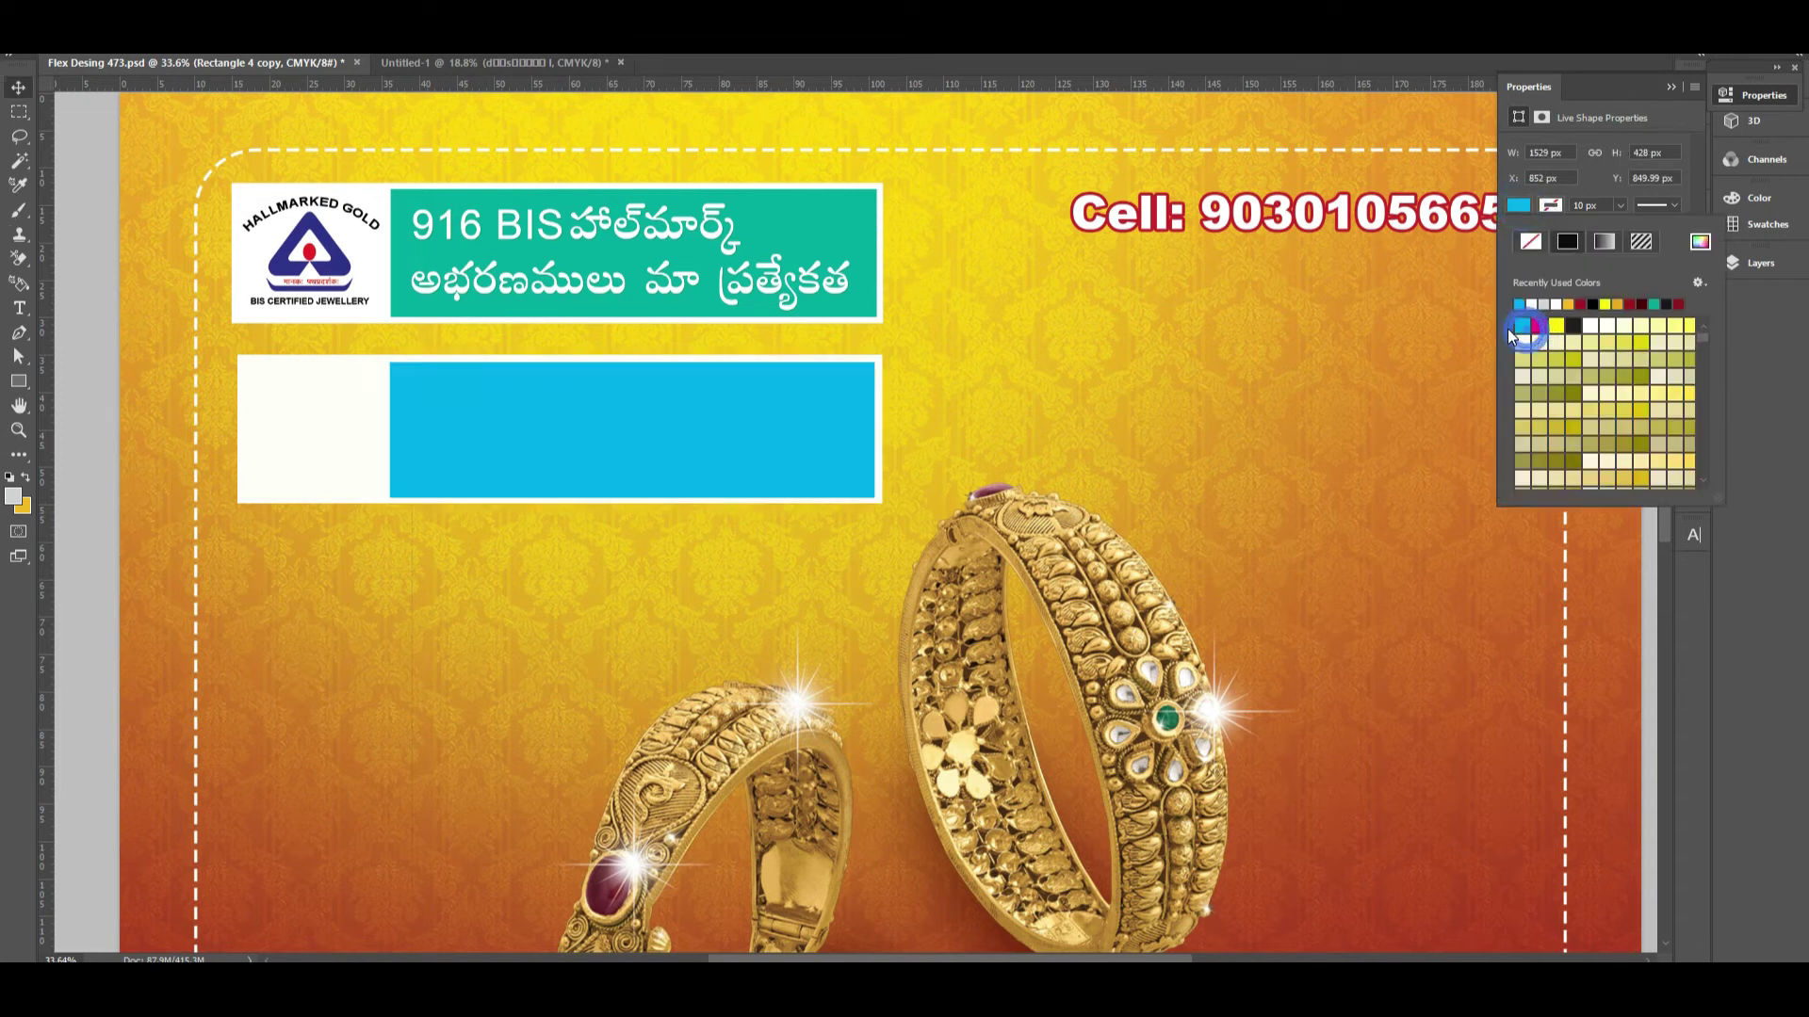
left_click(17, 90)
- Nudge the 916 BIS and BIS CERTIFIED JEWELLERY texts slightly into place
mouse_move(694, 291)
left_mouse_down()
mouse_move(693, 271)
mouse_move(688, 289)
left_mouse_up()
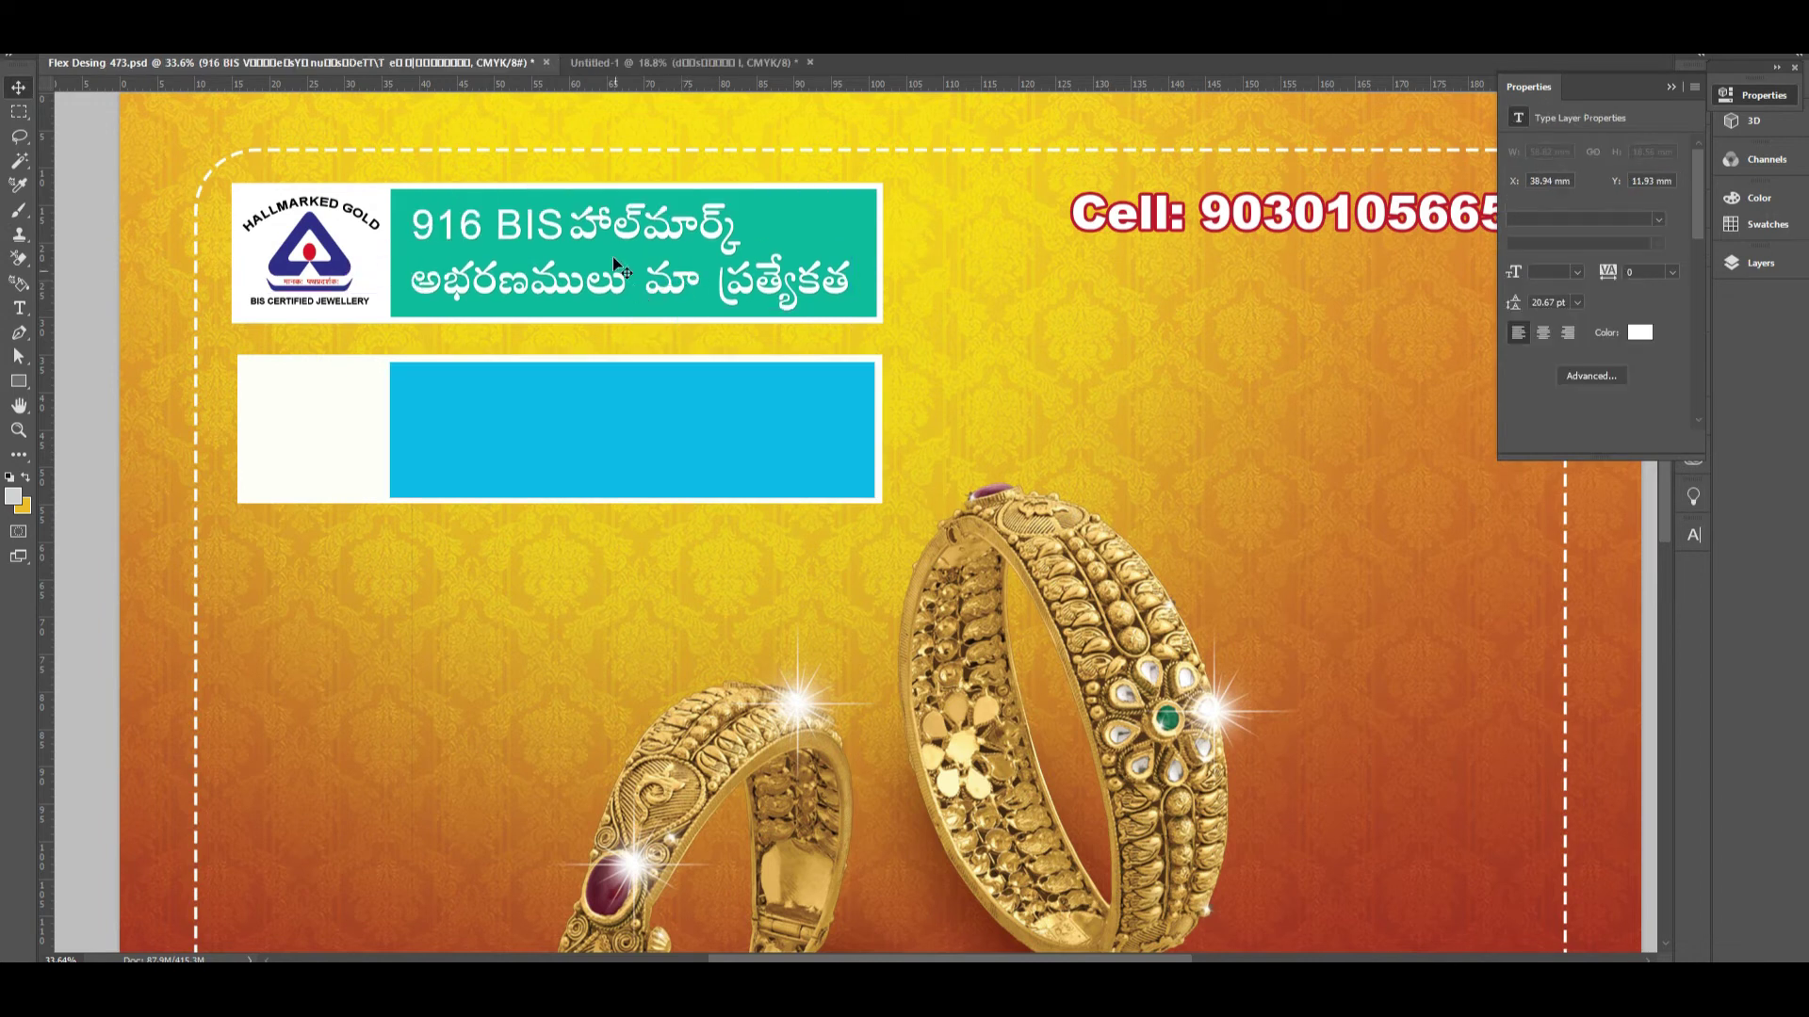
left_click(355, 225)
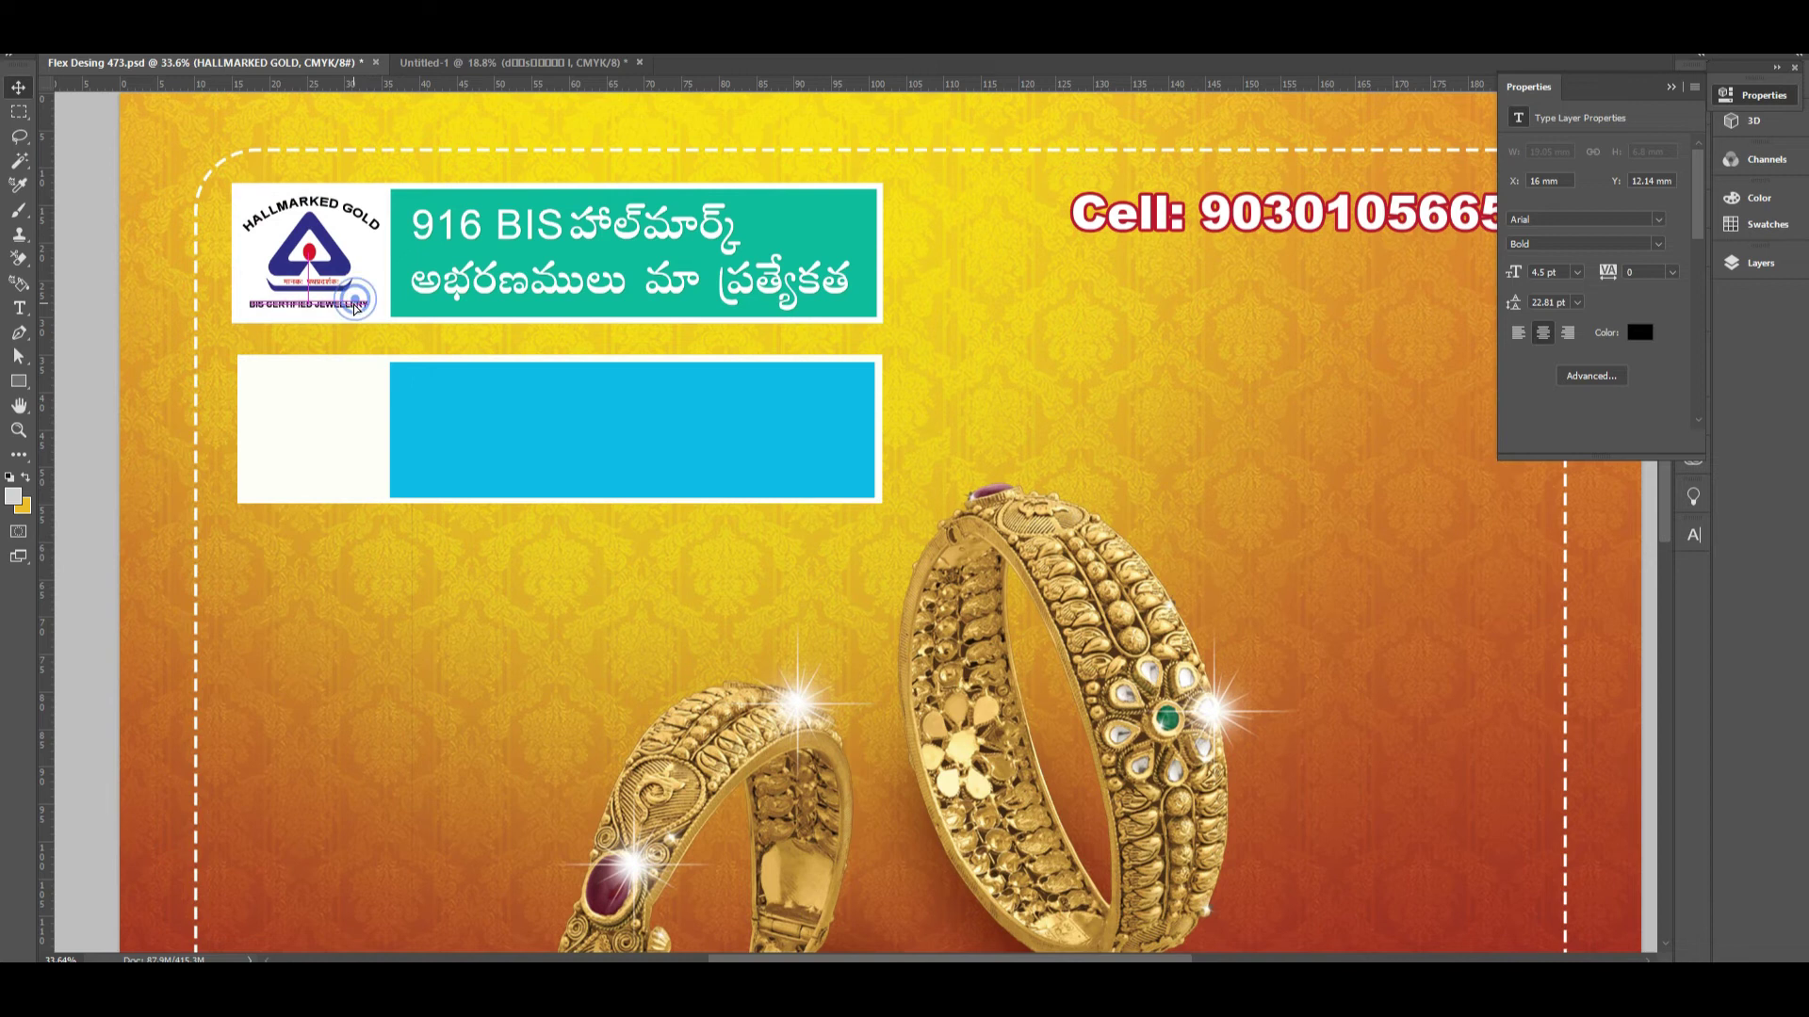
left_click(355, 305)
left_click_drag(358, 300, 375, 306)
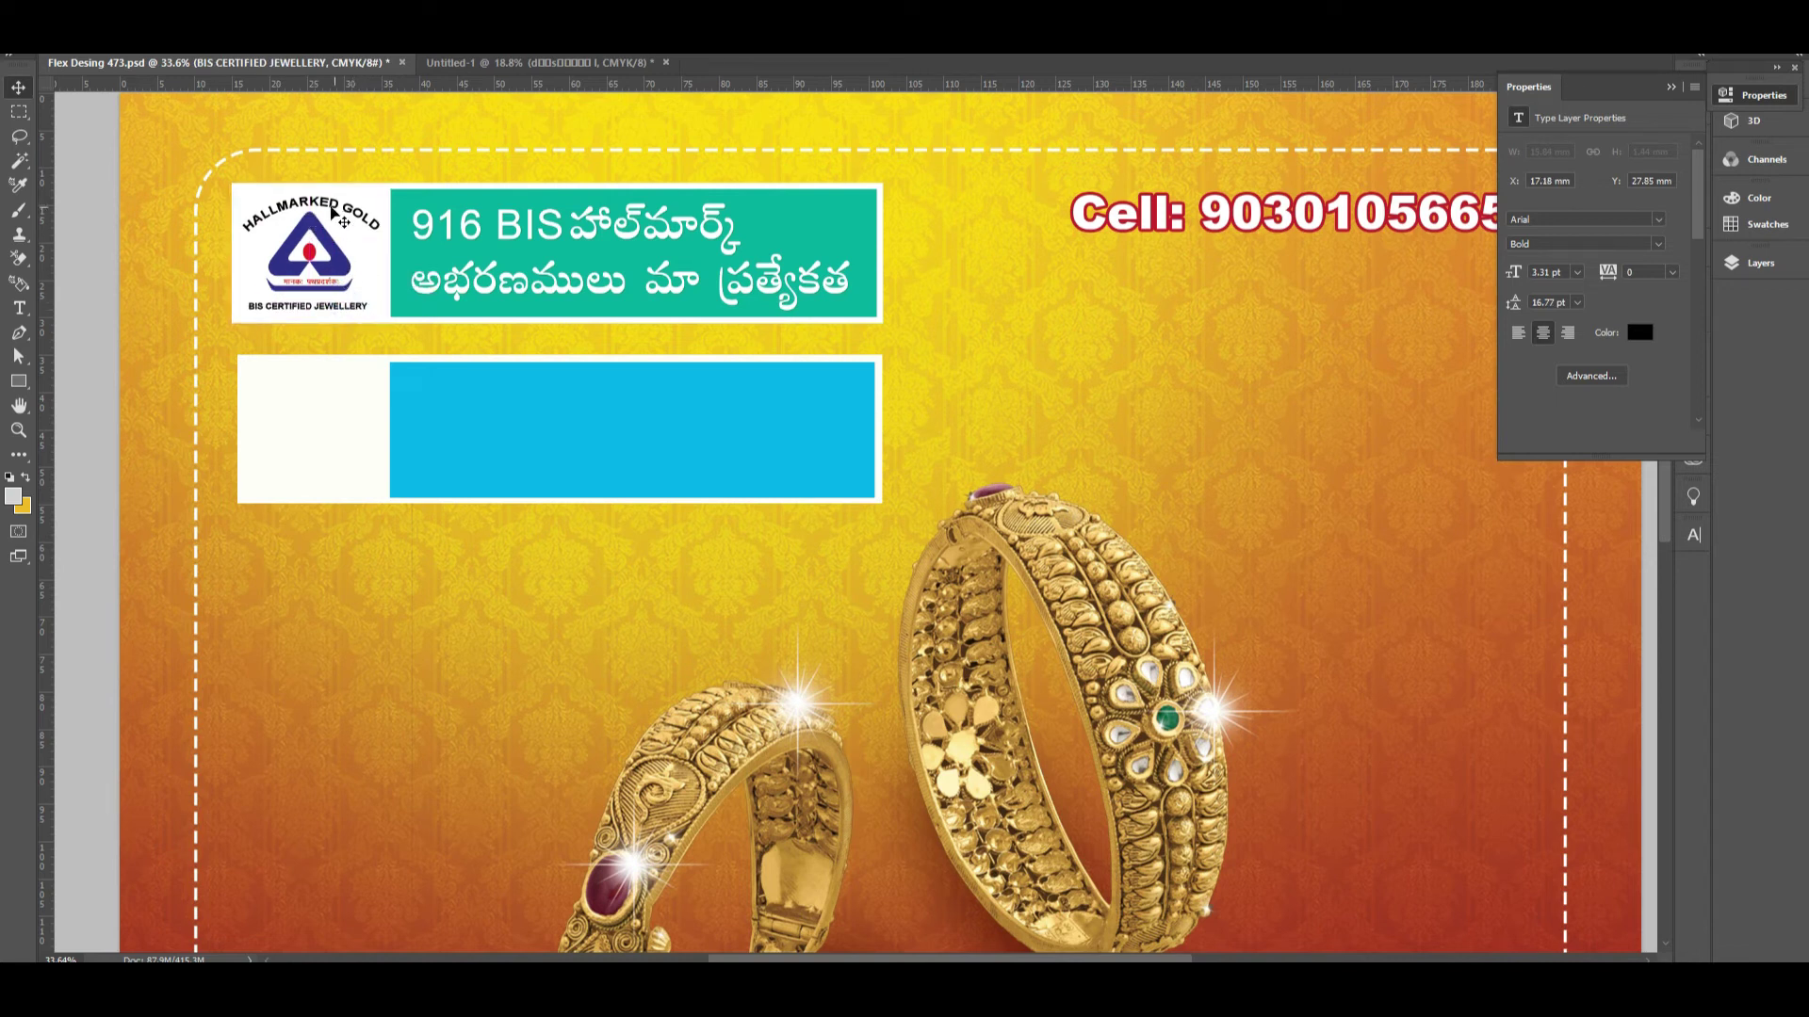
- Warp the HALLMARKED GOLD text into an arc with a +50 bend
key("t")
left_click(358, 214)
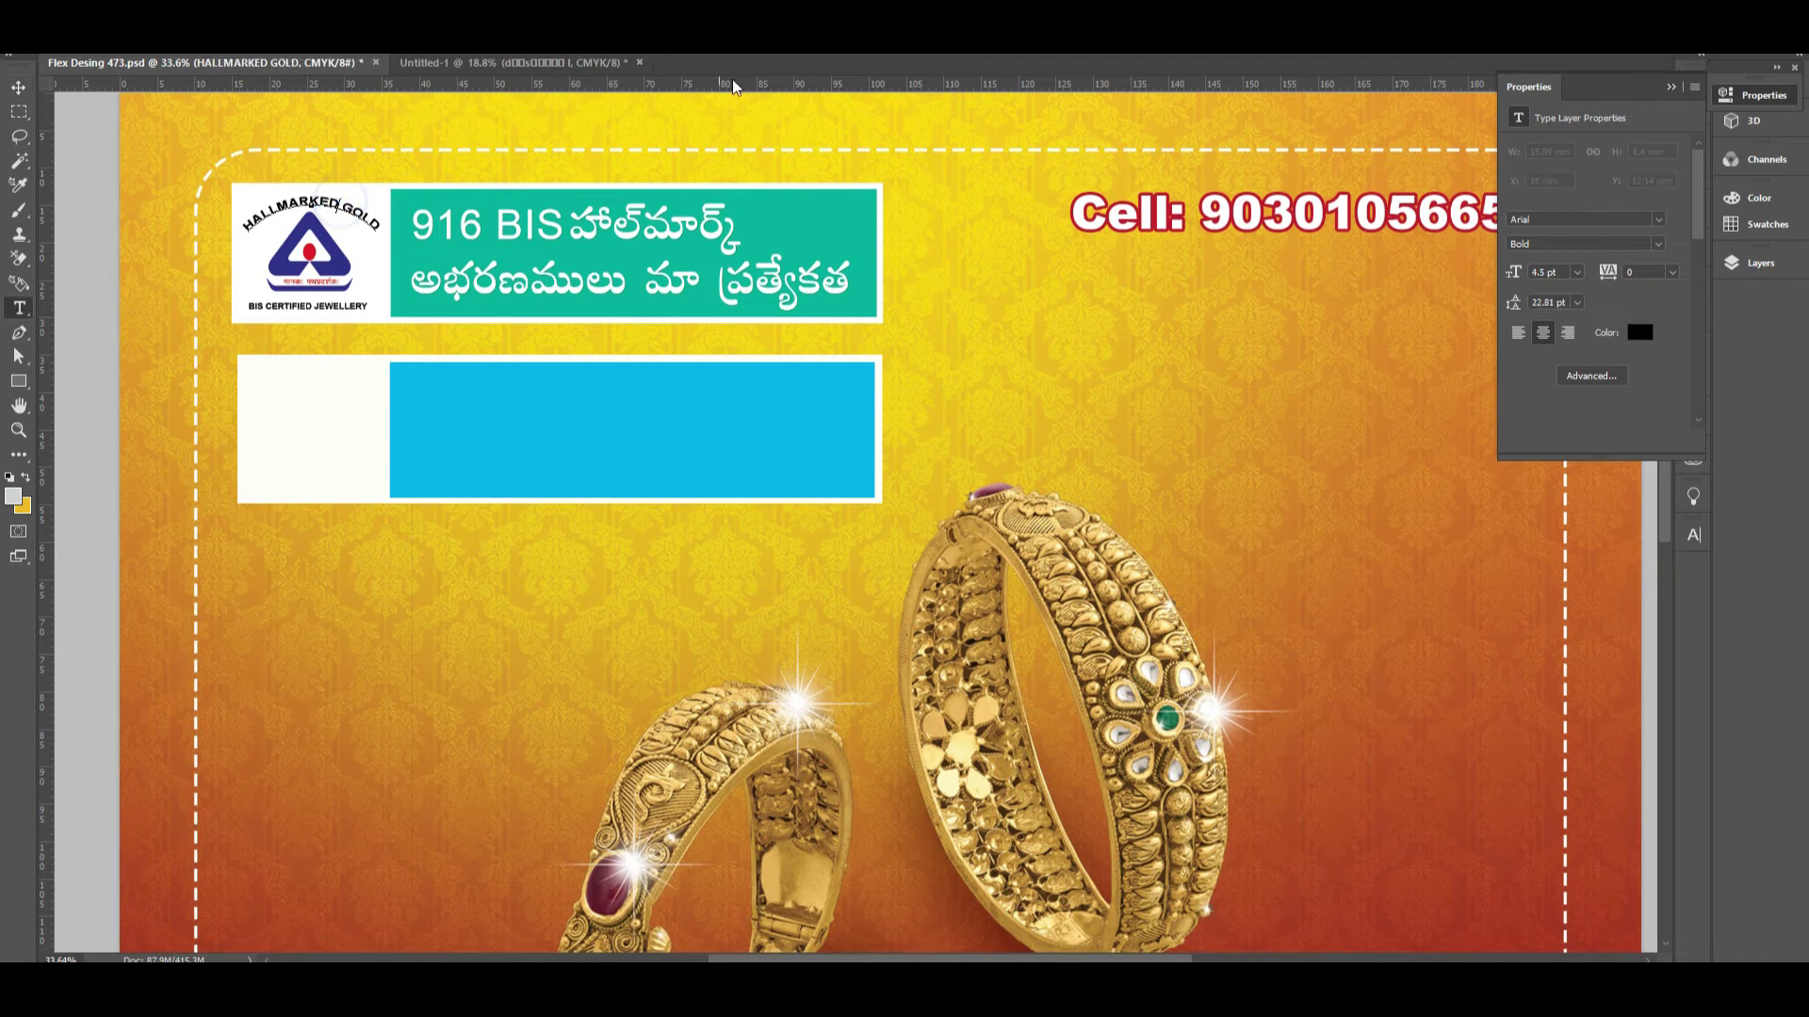
key("ctrl+a")
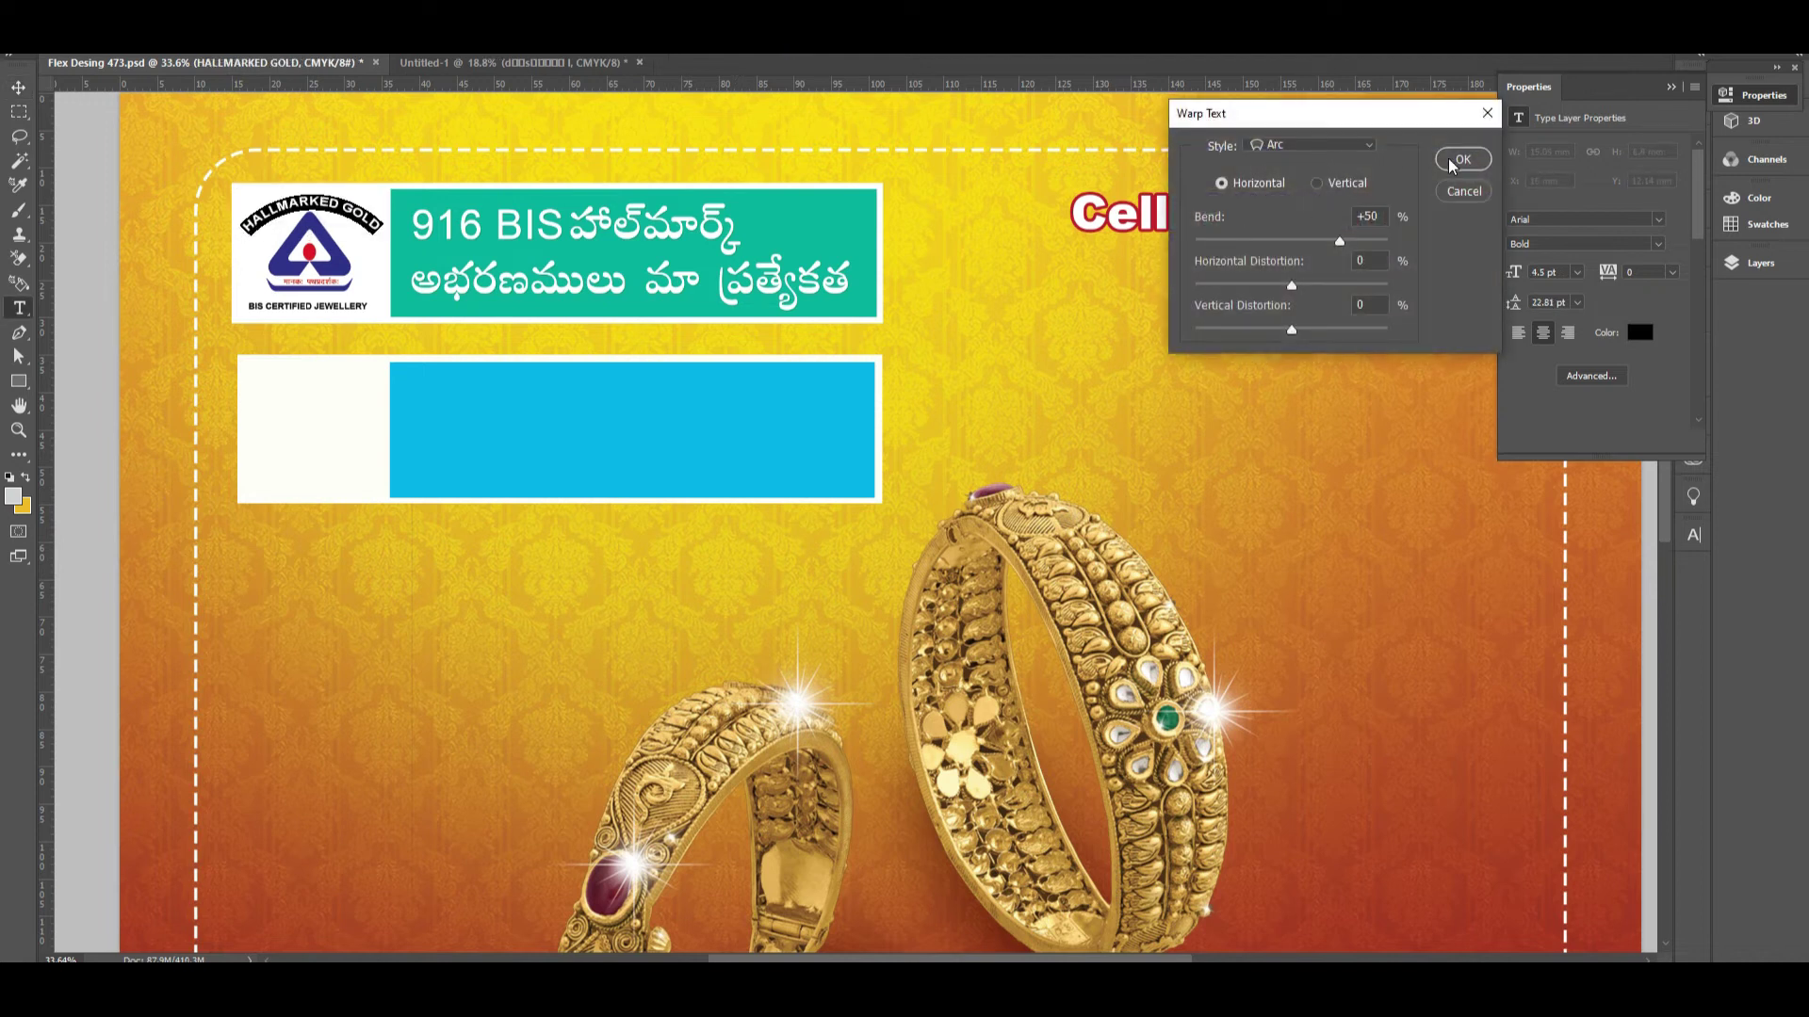
type("0")
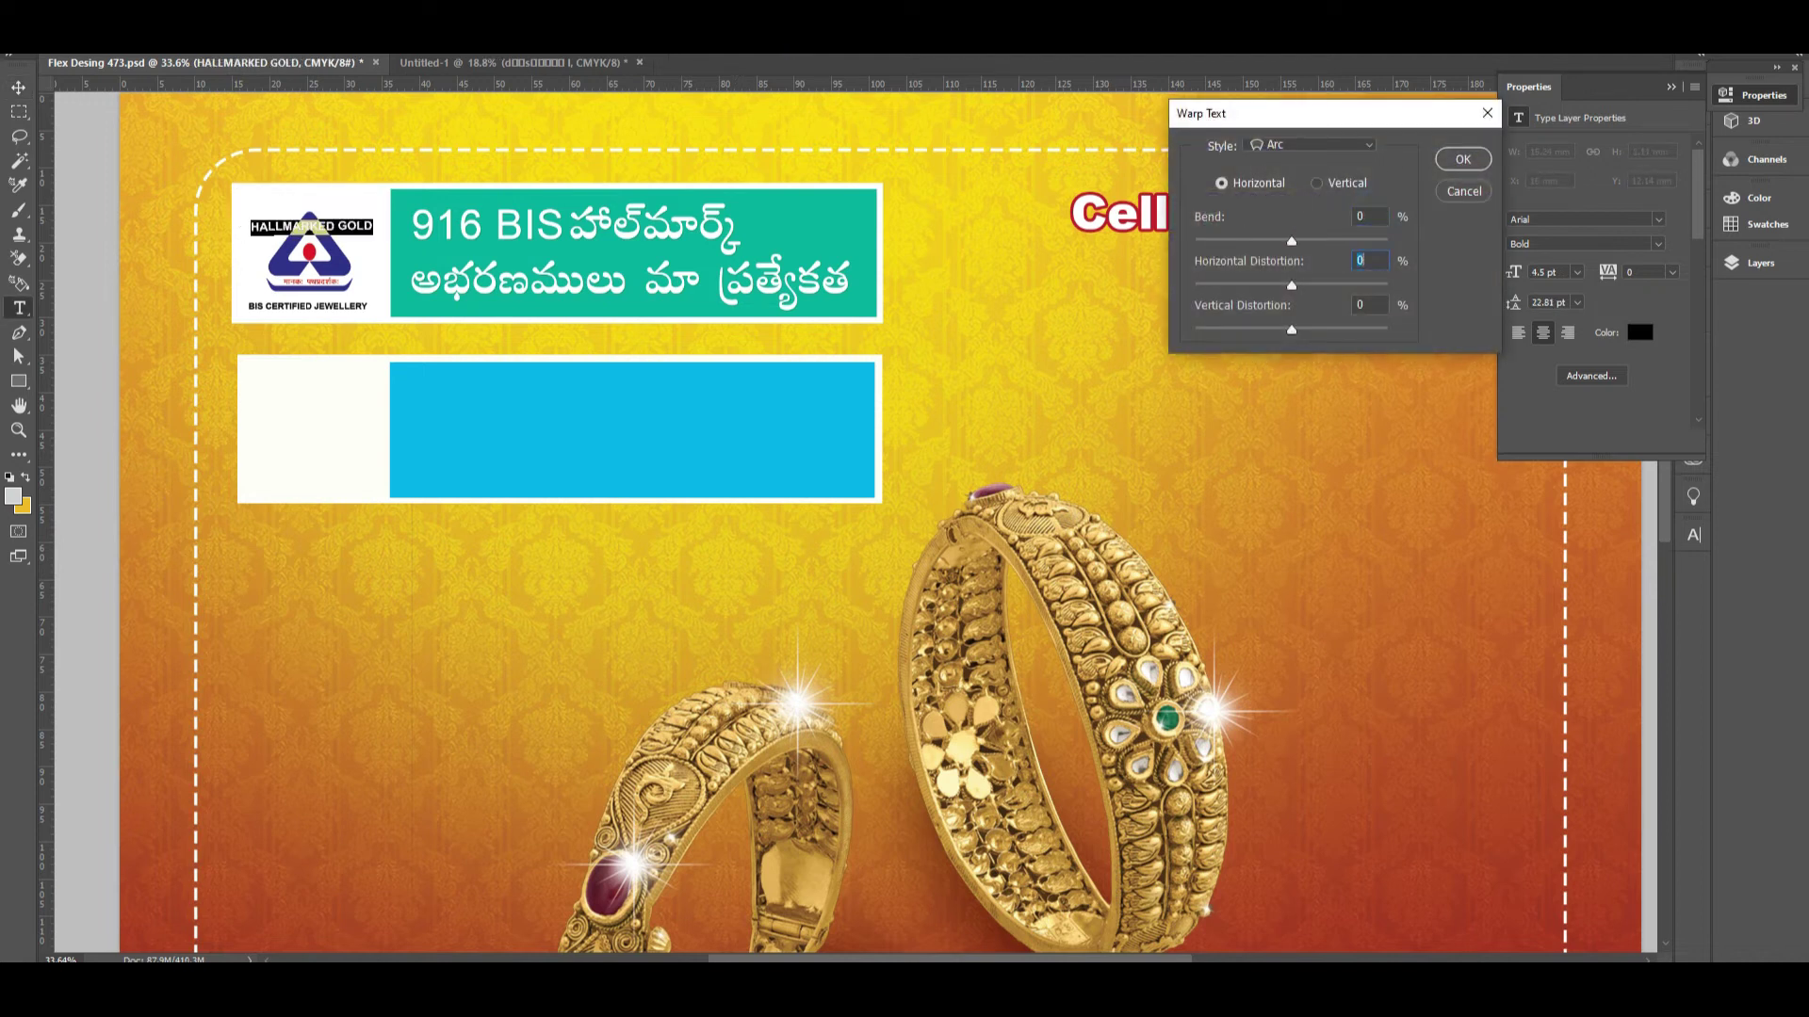
type("5")
key("Tab")
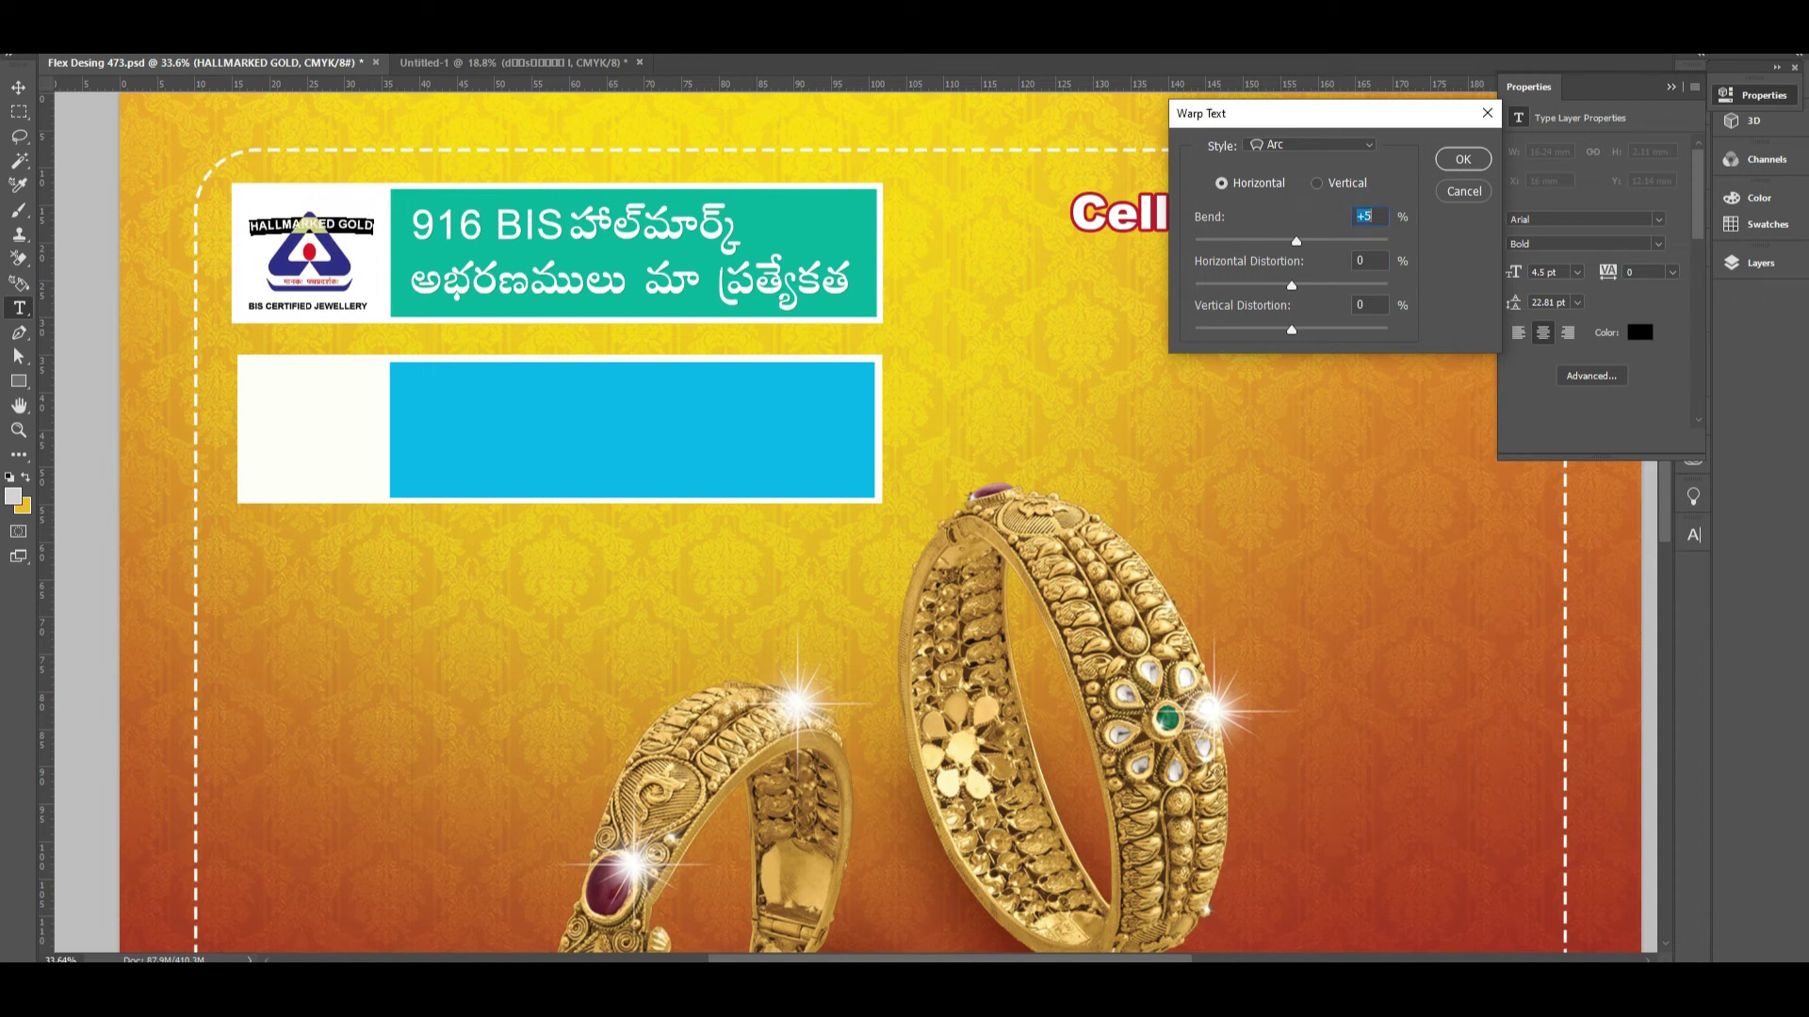
type("+50")
key("Tab")
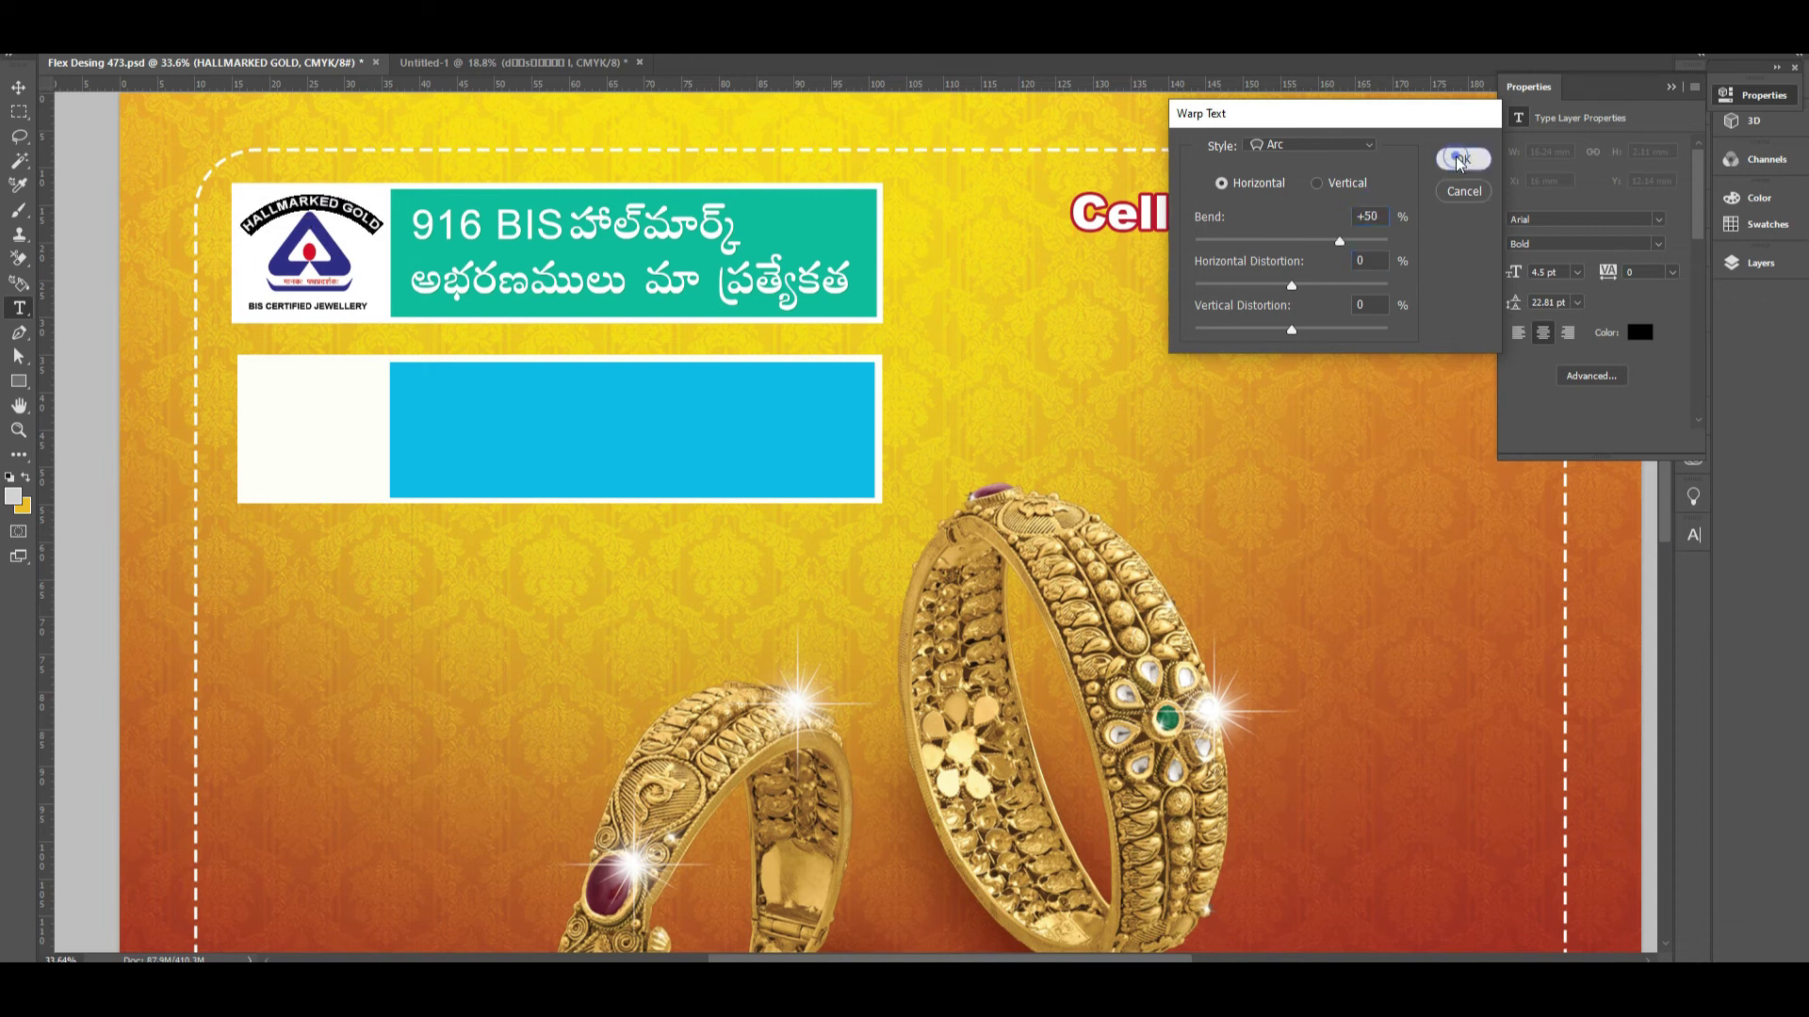
left_click(1463, 159)
- Delete the trial cyan and white boxes
left_click(19, 86)
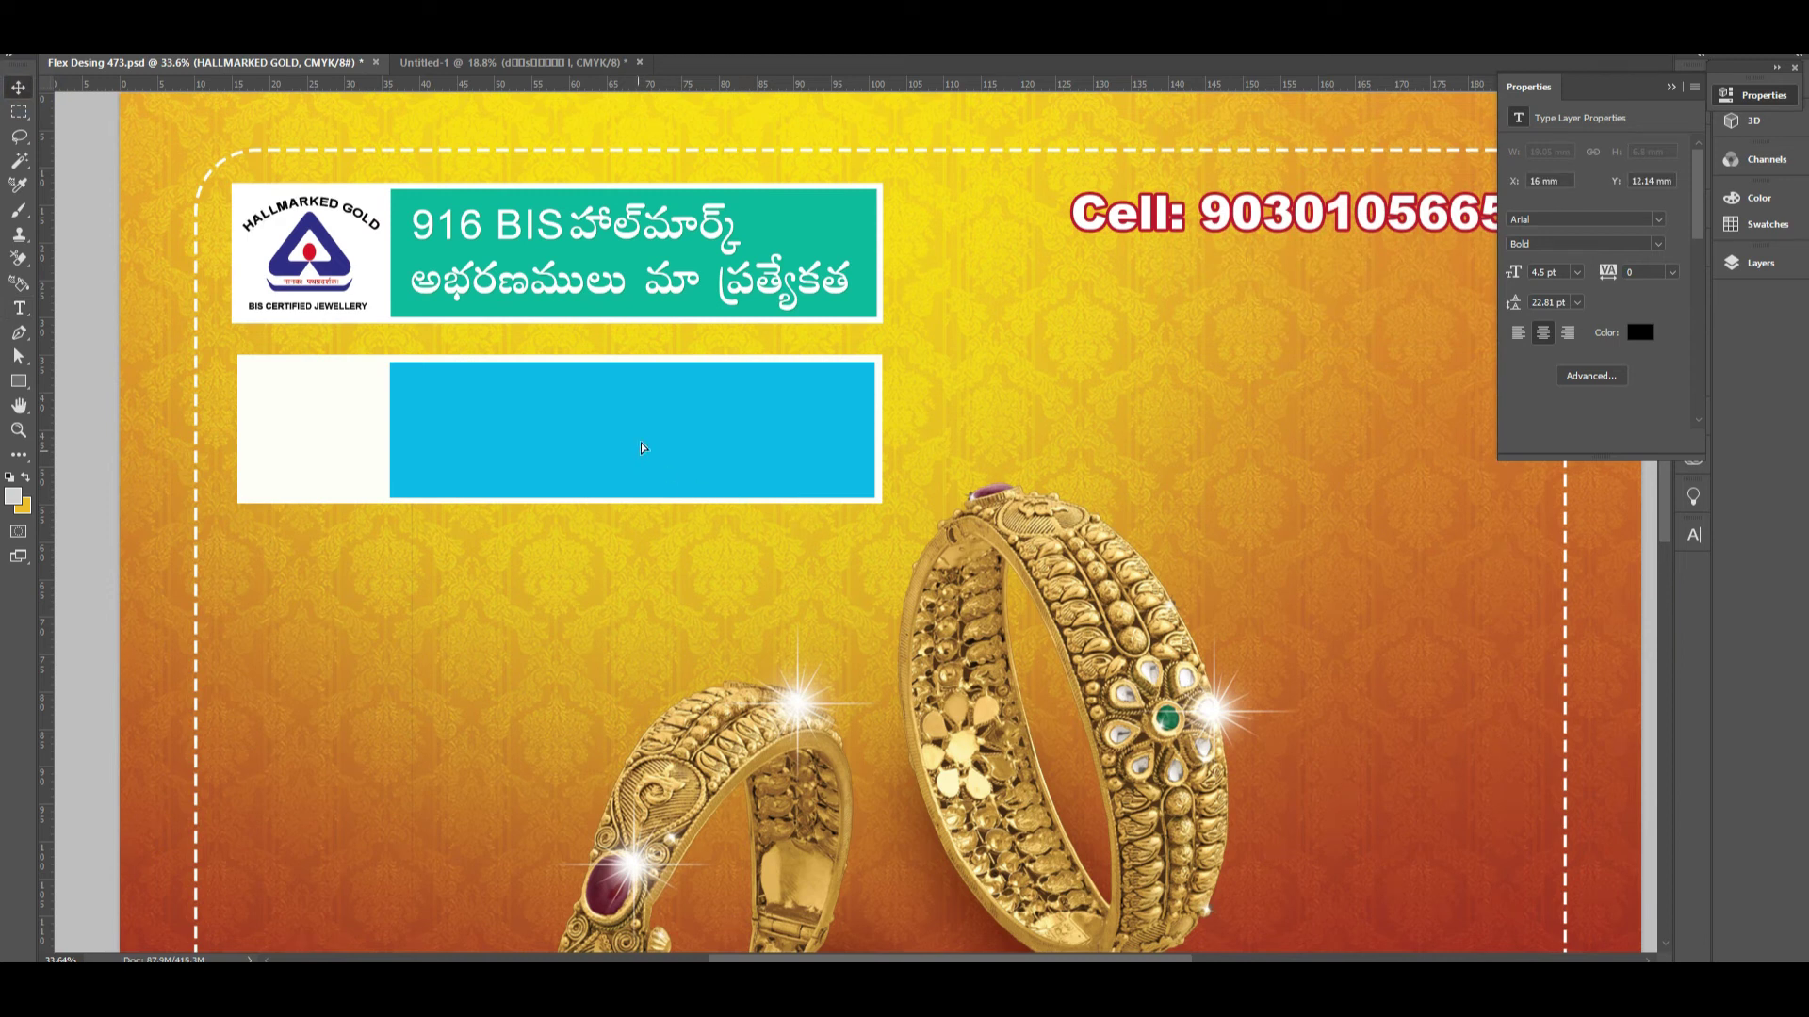
left_click(652, 477)
key("Delete")
left_click_drag(646, 432, 675, 485)
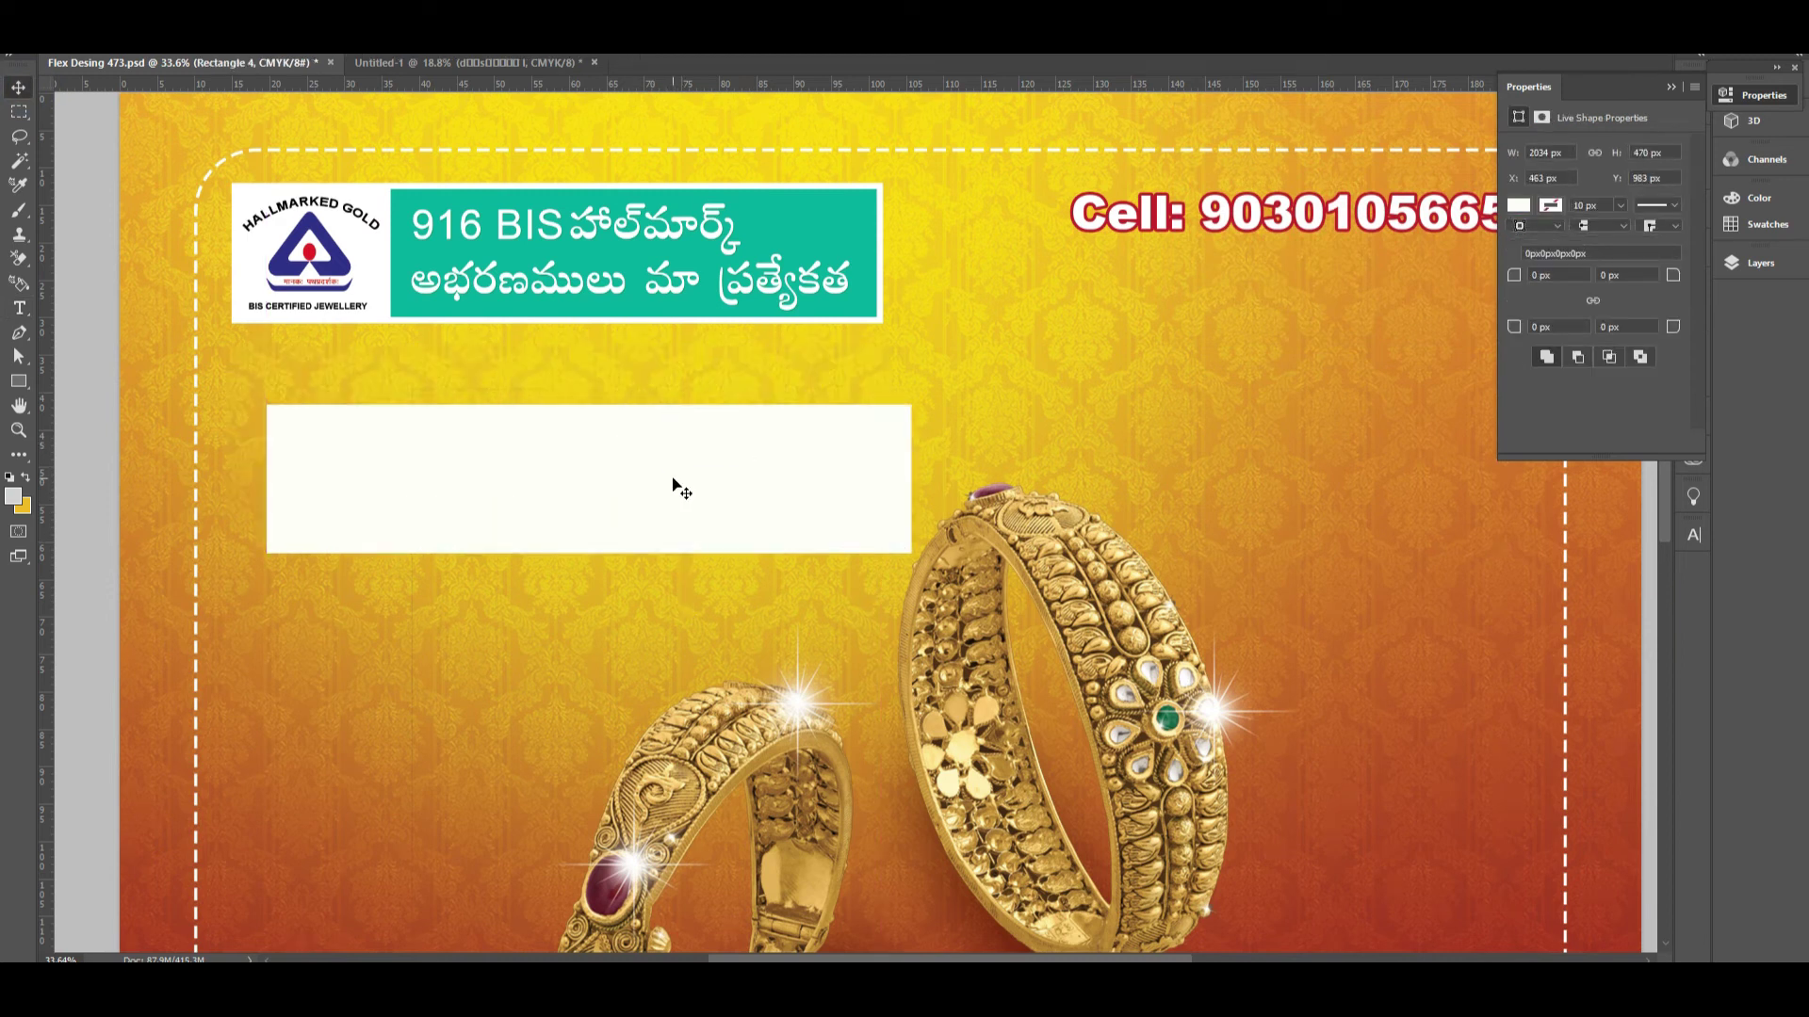
key("Delete")
- Drag the hallmark badge group onto the Untitled-1 banner's top-left corner
right_click(362, 260)
left_click(382, 267)
left_click_drag(365, 246, 698, 189)
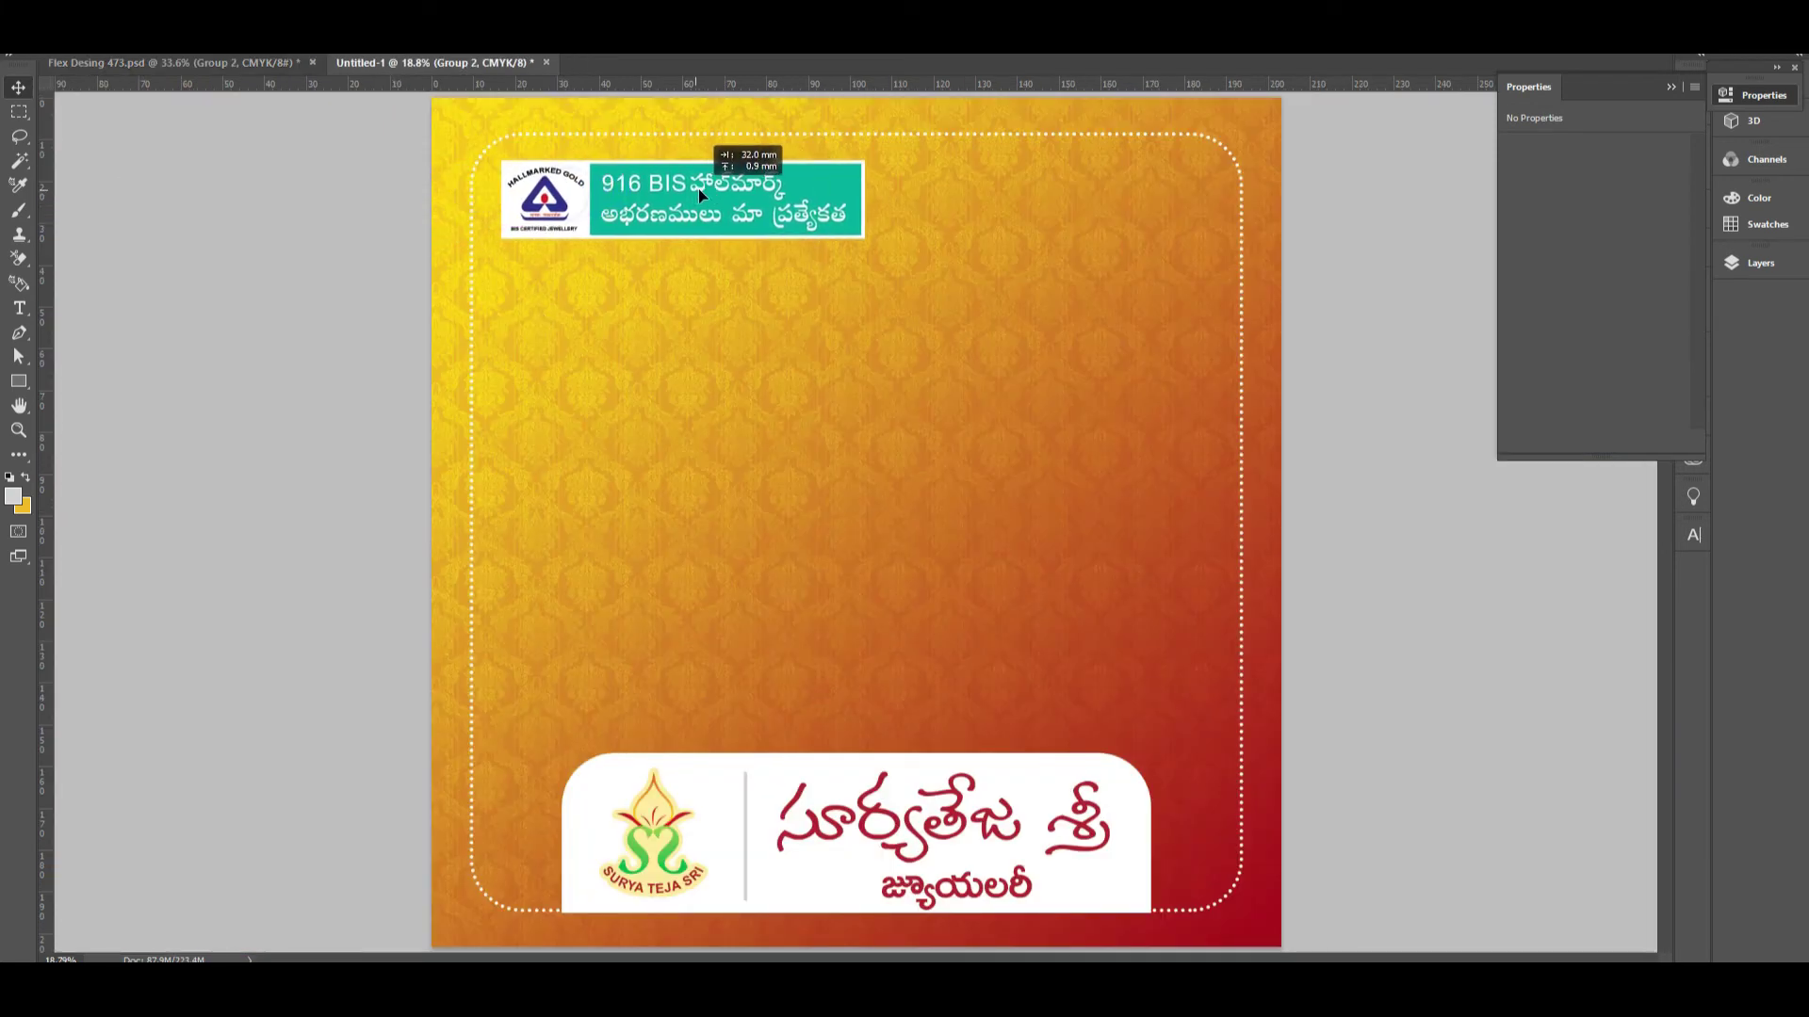
- Copy the cell phone number text layer from Flex Desing to Untitled-1's top right
left_click(268, 64)
right_click(1161, 310)
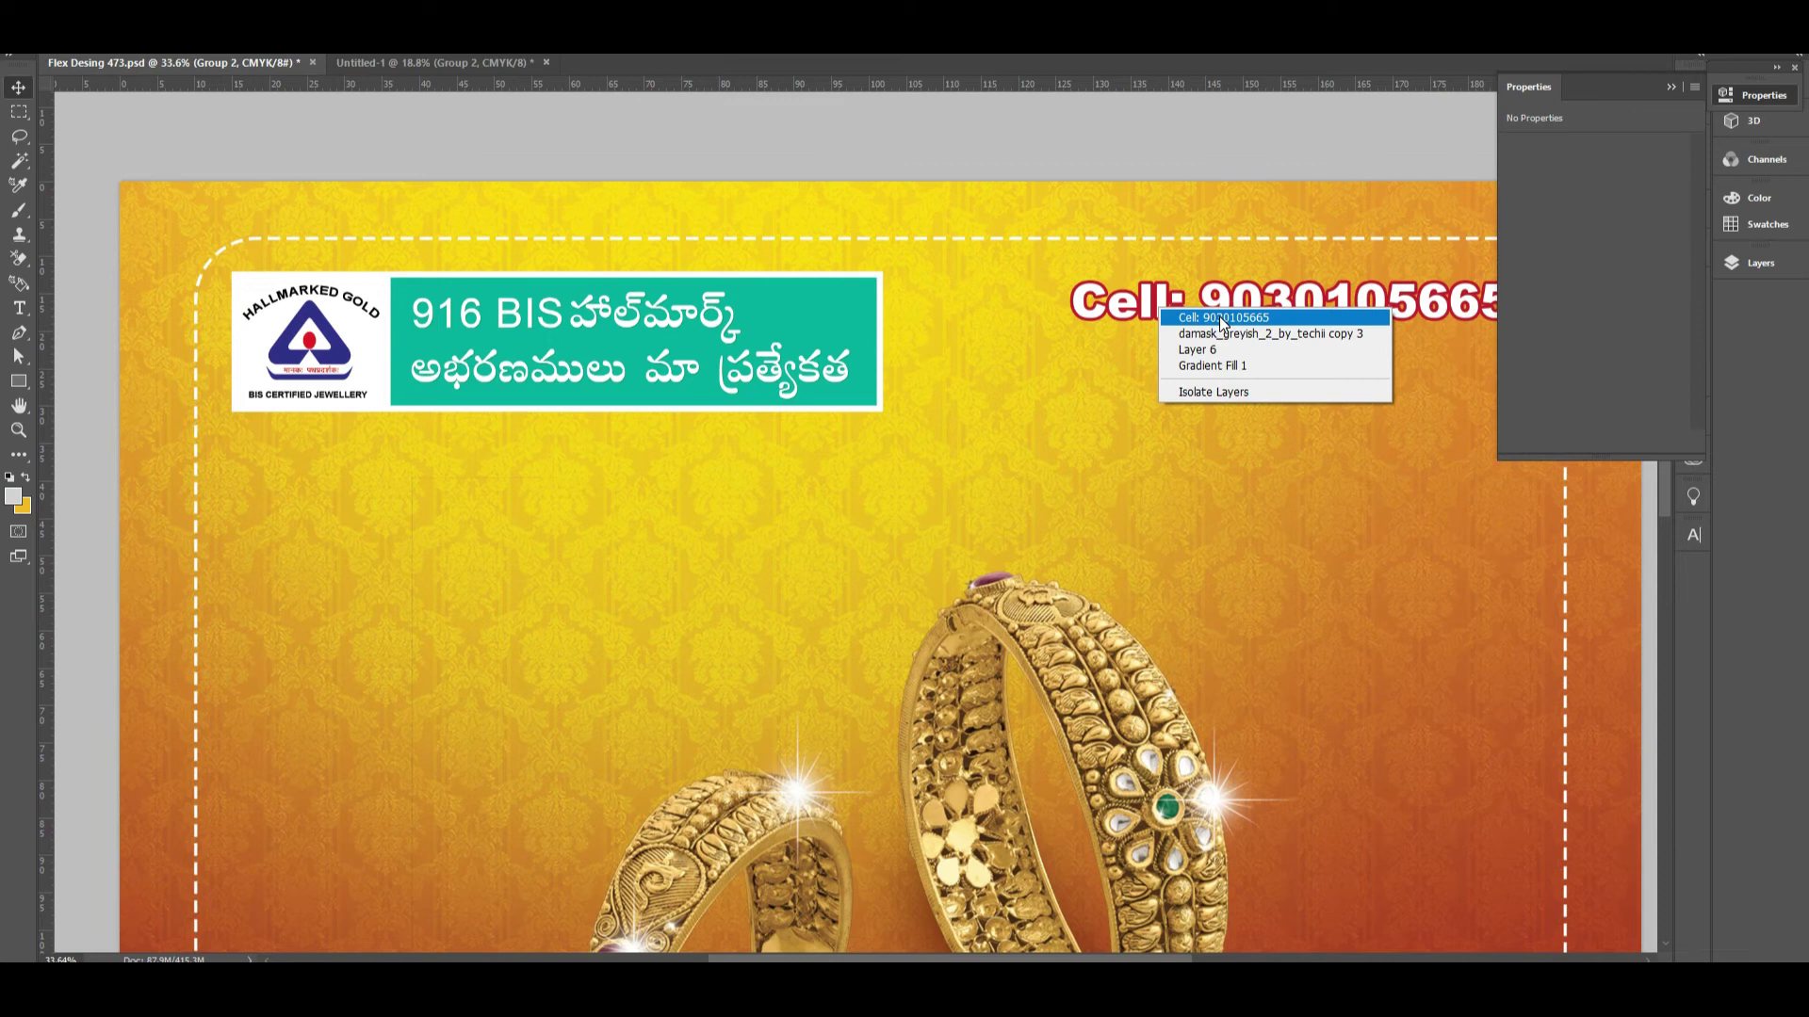
left_click(1220, 318)
left_click_drag(1221, 317, 1088, 194)
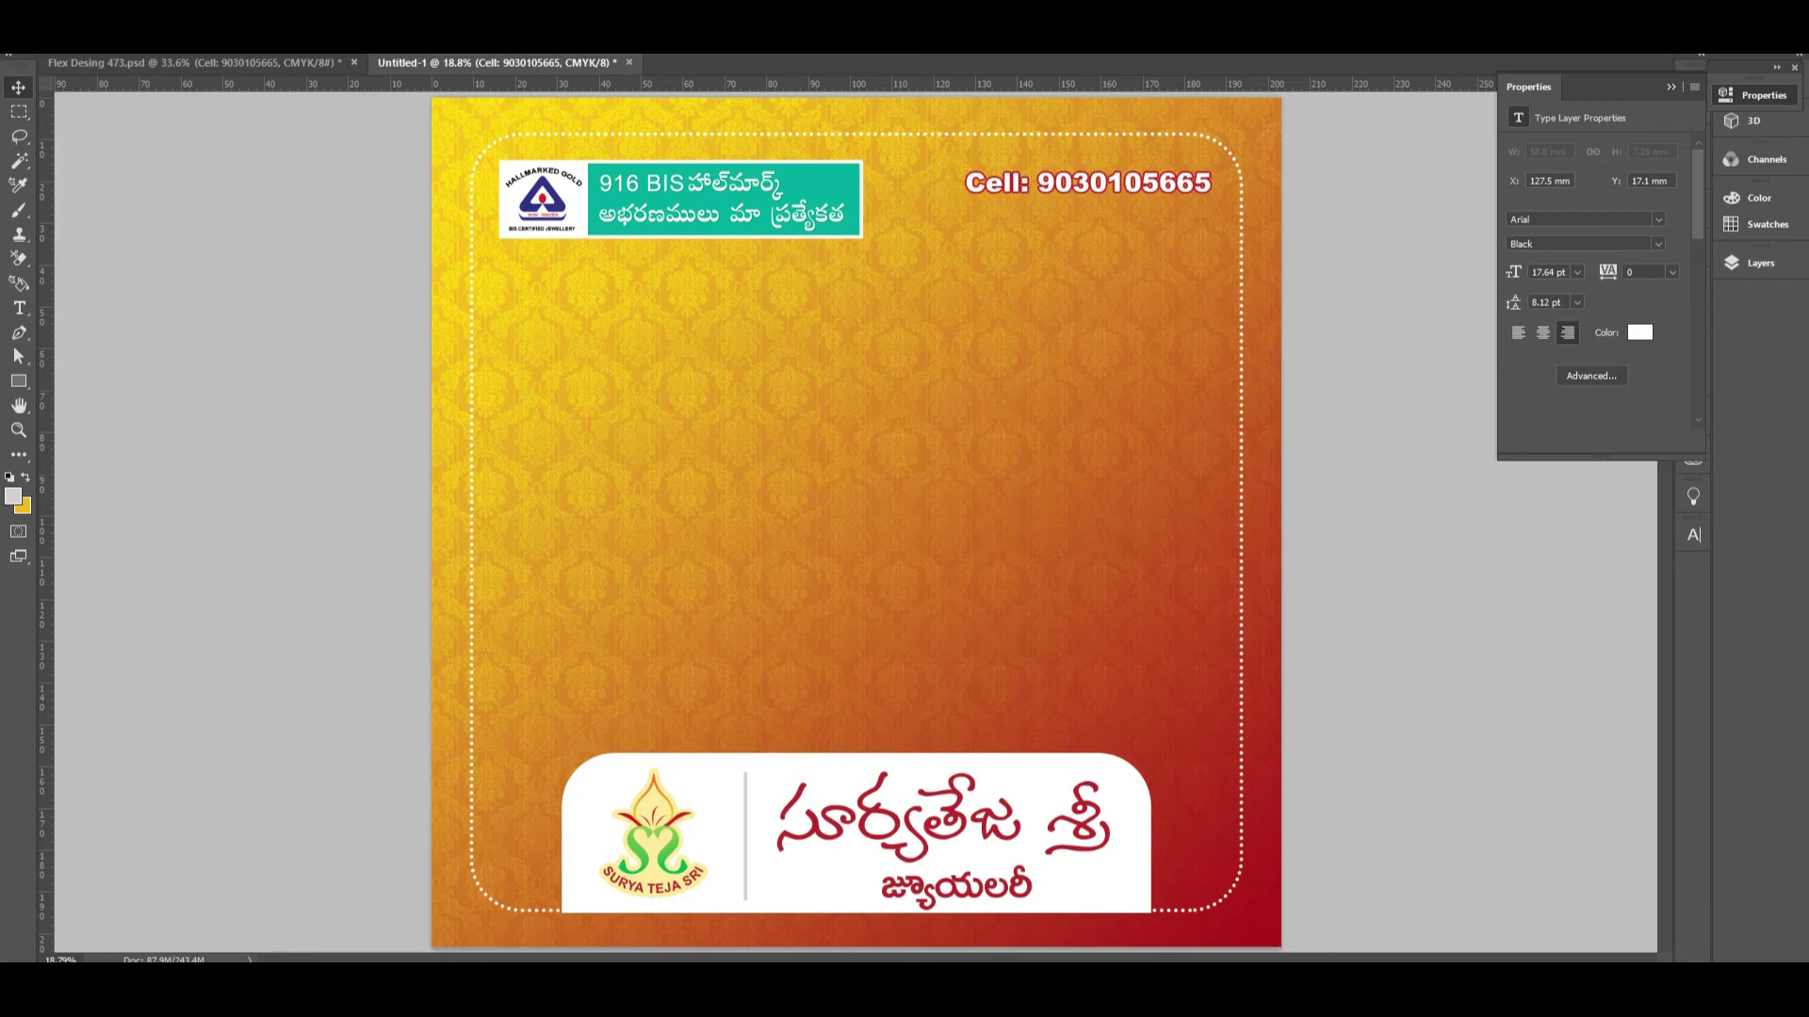
left_click(1765, 99)
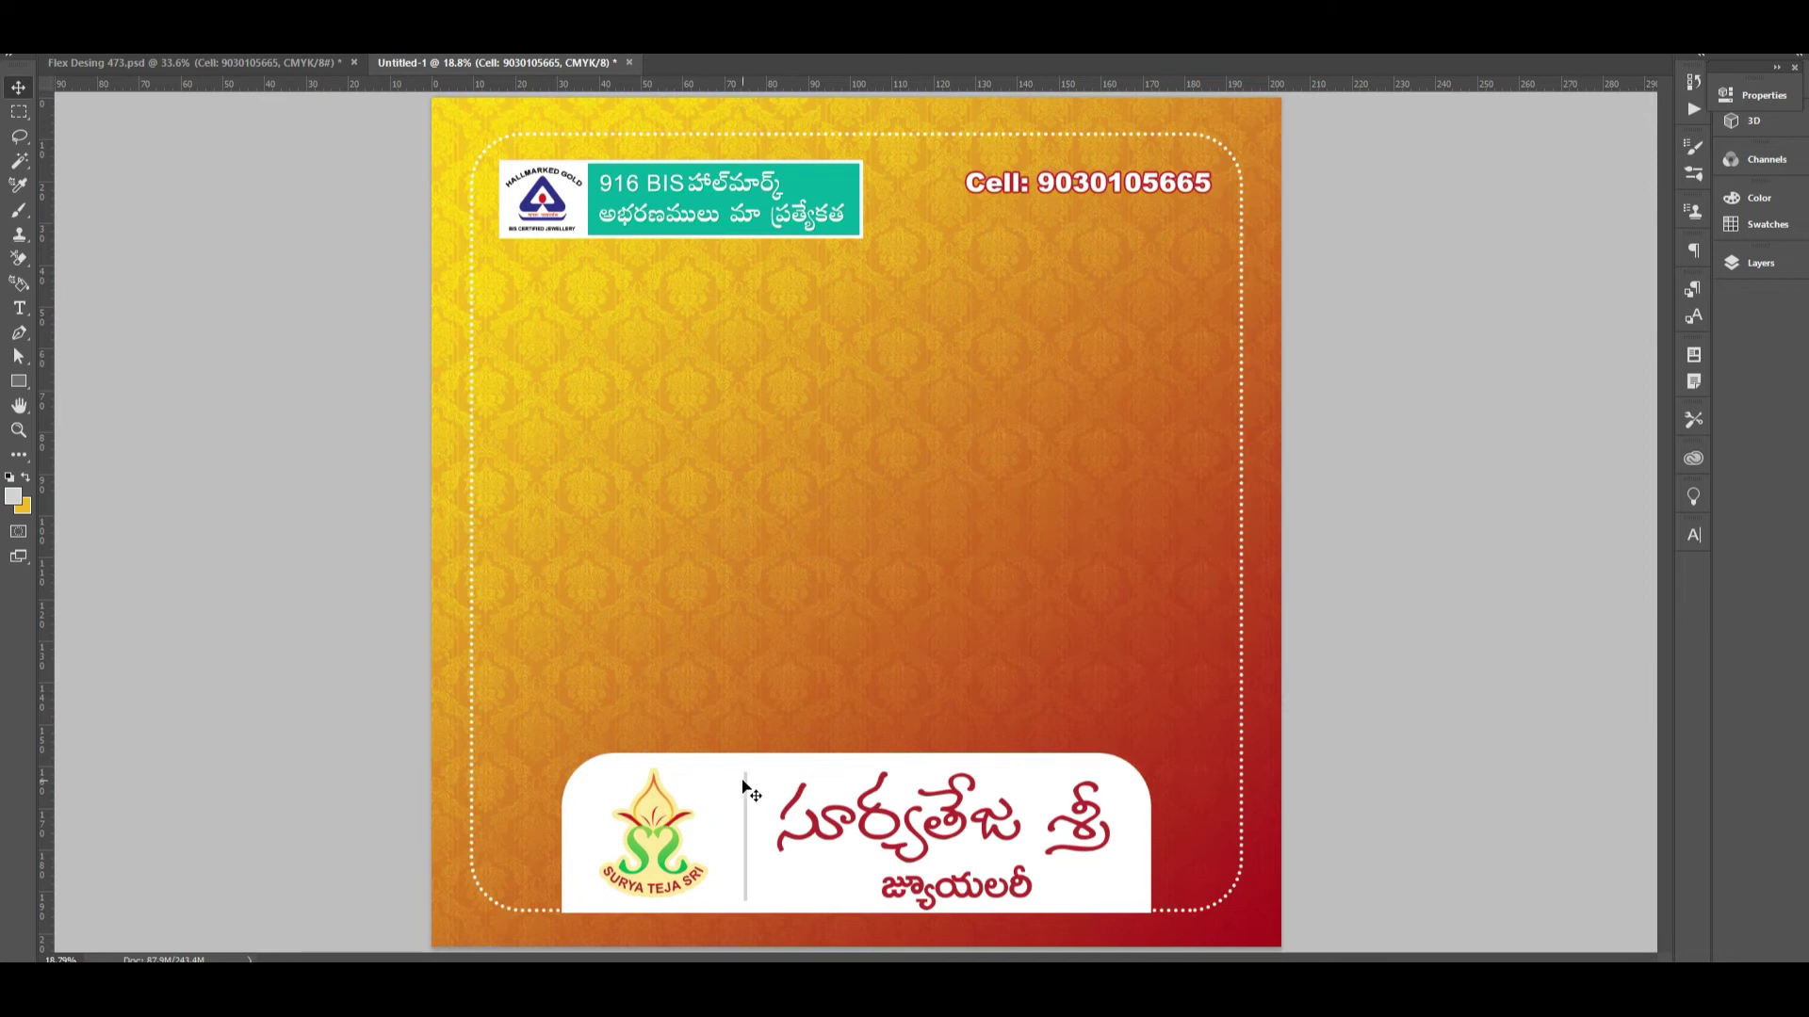
- Copy the Layer 1 copy gold bangles from Flex Desing into the centre of Untitled-1
left_click(302, 63)
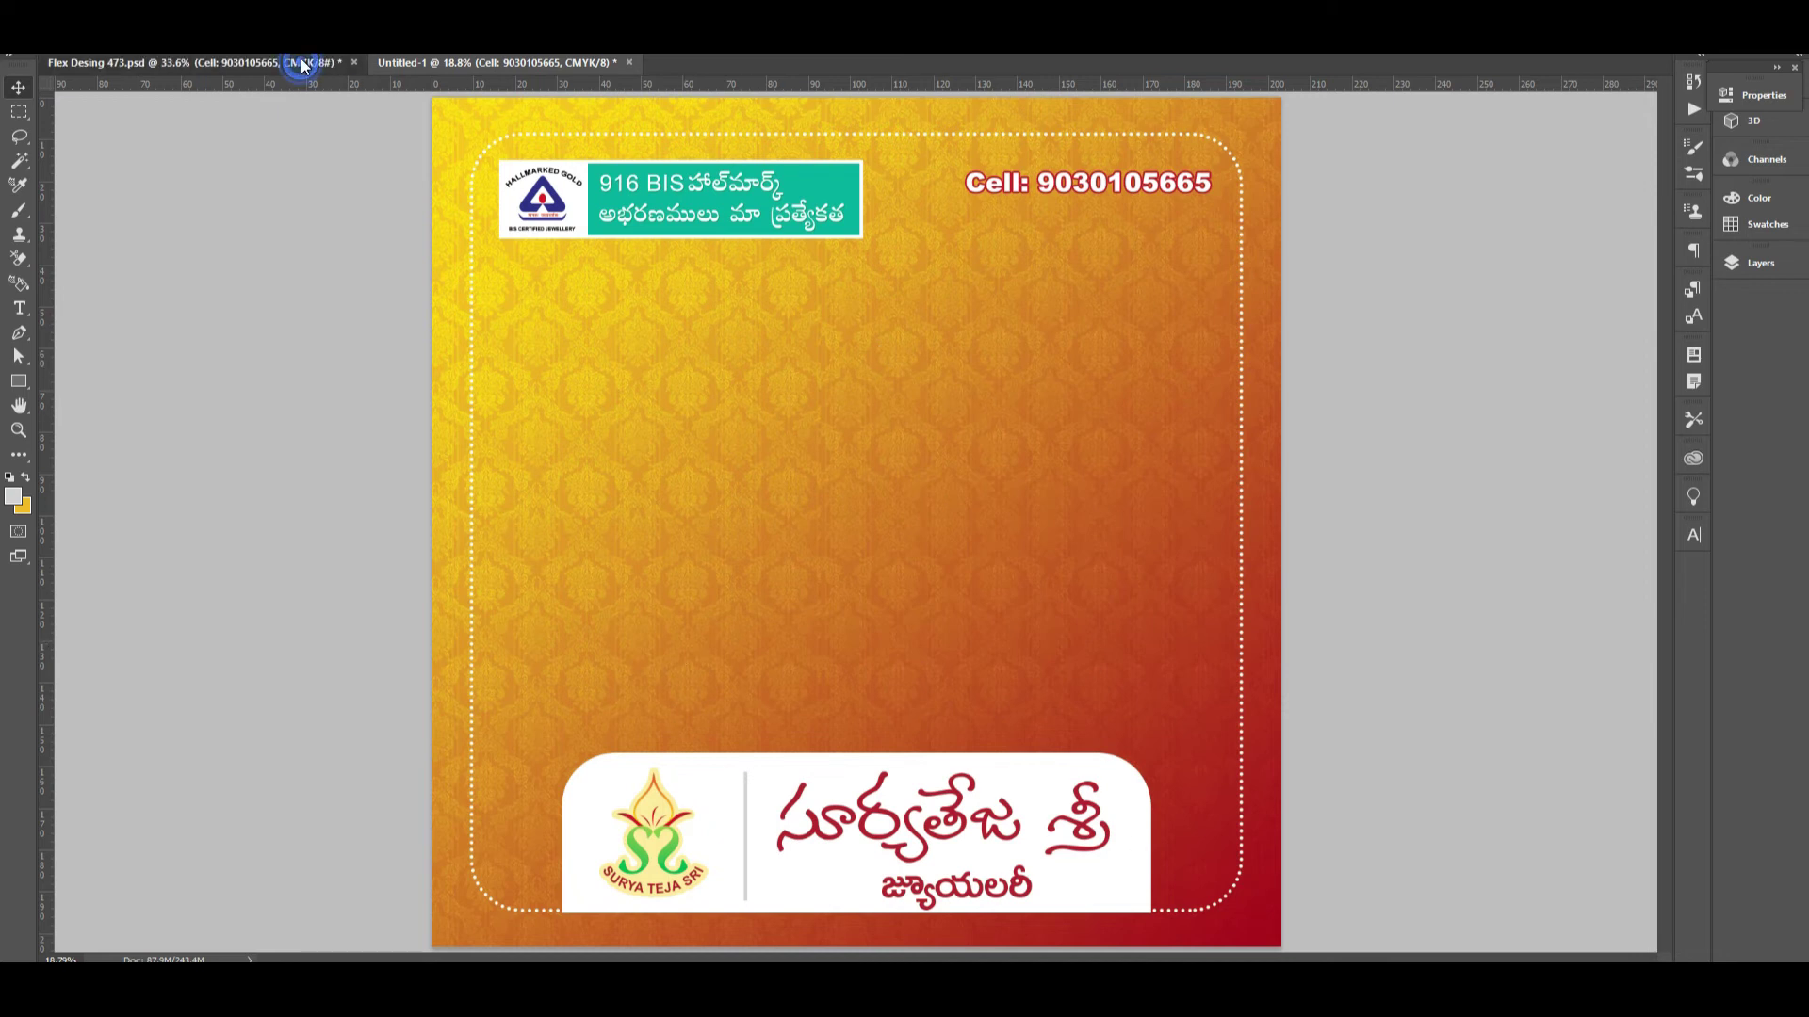
scroll(1262, 702, "down", 3)
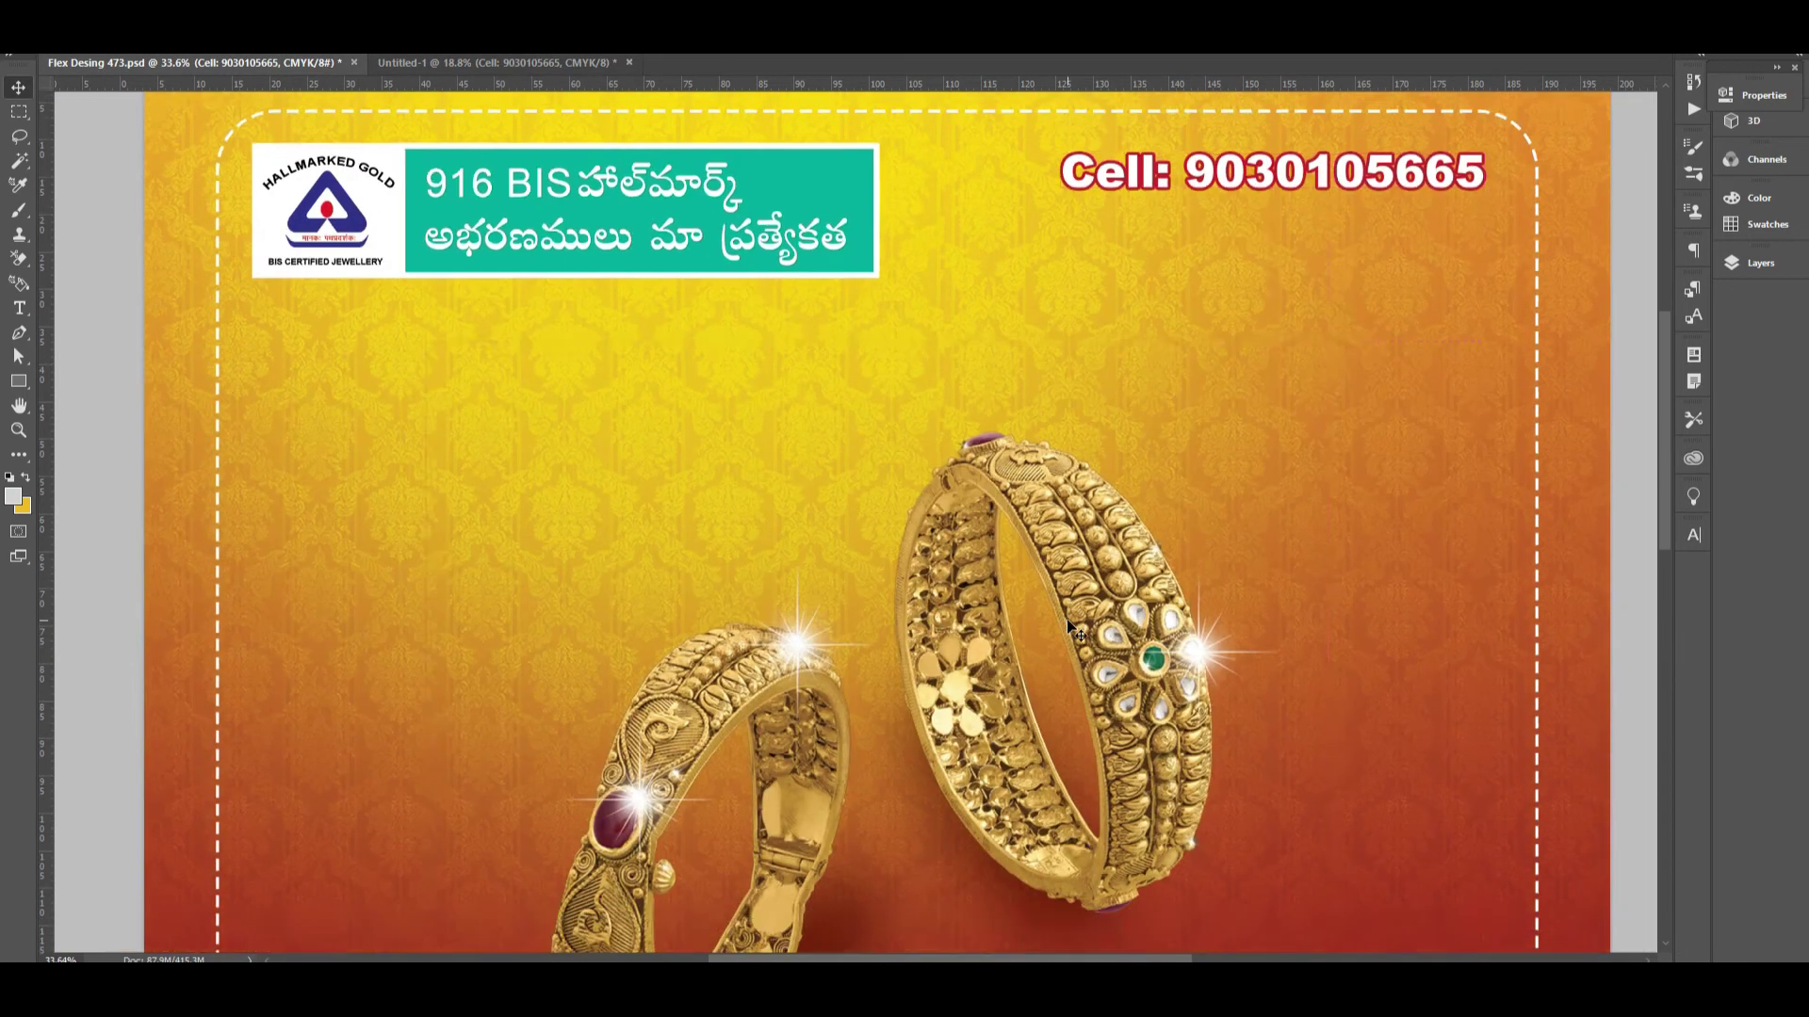
key("ctrl+0")
right_click(946, 392)
right_click(957, 356)
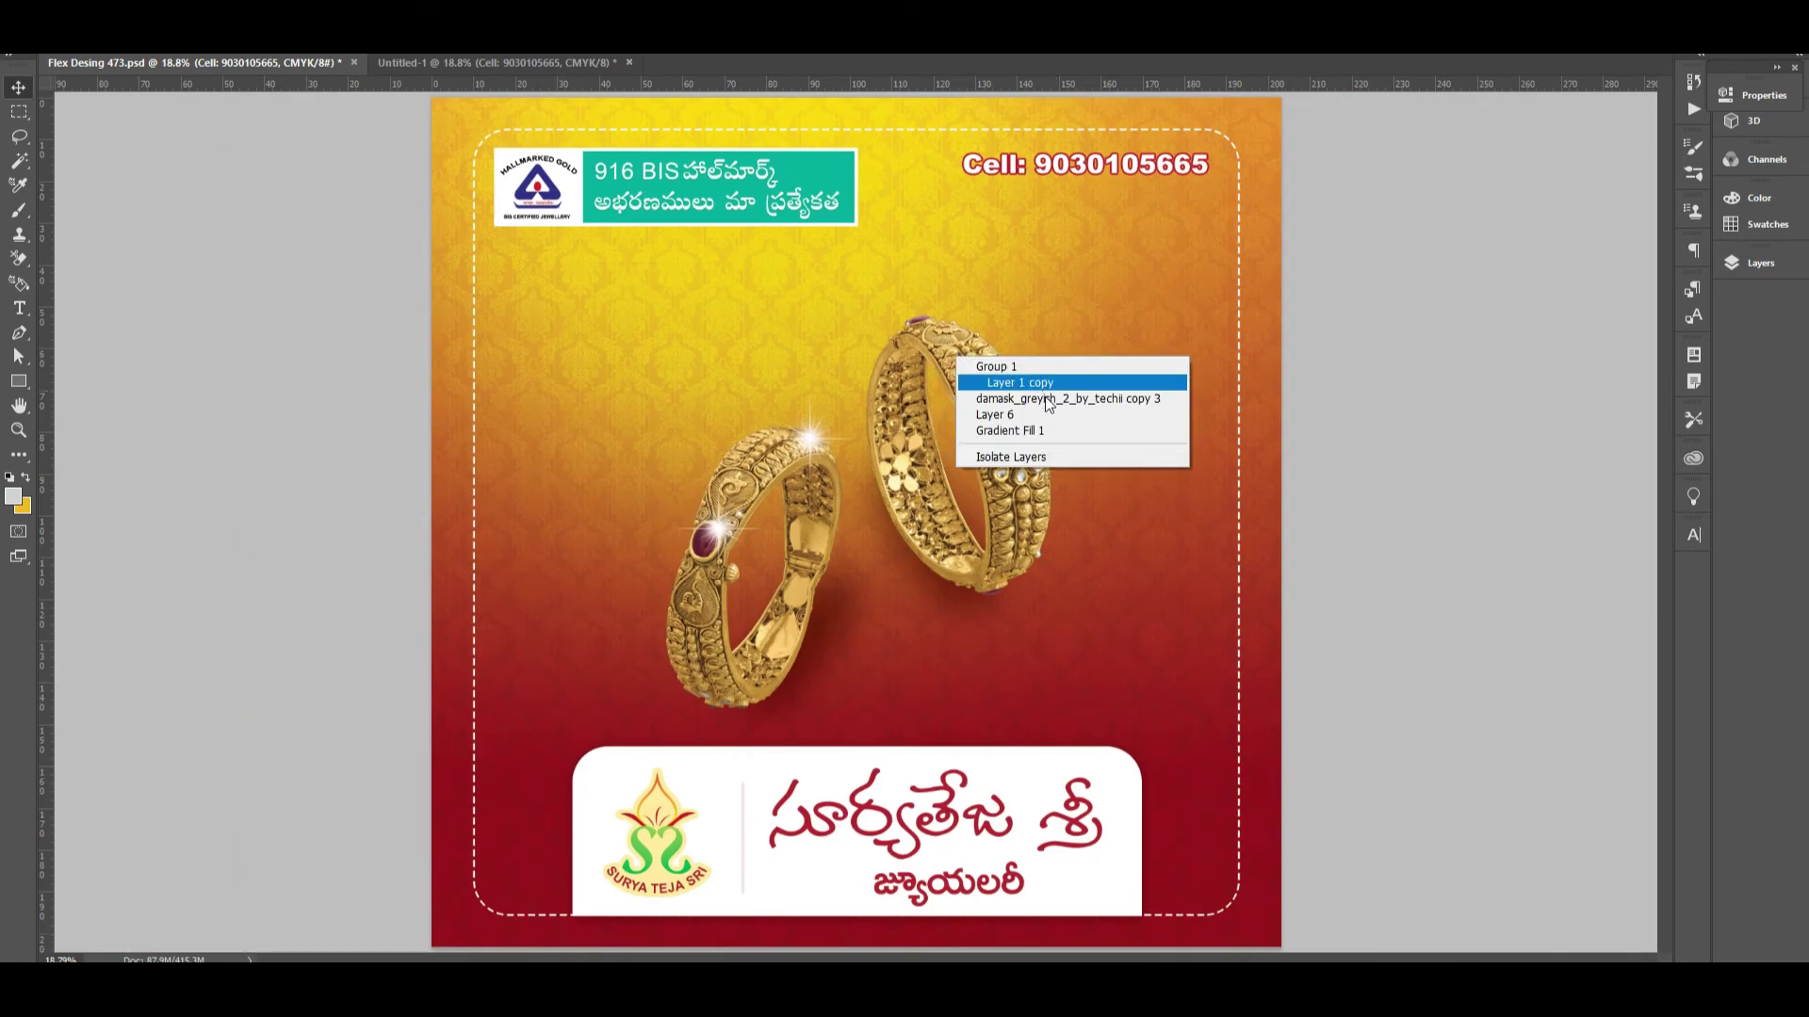
left_click(1034, 382)
left_click_drag(1034, 382, 810, 429)
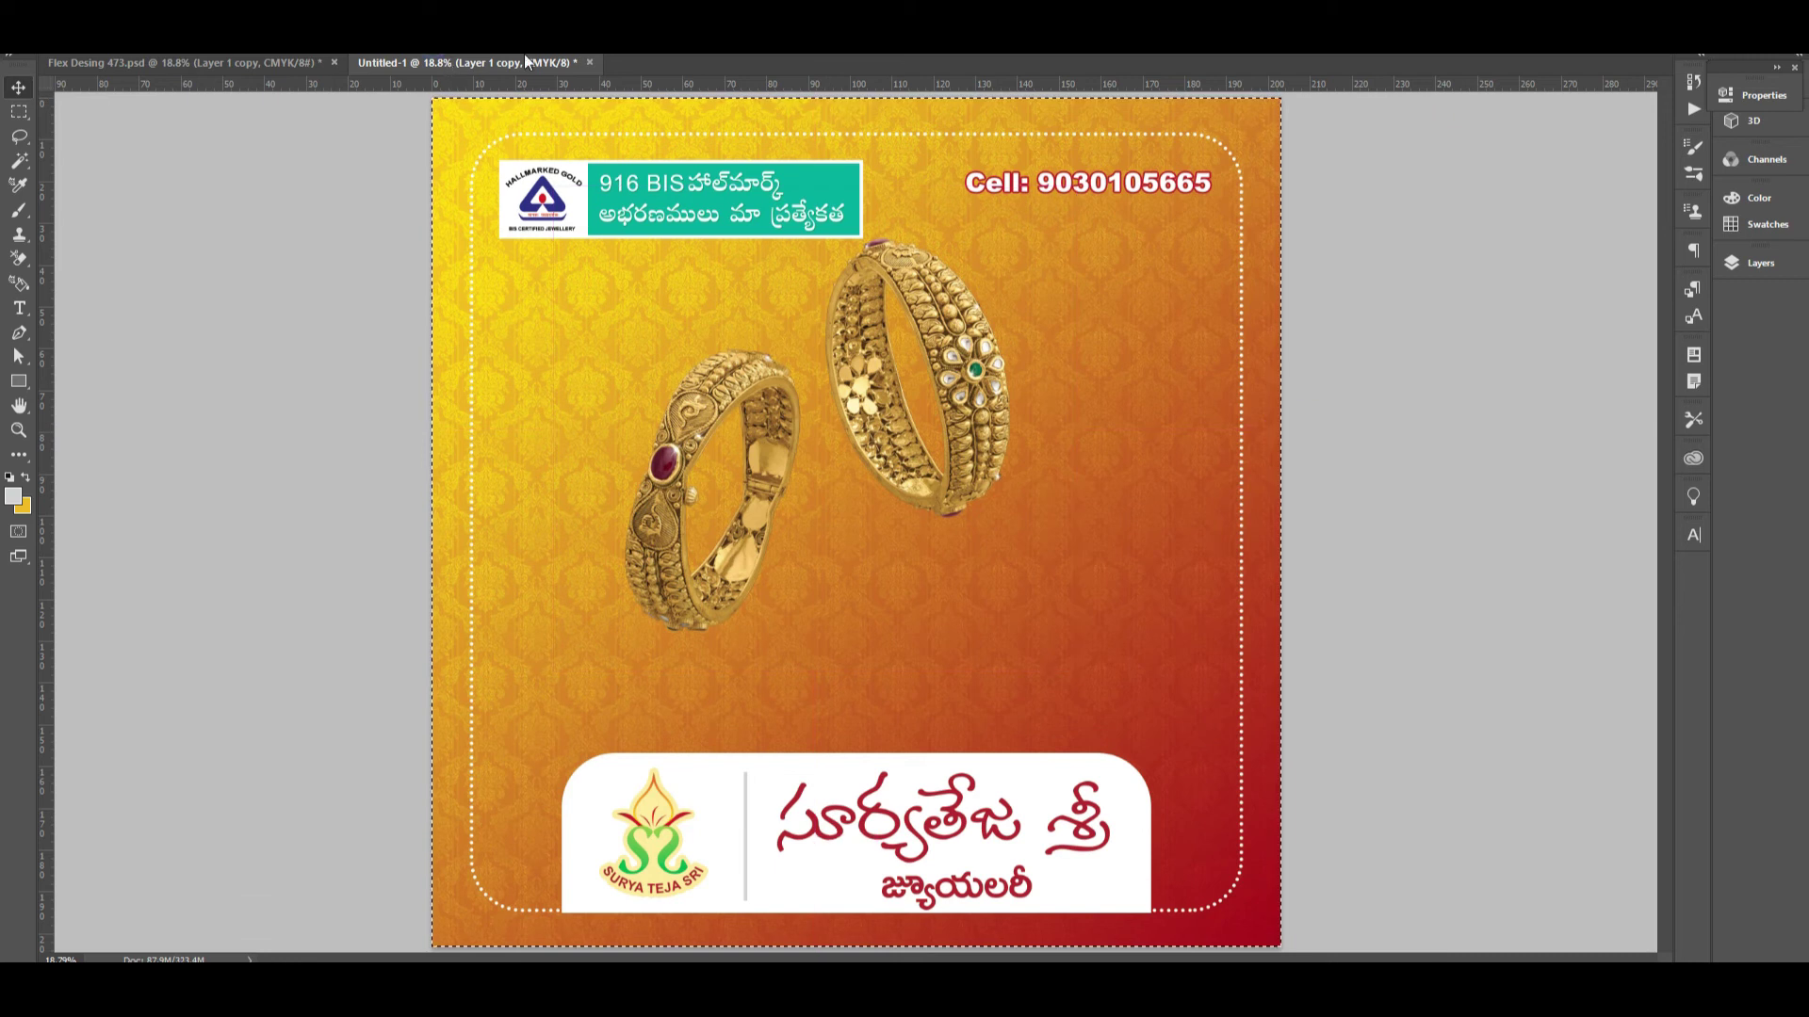
left_click_drag(526, 60, 657, 554)
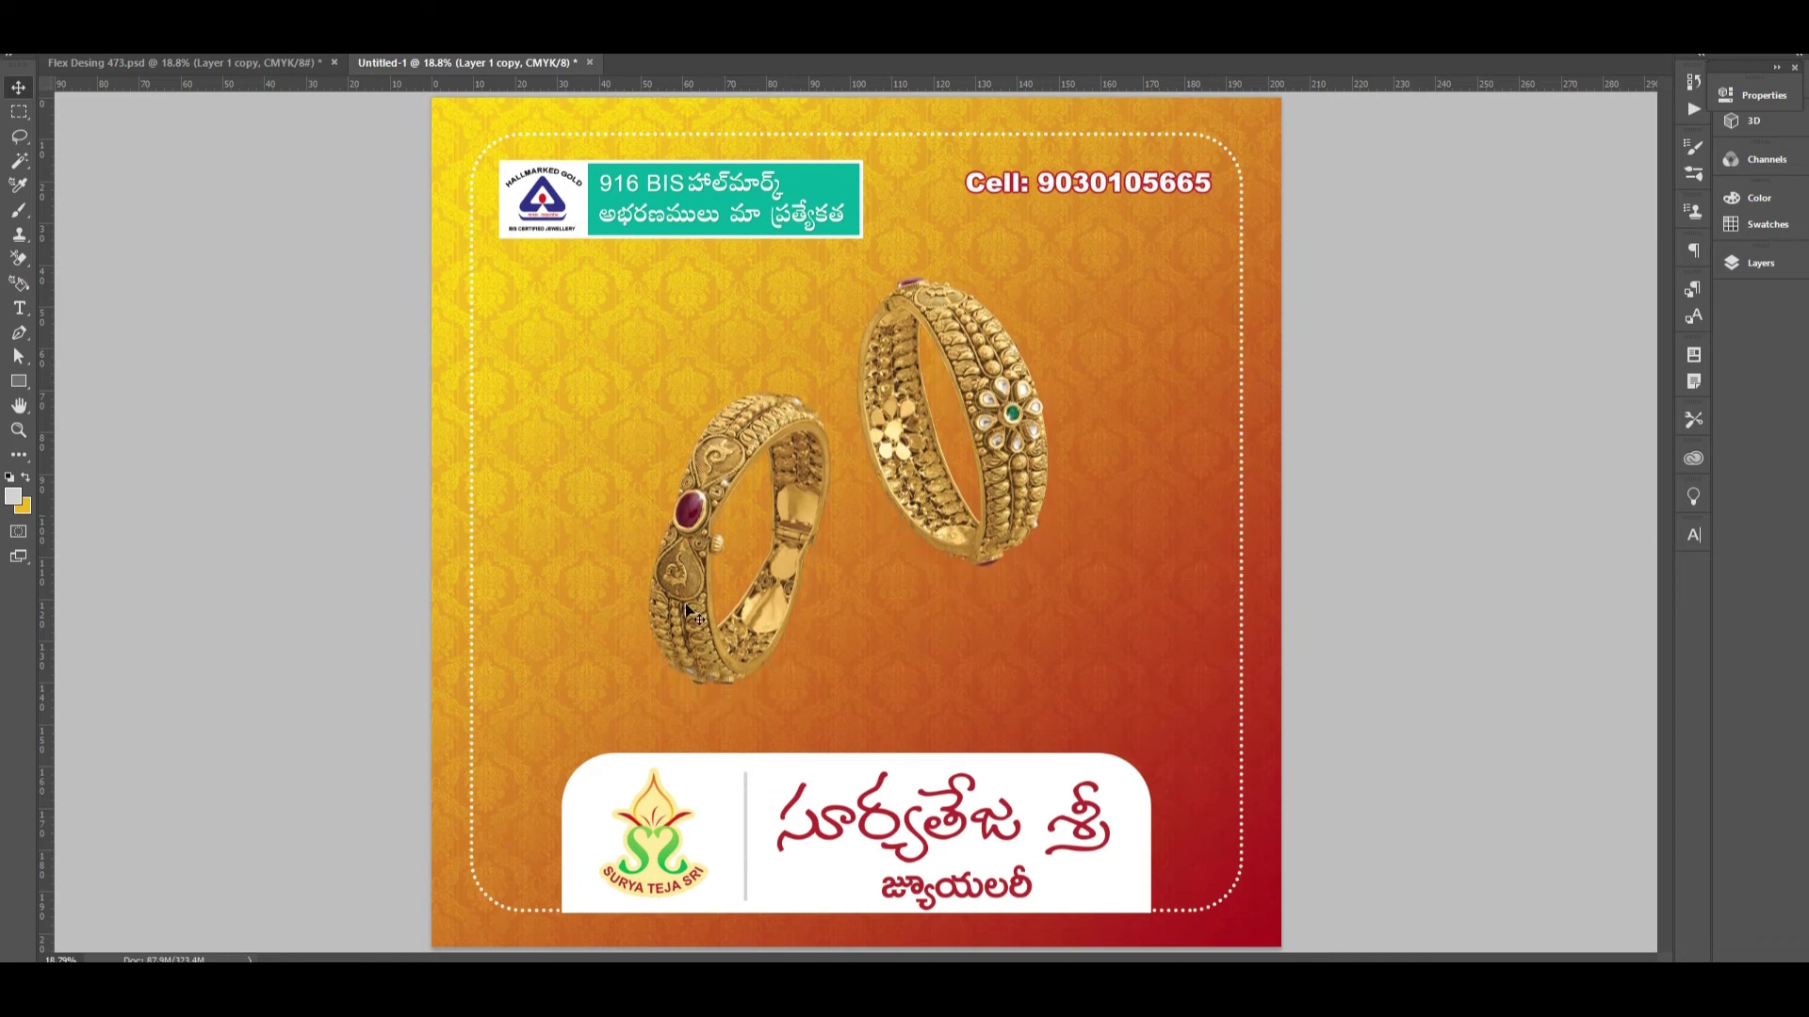
left_click(284, 62)
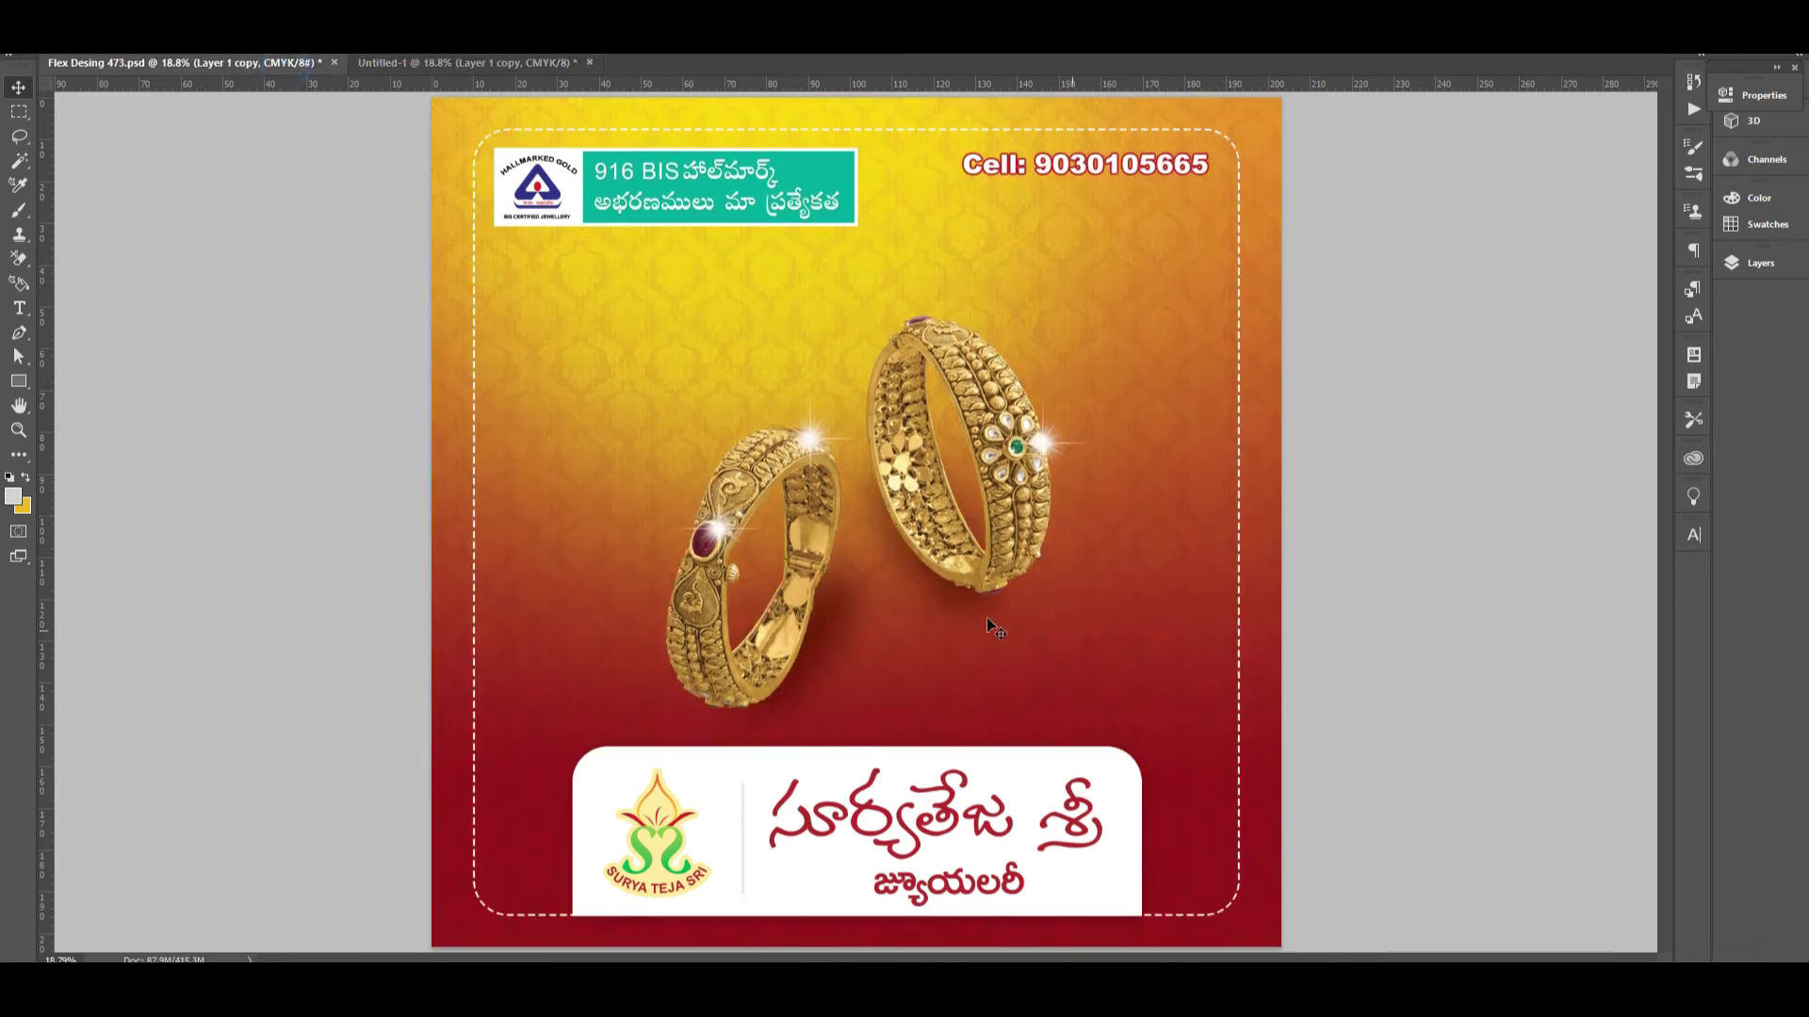
left_click(516, 65)
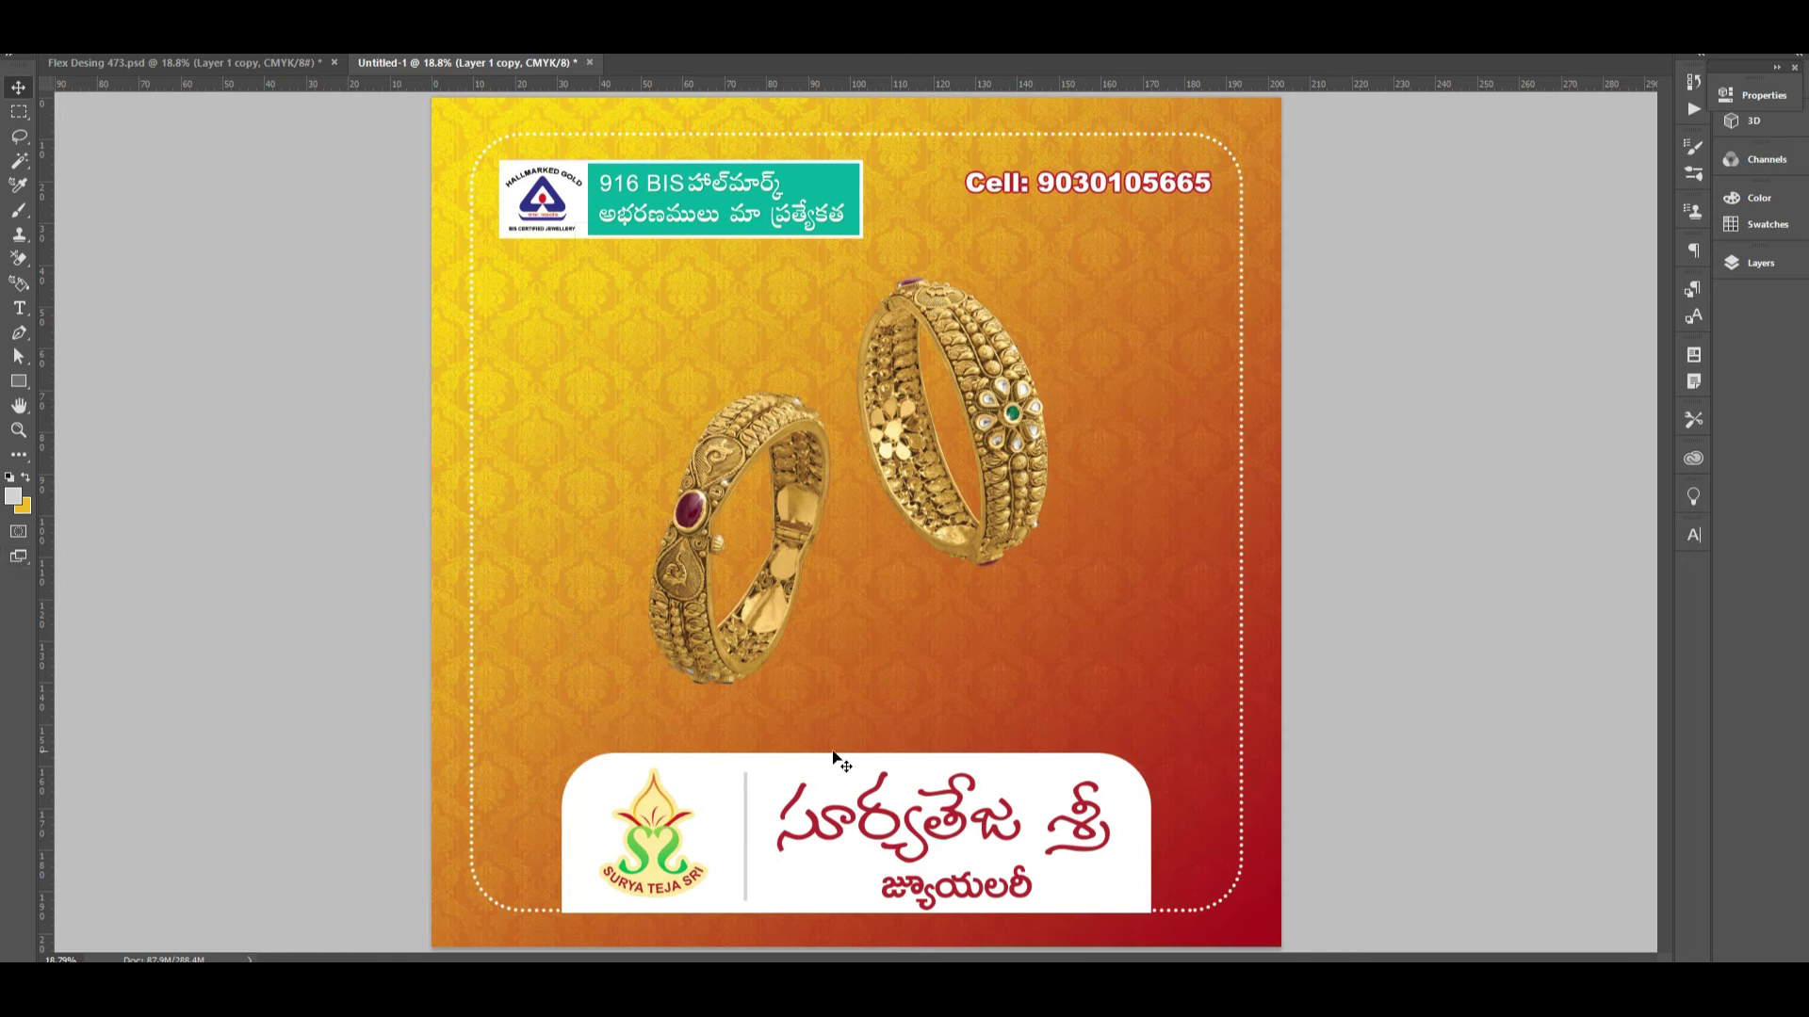
- Set the foreground colour to deep red ae1419, sampled from the background
left_click(16, 502)
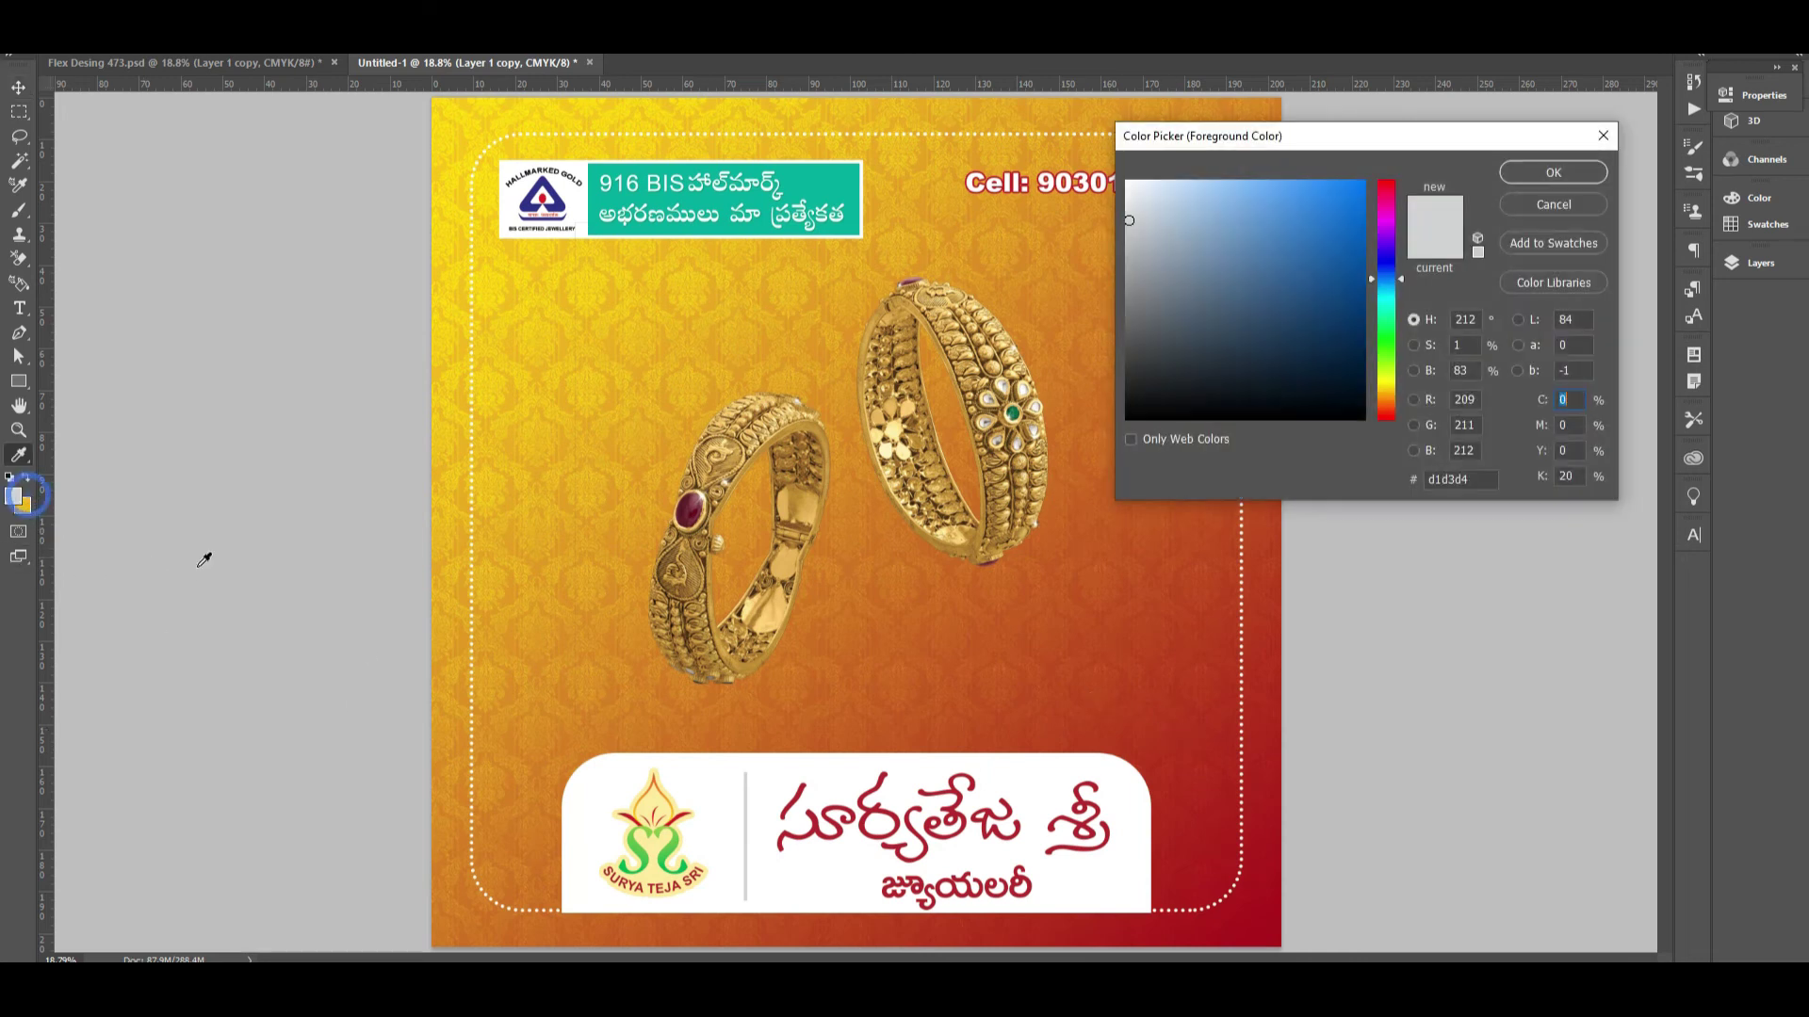
left_click(1263, 922)
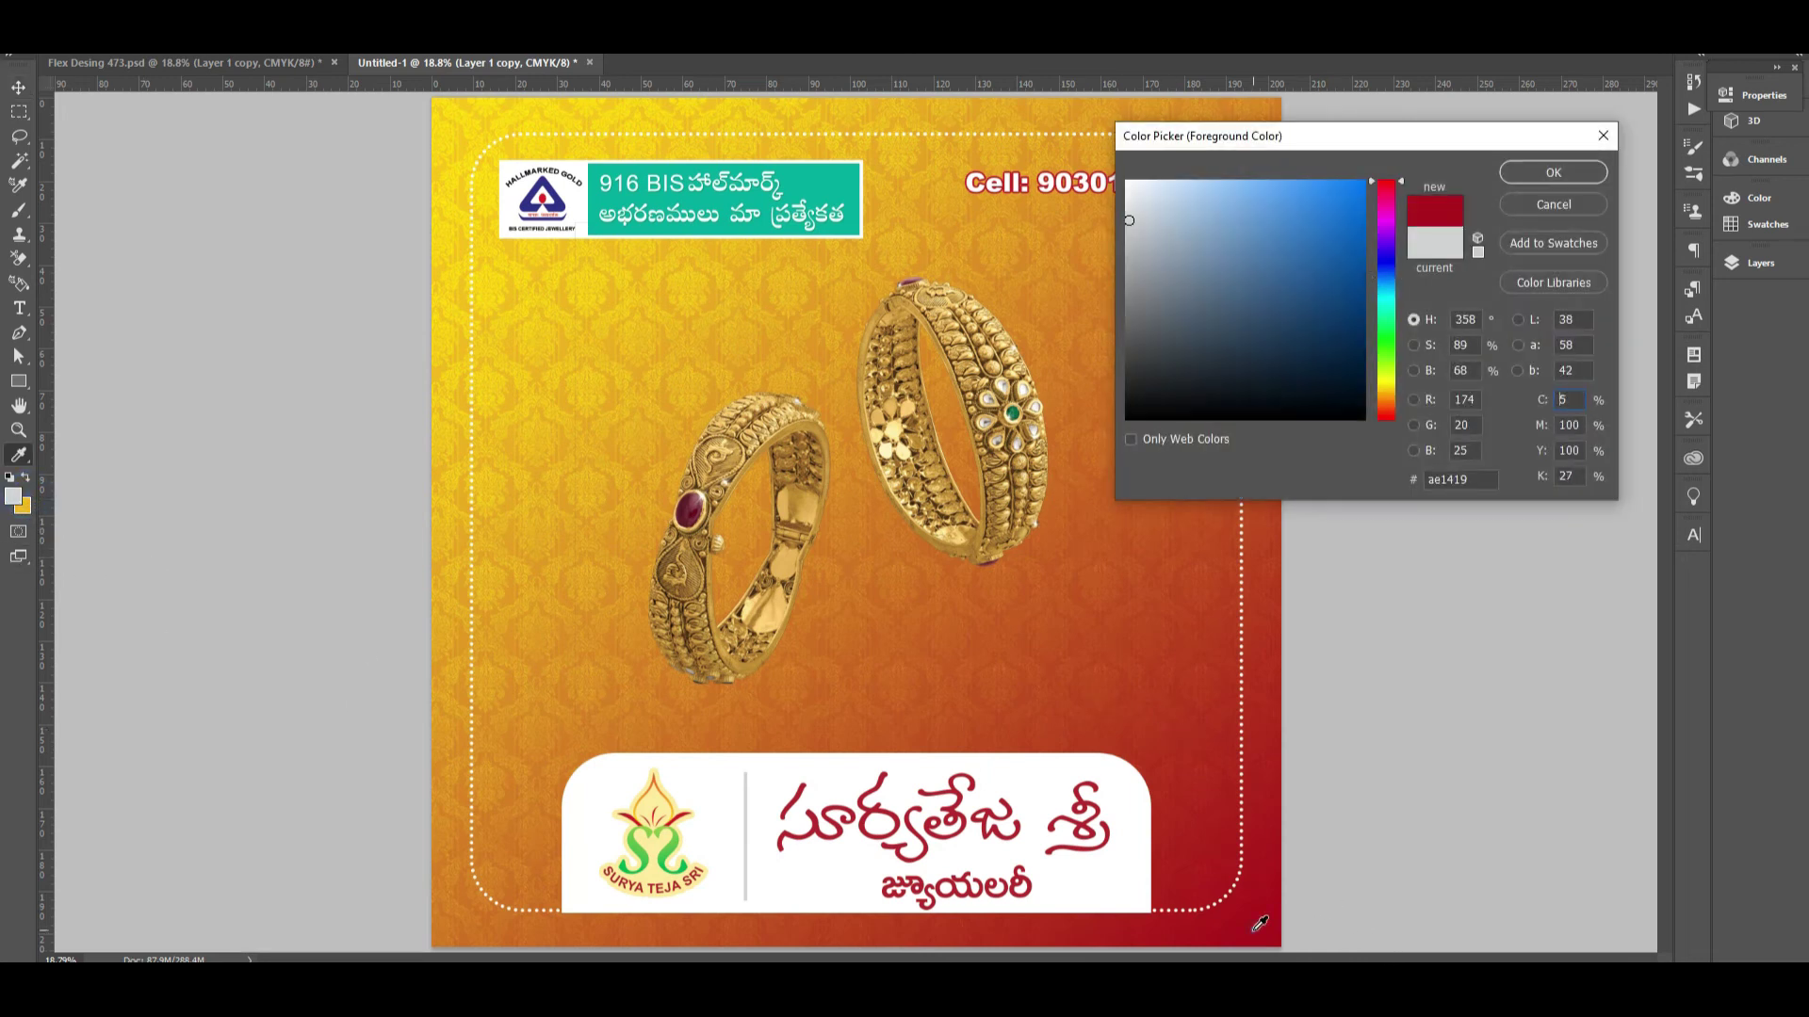
left_click(1361, 339)
key("Return")
- On a new layer, paint a soft round dark-red dab below the right bangle
key("ctrl+shift+n")
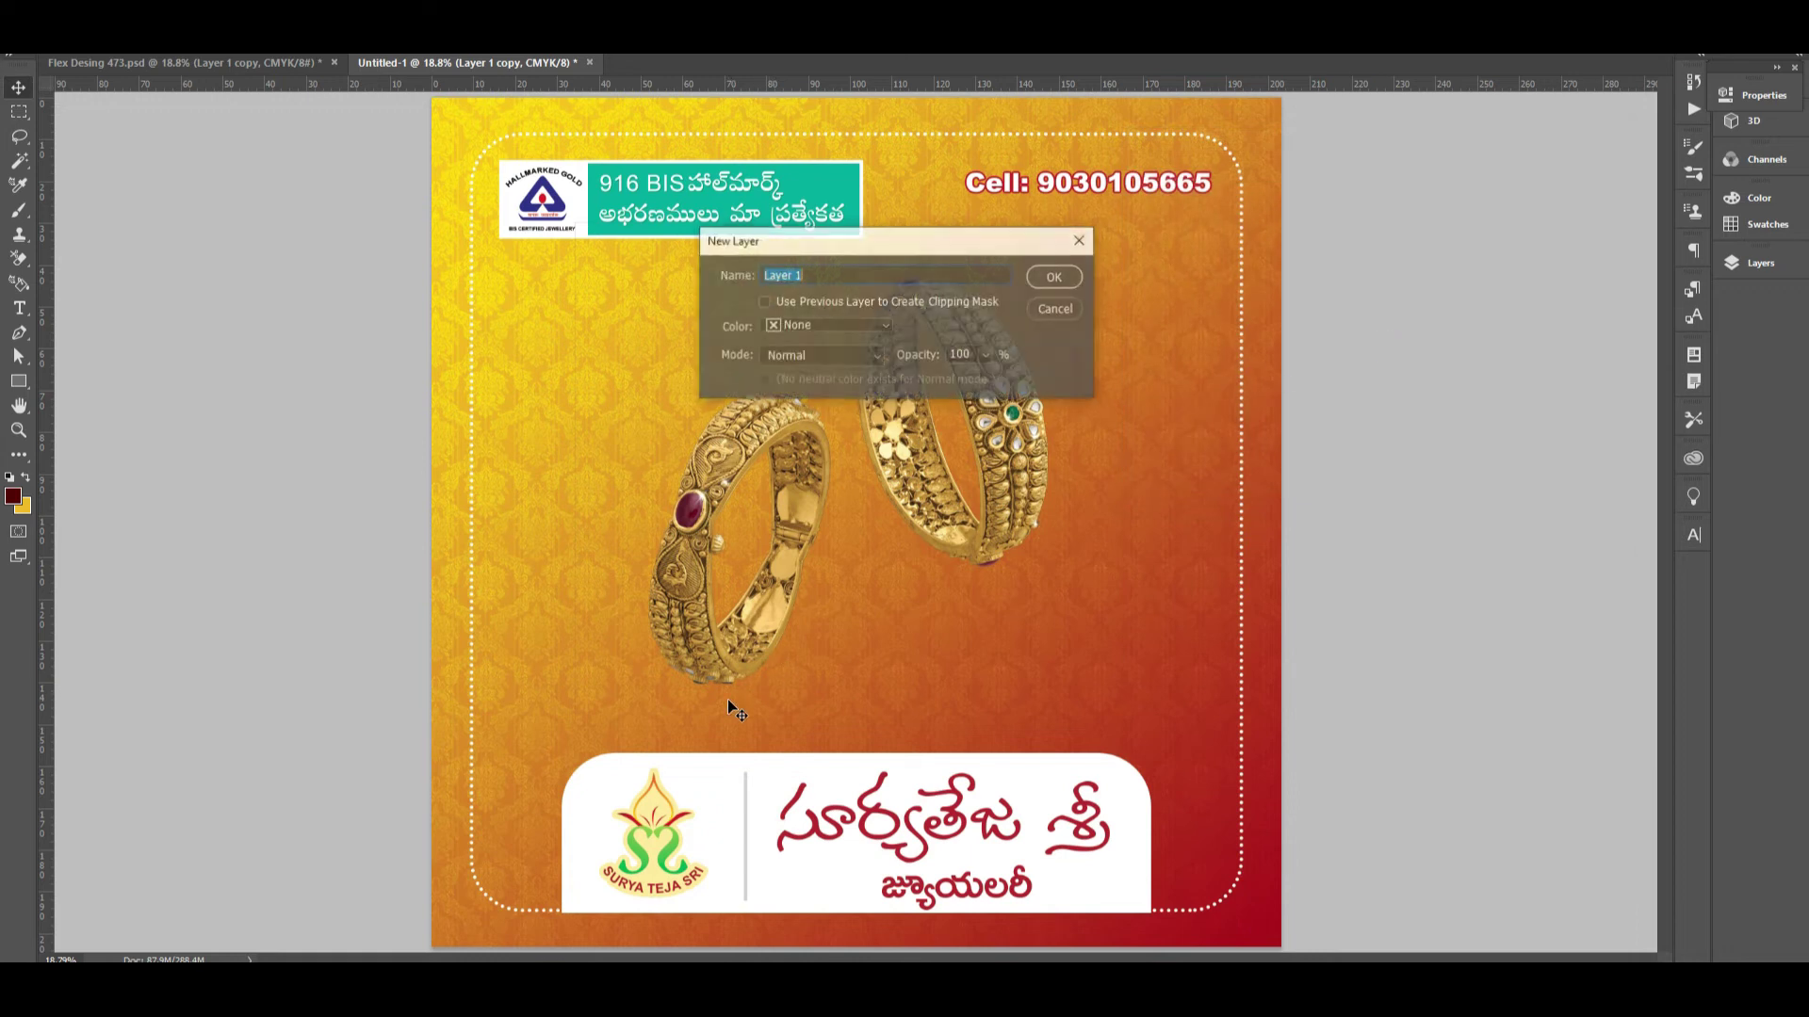
key("Return")
key("b")
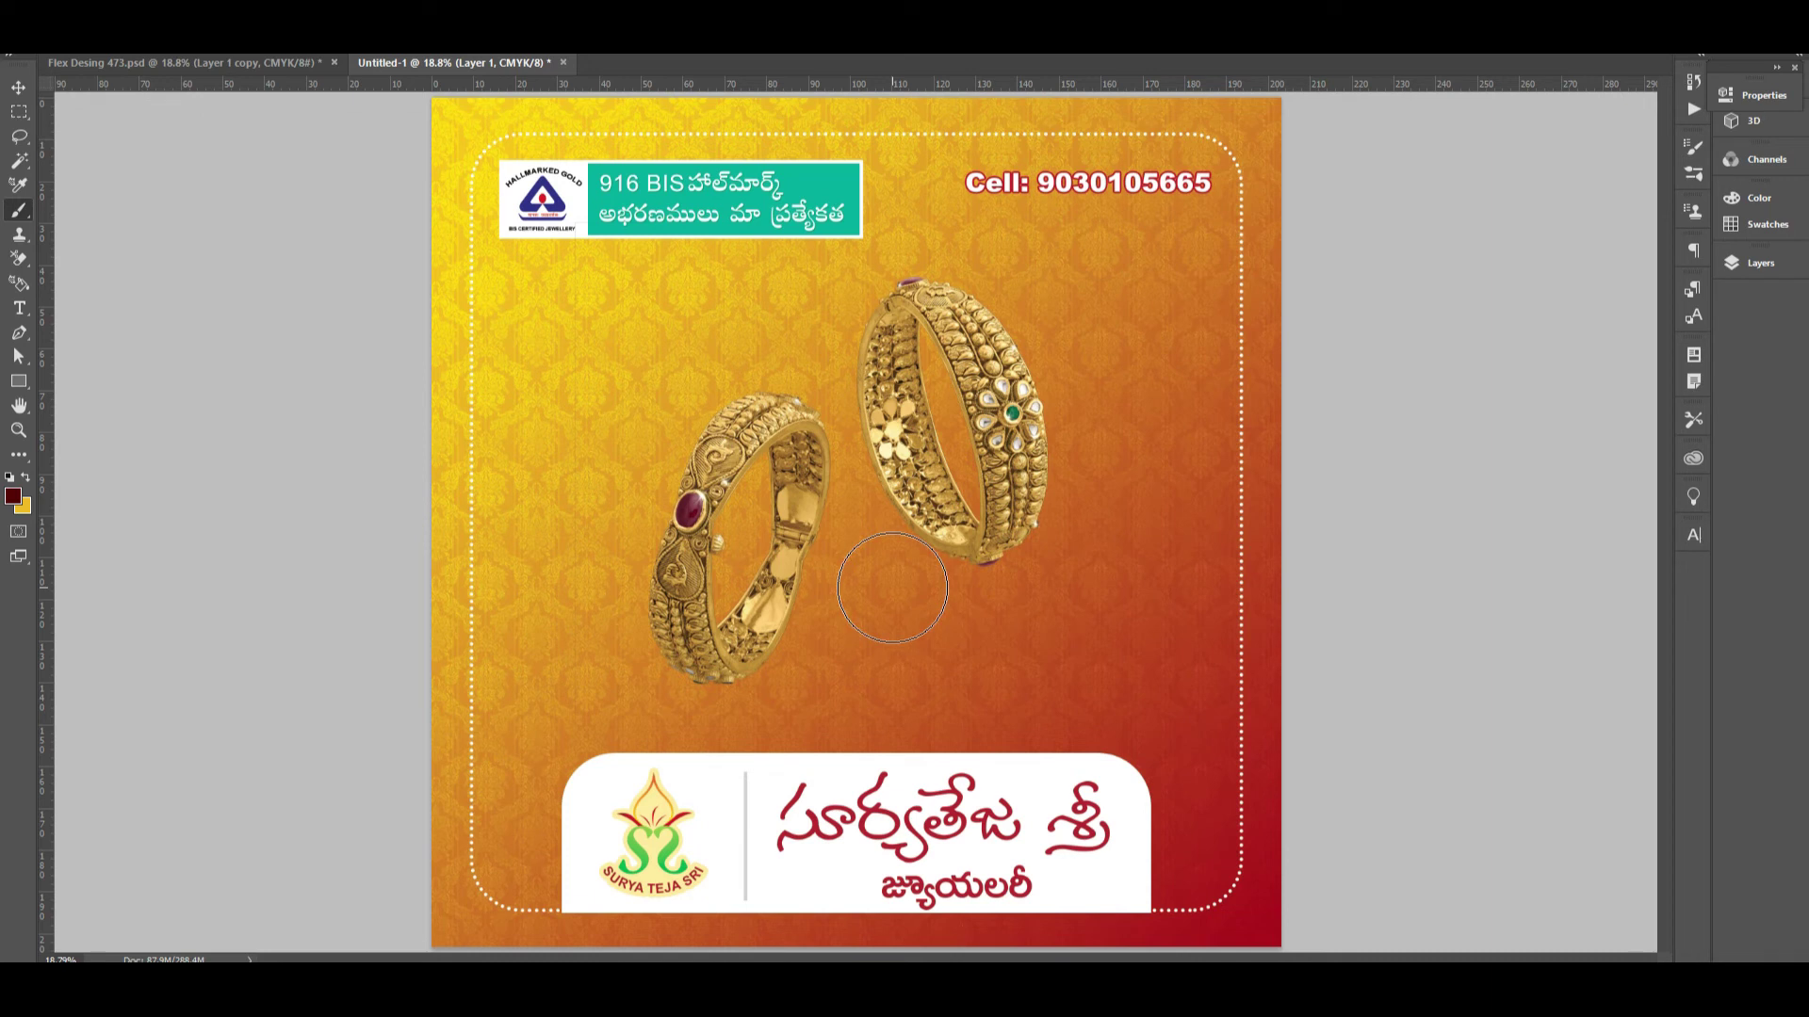
right_click(891, 588)
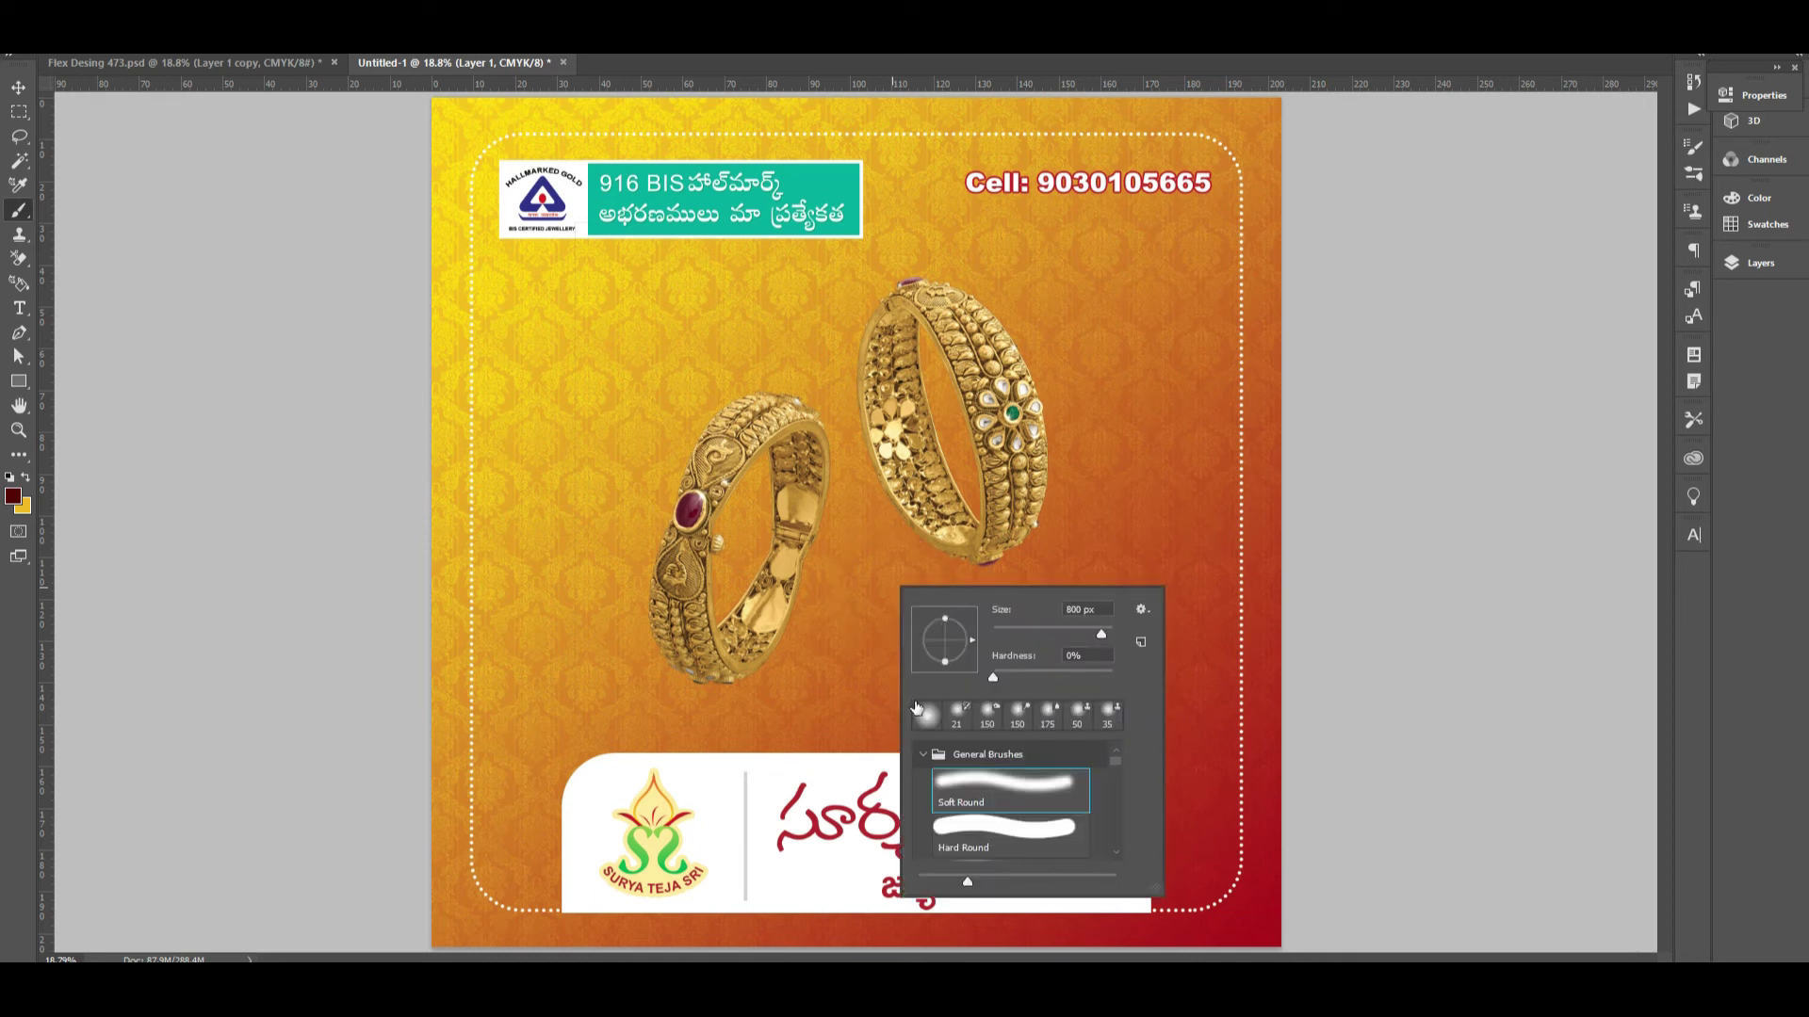
double_click(929, 718)
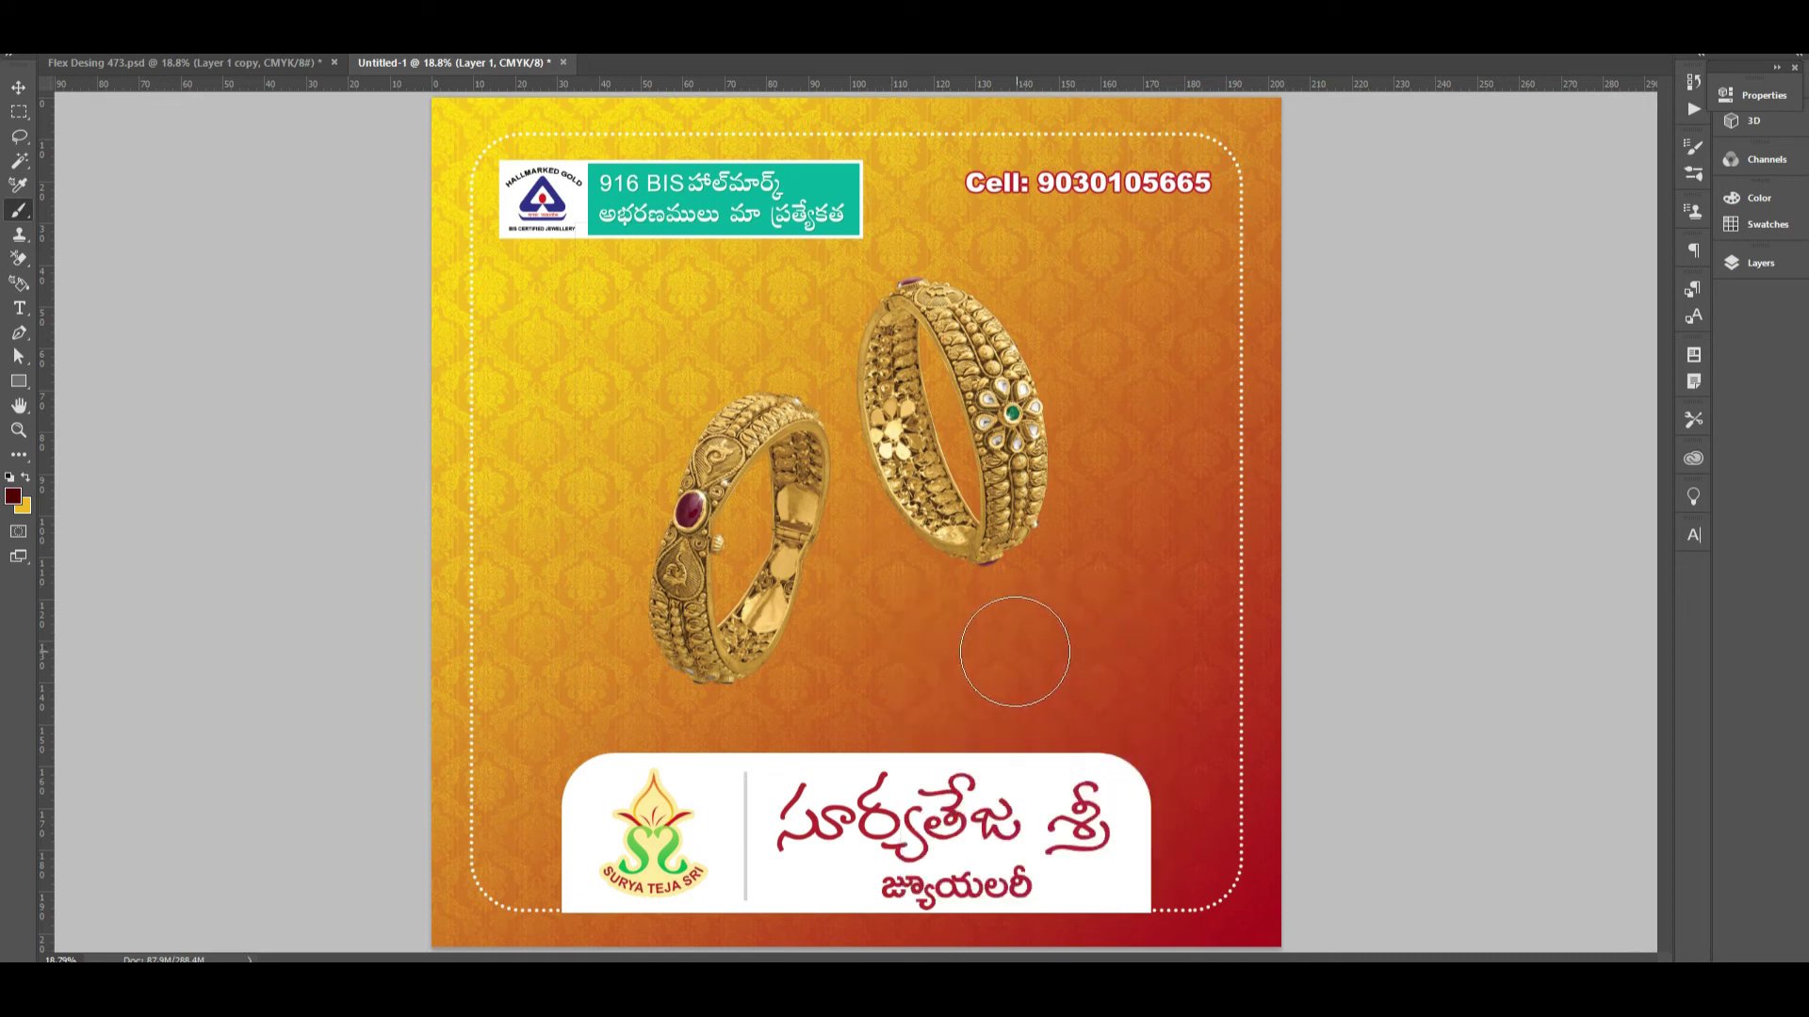
left_click(1008, 647)
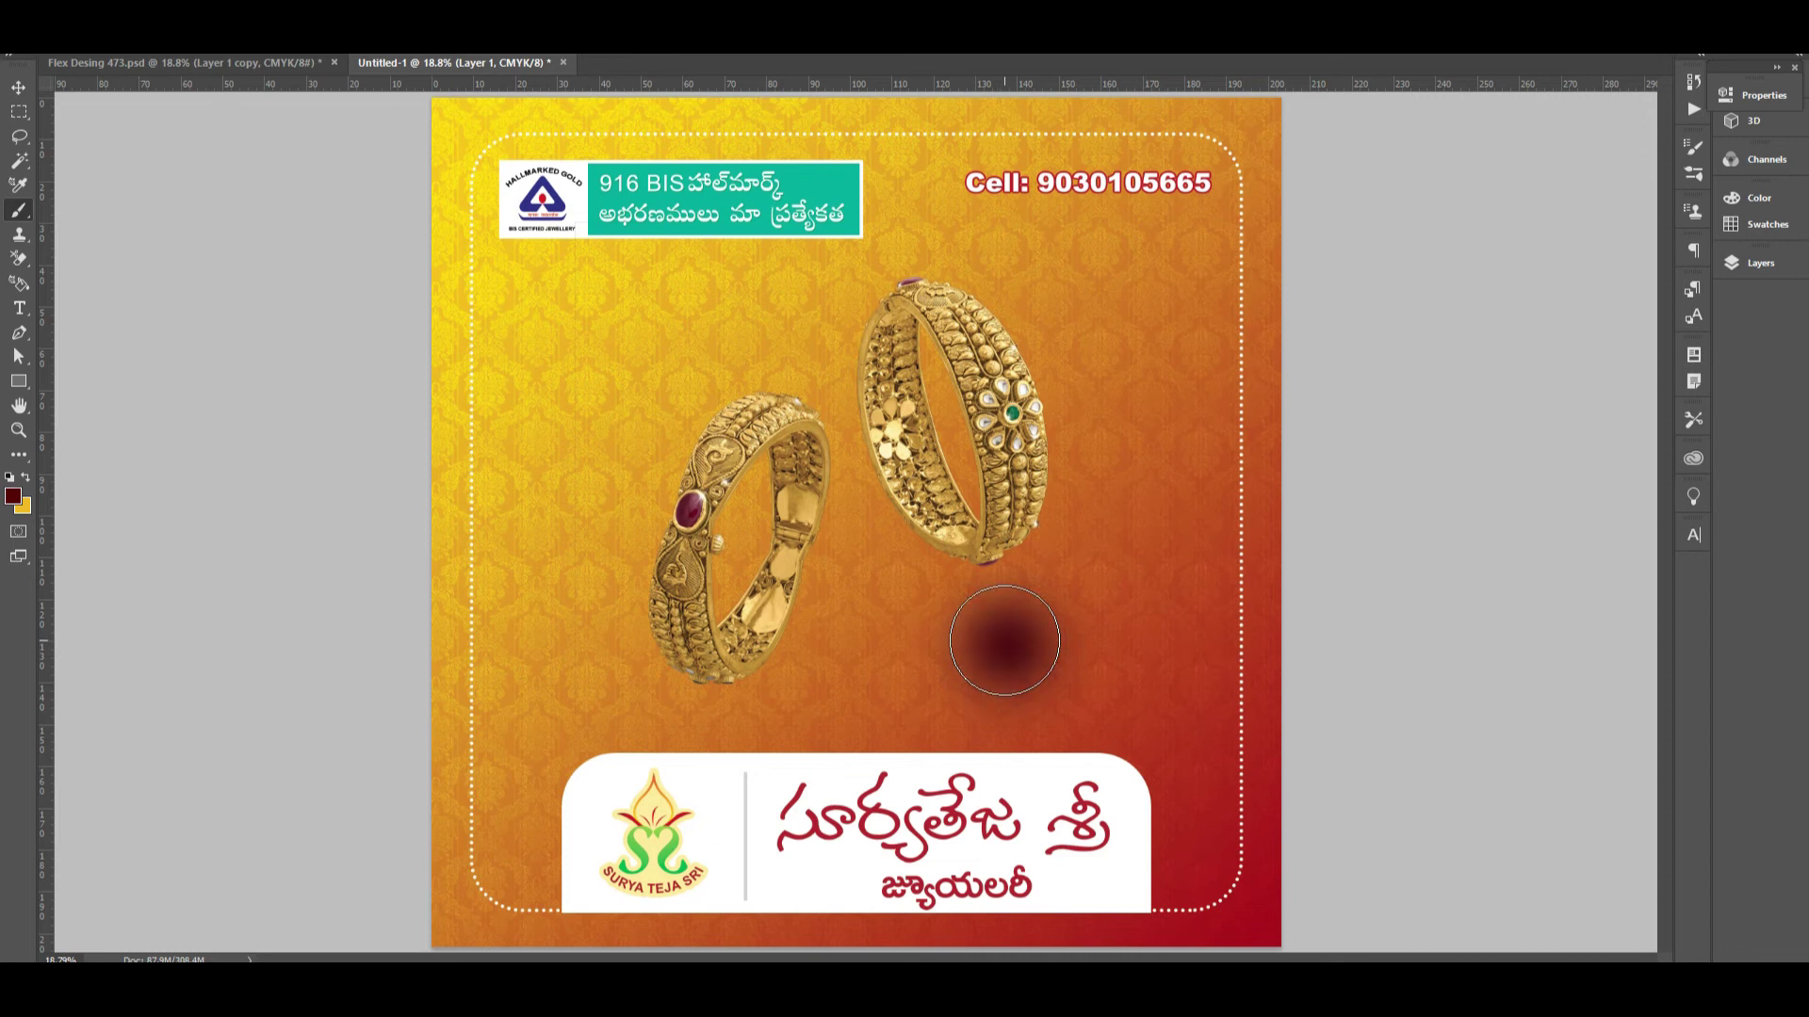
- Squash and tilt the dab into a flat shadow beneath the right bangle
key("v")
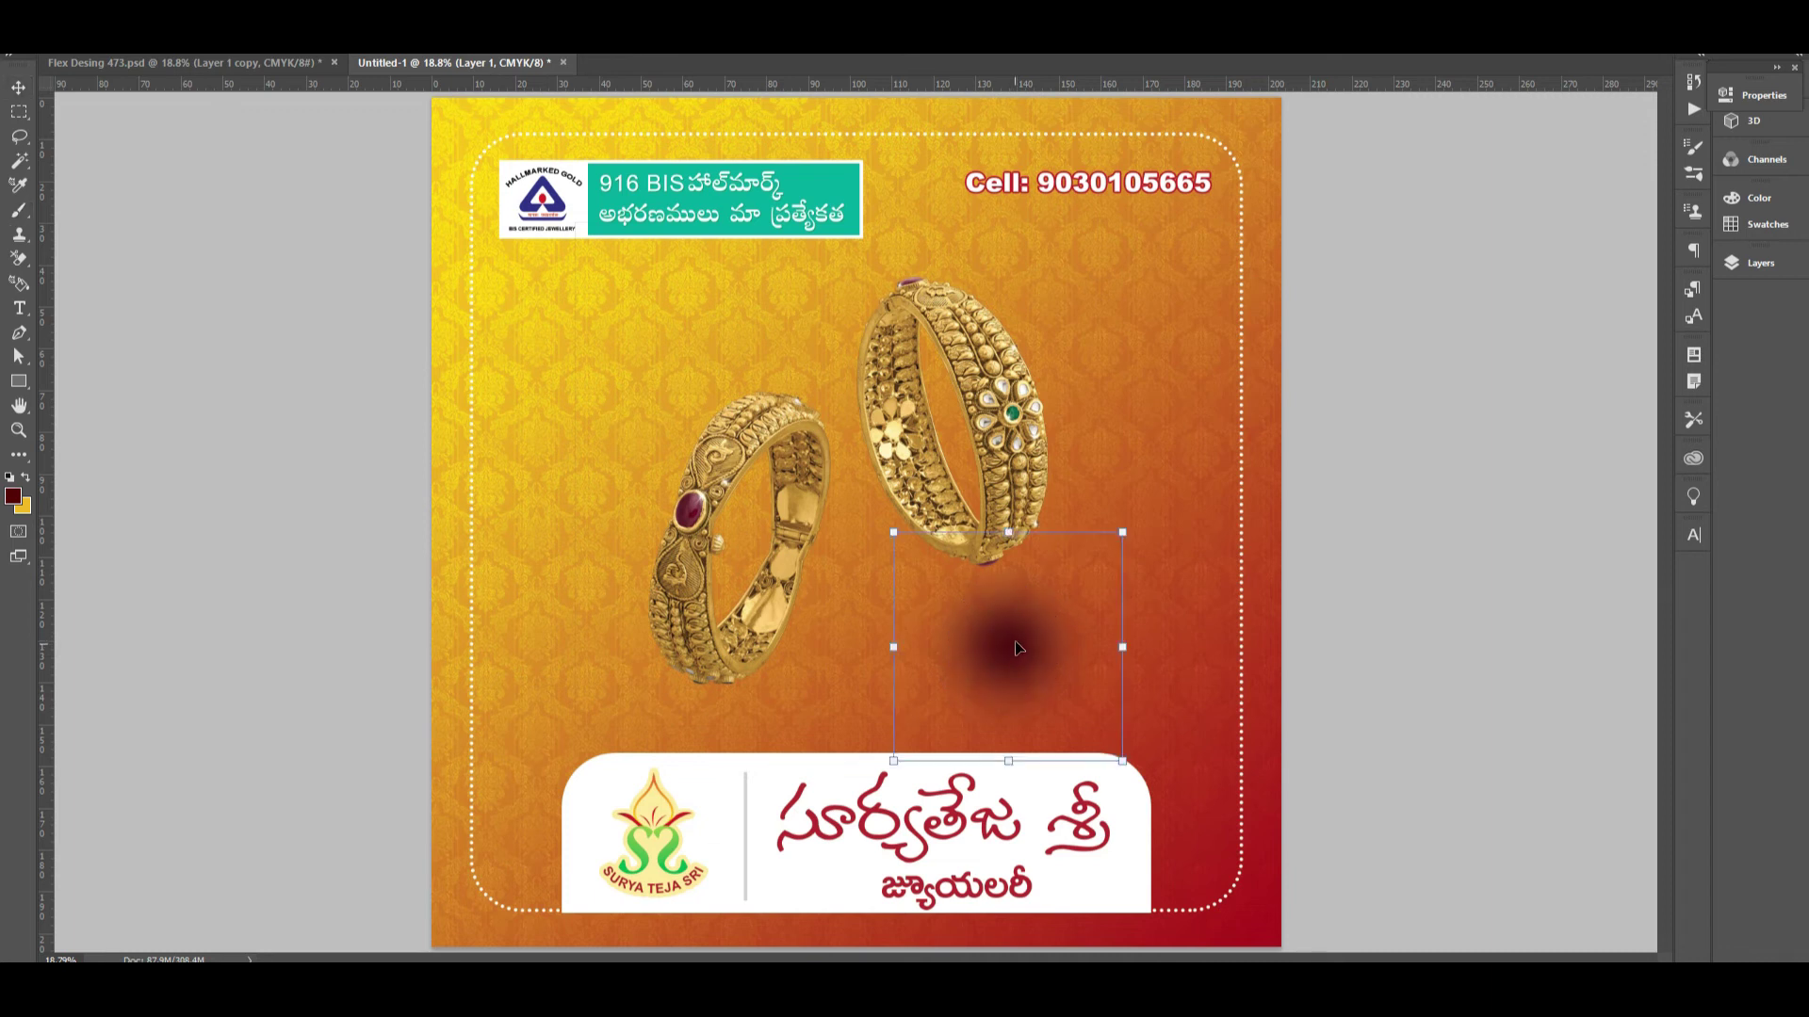
mouse_move(1013, 530)
left_mouse_down()
mouse_move(1019, 674)
mouse_move(974, 552)
mouse_move(1001, 563)
mouse_move(1036, 661)
left_mouse_up()
key("Return")
key("ctrl+t")
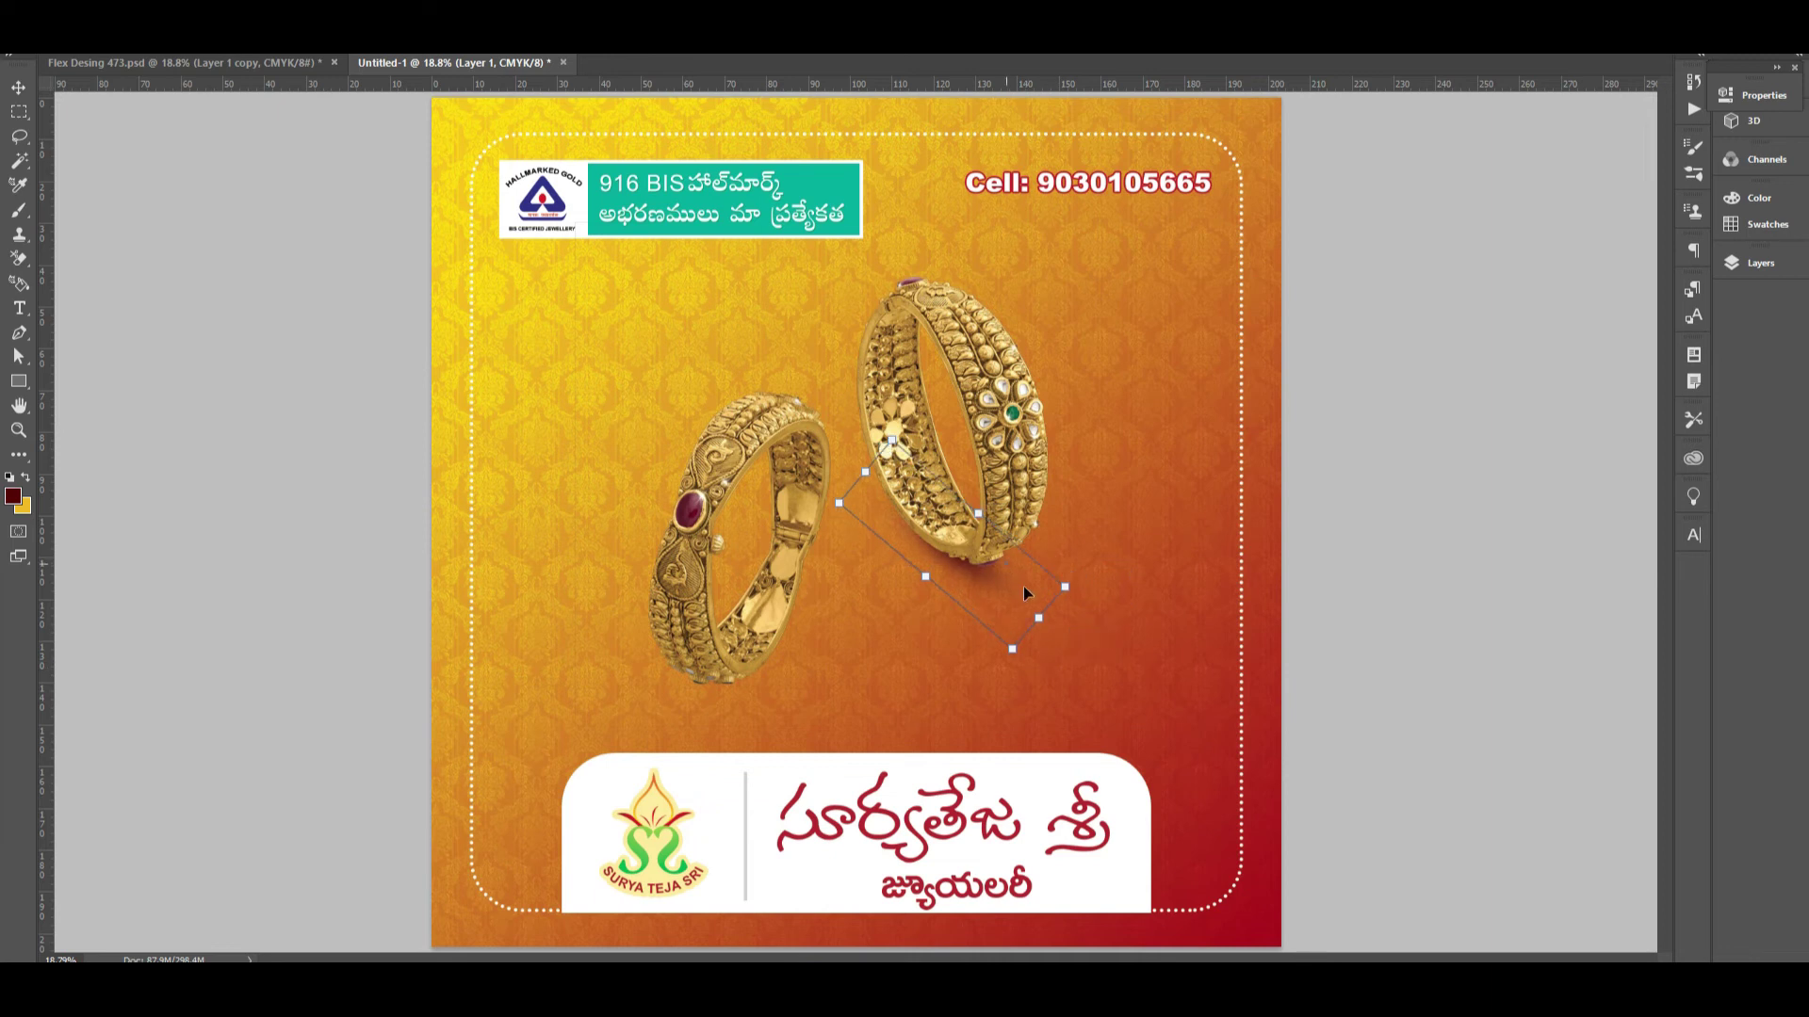
left_click_drag(1023, 586, 765, 751)
key("Return")
- Duplicate the shadow and rotate the copy beneath the left bangle
key("ctrl+t")
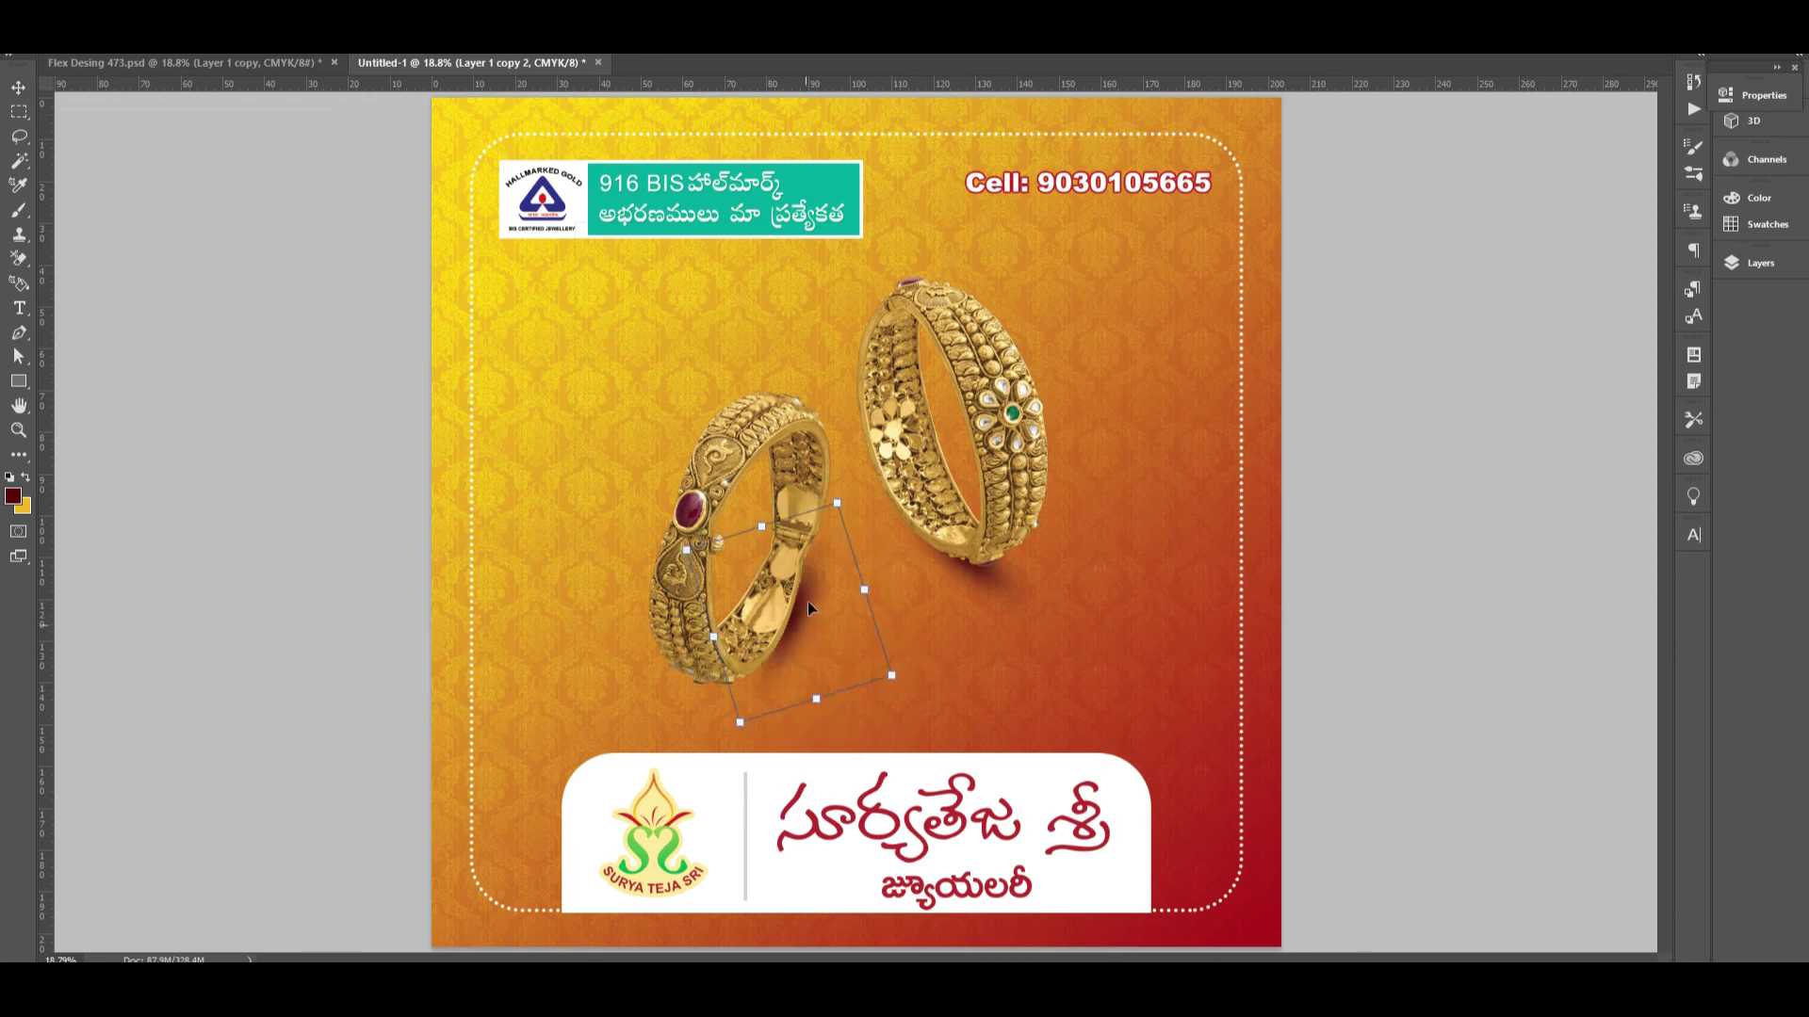
left_click_drag(806, 601, 756, 661)
key("Return")
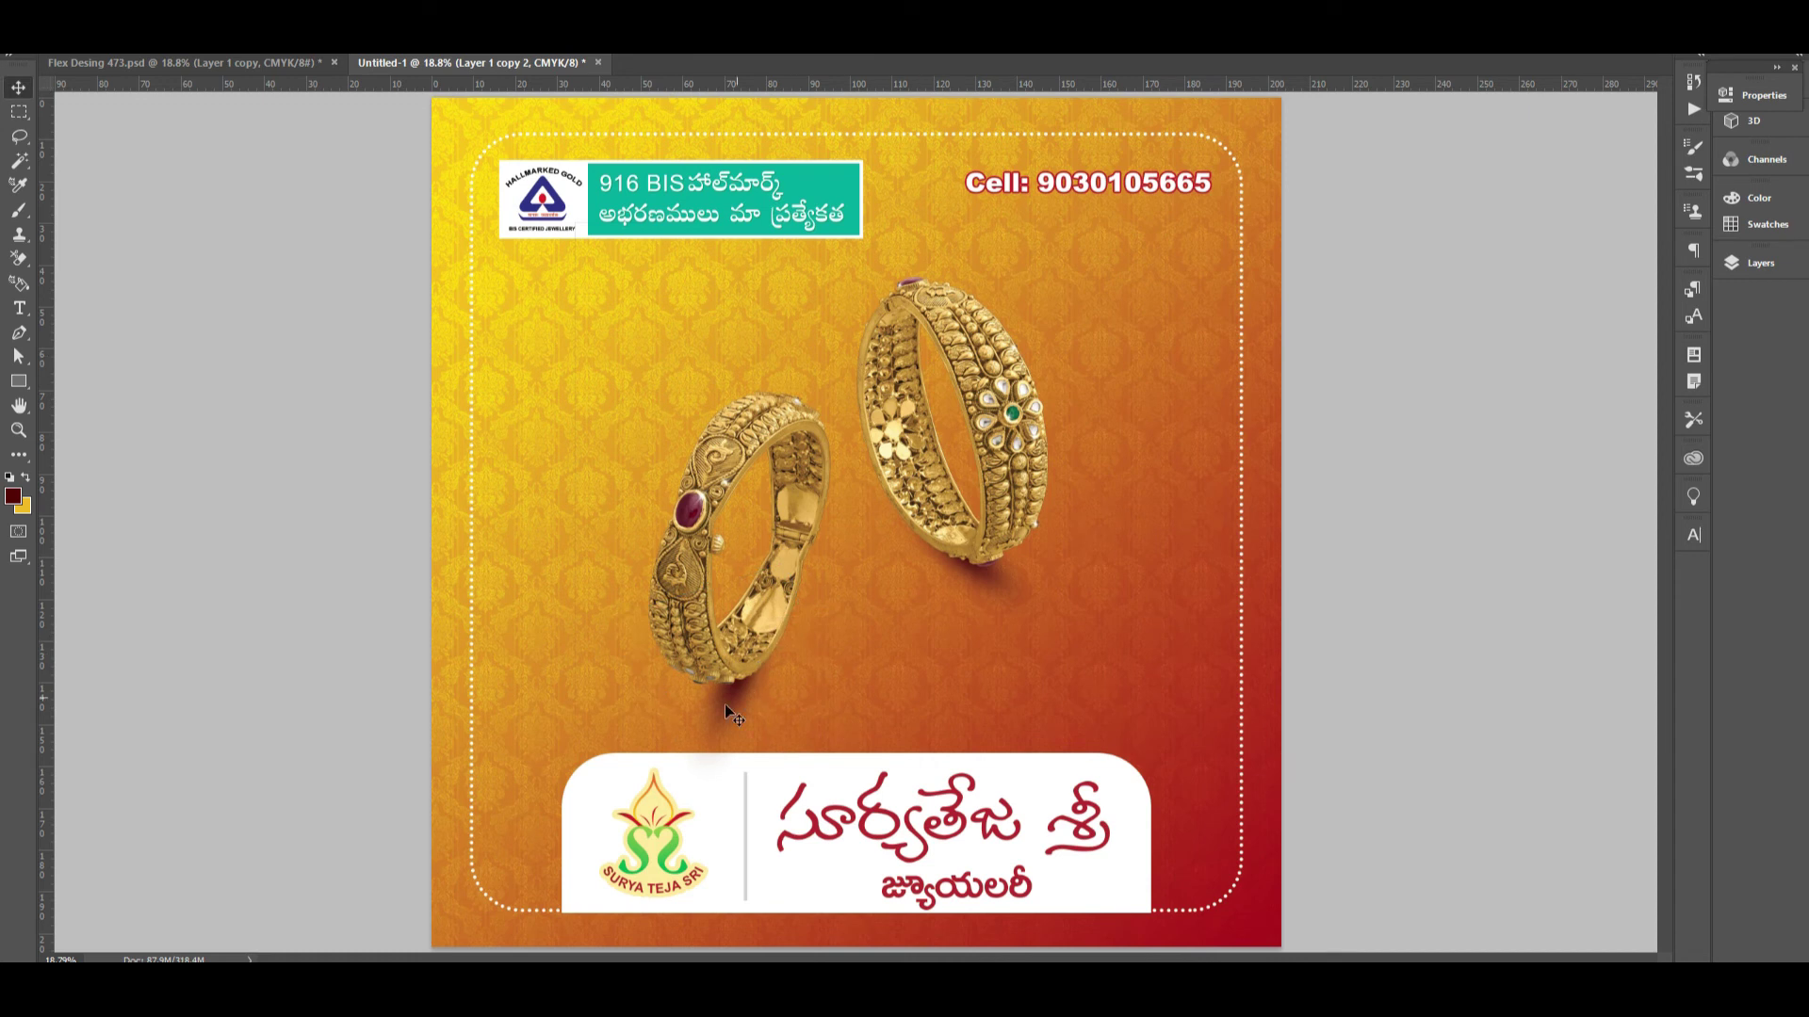
key("F7")
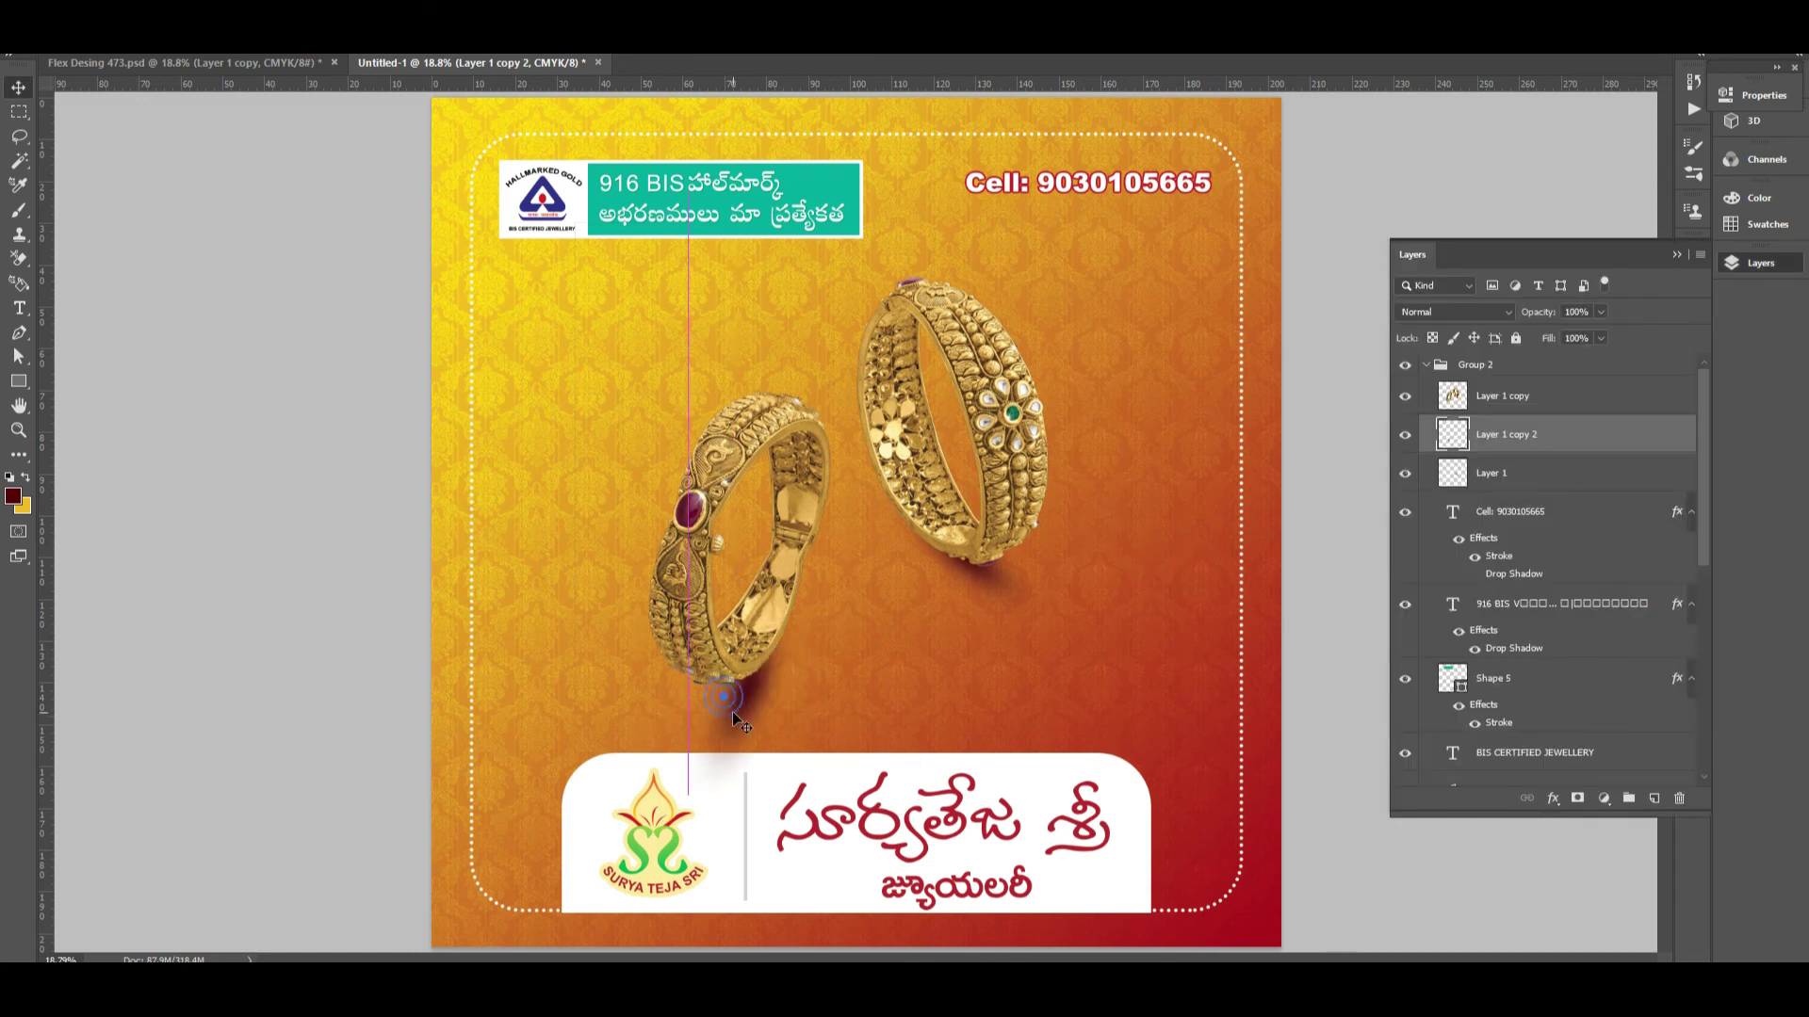
left_click_drag(1405, 439, 1404, 474)
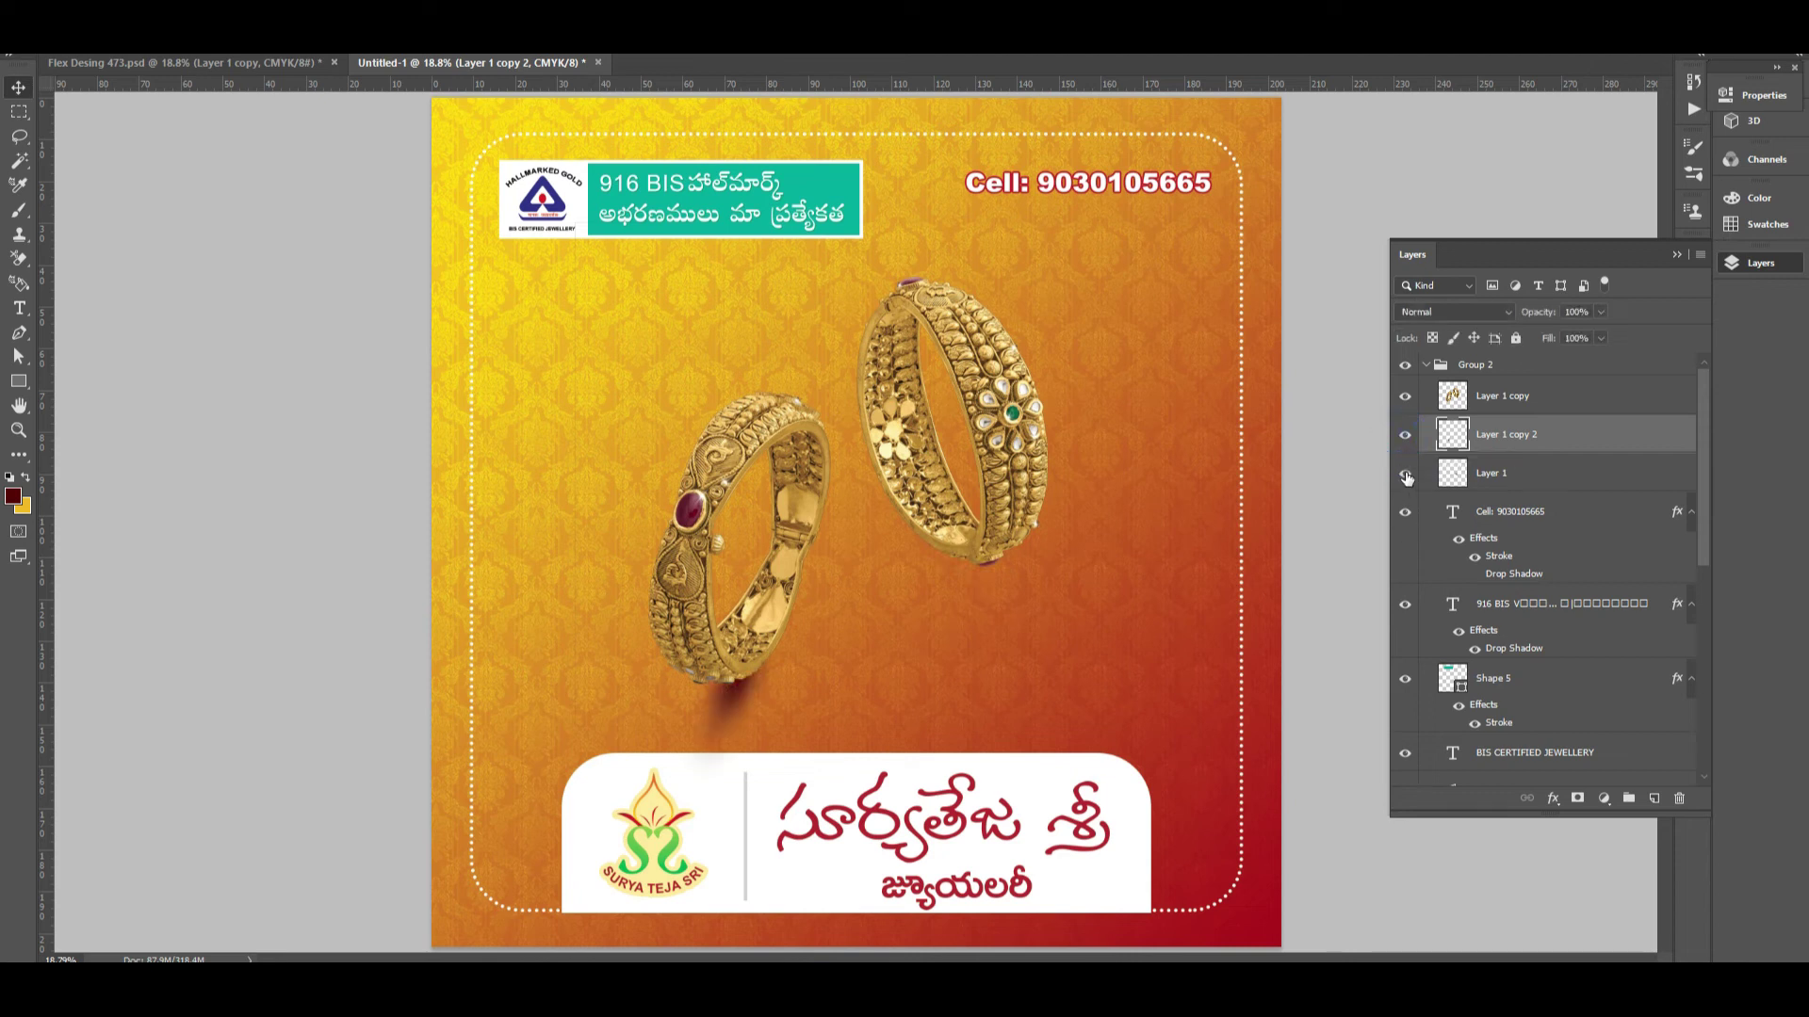
left_click(1759, 264)
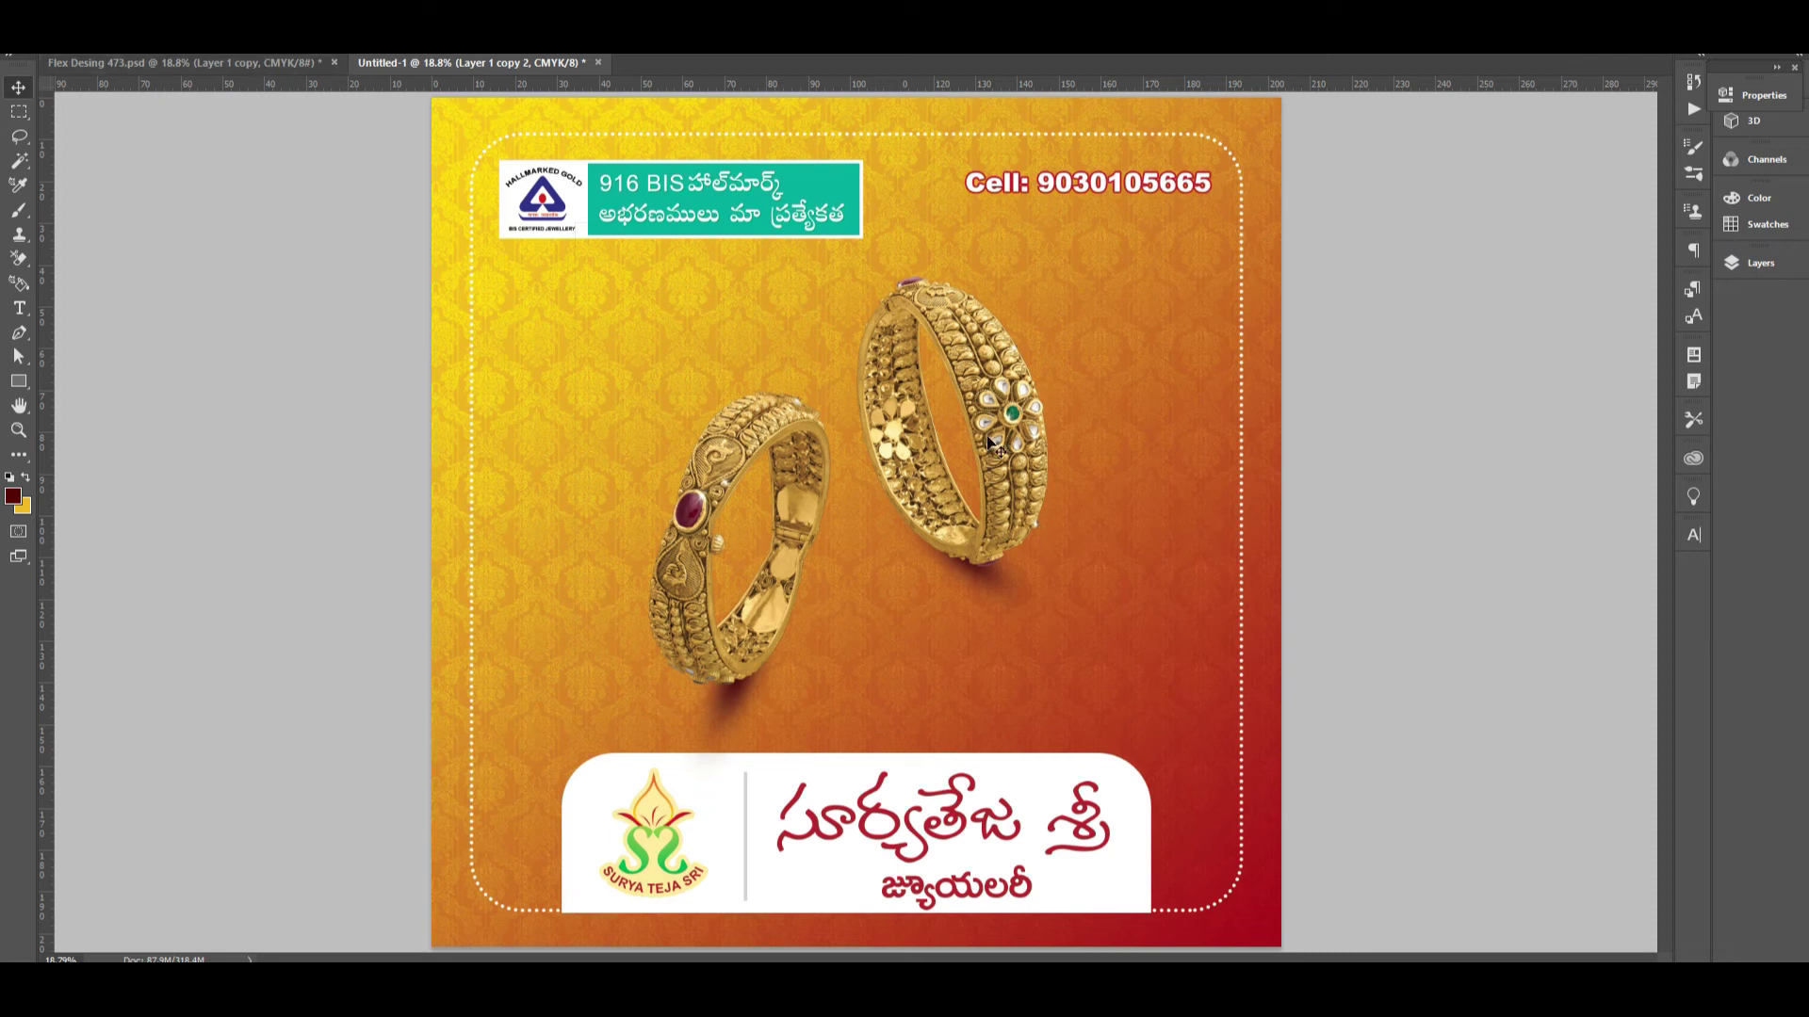
left_click(252, 62)
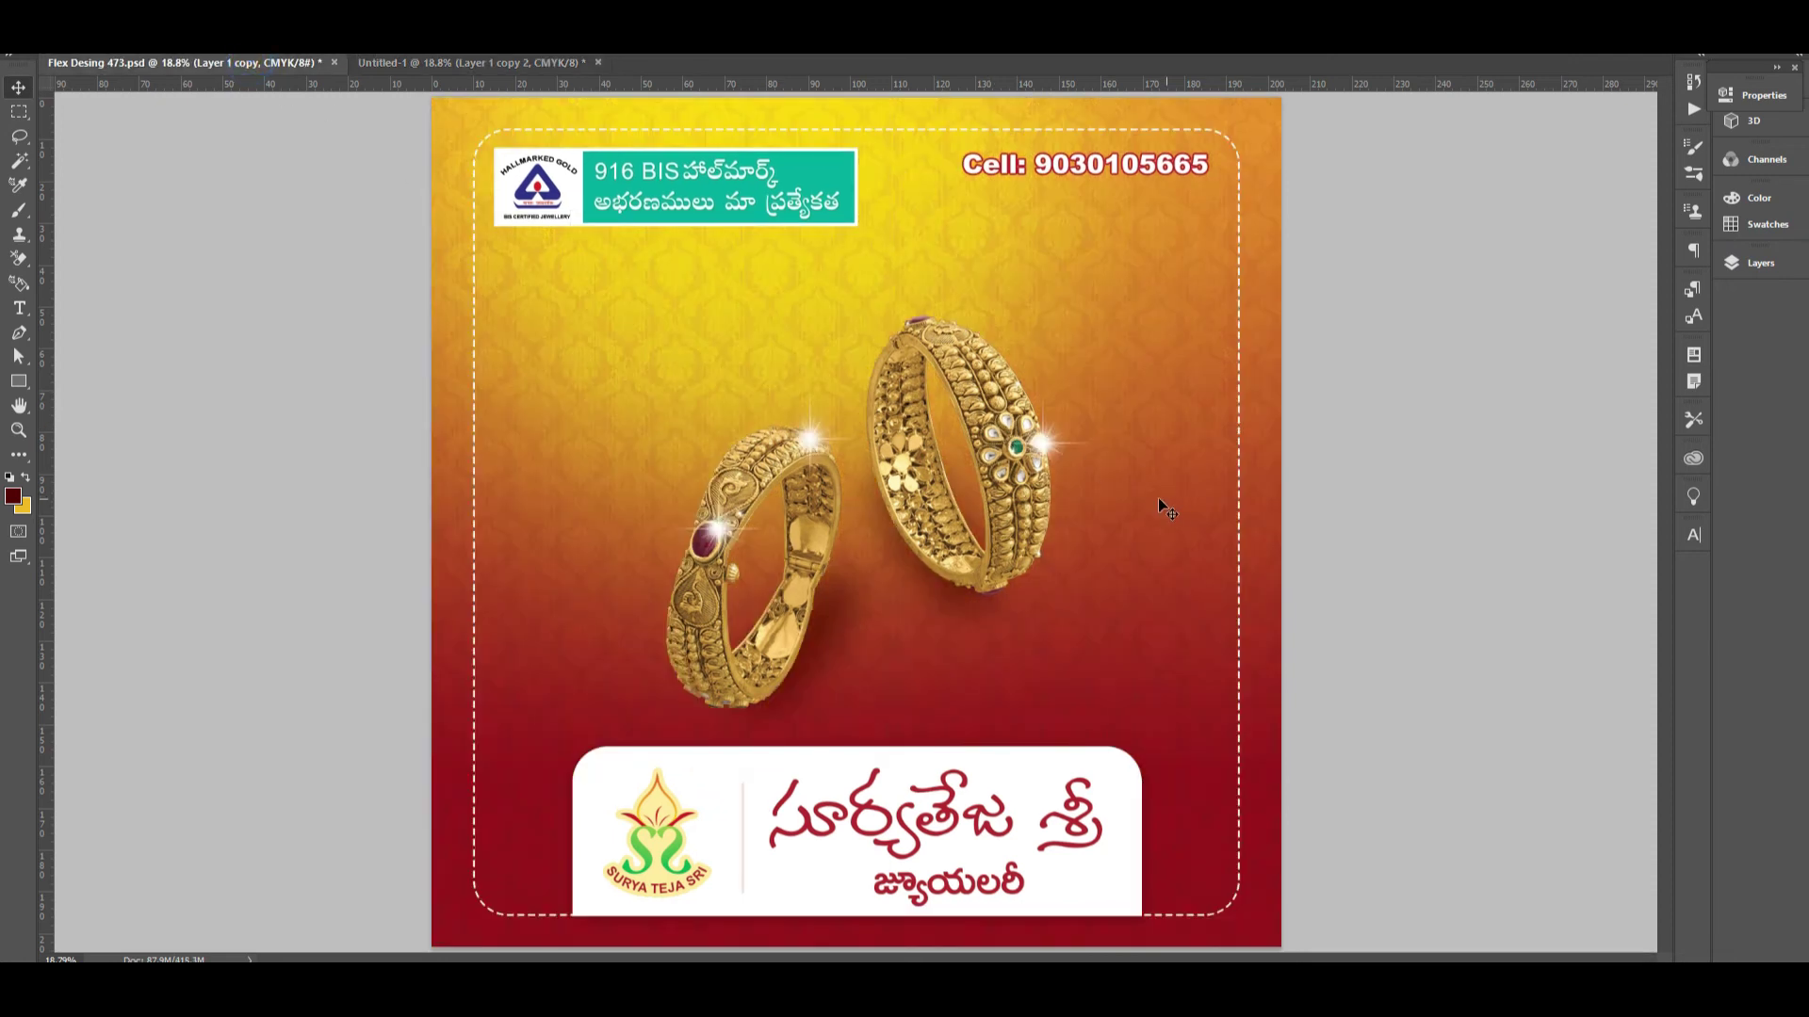
key("ctrl")
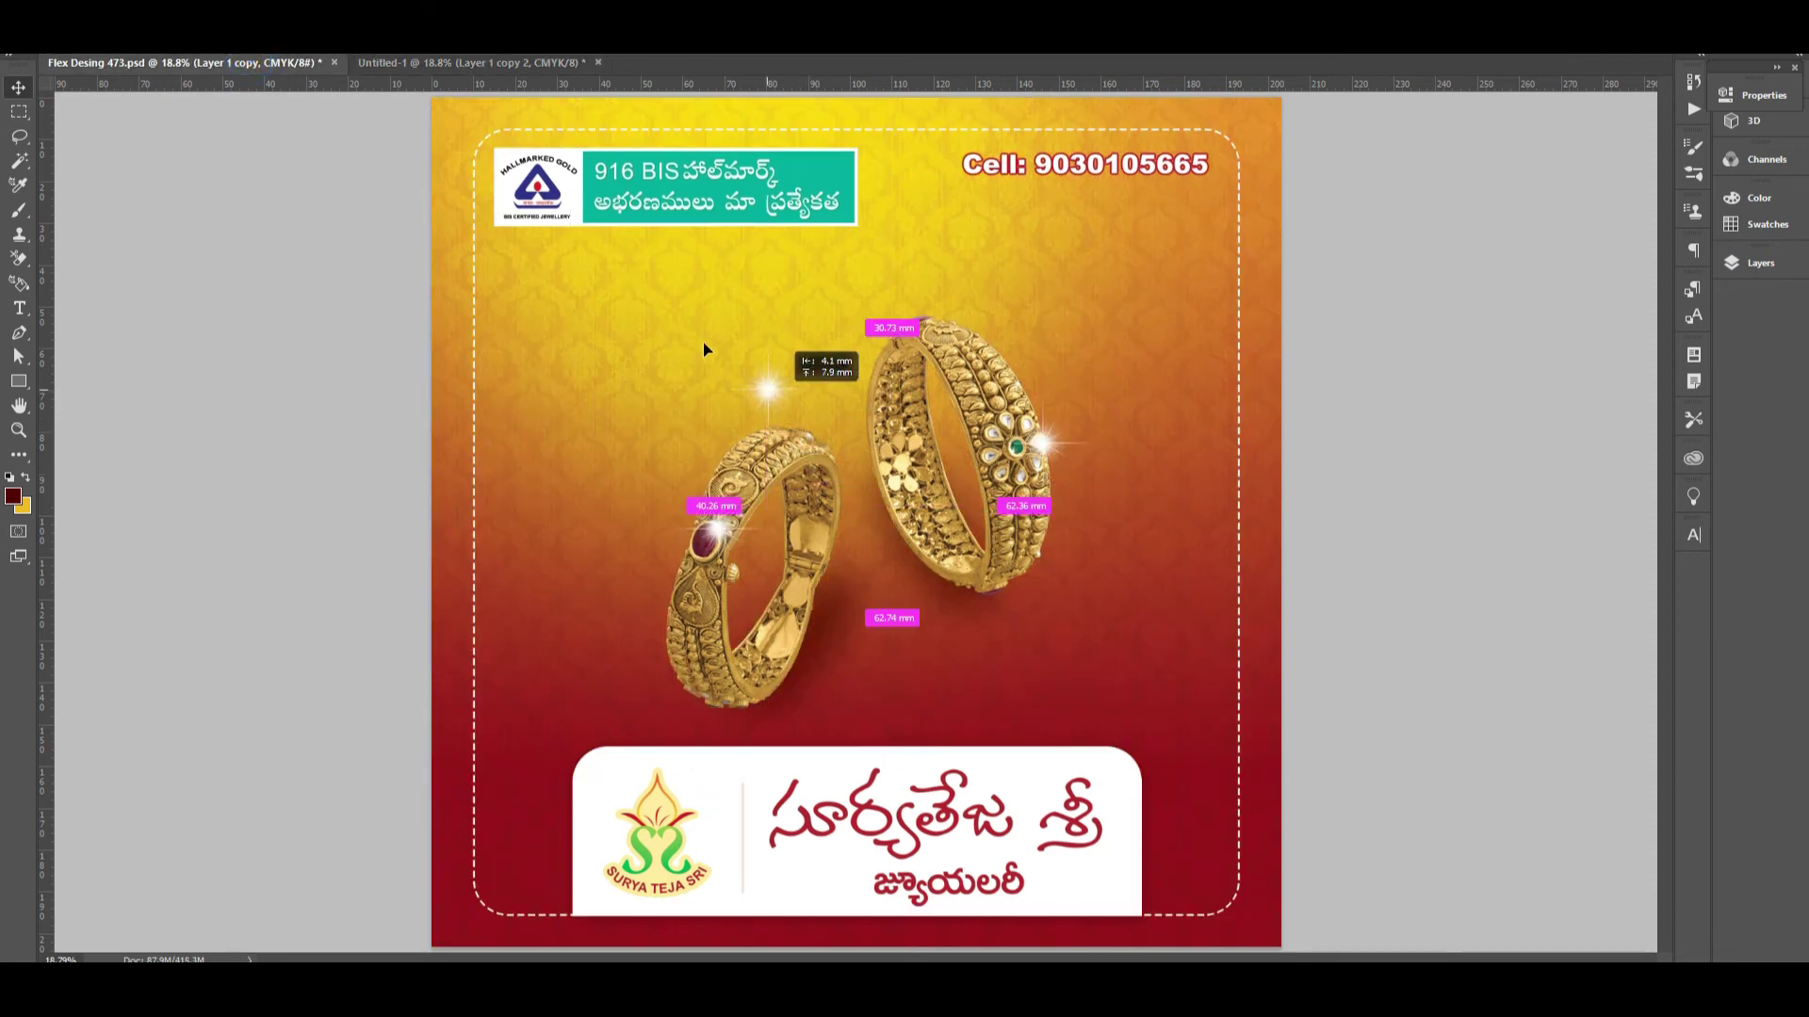
left_click(492, 64)
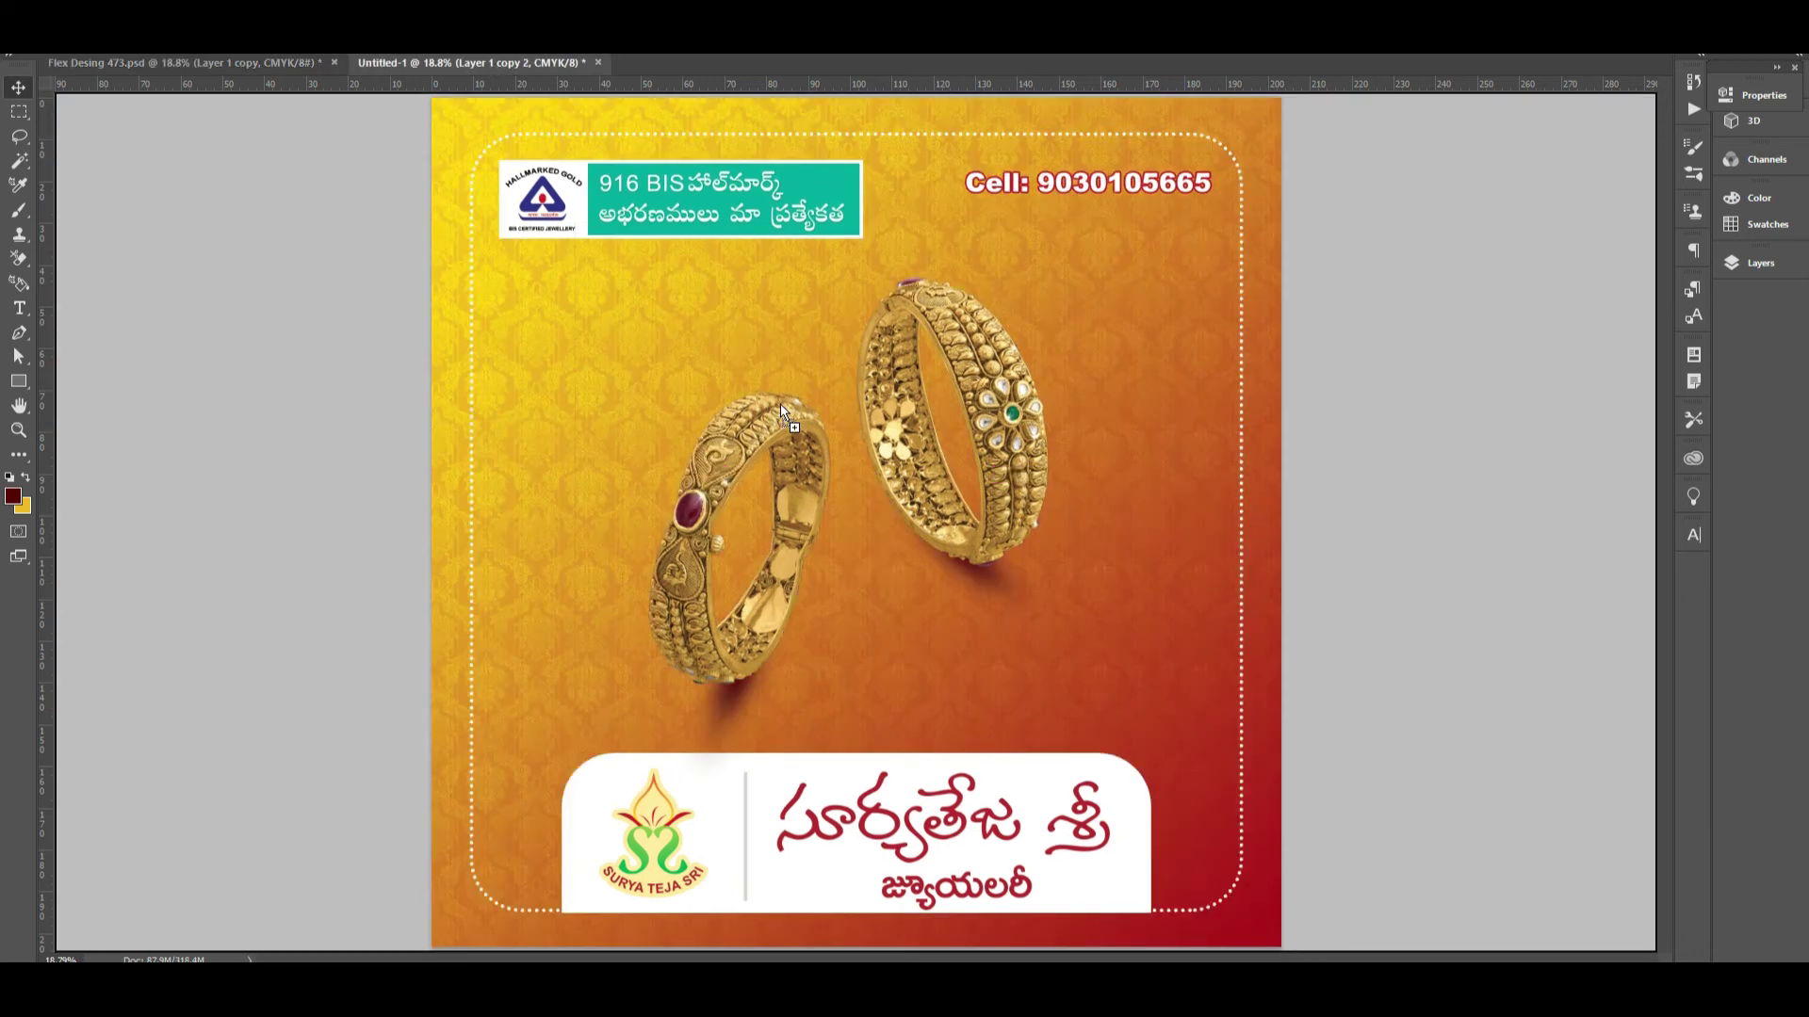
- Place the Layer 2 copy sparkle on the left bangle's ruby and zoom out to the whole banner
left_click(716, 499, "ctrl")
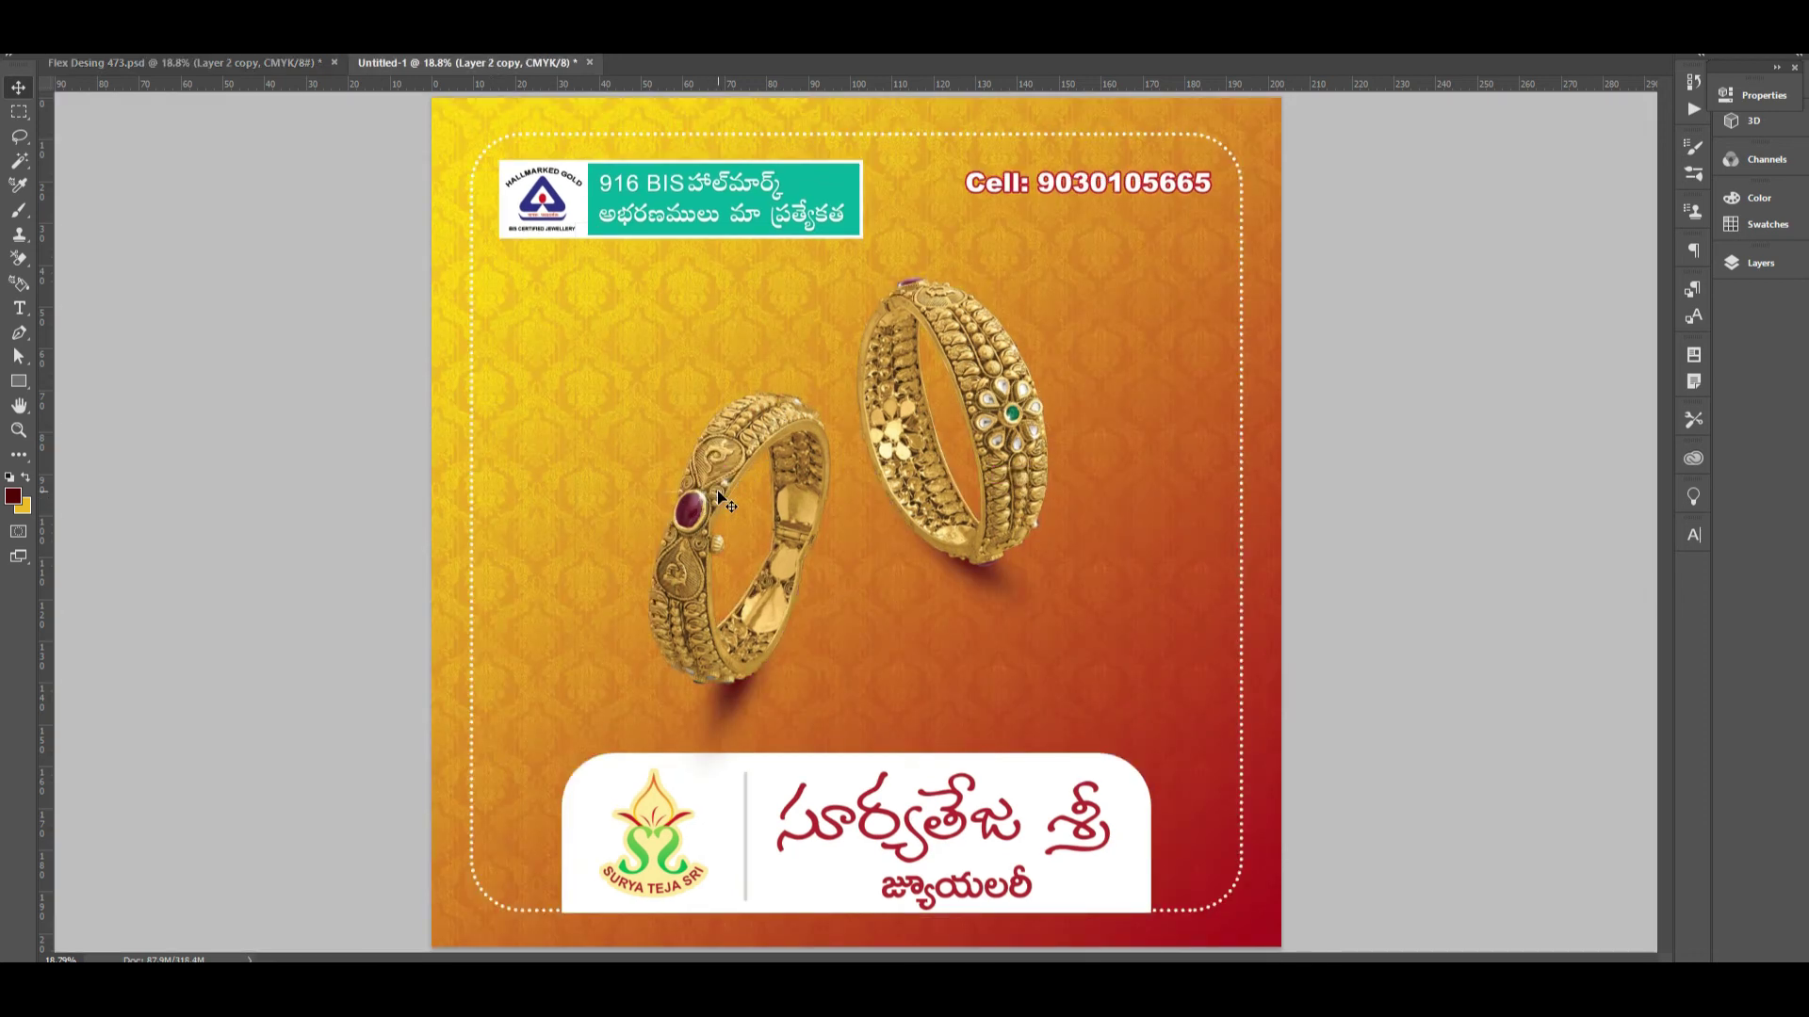
left_click_drag(717, 490, 926, 283)
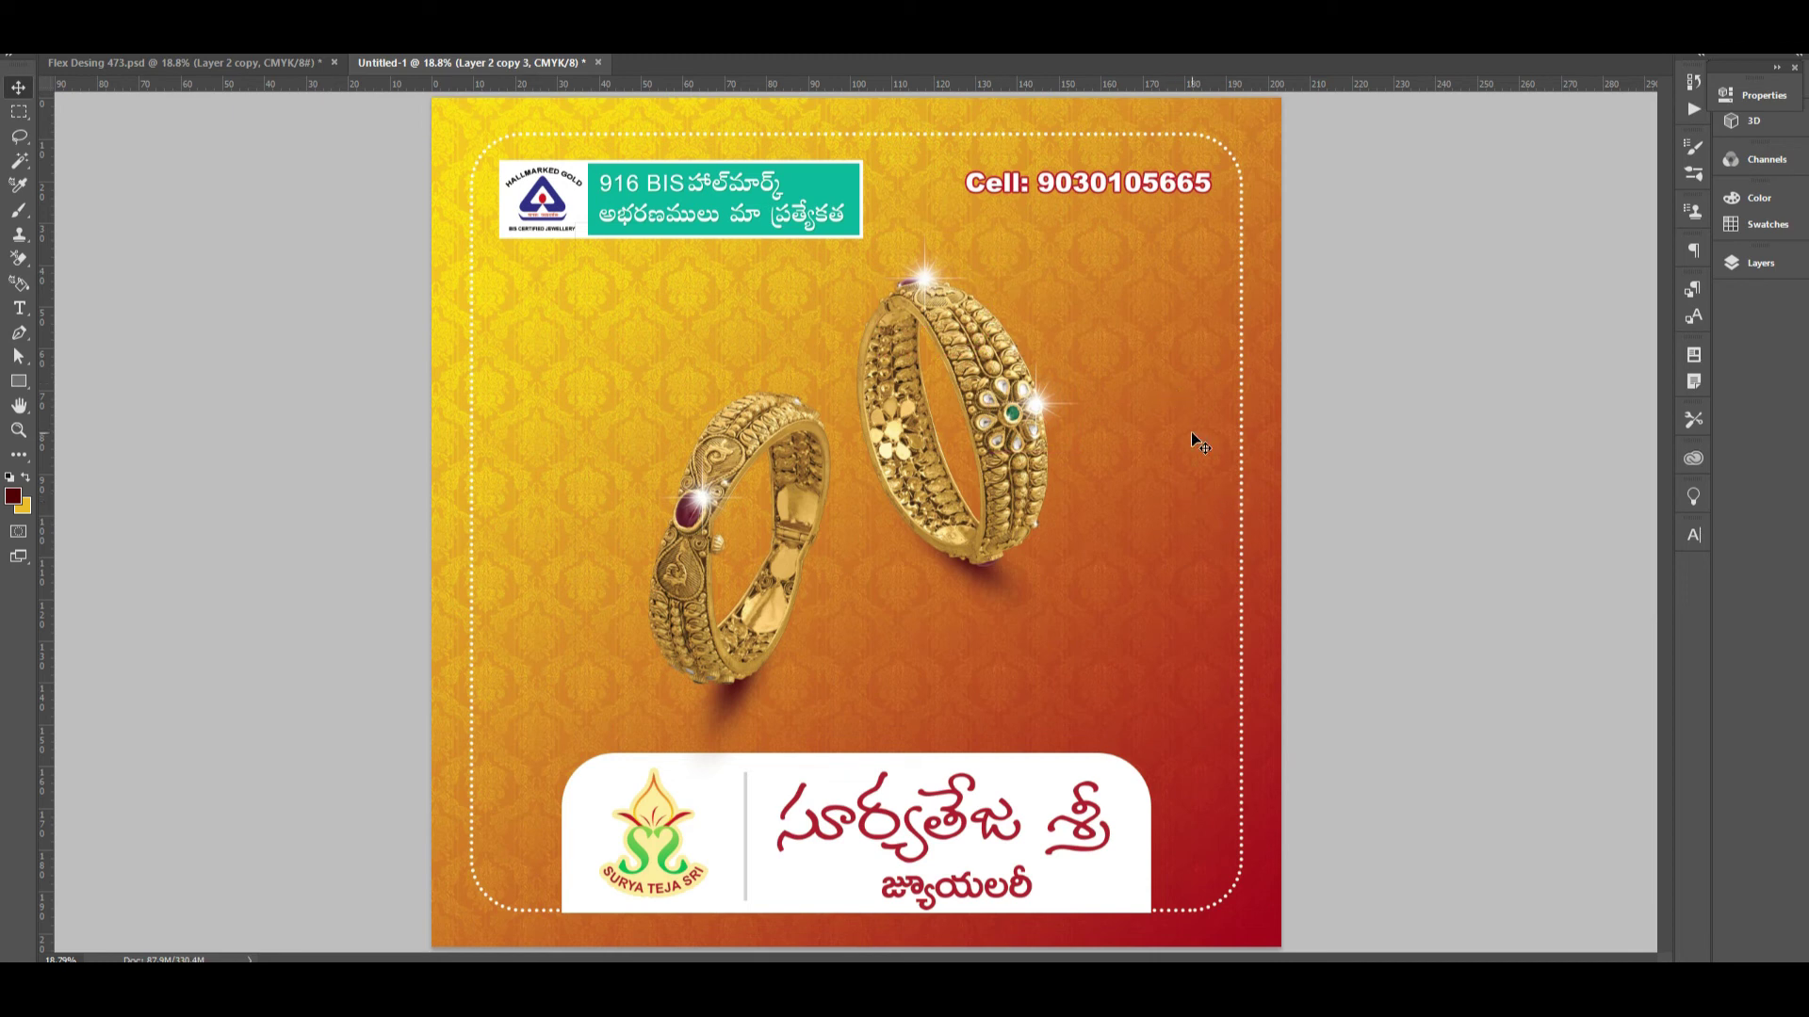
key("ctrl+minus")
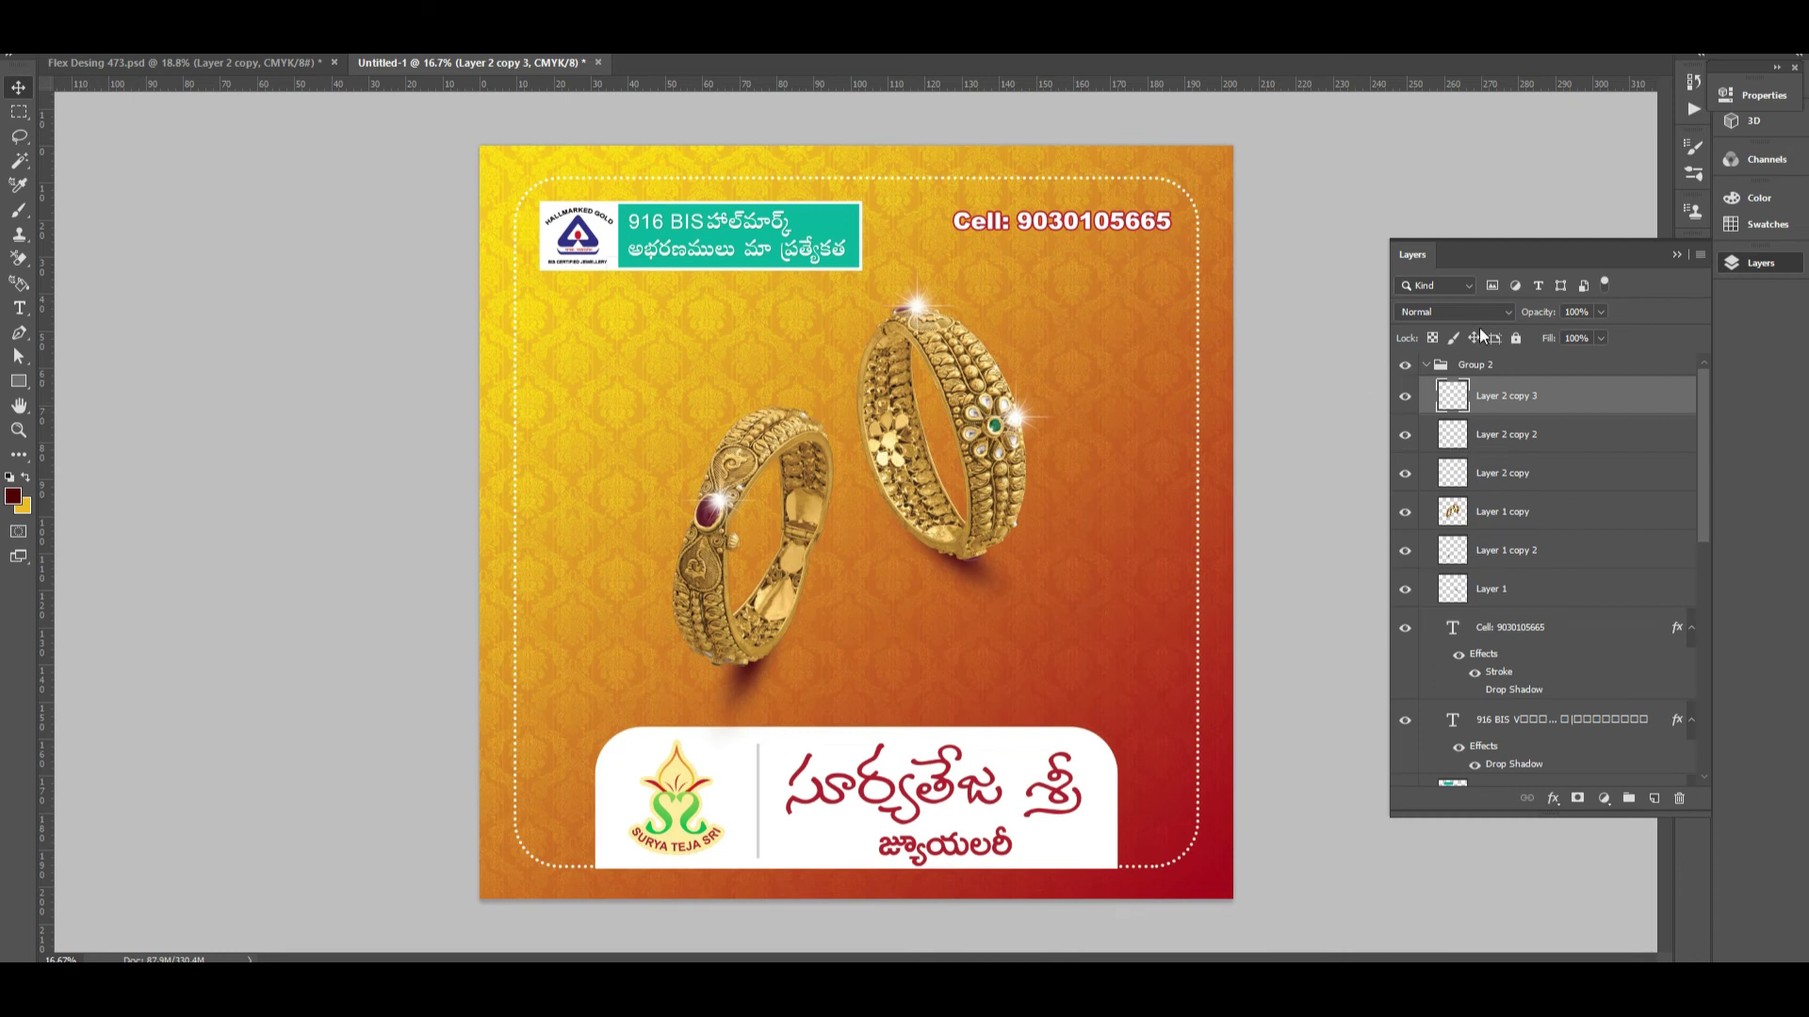
- Hide the Layers panel and confirm the image size stays 8 × 8 inches at 600 pixels/inch
key("F7")
key("ctrl+alt+i")
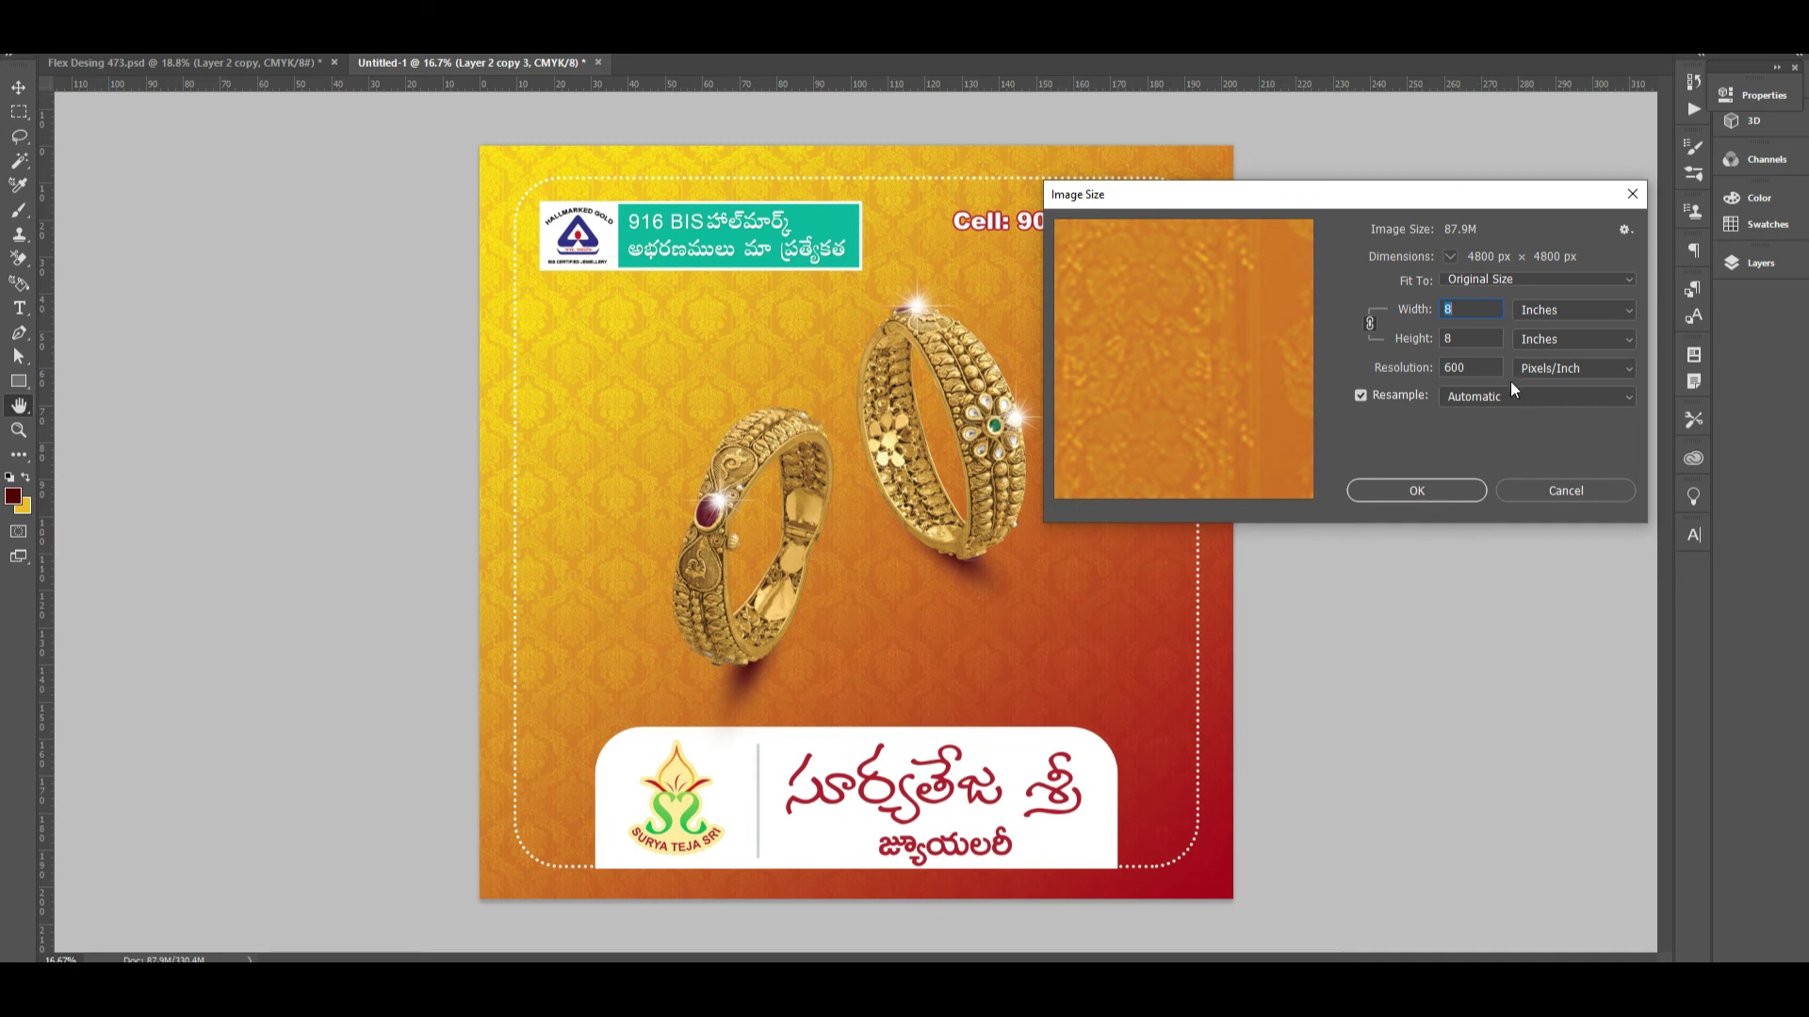
left_click(1560, 311)
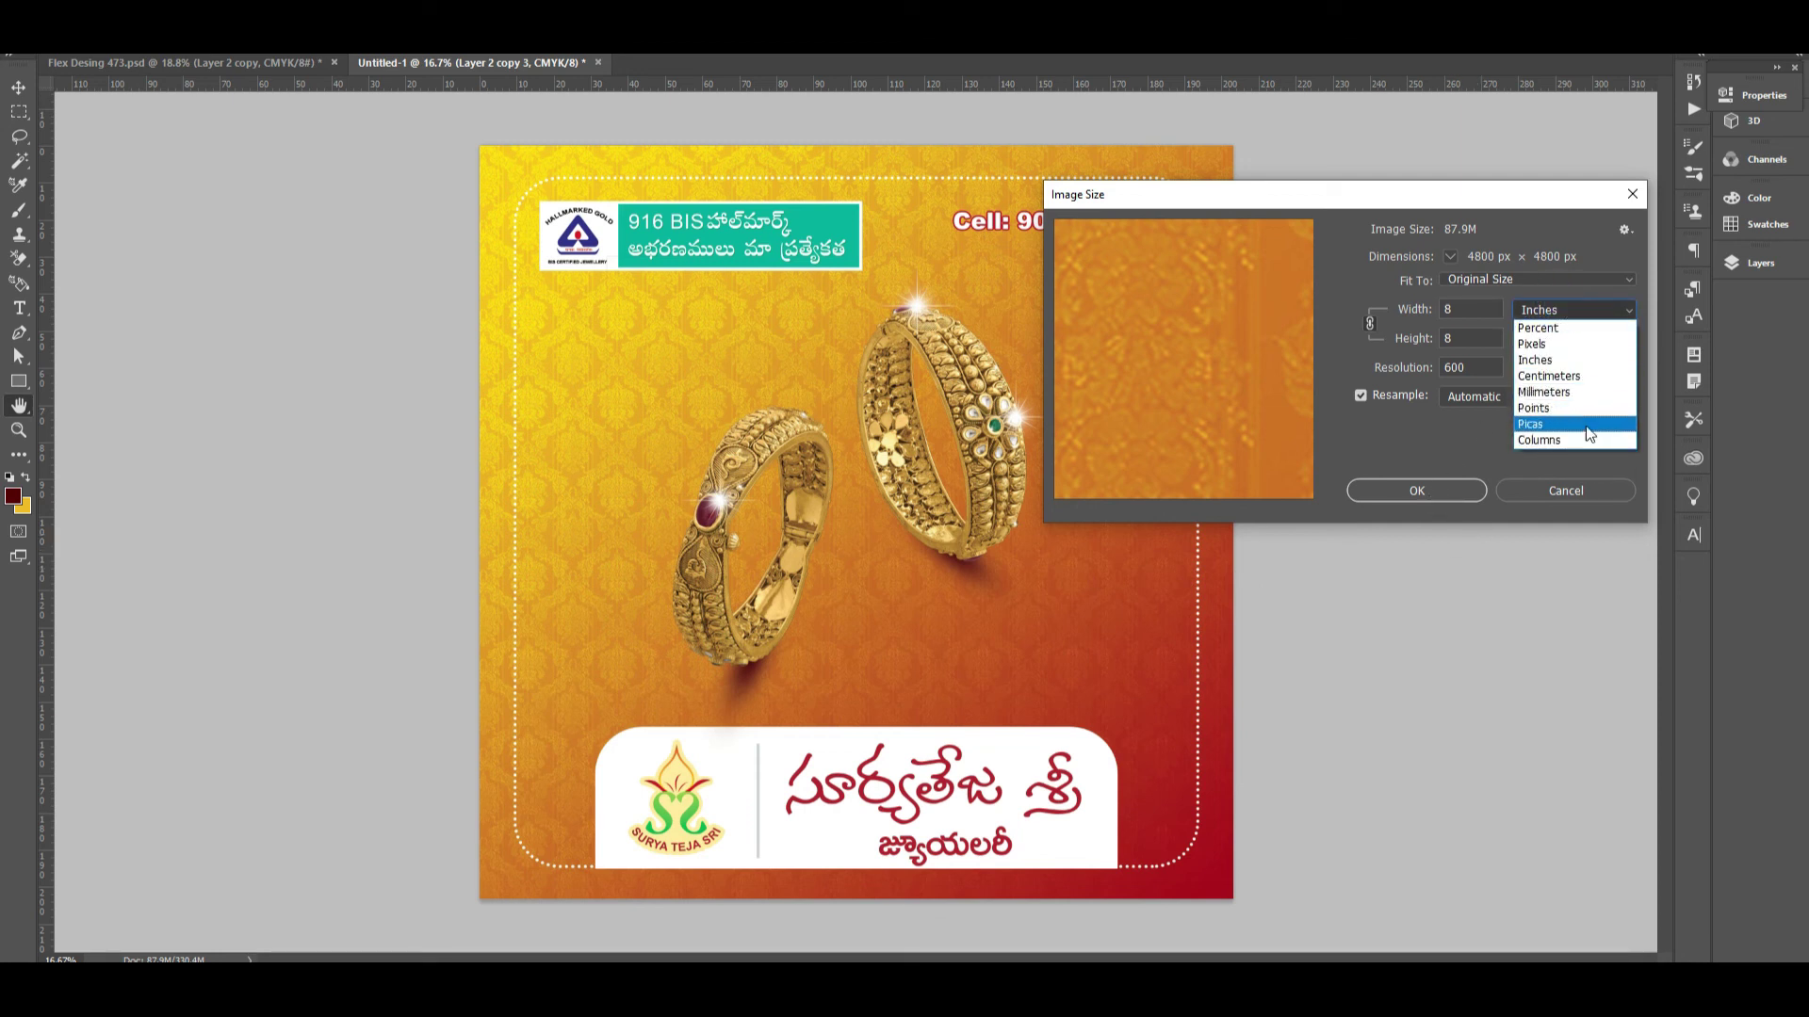
left_click(1550, 357)
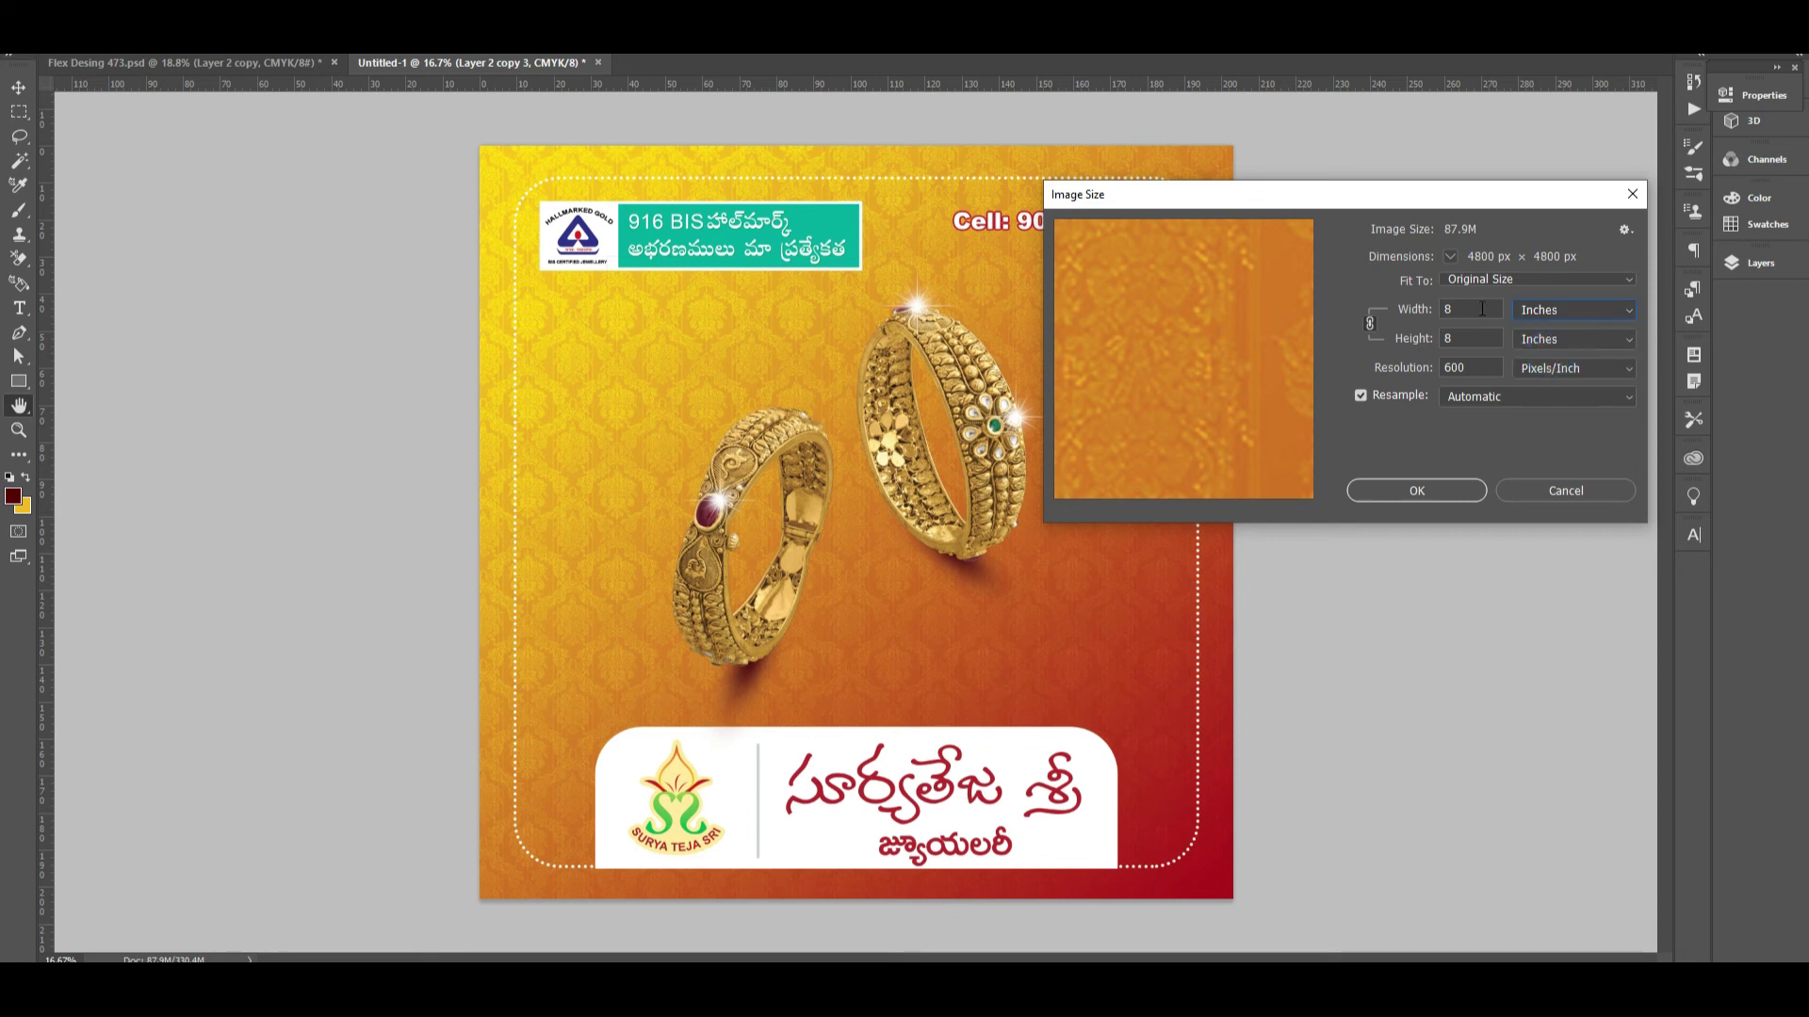
left_click(1427, 483)
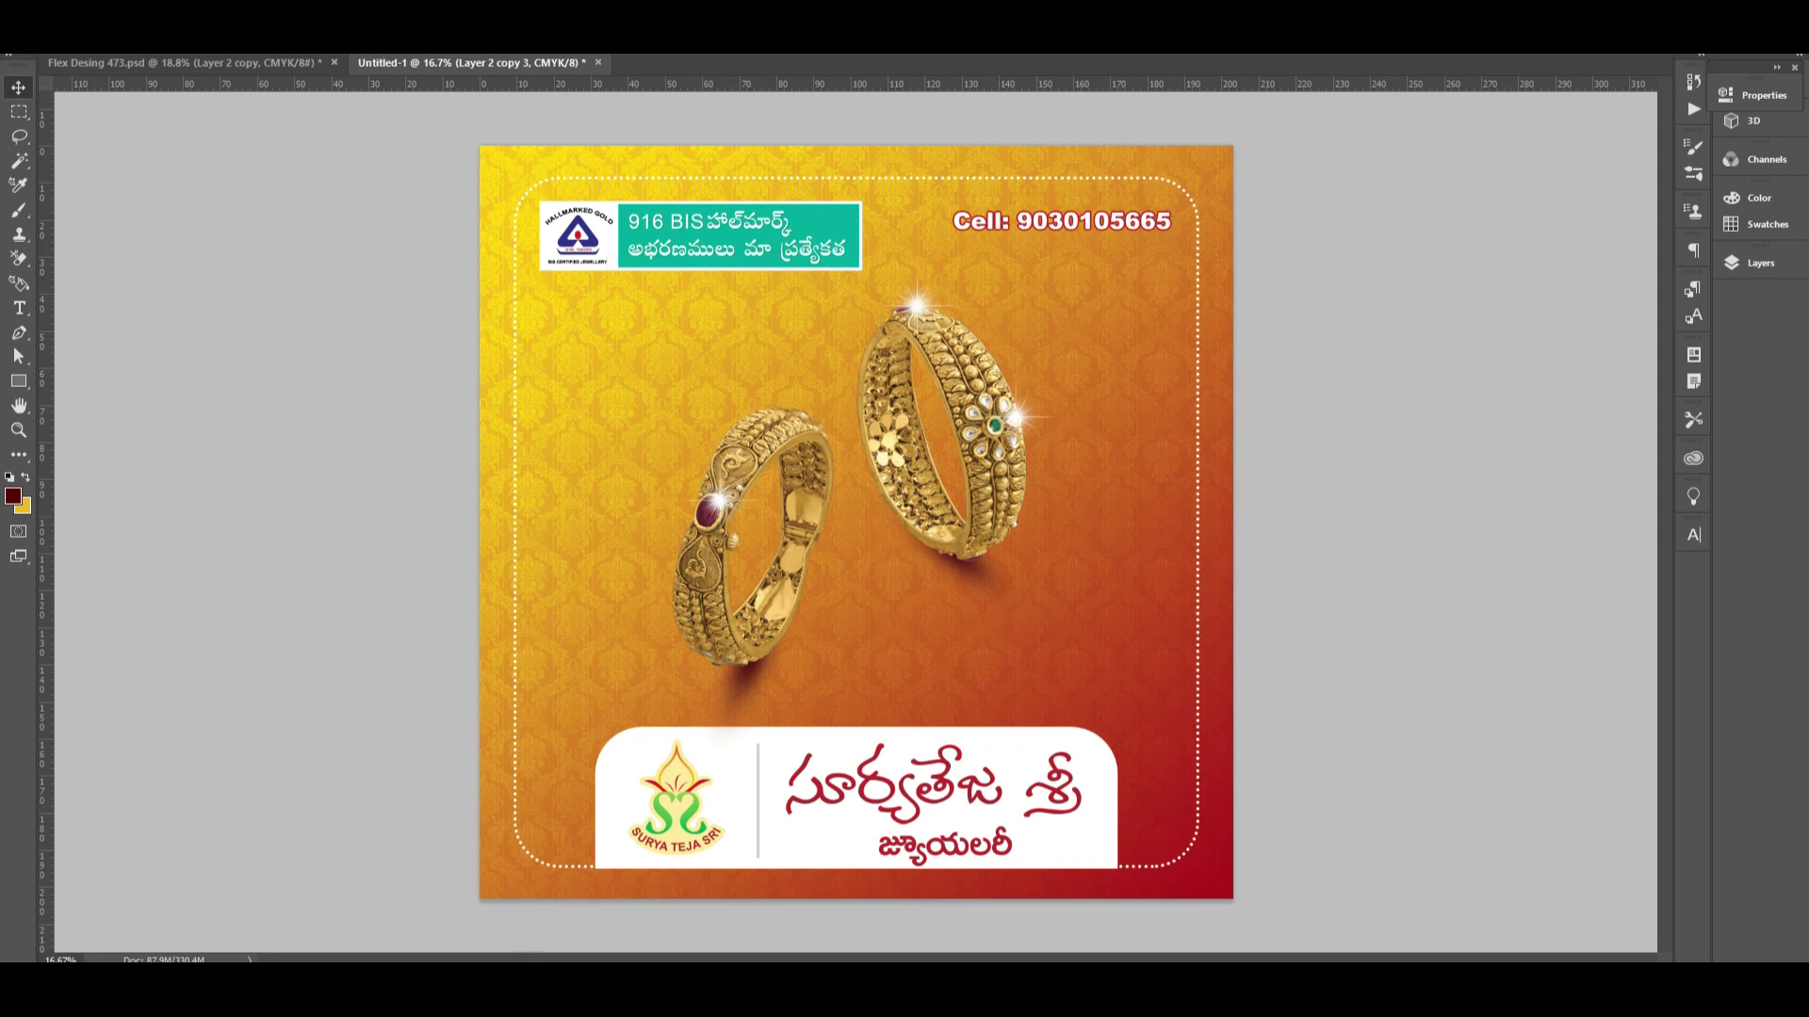
- In Chrome, browse the design page's photos from the teal brochure through to the handshake badge
left_click(502, 953)
scroll(942, 528, "down", 7)
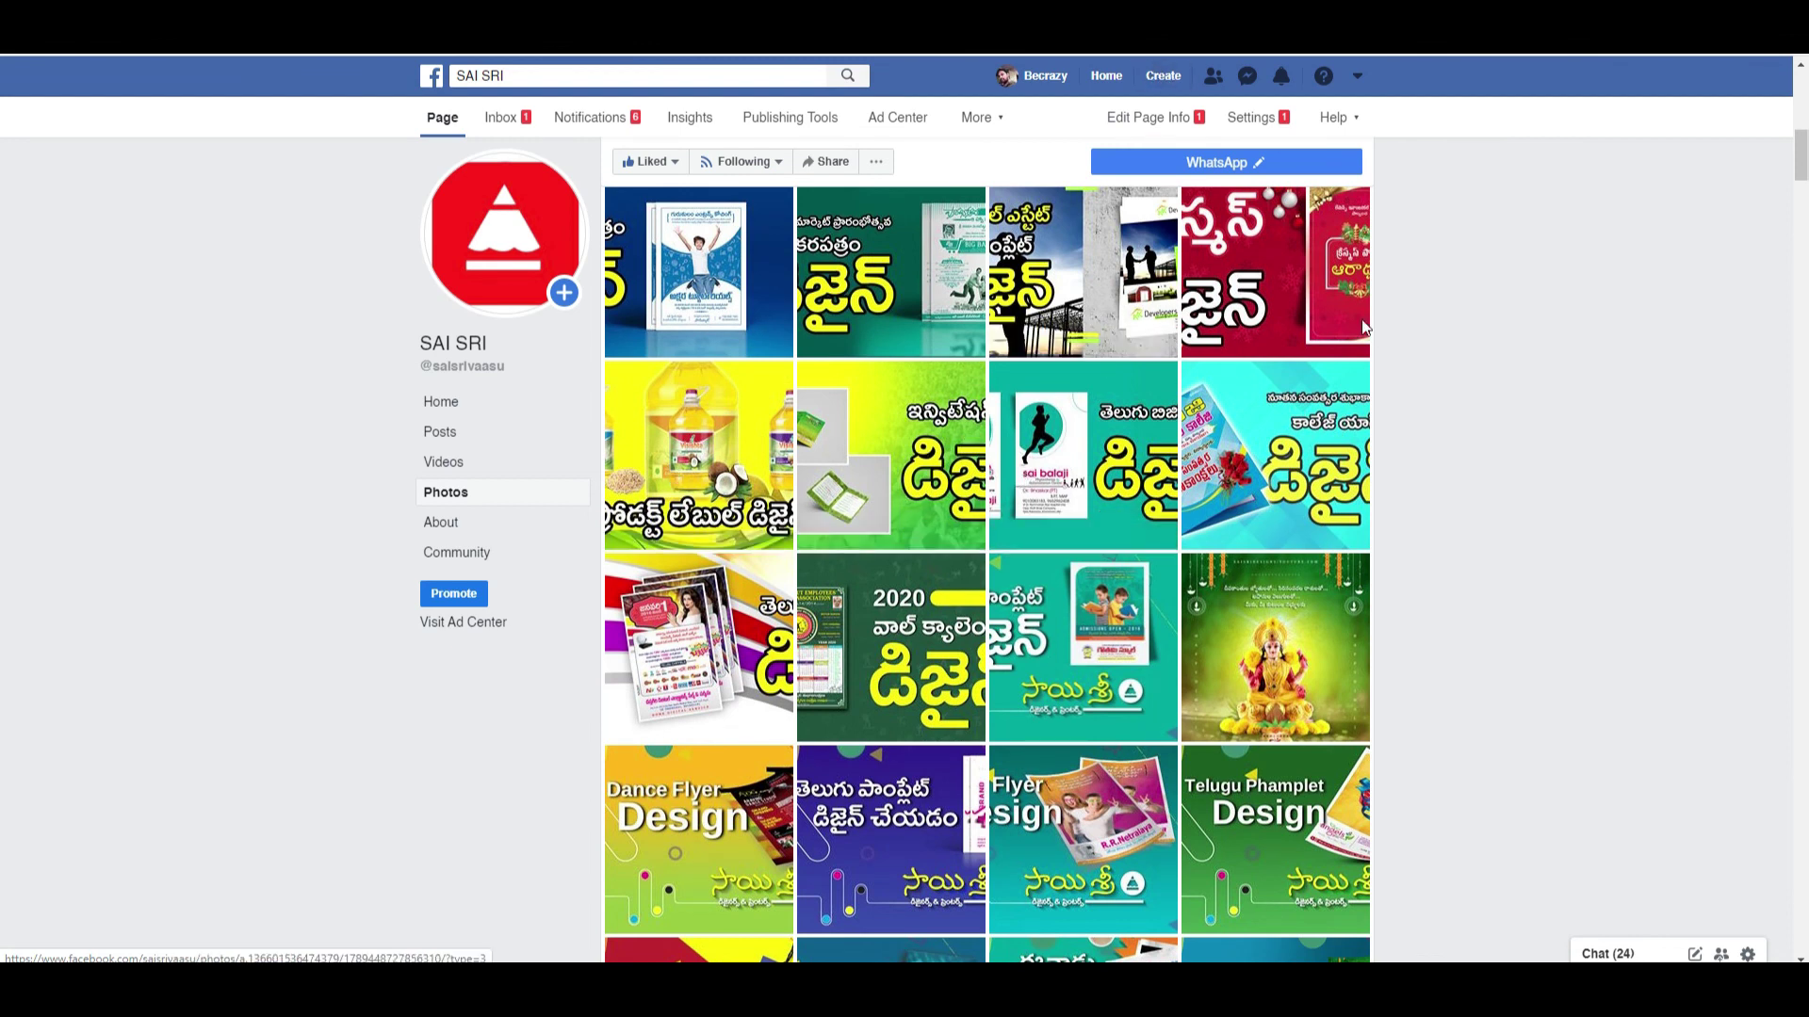
scroll(1335, 264, "down", 5)
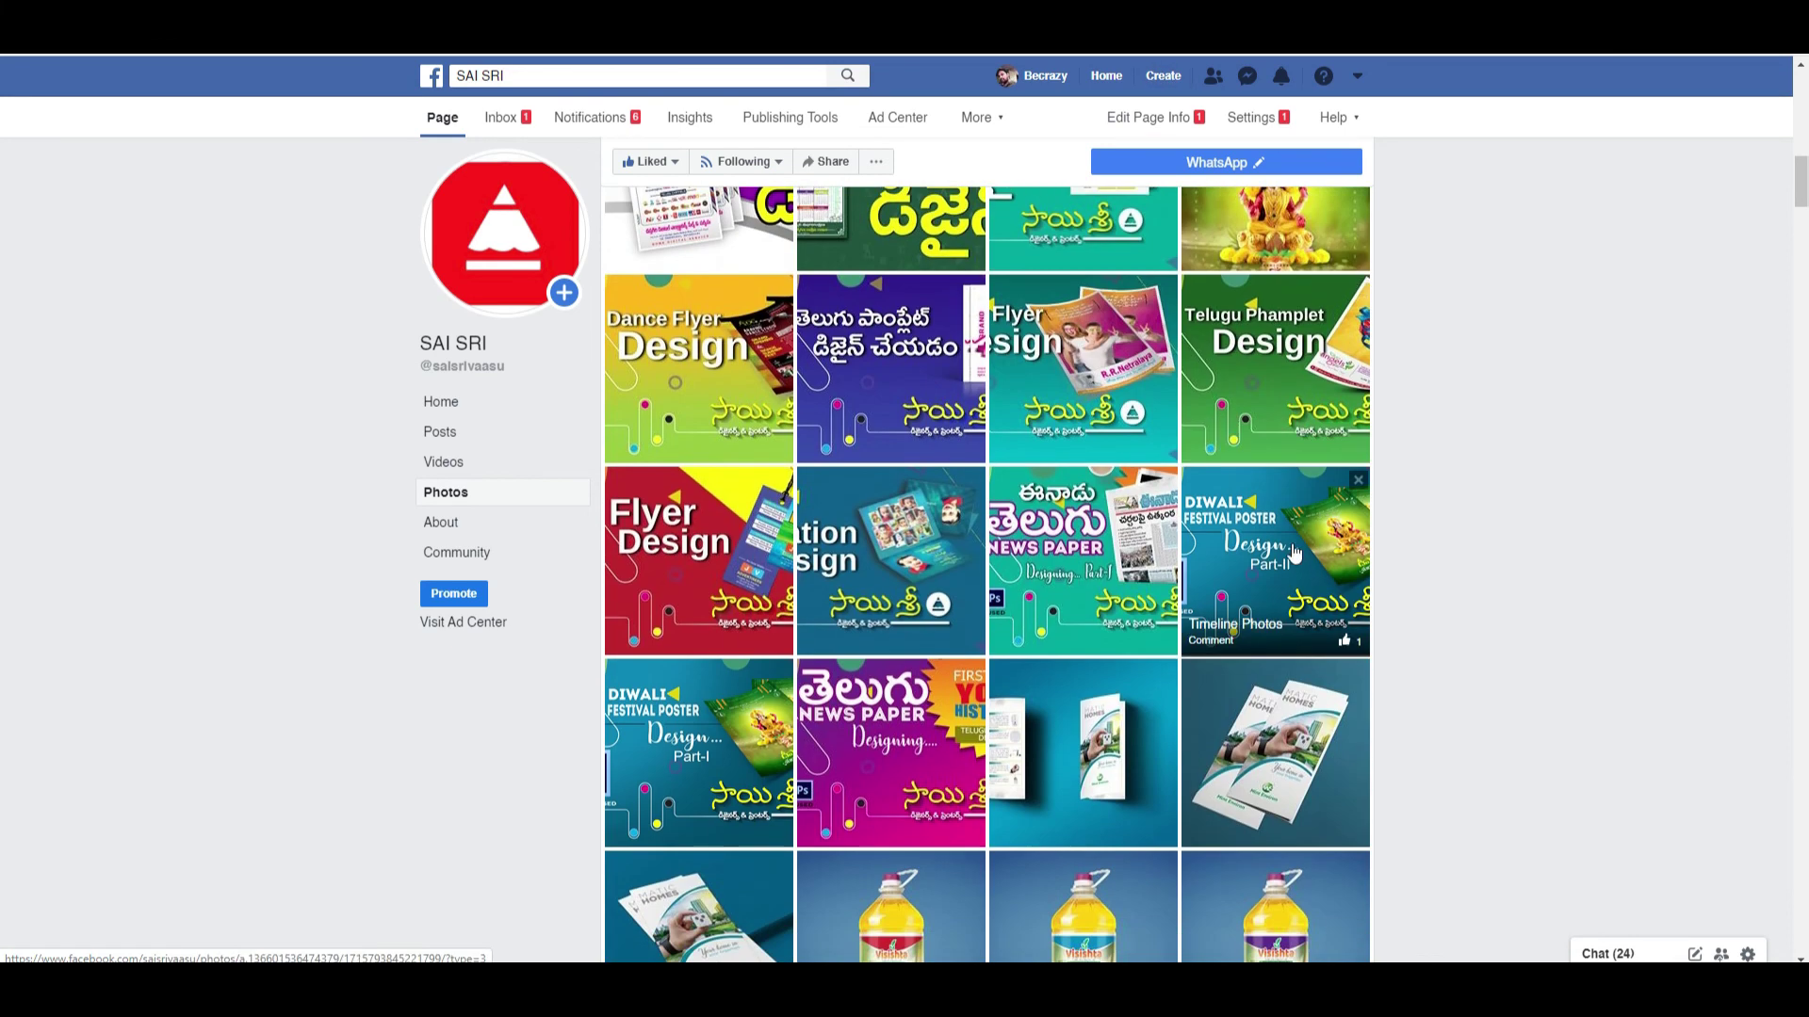
scroll(1225, 481, "down", 4)
scroll(1263, 467, "down", 4)
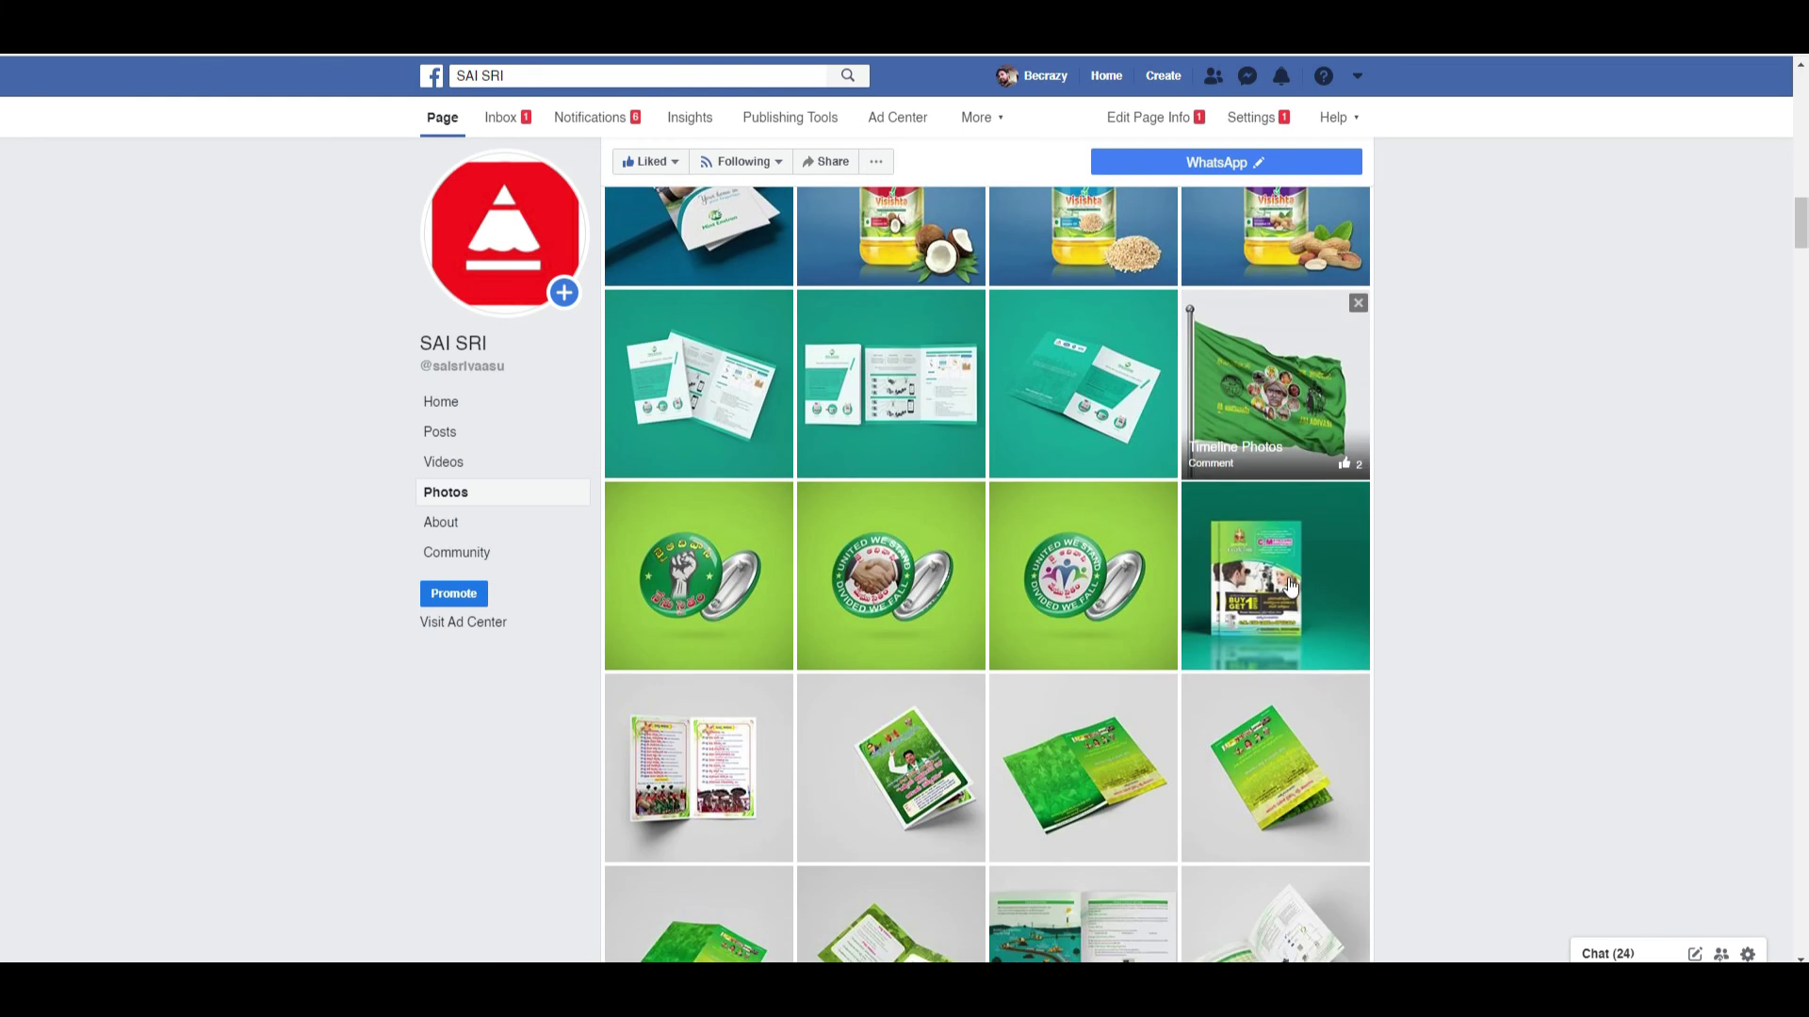
left_click(705, 435)
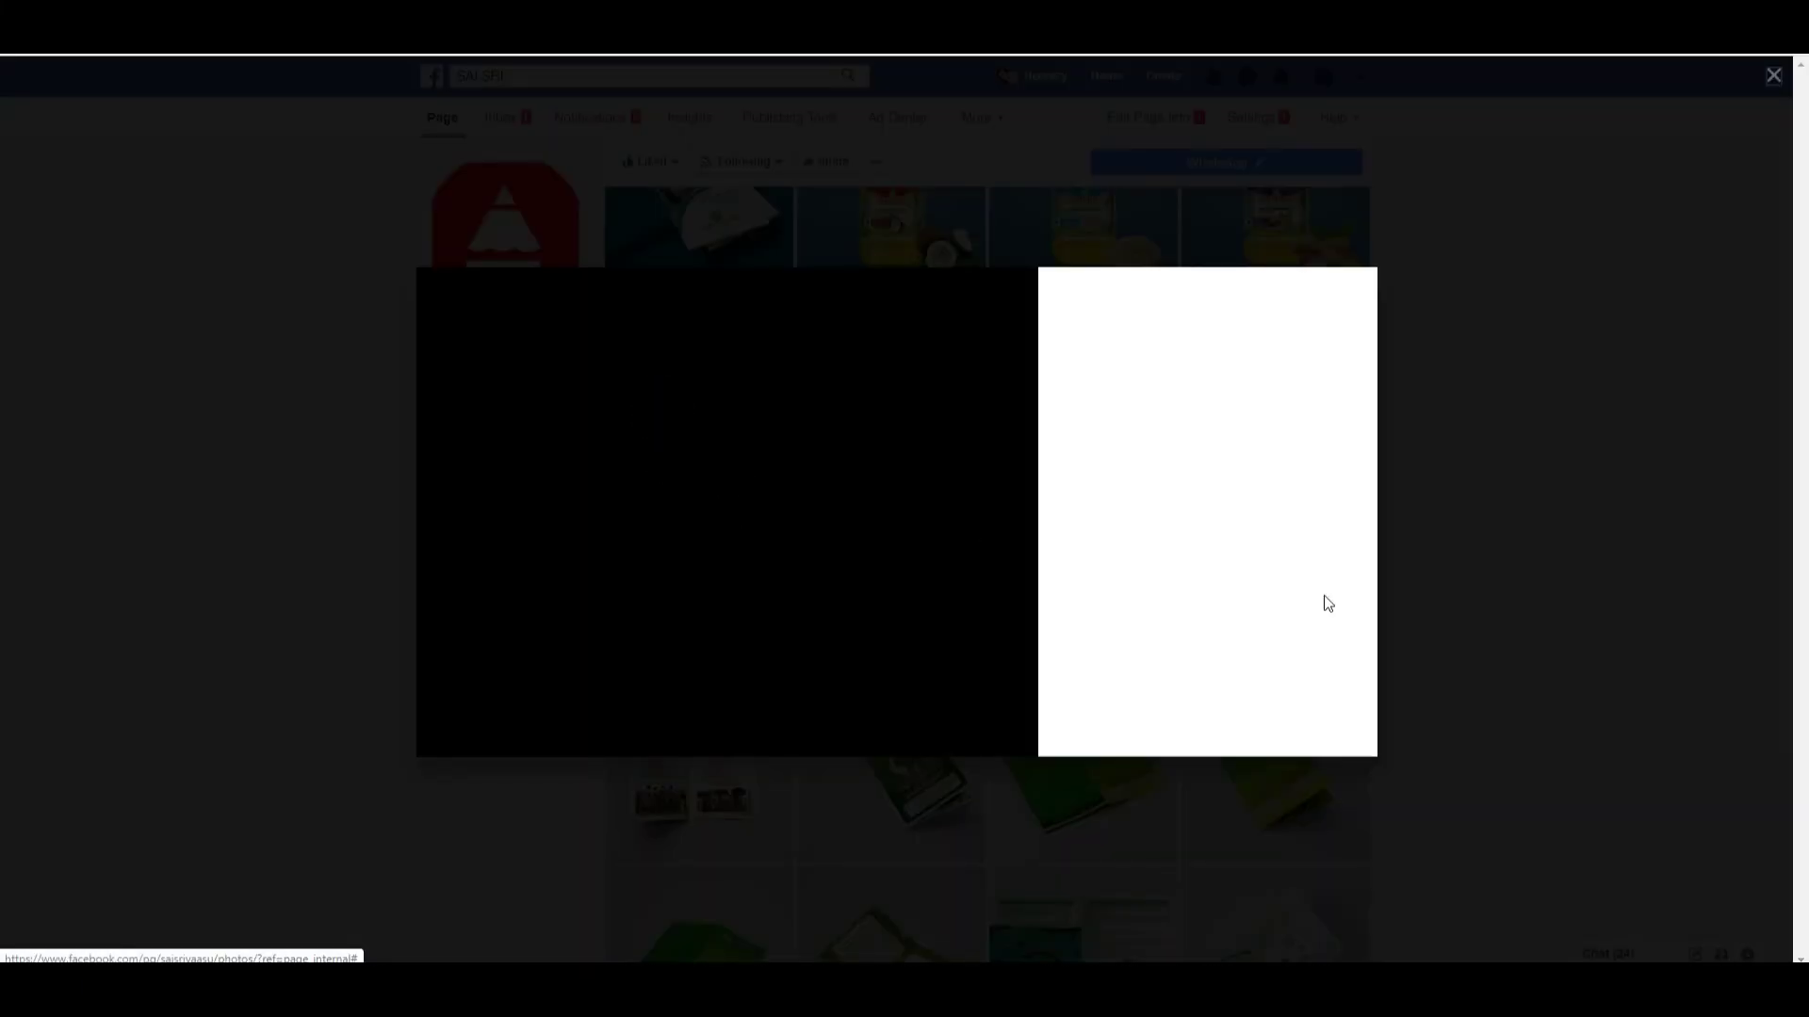
left_click(1239, 514)
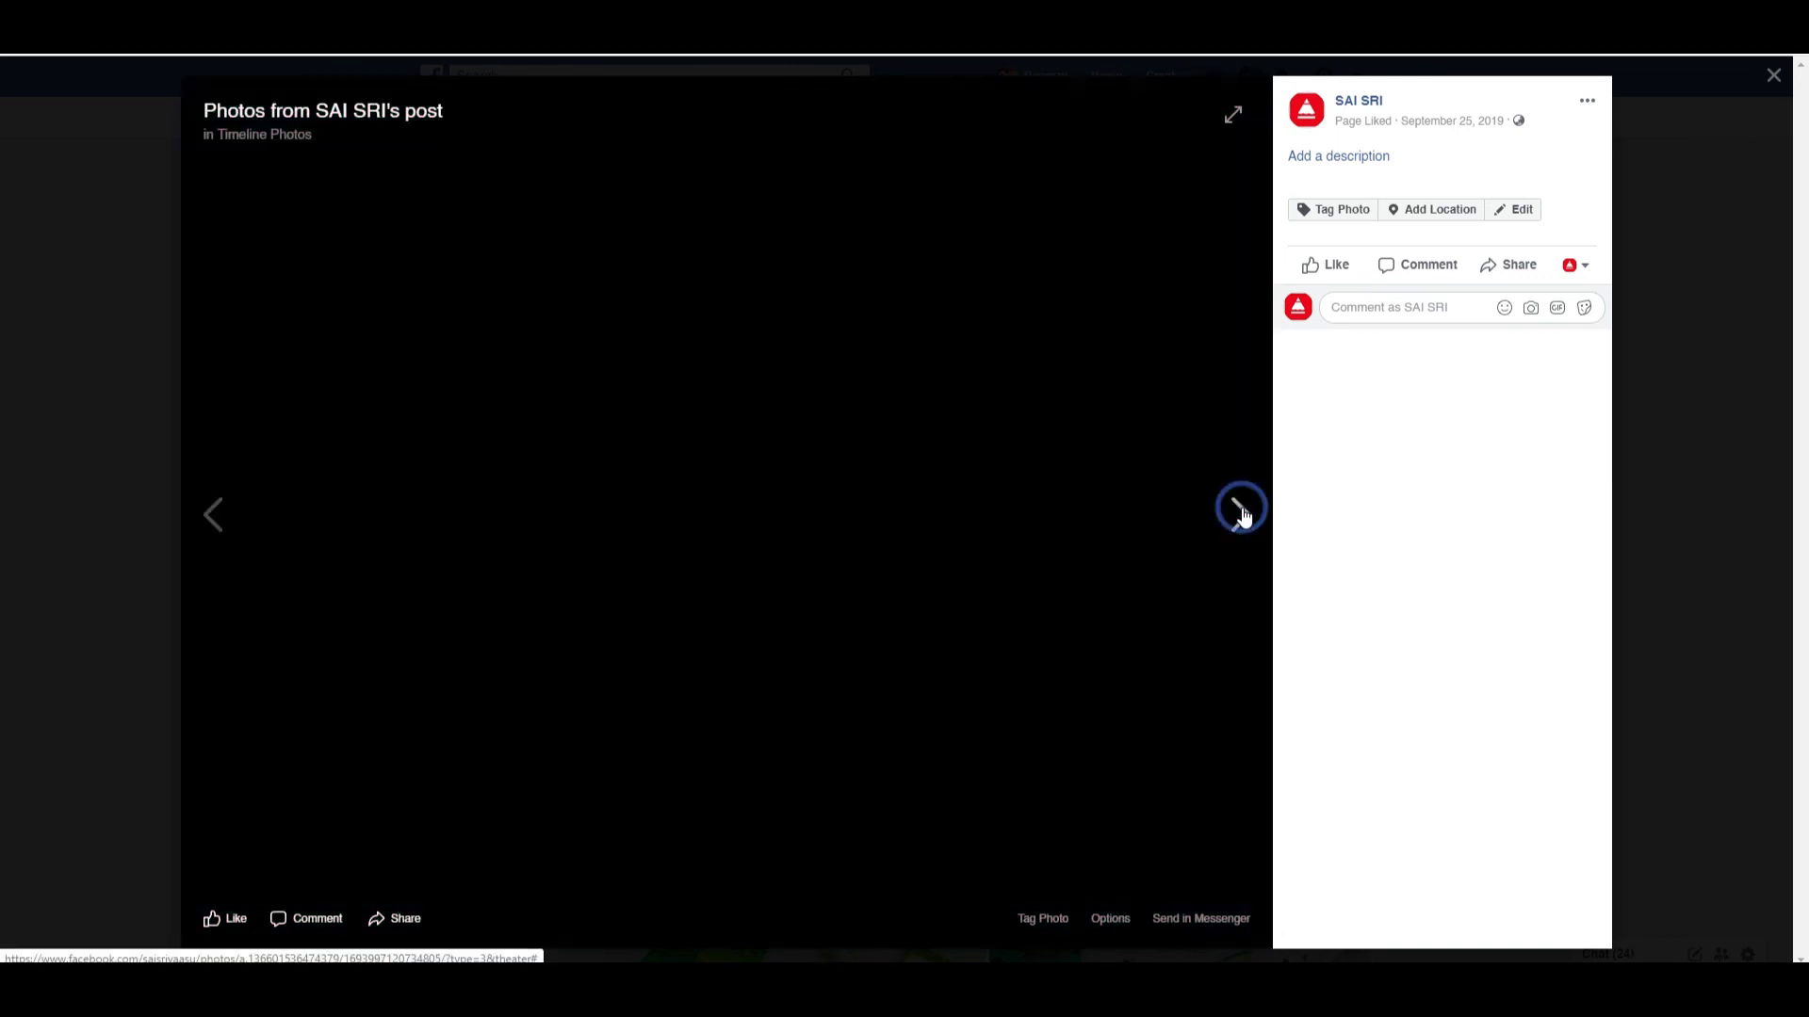
left_click(1239, 514)
left_click(1240, 515)
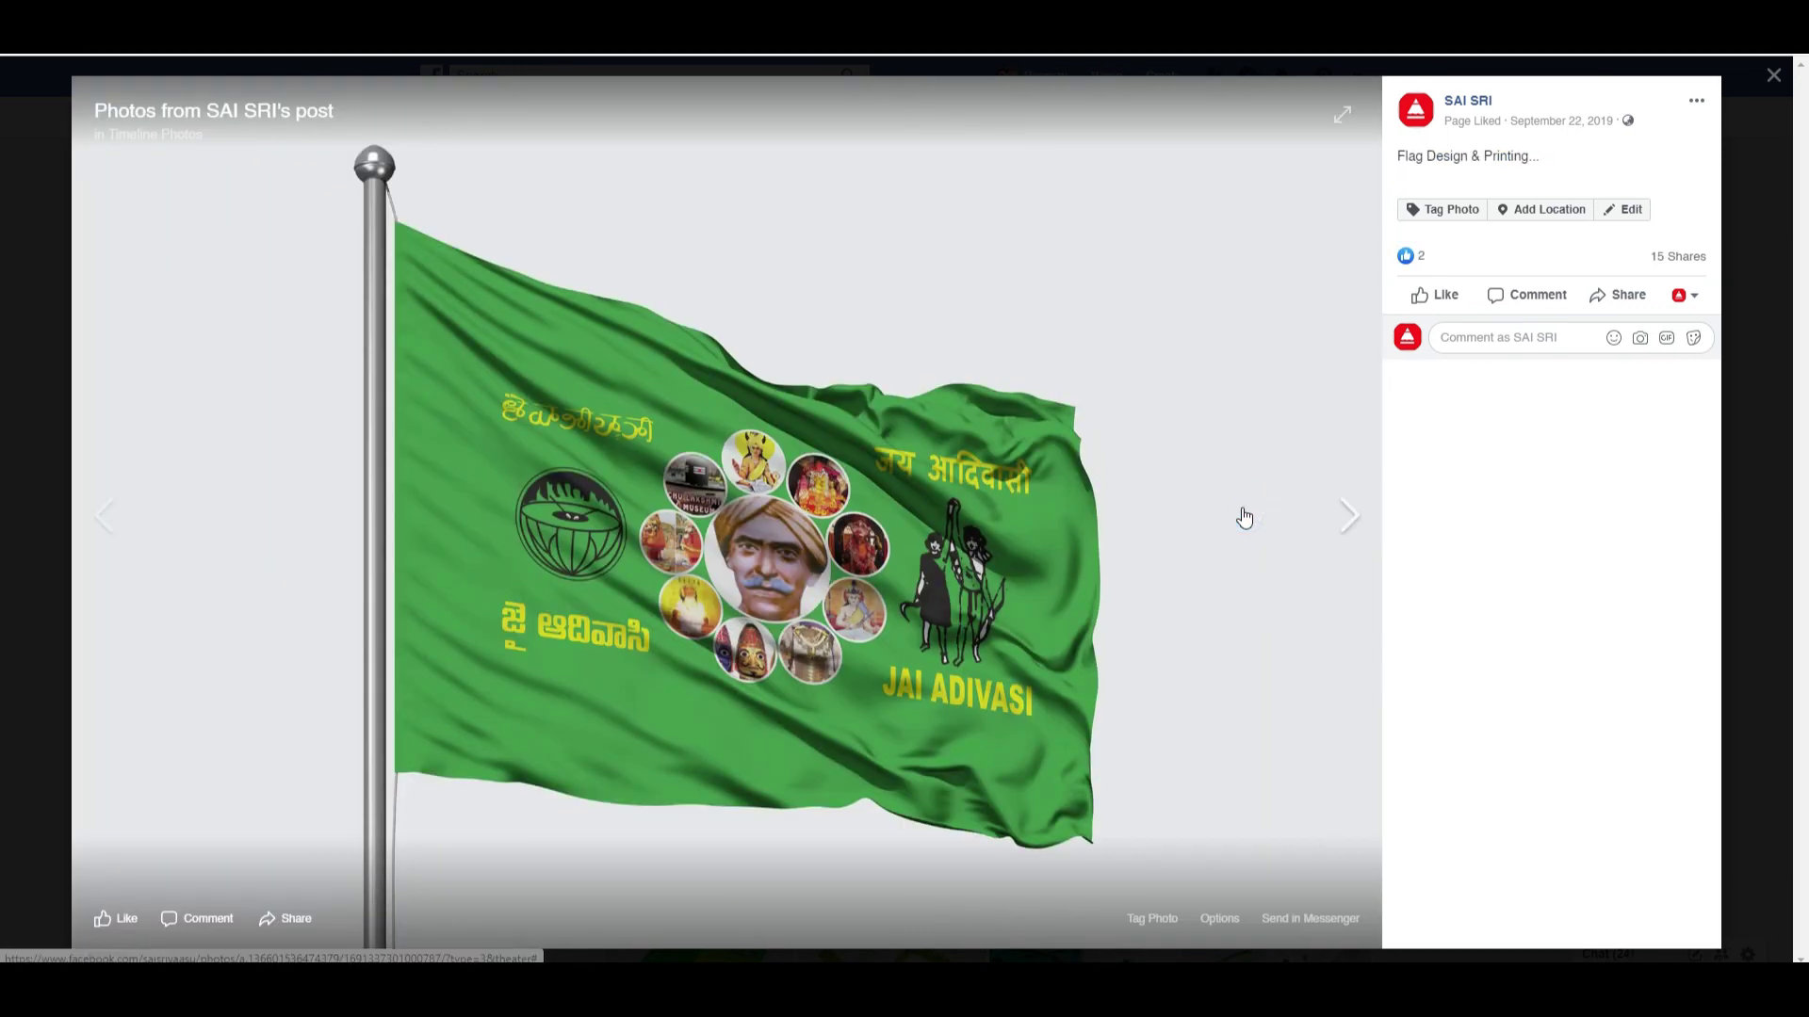
left_click(1334, 521)
left_click(1333, 521)
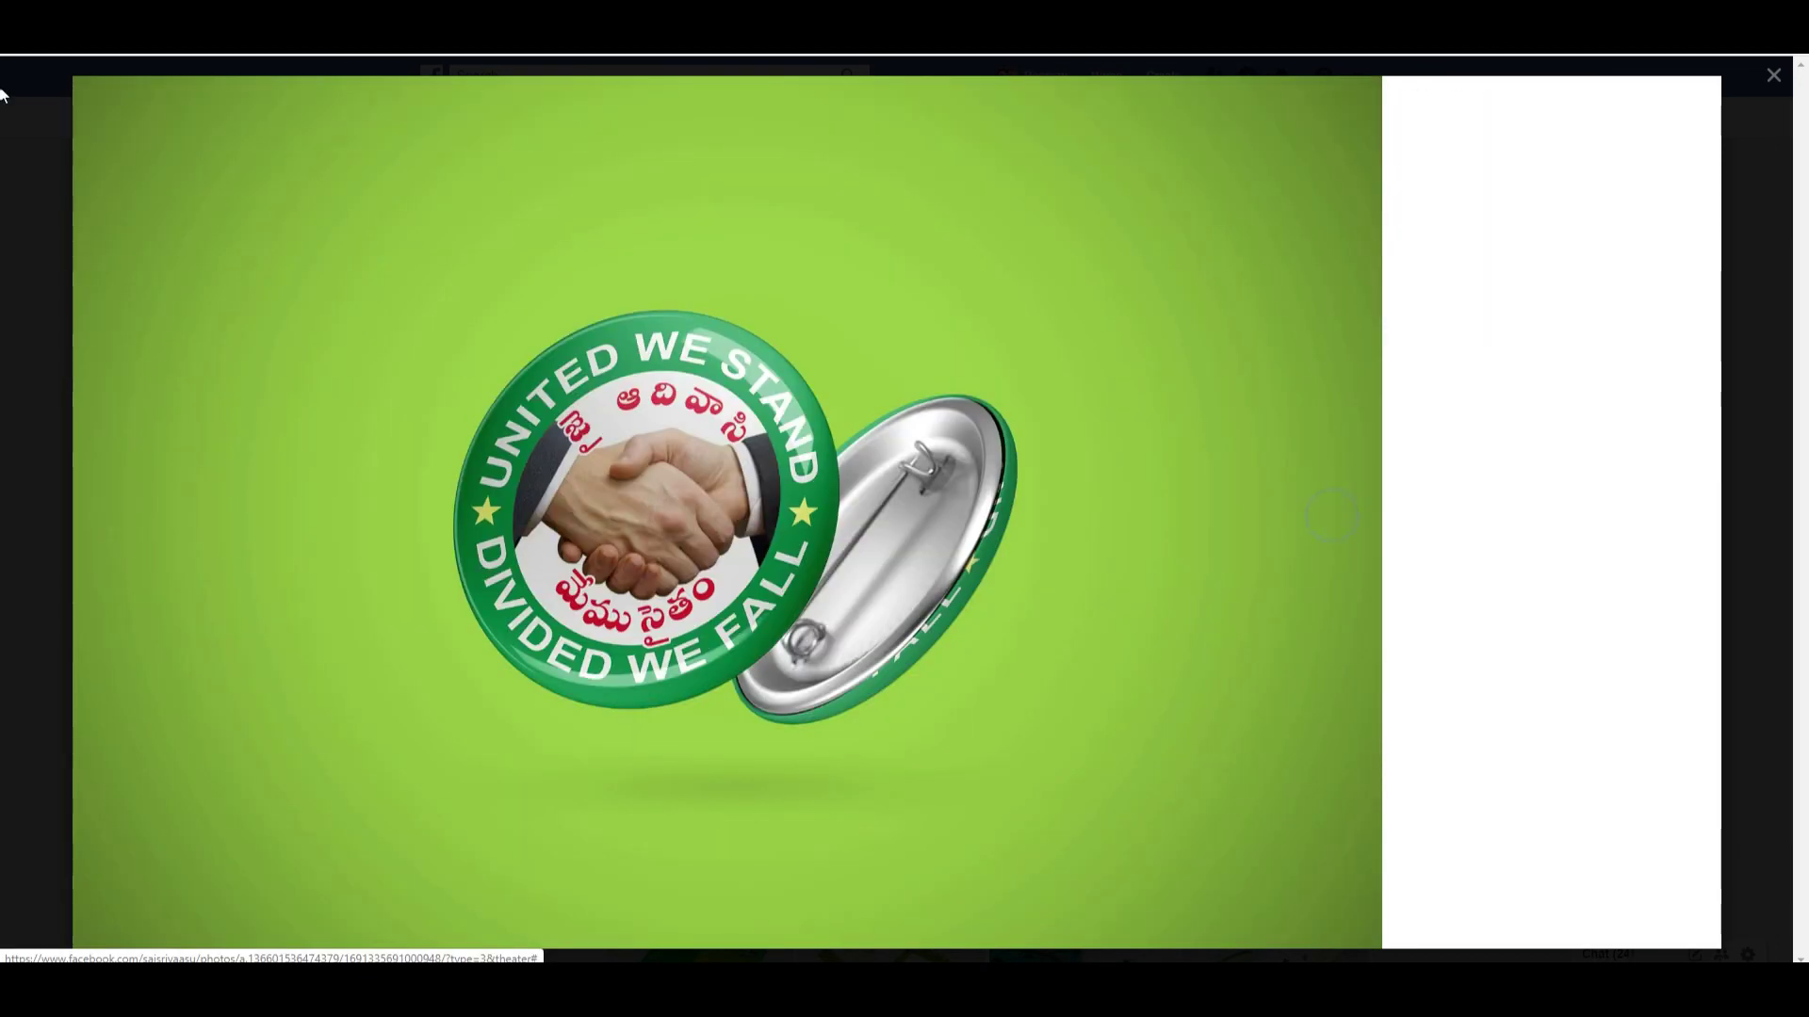
left_click(1773, 75)
- View the school poster, then the gold shop flyer and green car flyer photos
scroll(1020, 429, "down", 5)
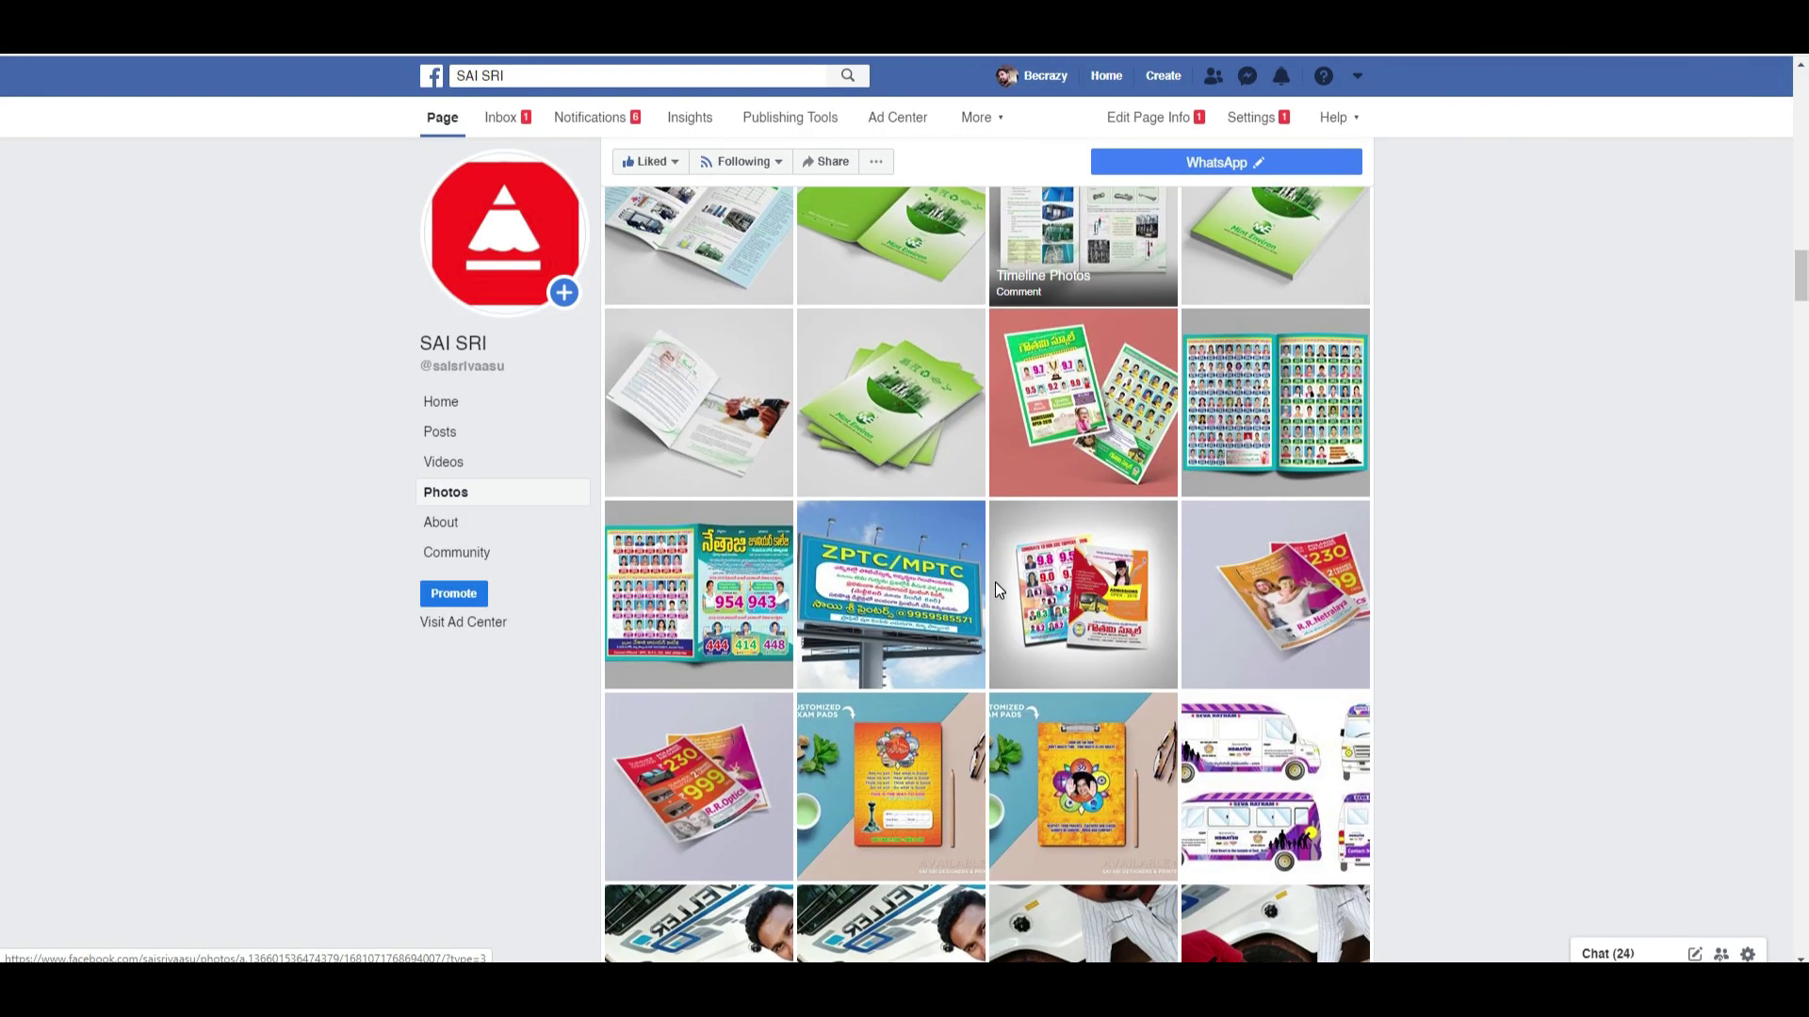
left_click(1024, 412)
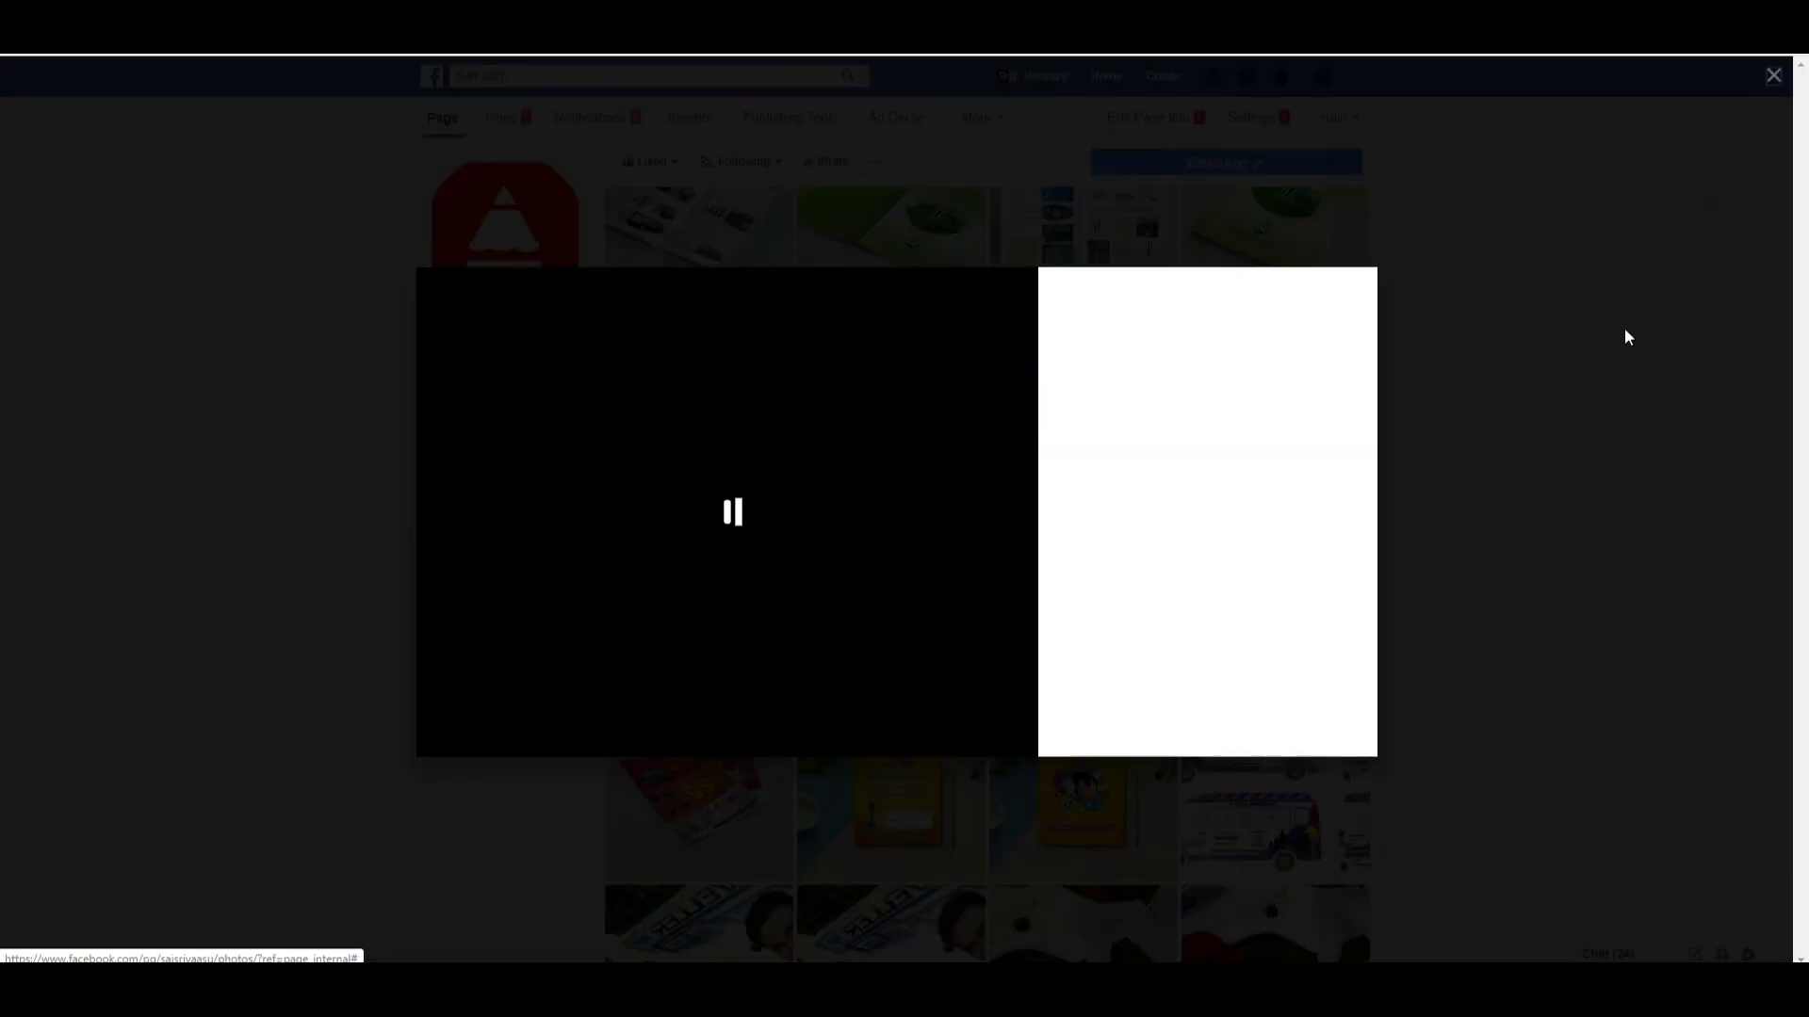
left_click(1775, 77)
scroll(1093, 659, "down", 3)
scroll(1093, 659, "down", 15)
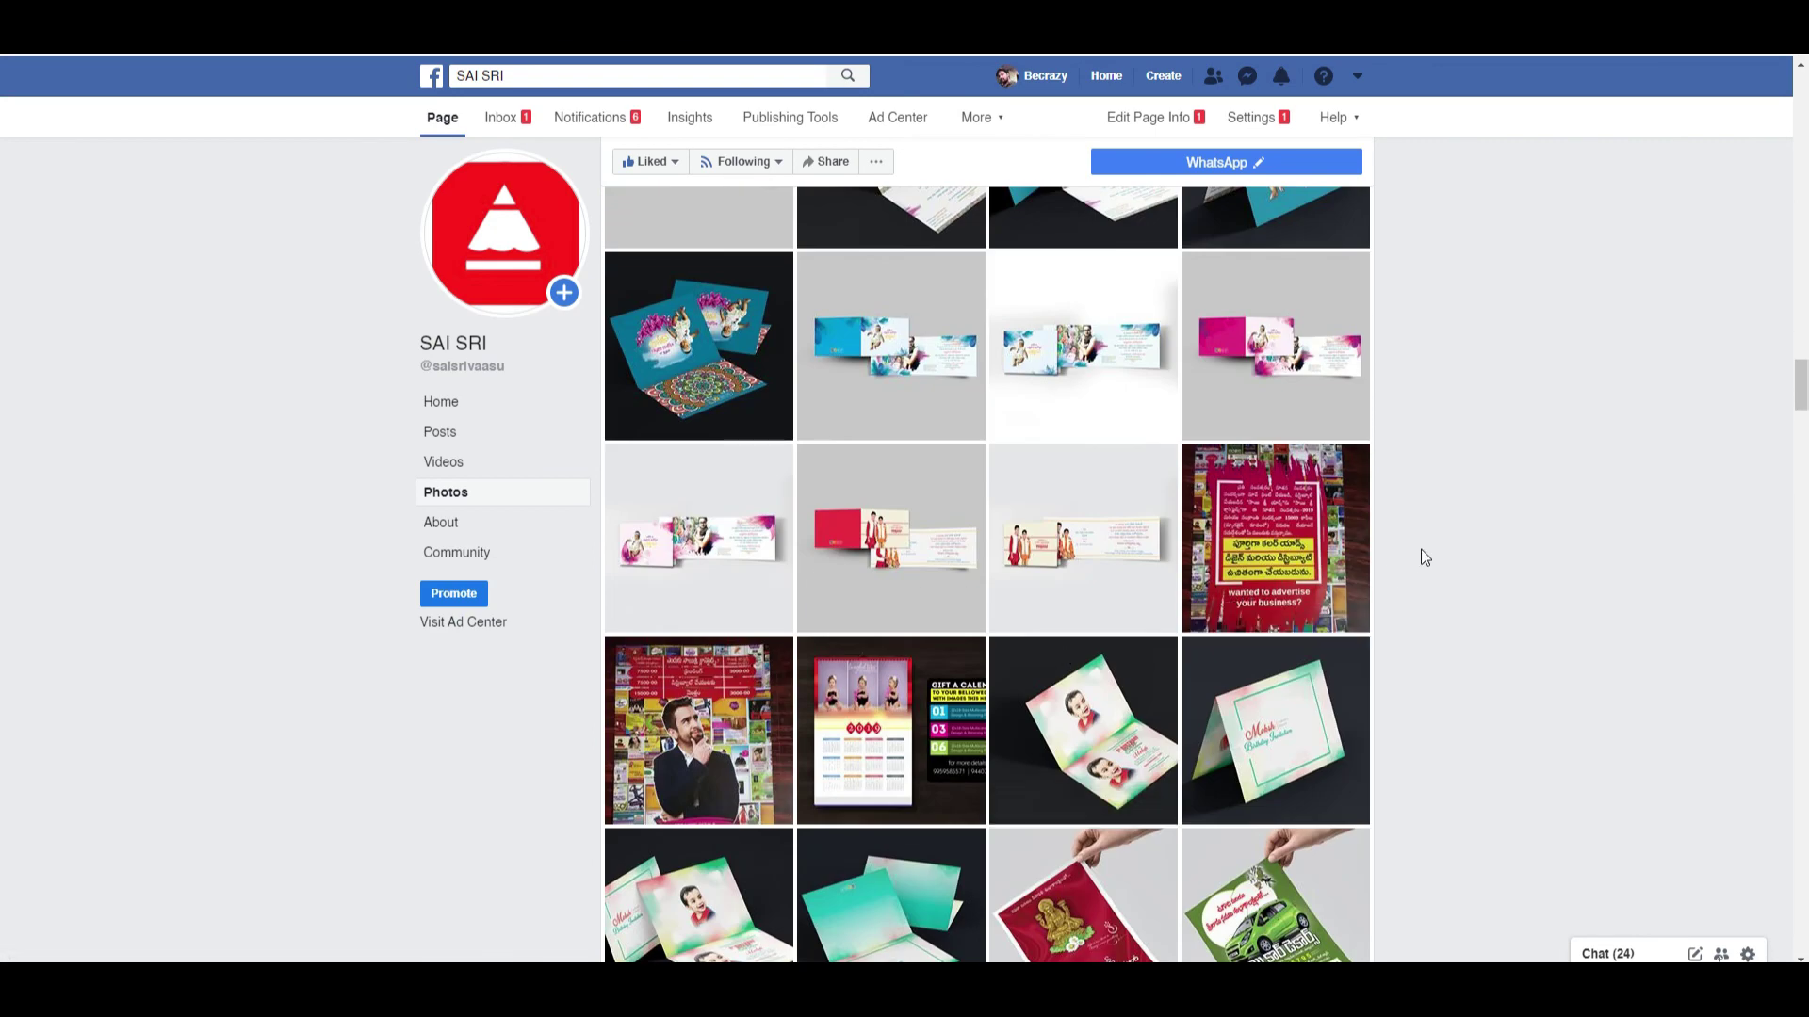
scroll(1423, 548, "down", 6)
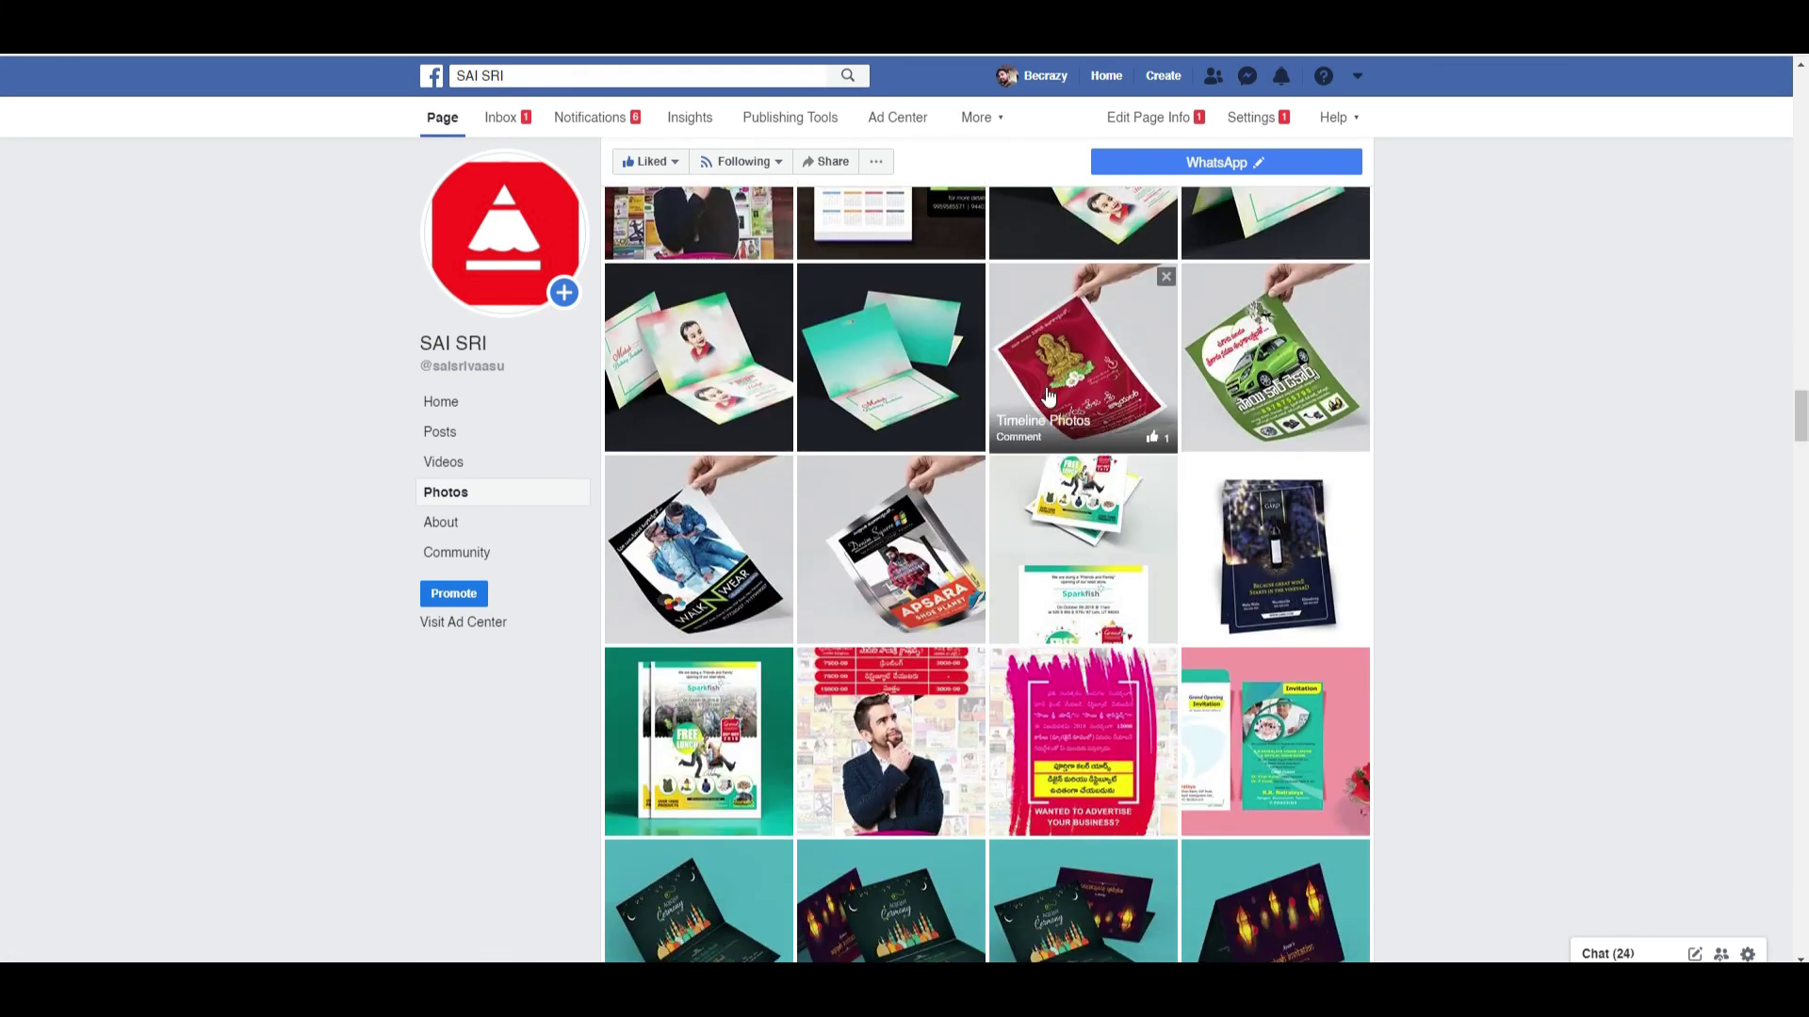
left_click(1083, 419)
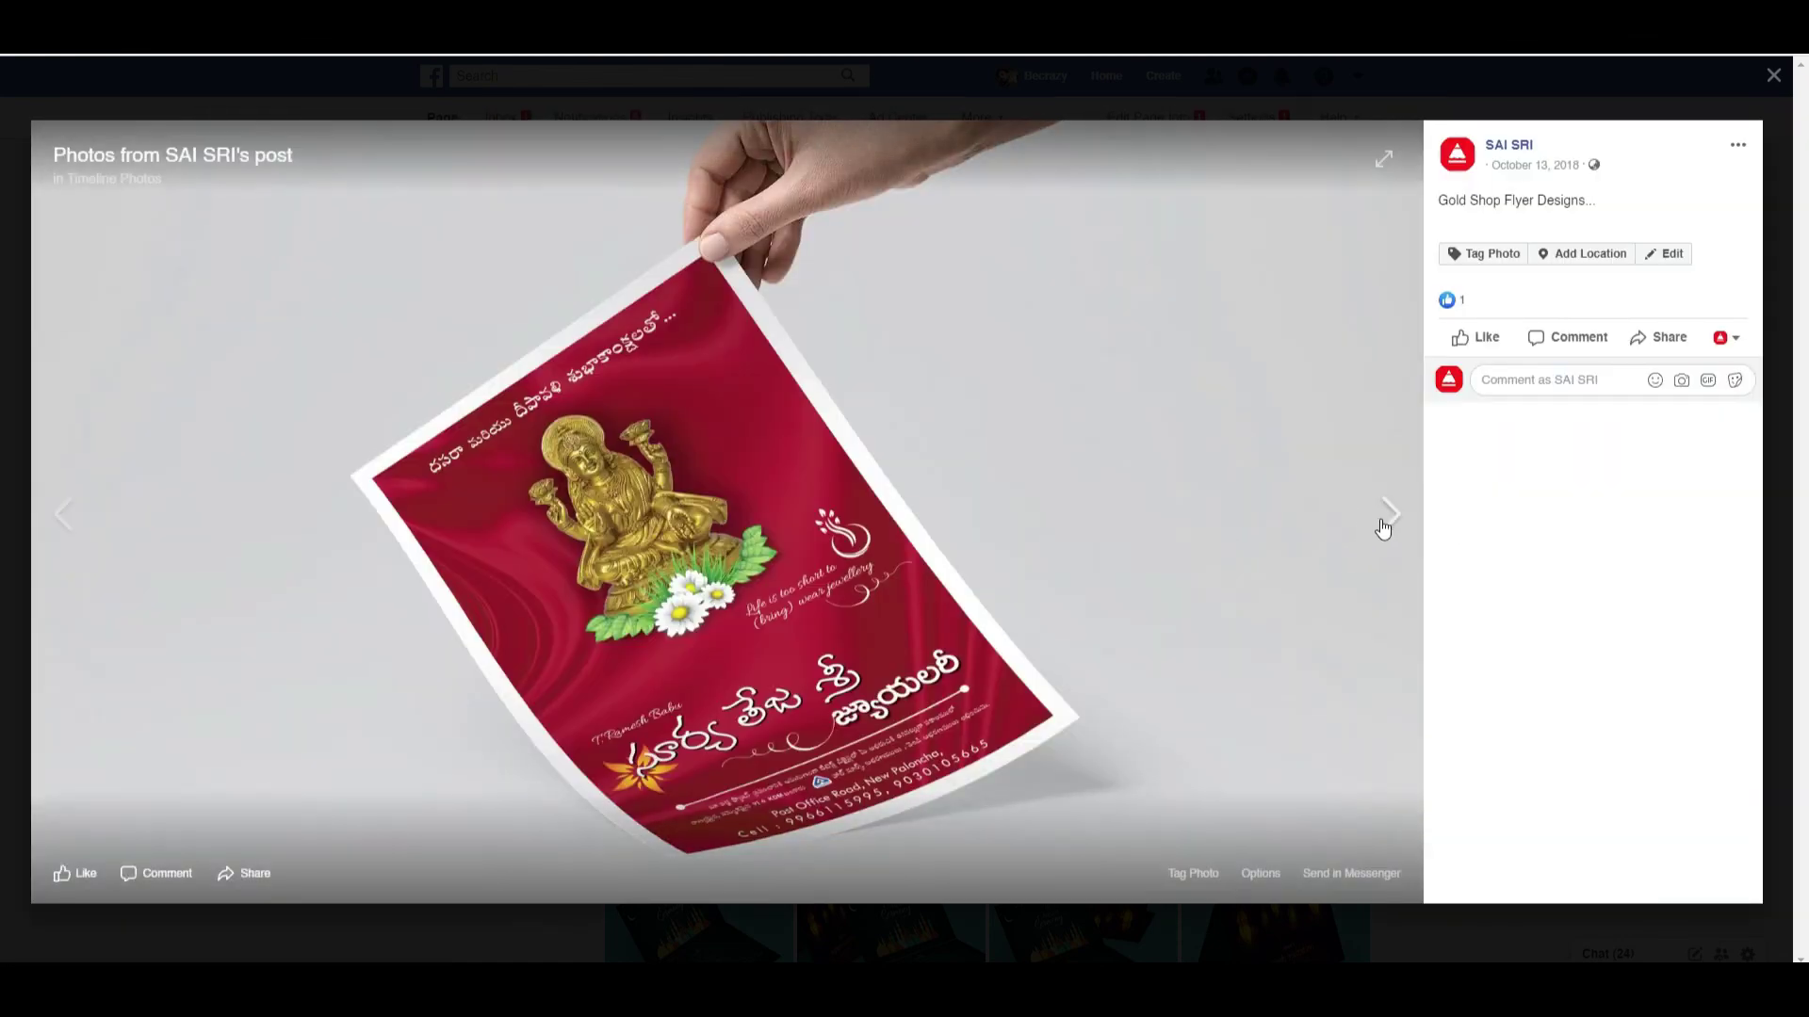
left_click(1377, 516)
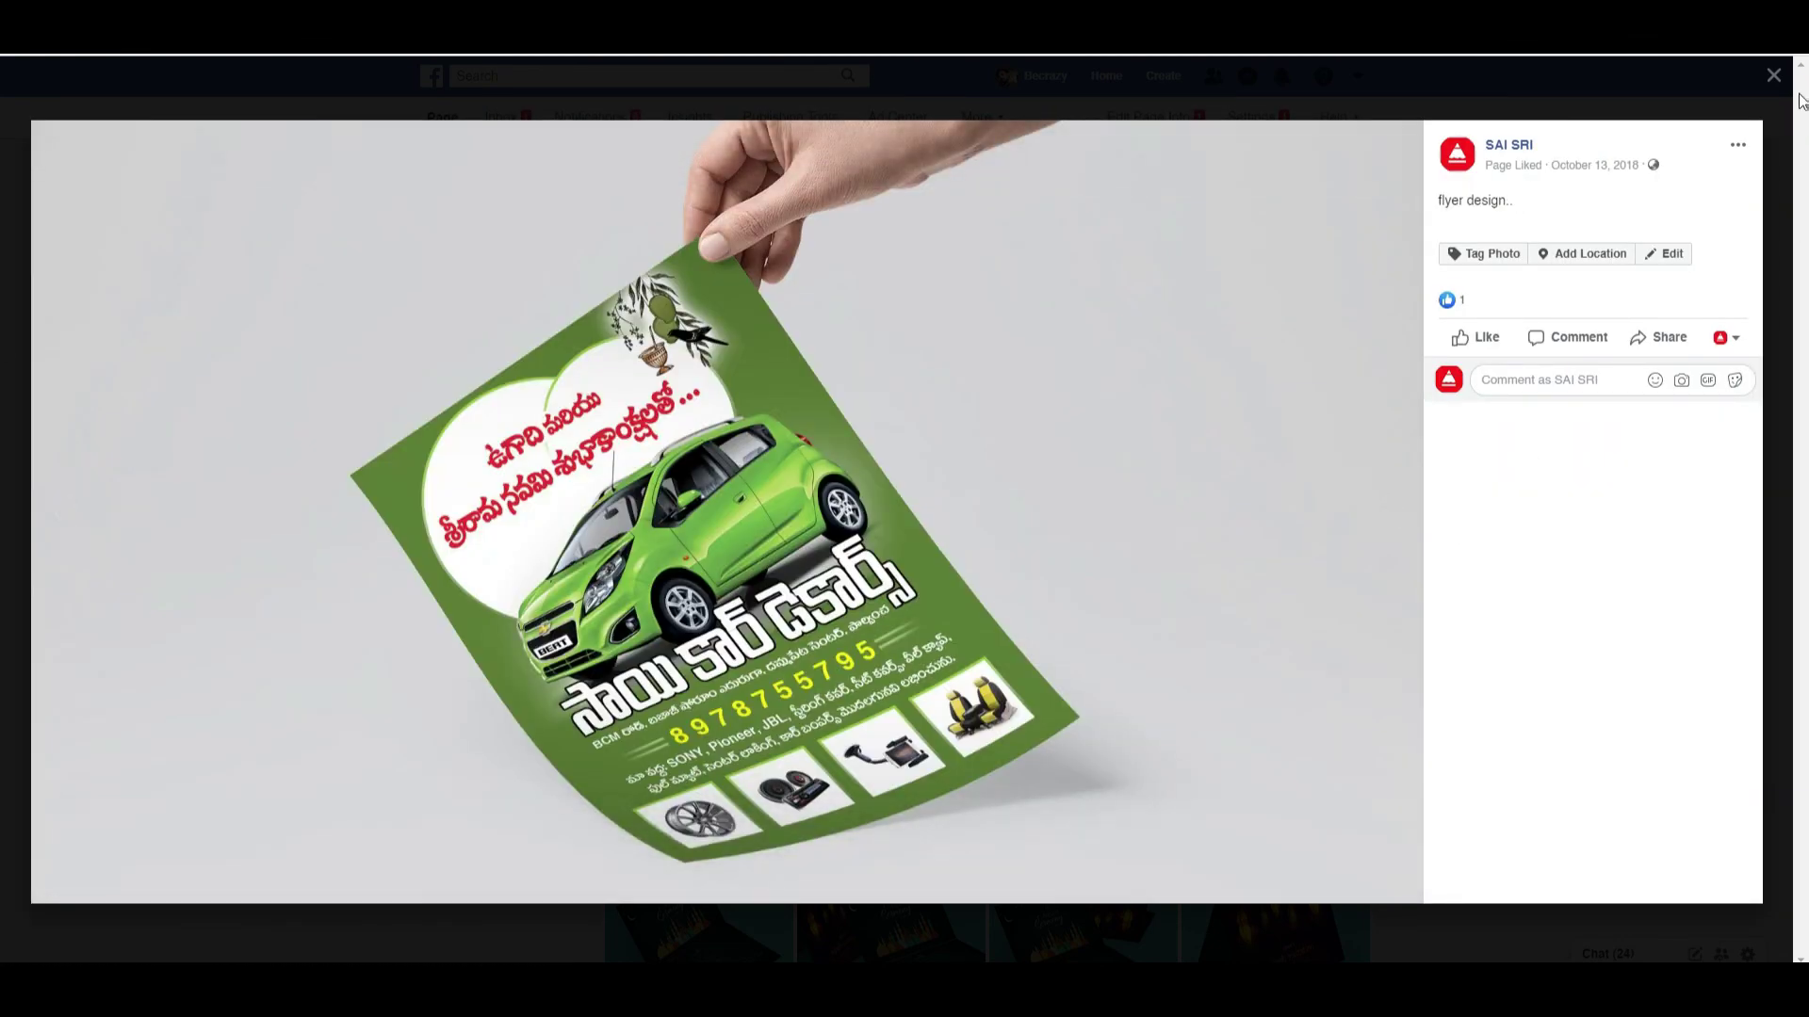
left_click(1779, 76)
- Scroll further down the photo grid and open the red invitation card
scroll(1455, 584, "down", 5)
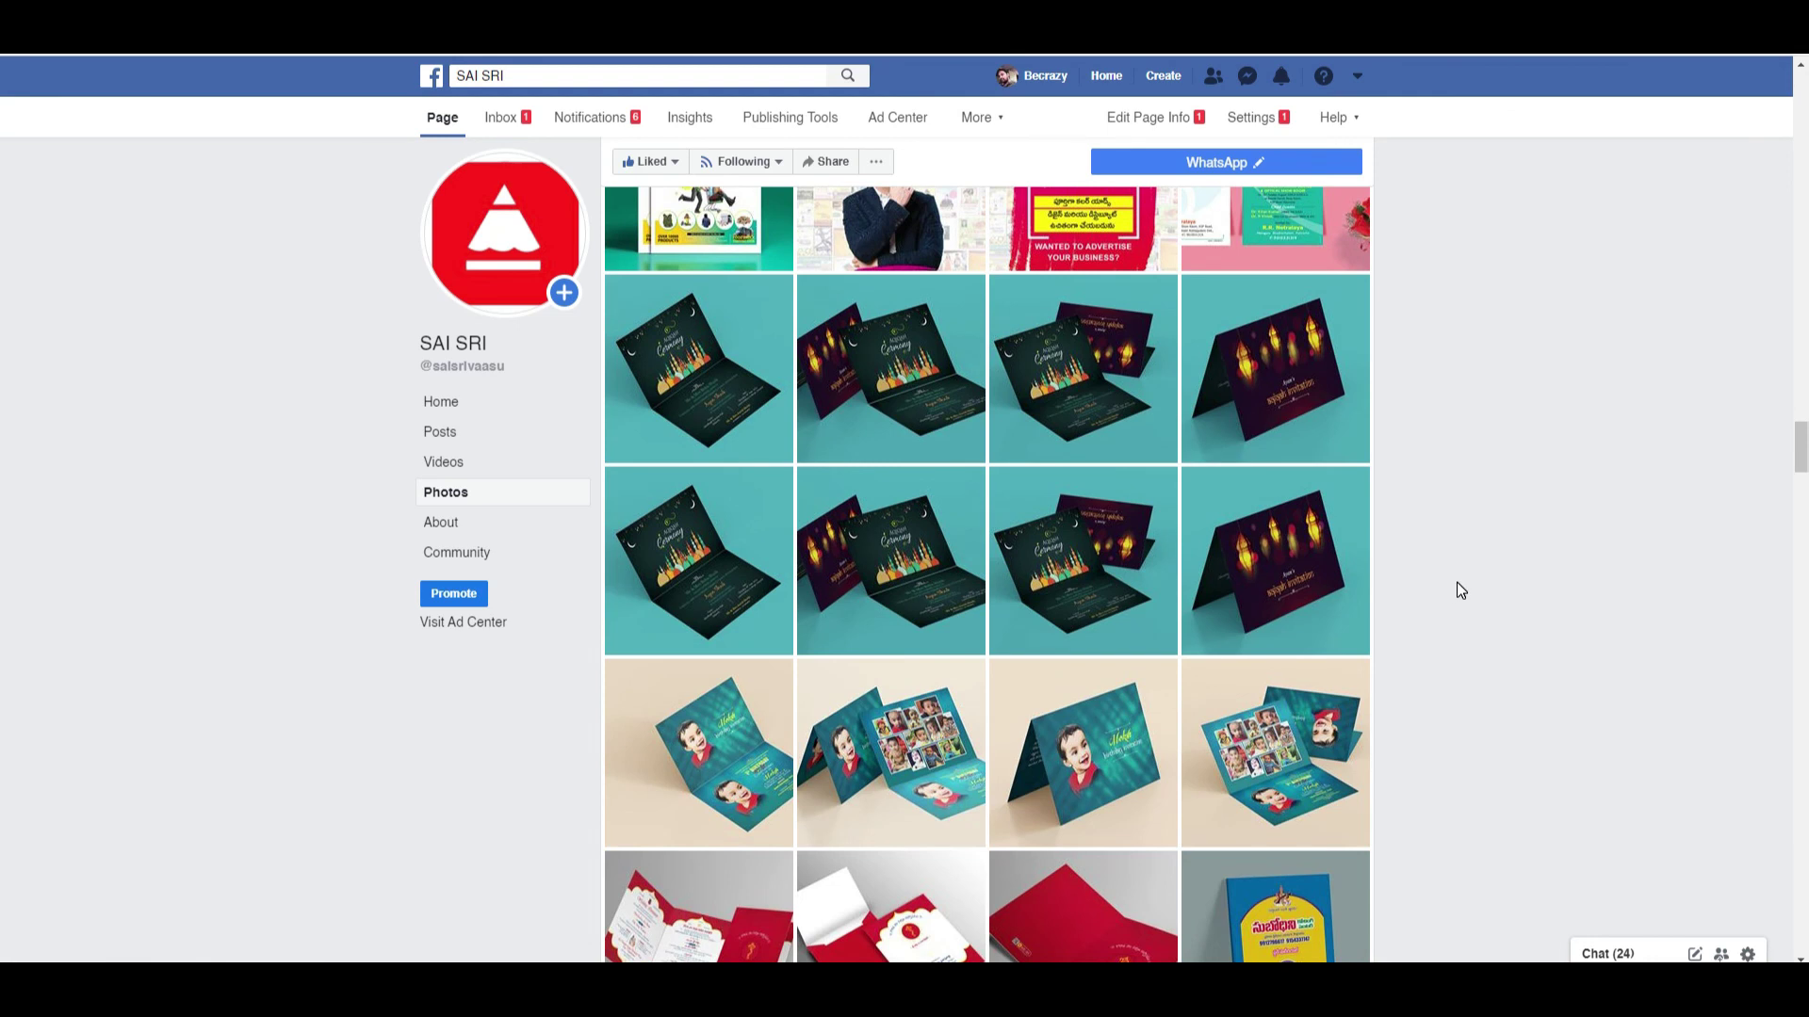
scroll(1079, 566, "down", 4)
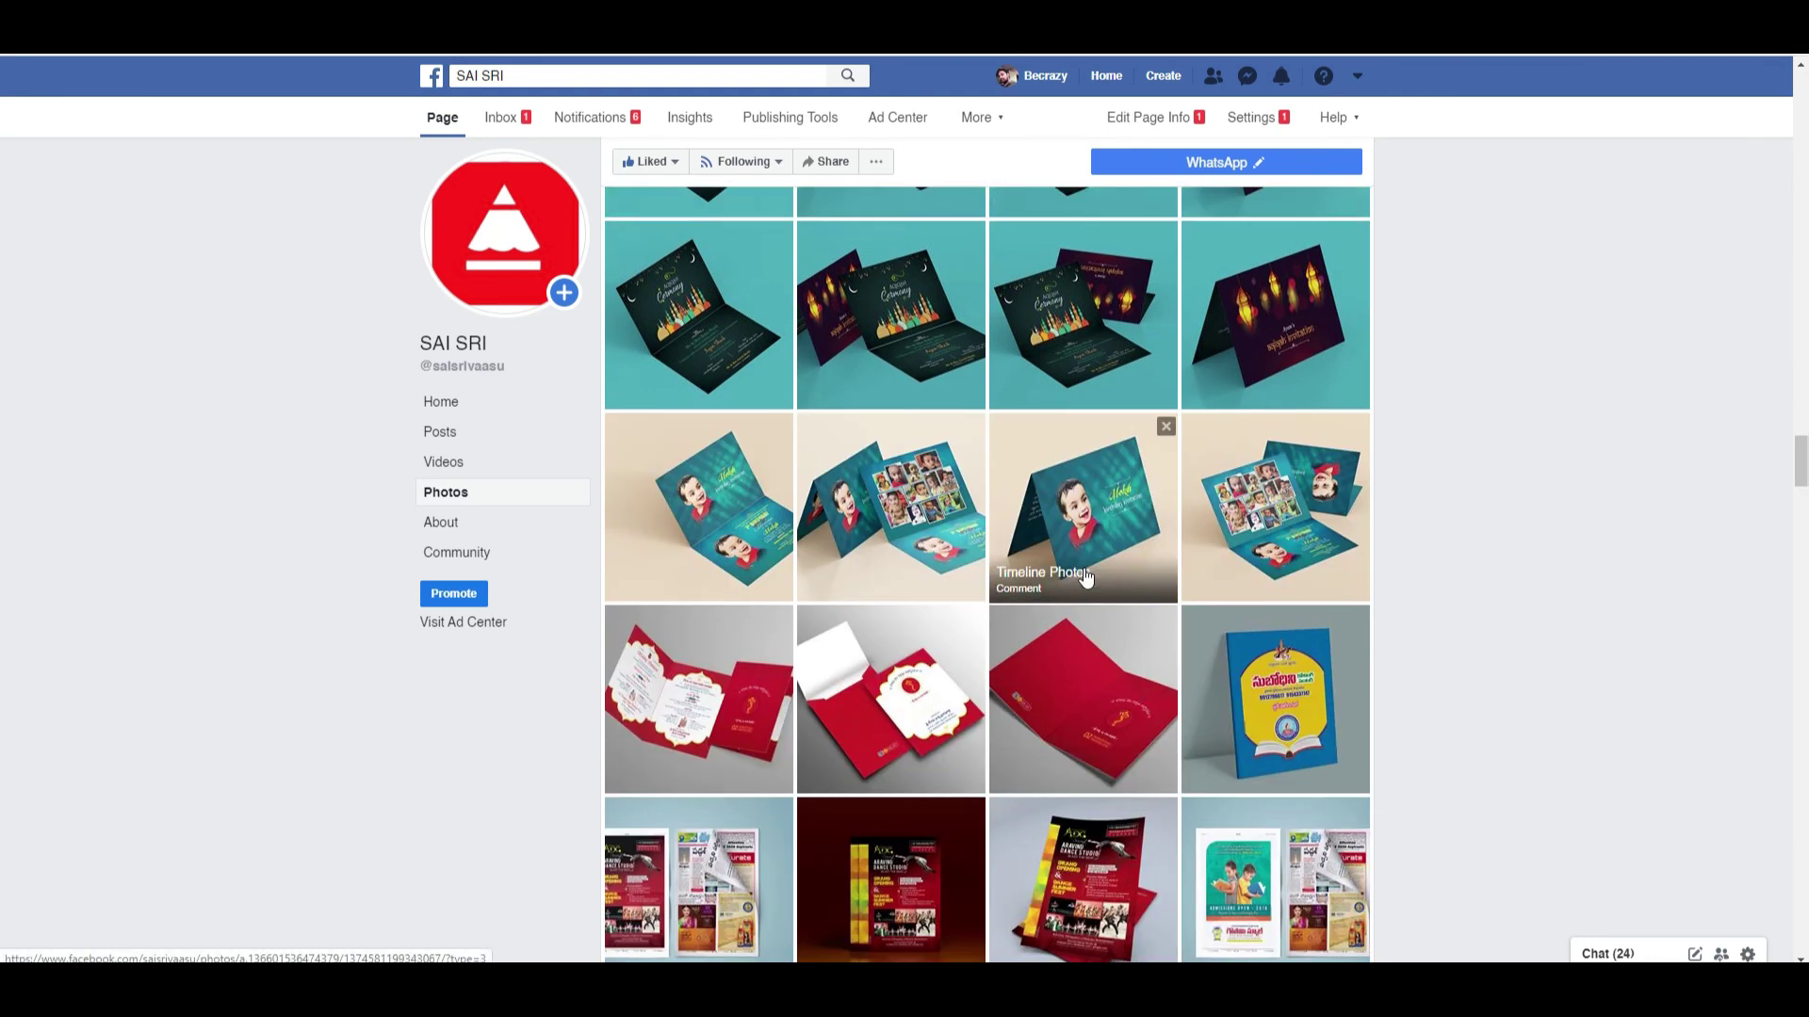
left_click(677, 525)
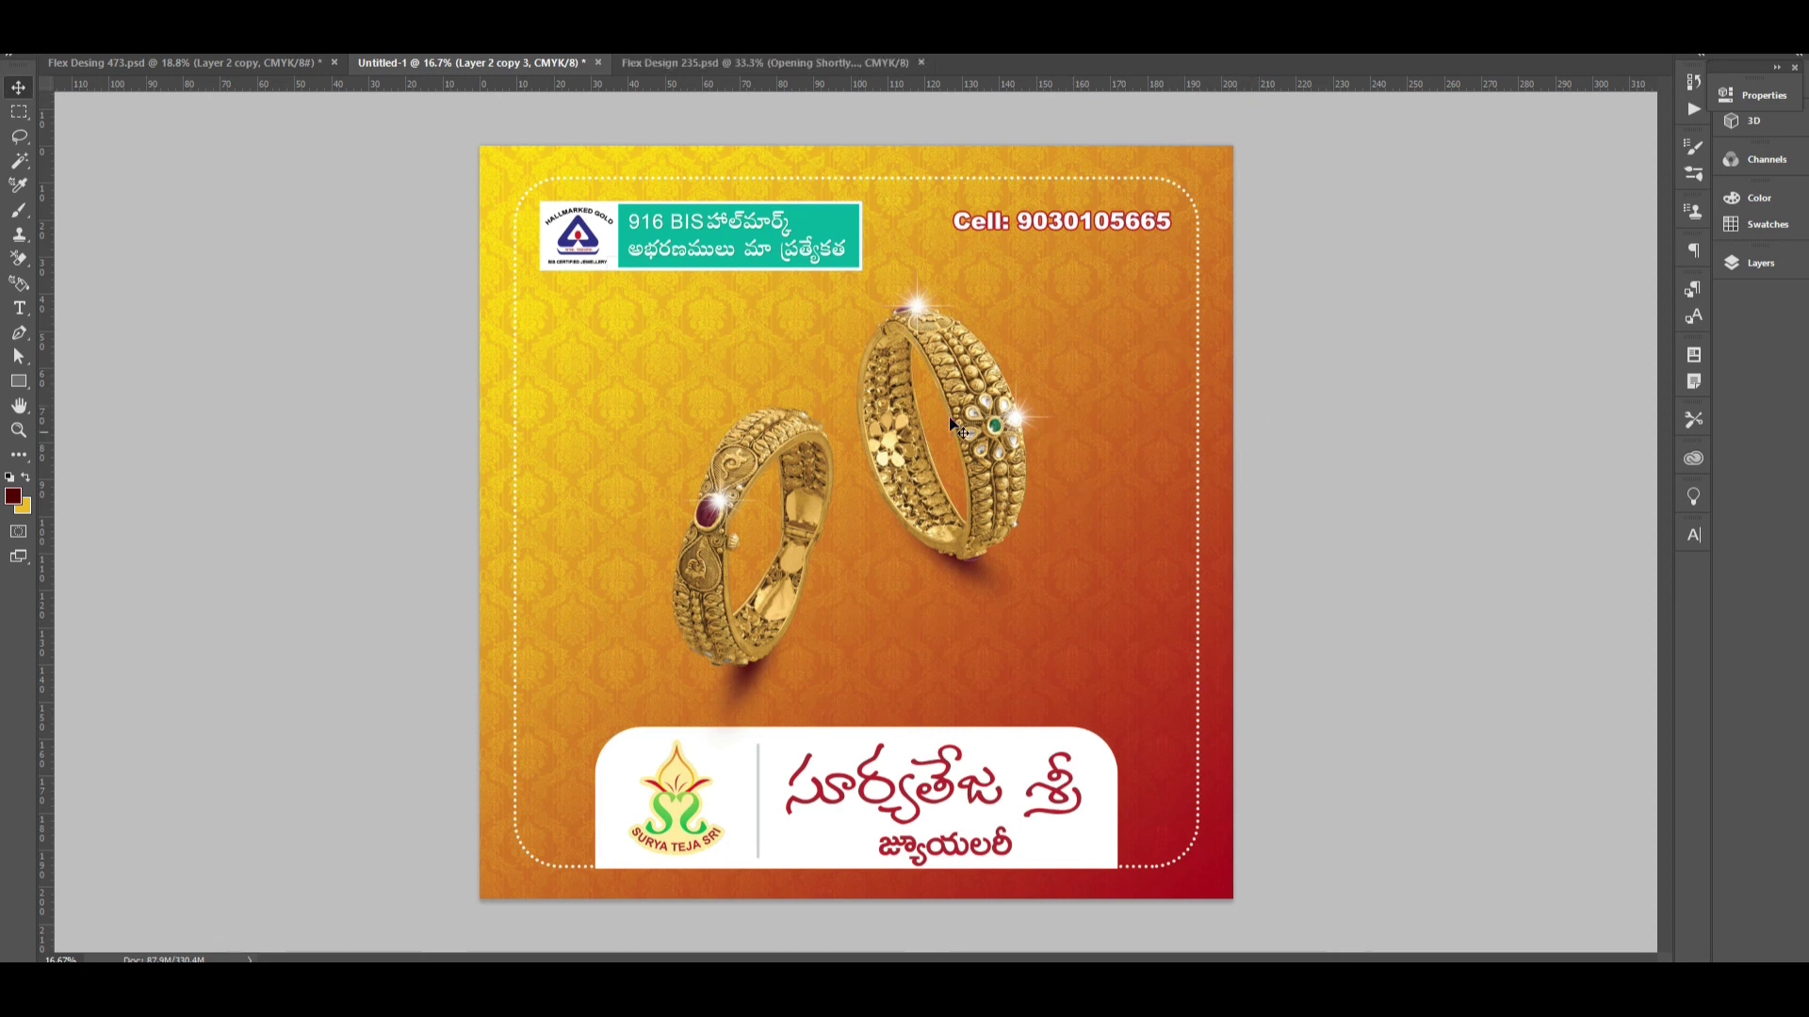
- Check that Flex Design 235.psd is 4800 × 1800 px at 600 pixels/inch, leaving its size unchanged
left_click(690, 59)
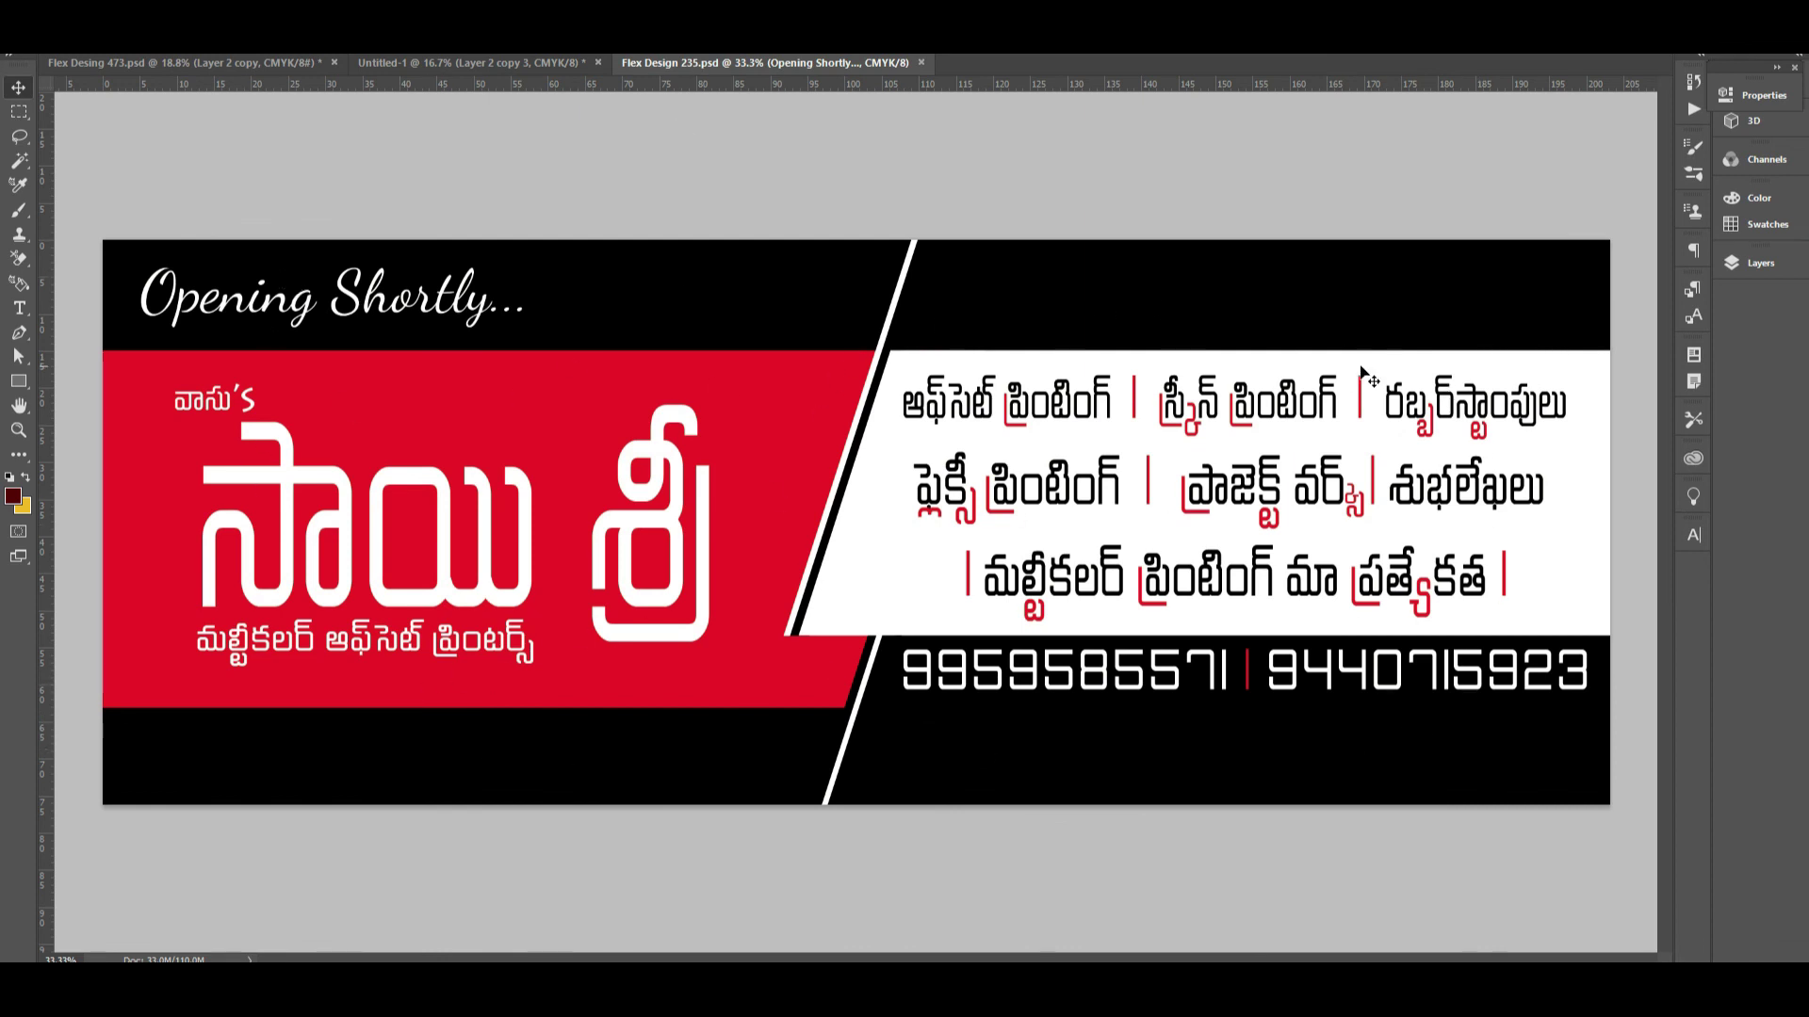
key("ctrl+alt+i")
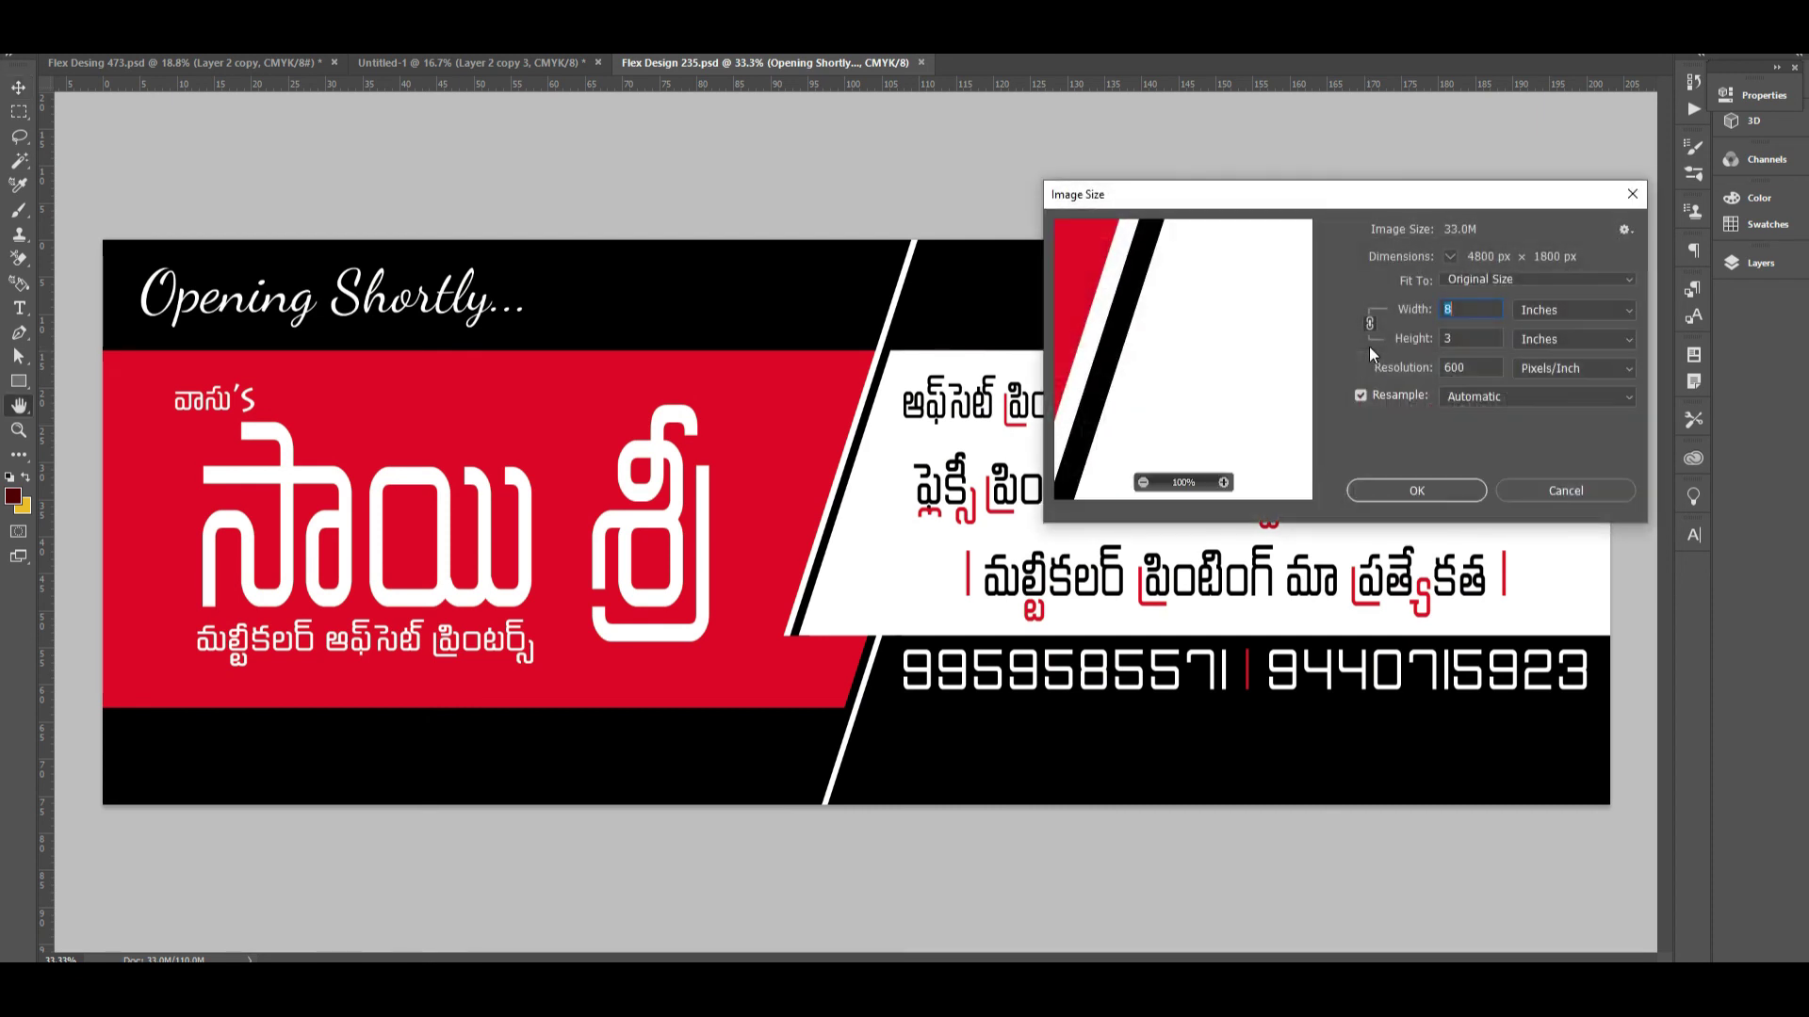
left_click(1472, 367)
left_click(1631, 198)
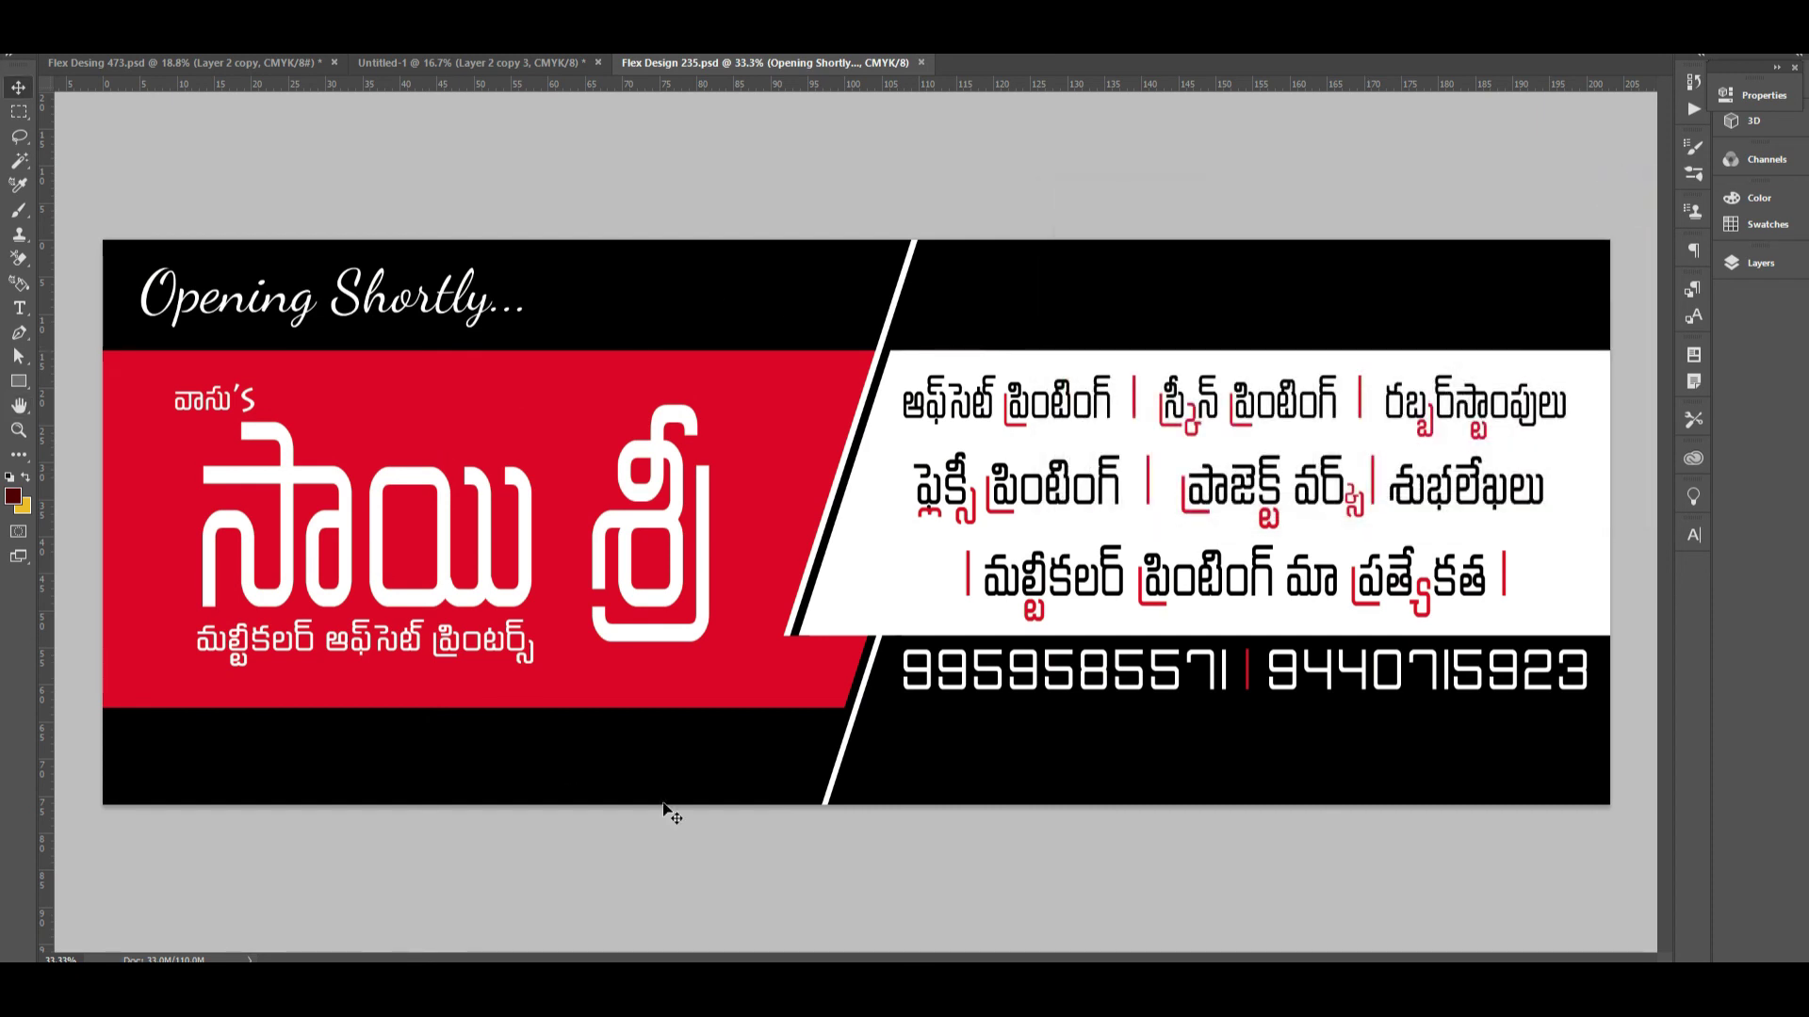